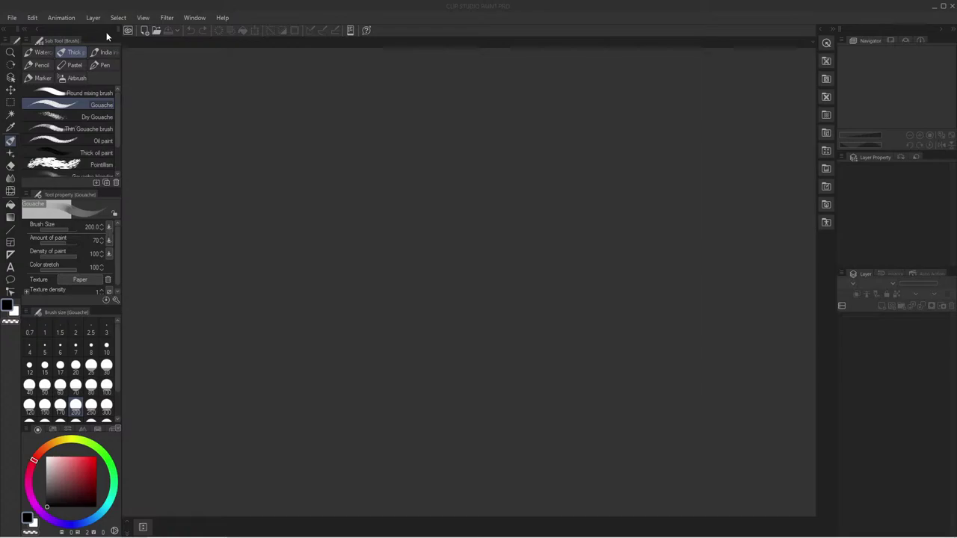
- Start a new illustration and set its canvas to 1920 px wide and 1080 px high
left_click(12, 17)
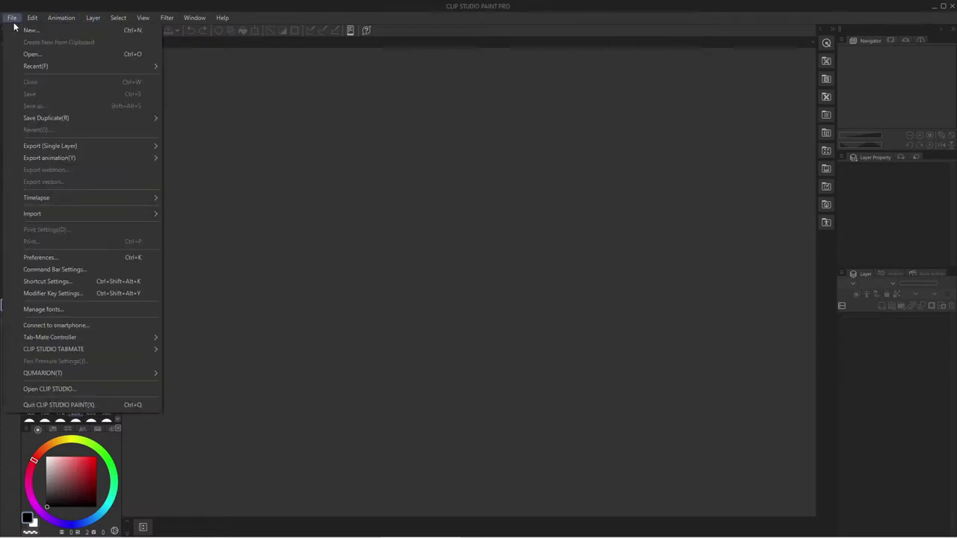
left_click(28, 31)
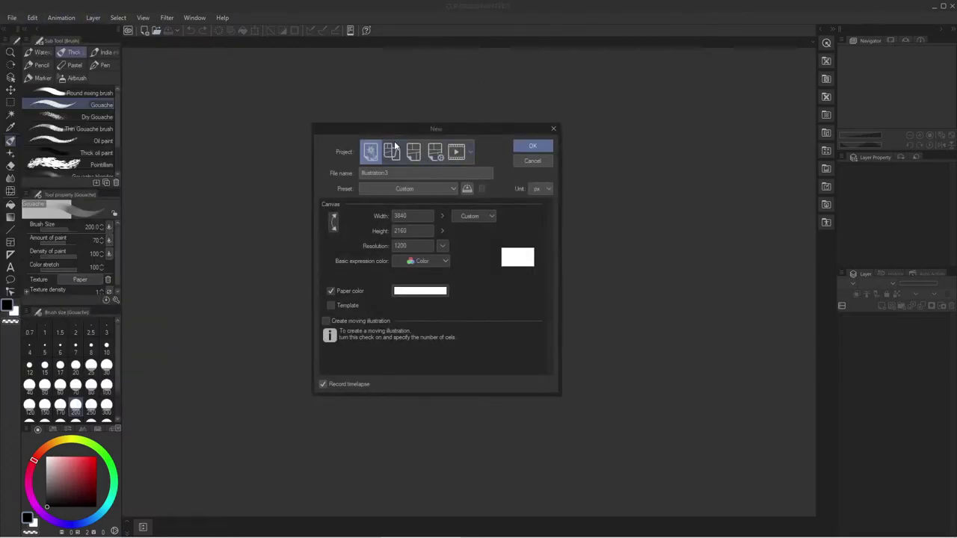
left_click(470, 151)
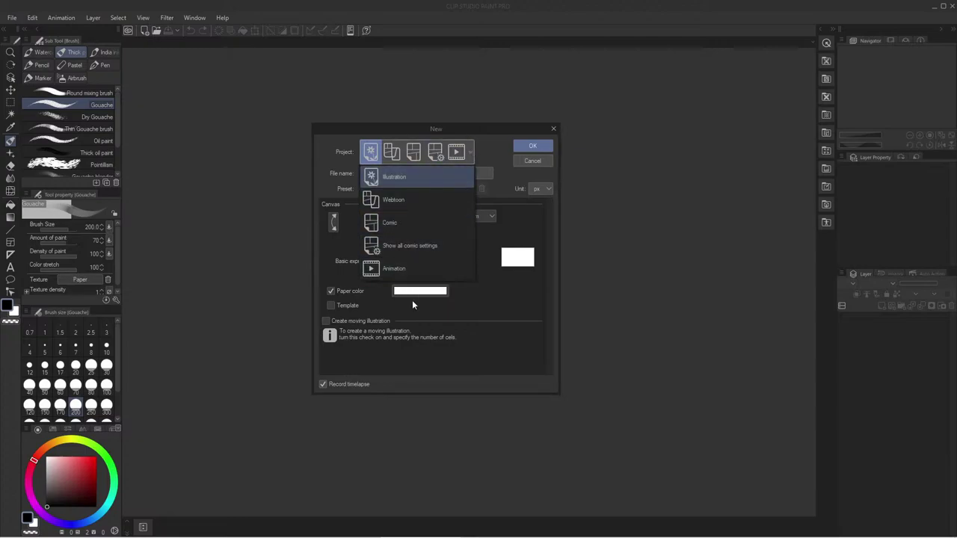
left_click(494, 159)
left_click_drag(412, 215, 2, 203)
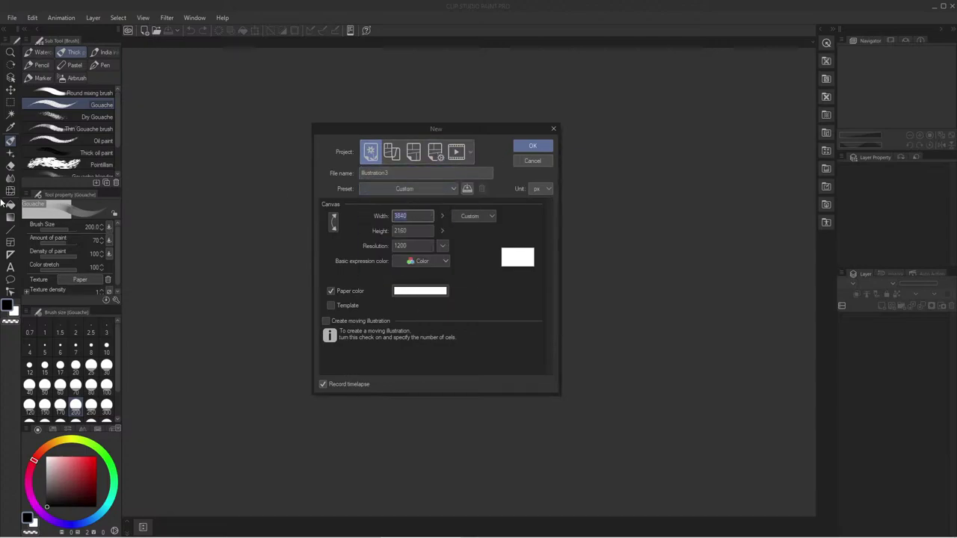
type("1920")
key("Tab")
type("1080")
- Give the paper a muted greyish-mauve colour and create the canvas
left_click(438, 291)
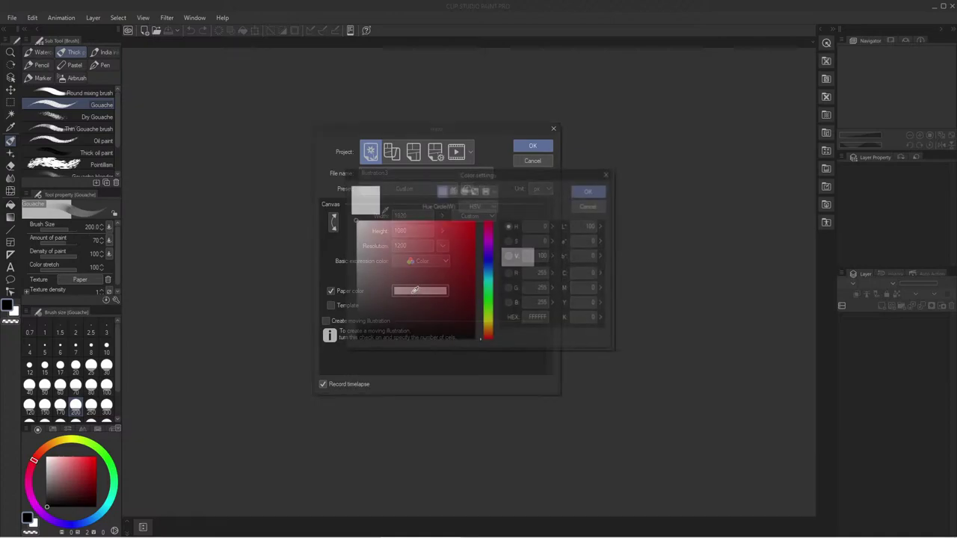
mouse_move(463, 299)
left_mouse_down()
mouse_move(366, 284)
mouse_move(385, 260)
mouse_move(388, 277)
mouse_move(405, 265)
mouse_move(372, 287)
left_mouse_up()
left_click(603, 192)
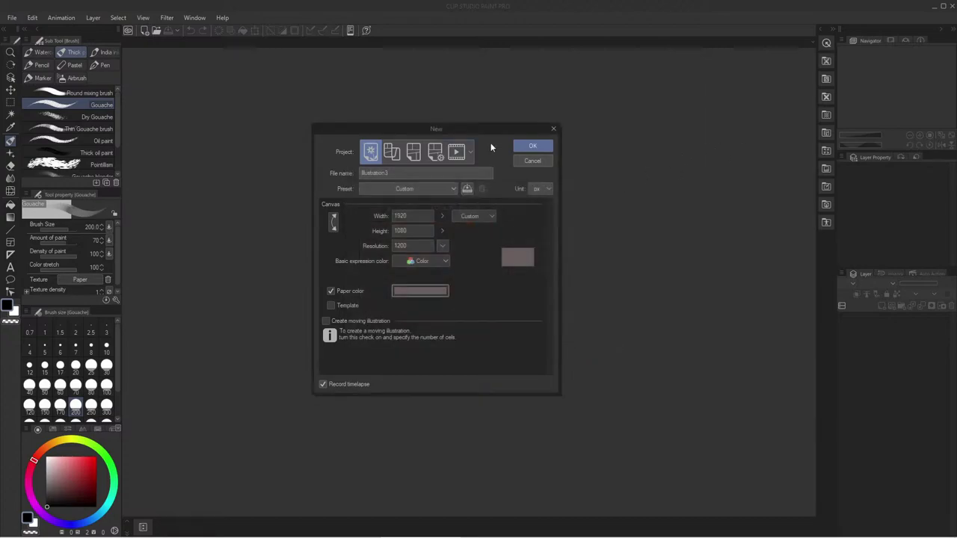
left_click(528, 146)
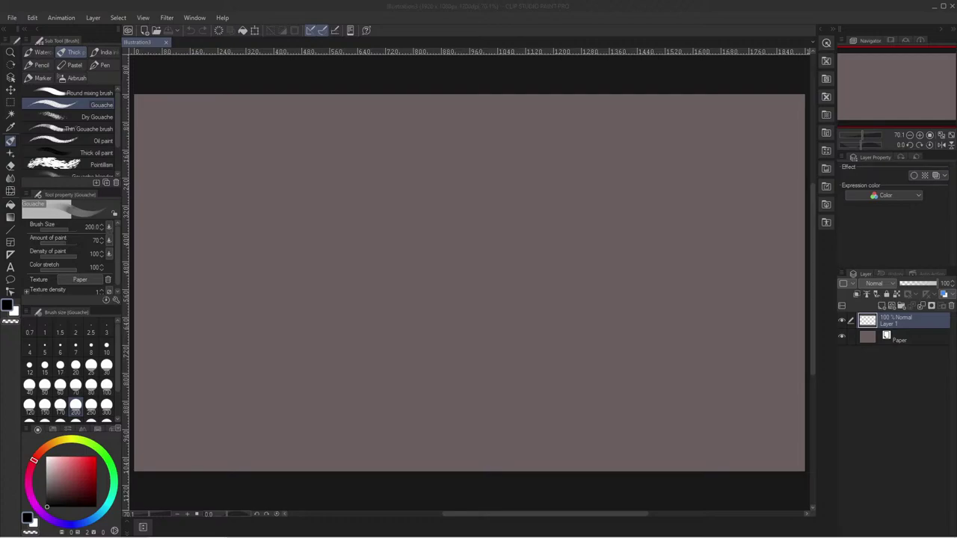
mouse_move(500, 237)
left_mouse_down()
mouse_move(433, 236)
mouse_move(434, 258)
mouse_move(370, 265)
left_mouse_up()
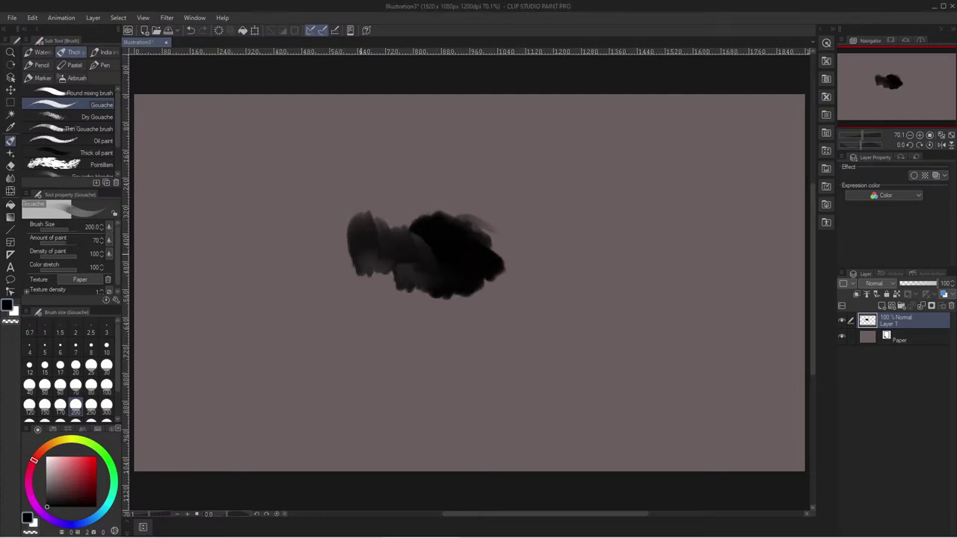
key("ctrl+z")
key("ctrl+z")
key("ctrl+z")
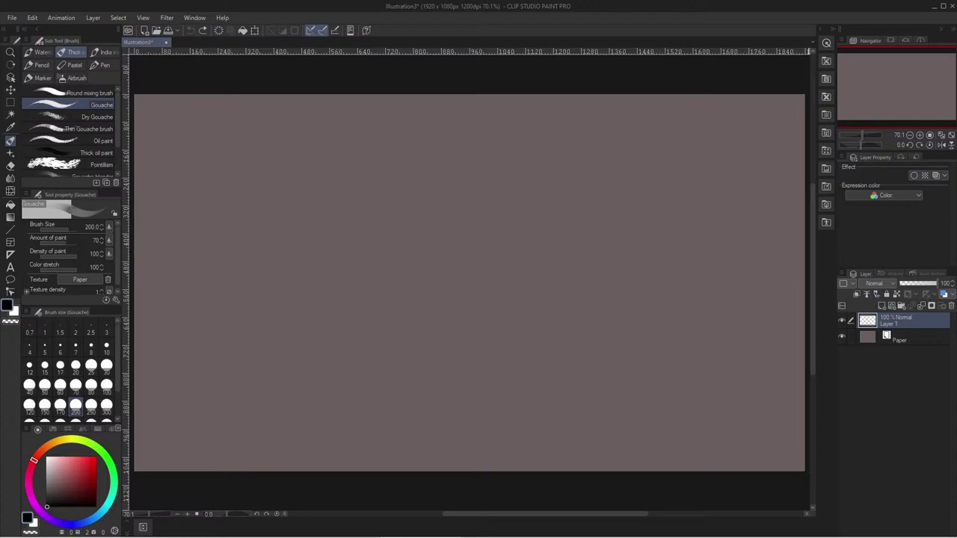
- Reduce the Gouache brush size to 25 for line sketching
key("bracketleft")
key("bracketleft")
key("bracketleft")
key("bracketleft")
key("bracketleft")
key("bracketleft")
key("bracketleft")
key("bracketleft")
key("bracketleft")
key("bracketleft")
key("bracketleft")
mouse_move(453, 192)
left_mouse_down()
mouse_move(486, 367)
mouse_move(551, 198)
mouse_move(417, 367)
mouse_move(433, 396)
left_mouse_up()
key("ctrl+z")
mouse_move(392, 192)
left_mouse_down()
mouse_move(491, 401)
mouse_move(357, 247)
mouse_move(355, 271)
left_mouse_up()
key("ctrl+z")
mouse_move(437, 293)
left_mouse_down()
mouse_move(474, 308)
mouse_move(510, 223)
left_mouse_up()
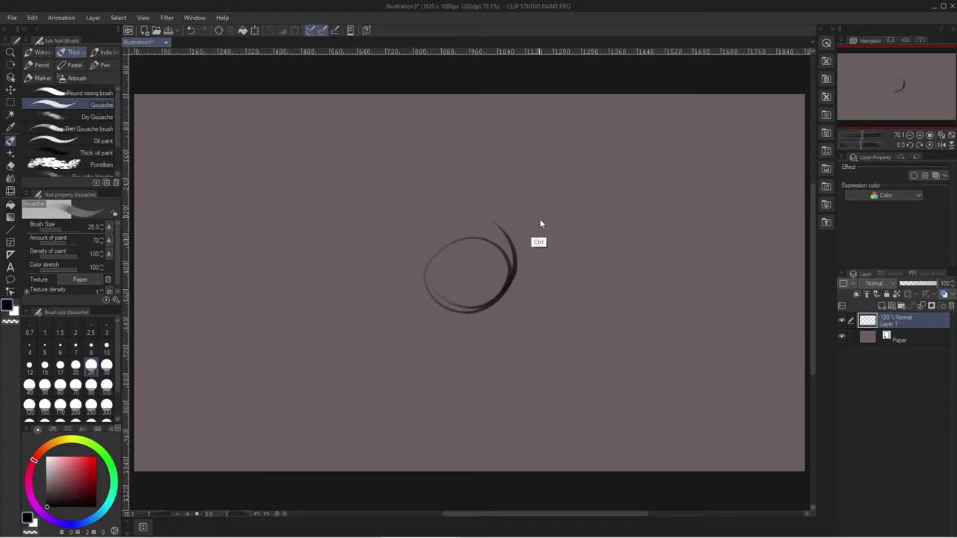
key("ctrl+z")
left_click_drag(557, 96, 565, 433)
key("ctrl+z")
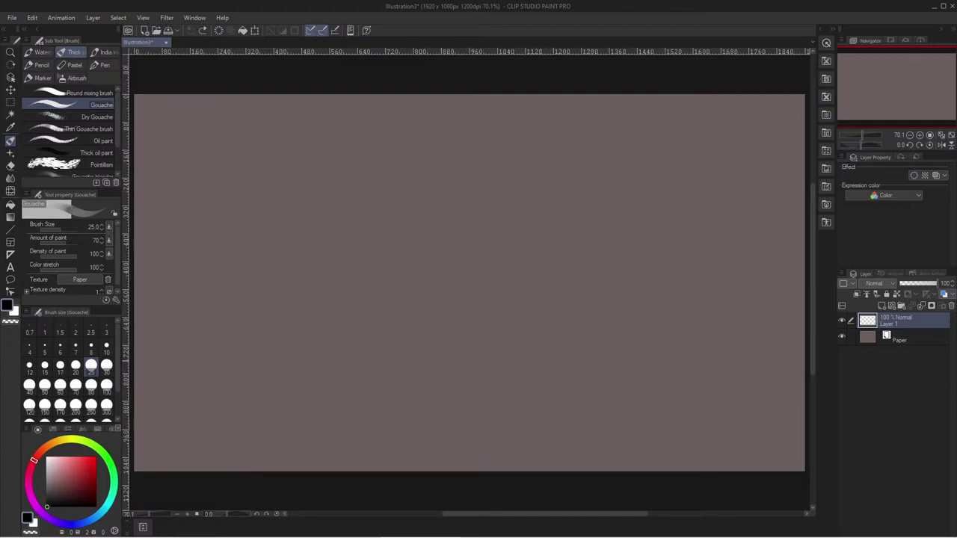
- Sketch a stepped building outline from the canvas's upper-left edge, ending in a tall rectangular block near the middle
mouse_move(135, 110)
left_mouse_down()
mouse_move(180, 104)
mouse_move(186, 145)
mouse_move(163, 106)
mouse_move(188, 259)
mouse_move(211, 255)
mouse_move(214, 189)
mouse_move(266, 186)
mouse_move(278, 172)
mouse_move(309, 169)
mouse_move(315, 210)
mouse_move(343, 206)
mouse_move(354, 282)
mouse_move(434, 281)
mouse_move(416, 95)
left_mouse_up()
key("ctrl+z")
key("ctrl+z")
key("ctrl+z")
mouse_move(351, 281)
left_mouse_down()
mouse_move(397, 283)
mouse_move(471, 140)
mouse_move(474, 95)
left_mouse_up()
key("ctrl+z")
mouse_move(352, 283)
left_mouse_down()
mouse_move(451, 278)
mouse_move(460, 100)
left_mouse_up()
key("ctrl+z")
mouse_move(352, 282)
left_mouse_down()
mouse_move(466, 279)
mouse_move(453, 95)
left_mouse_up()
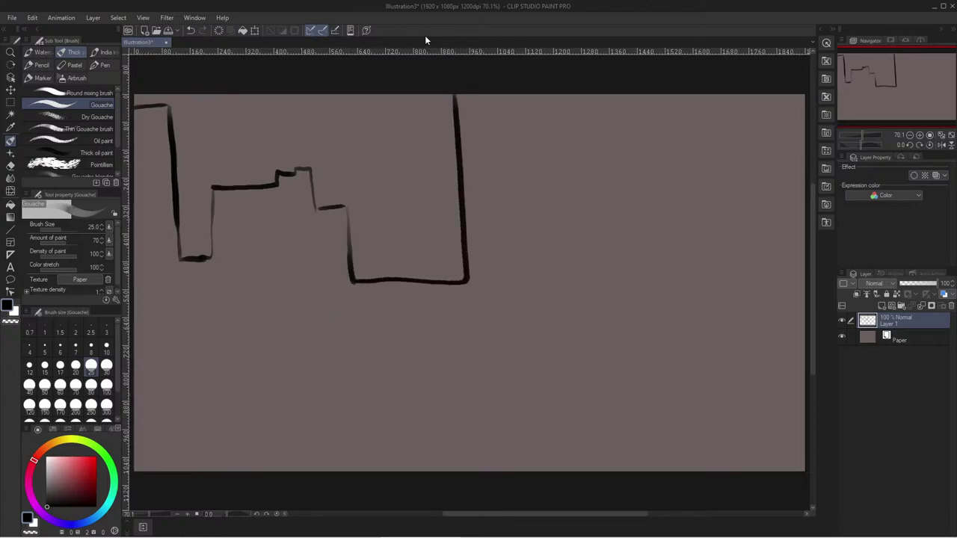
- Sketch a large planet's arc from the tall block's right side over to the small ledge on its left
mouse_move(402, 96)
left_mouse_down()
mouse_move(384, 147)
mouse_move(246, 128)
left_mouse_up()
key("ctrl+z")
mouse_move(238, 95)
left_mouse_down()
mouse_move(246, 117)
mouse_move(312, 156)
mouse_move(372, 118)
mouse_move(376, 95)
mouse_move(361, 149)
mouse_move(276, 137)
mouse_move(239, 95)
left_mouse_up()
key("ctrl+z")
key("ctrl+z")
mouse_move(380, 96)
left_mouse_down()
mouse_move(367, 103)
mouse_move(395, 213)
mouse_move(460, 176)
left_mouse_up()
key("ctrl+z")
mouse_move(453, 128)
left_mouse_down()
mouse_move(424, 114)
mouse_move(337, 188)
mouse_move(340, 202)
mouse_move(427, 106)
mouse_move(333, 168)
mouse_move(328, 203)
left_mouse_up()
key("ctrl+z")
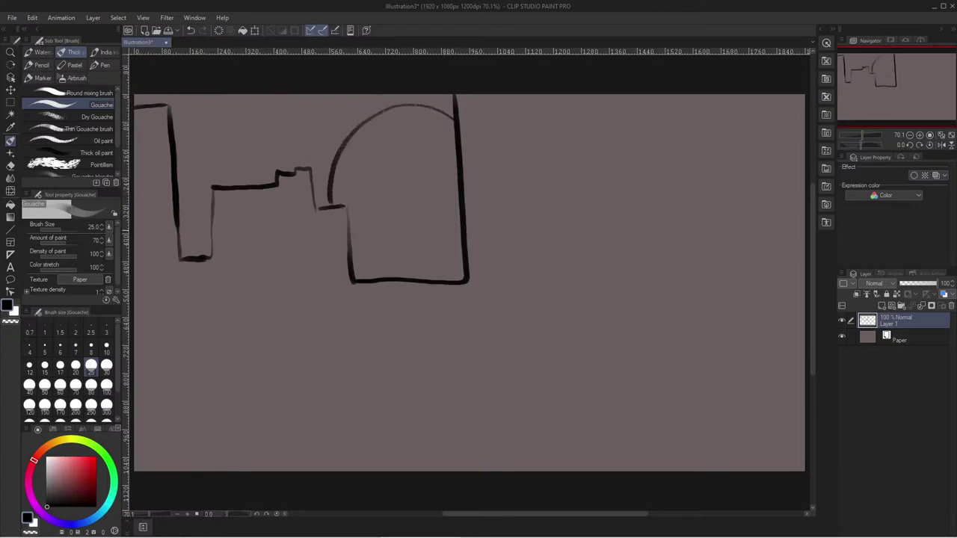
- Sketch faint irregular continent outlines inside the planet and its curved lower edge near the block's base
mouse_move(353, 245)
left_mouse_down()
mouse_move(395, 260)
mouse_move(459, 245)
mouse_move(370, 258)
left_mouse_up()
key("ctrl+z")
key("ctrl+z")
left_click_drag(424, 114, 384, 117)
left_click_drag(455, 157, 438, 164)
left_click_drag(441, 260, 378, 250)
key("ctrl")
left_click_drag(353, 135, 381, 128)
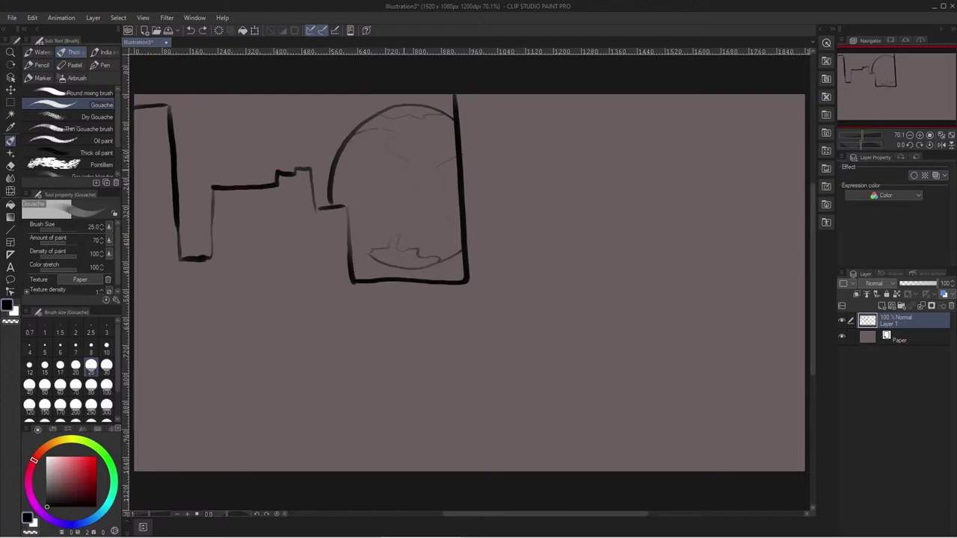
left_click_drag(406, 199, 350, 201)
- Sketch sloping ring lines across the planet and short thin lines beside its left edge
mouse_move(331, 174)
left_mouse_down()
mouse_move(314, 174)
mouse_move(464, 226)
mouse_move(341, 194)
mouse_move(314, 176)
left_mouse_up()
key("ctrl+z")
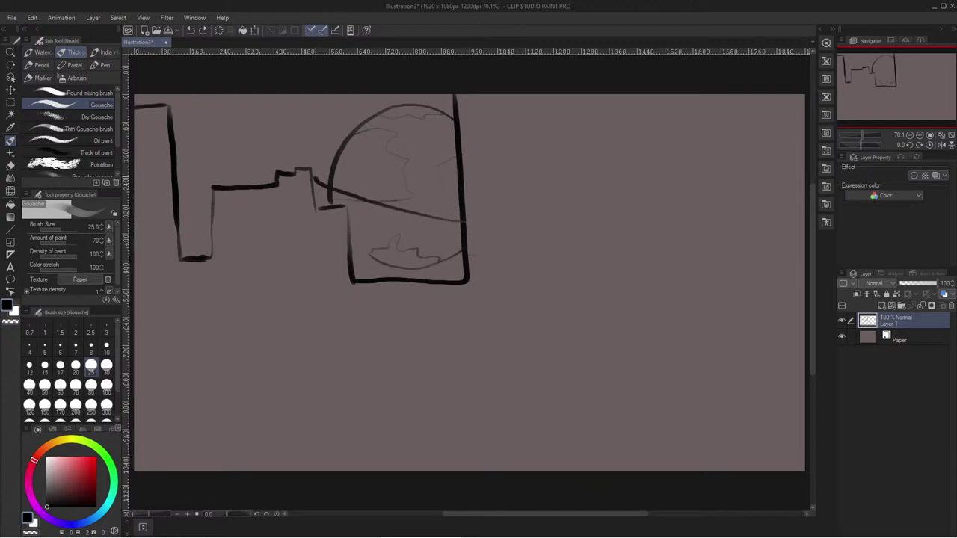
left_click_drag(463, 220, 341, 194)
key("ctrl+z")
mouse_move(464, 218)
left_mouse_down()
mouse_move(365, 197)
mouse_move(413, 233)
mouse_move(458, 244)
left_mouse_up()
key("ctrl+z")
left_click_drag(351, 215, 462, 248)
left_click_drag(386, 223, 356, 213)
left_click_drag(330, 161, 304, 163)
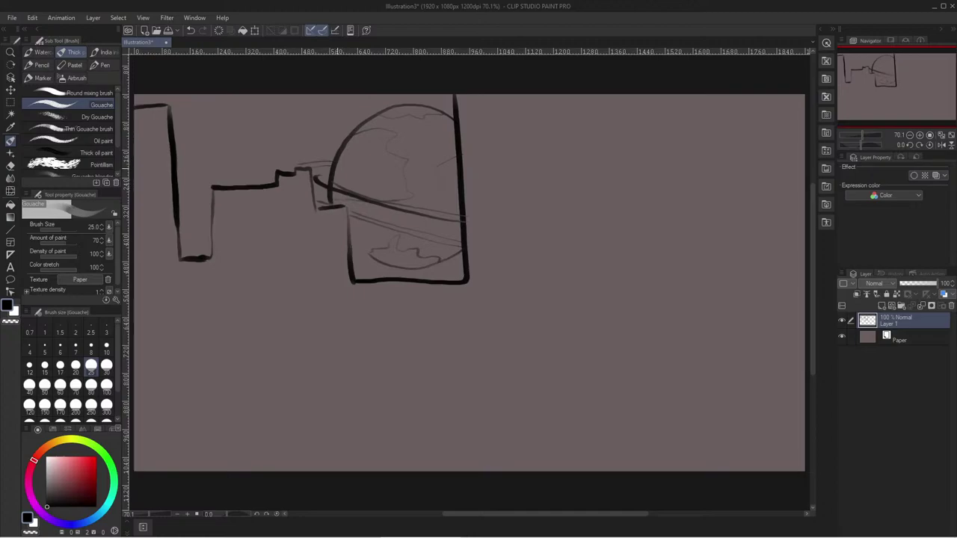
mouse_move(263, 189)
left_mouse_down()
mouse_move(255, 101)
mouse_move(241, 121)
mouse_move(236, 96)
mouse_move(218, 196)
mouse_move(255, 180)
mouse_move(252, 95)
left_mouse_up()
key("ctrl+z")
key("ctrl+z")
- Switch to the Round mixing brush and set its size to 5
left_click(86, 93)
key("ctrl+z")
left_click(59, 347)
left_click(90, 331)
left_click_drag(240, 185, 241, 96)
key("ctrl+z")
key("bracketright")
key("bracketright")
left_click(44, 346)
left_click_drag(254, 185, 241, 95)
key("ctrl+z")
mouse_move(242, 175)
left_mouse_down()
mouse_move(224, 96)
mouse_move(213, 186)
mouse_move(241, 146)
mouse_move(237, 109)
mouse_move(231, 182)
mouse_move(224, 96)
left_mouse_up()
key("ctrl+z")
key("ctrl+z")
key("ctrl+z")
mouse_move(247, 185)
left_mouse_down()
mouse_move(253, 117)
mouse_move(232, 114)
mouse_move(240, 131)
mouse_move(221, 185)
left_mouse_up()
key("ctrl+z")
key("ctrl+z")
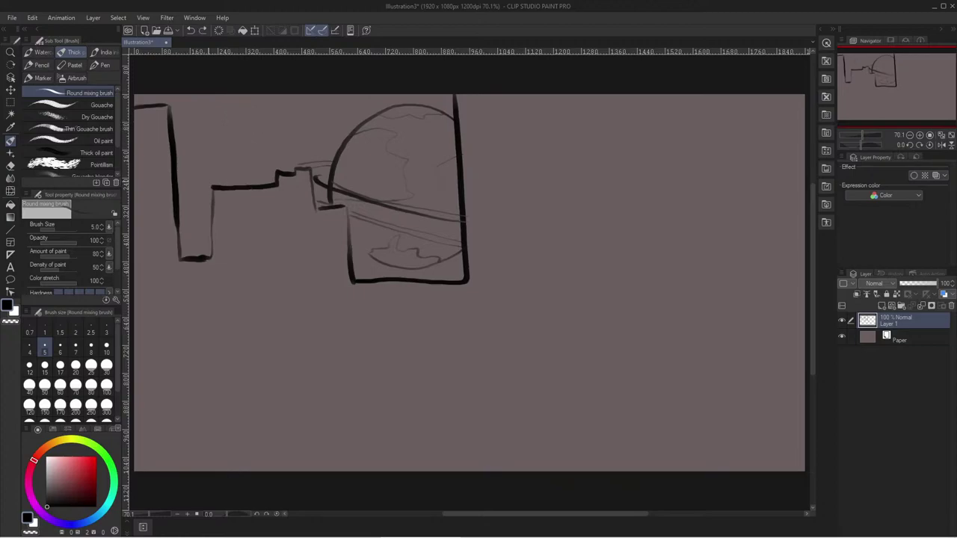
key("bracketright")
key("bracketright")
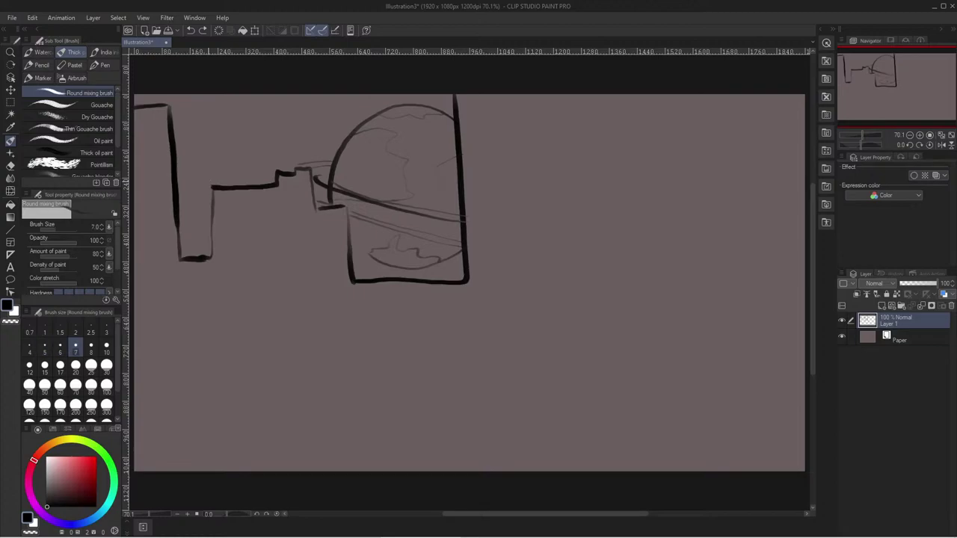
left_click_drag(402, 409, 393, 412)
key("ctrl+z")
mouse_move(561, 325)
left_mouse_down()
mouse_move(542, 326)
mouse_move(572, 323)
left_mouse_up()
key("ctrl+z")
mouse_move(649, 383)
left_mouse_down()
mouse_move(557, 471)
mouse_move(681, 378)
left_mouse_up()
key("ctrl+z")
- Set the brush size to 25 and try a vertical line to the right of the planet block
key("bracketright")
key("bracketright")
key("bracketright")
key("bracketright")
key("bracketright")
key("bracketright")
left_click_drag(550, 96, 571, 309)
key("ctrl+z")
key("ctrl+z")
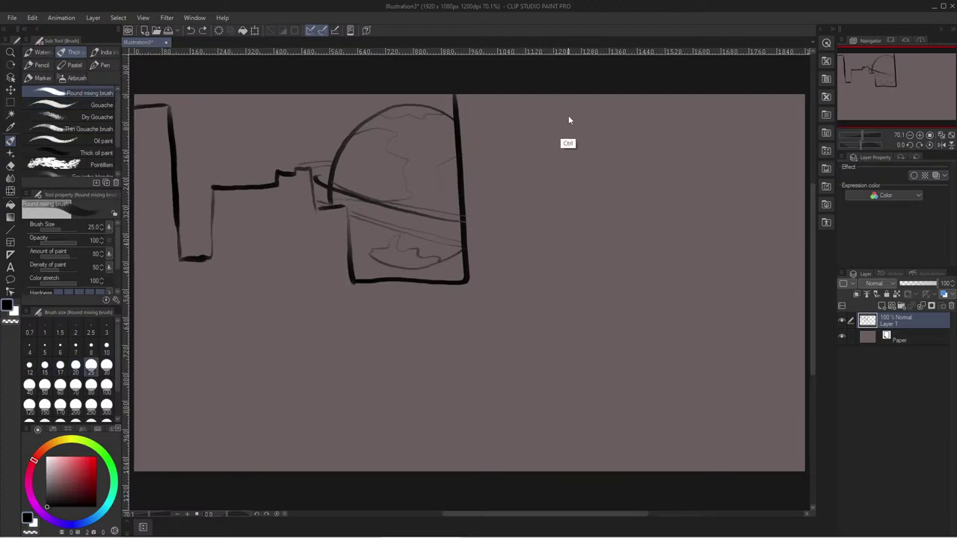
- Sketch a tall hanging block on the canvas's right side with brush size 30, extending its right edge down to the canvas bottom
left_click_drag(571, 96, 577, 292)
key("ctrl+z")
left_click_drag(602, 96, 615, 296)
key("ctrl+z")
mouse_move(616, 96)
left_mouse_down()
mouse_move(630, 373)
mouse_move(640, 157)
mouse_move(652, 344)
mouse_move(730, 356)
left_mouse_up()
key("ctrl+z")
left_click_drag(741, 95, 748, 471)
key("ctrl+z")
left_click_drag(742, 96, 755, 447)
key("ctrl+z")
mouse_move(740, 95)
left_mouse_down()
mouse_move(752, 470)
mouse_move(731, 152)
mouse_move(736, 471)
left_mouse_up()
key("ctrl+z")
key("ctrl+z")
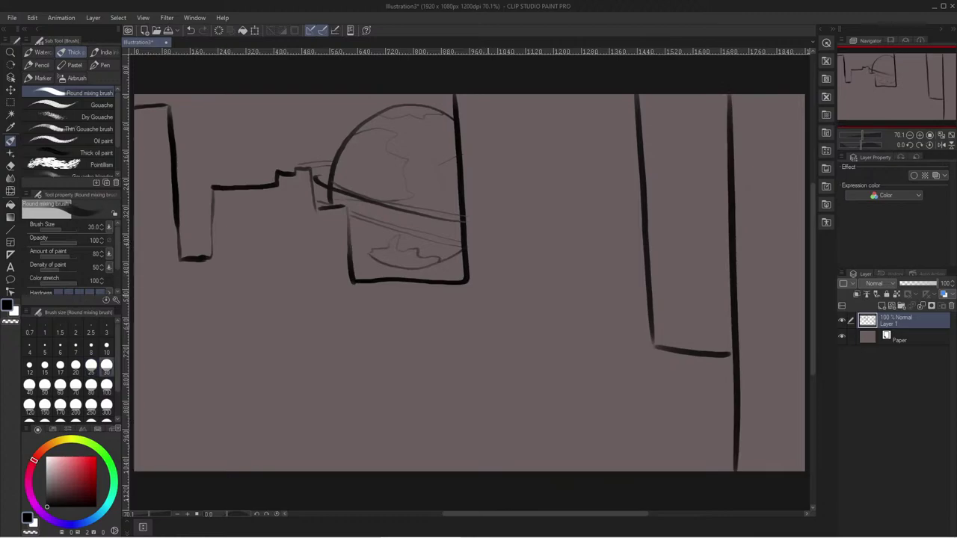
- Sketch thin horizontal line pairs right of the planet block and two shallow arcs along the canvas bottom with brush size 10
key("bracketleft")
key("bracketleft")
key("bracketleft")
key("bracketleft")
key("bracketleft")
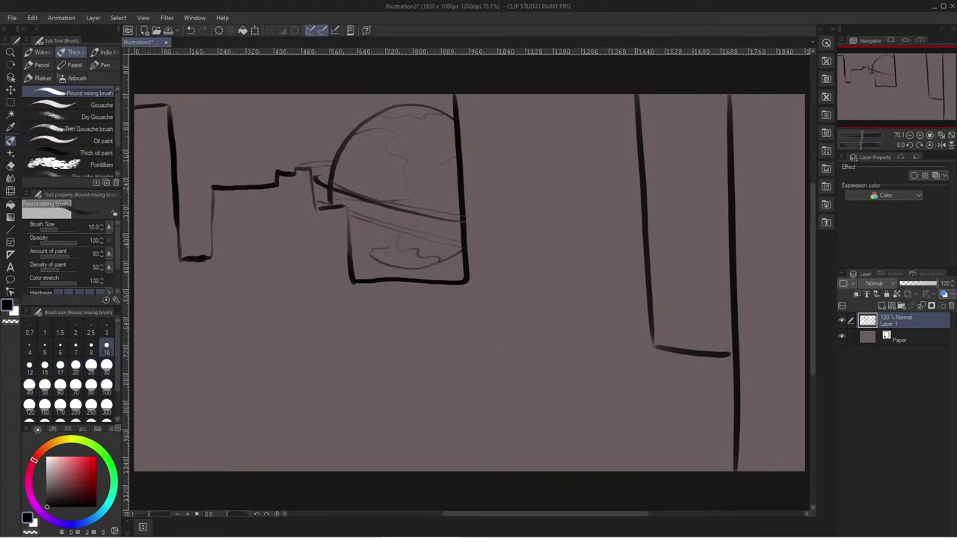
left_click_drag(528, 172, 594, 176)
key("ctrl+z")
mouse_move(466, 159)
left_mouse_down()
mouse_move(608, 161)
mouse_move(473, 166)
left_mouse_up()
left_click_drag(466, 214, 606, 222)
mouse_move(568, 468)
left_mouse_down()
mouse_move(407, 439)
mouse_move(186, 454)
left_mouse_up()
left_click_drag(441, 465, 271, 471)
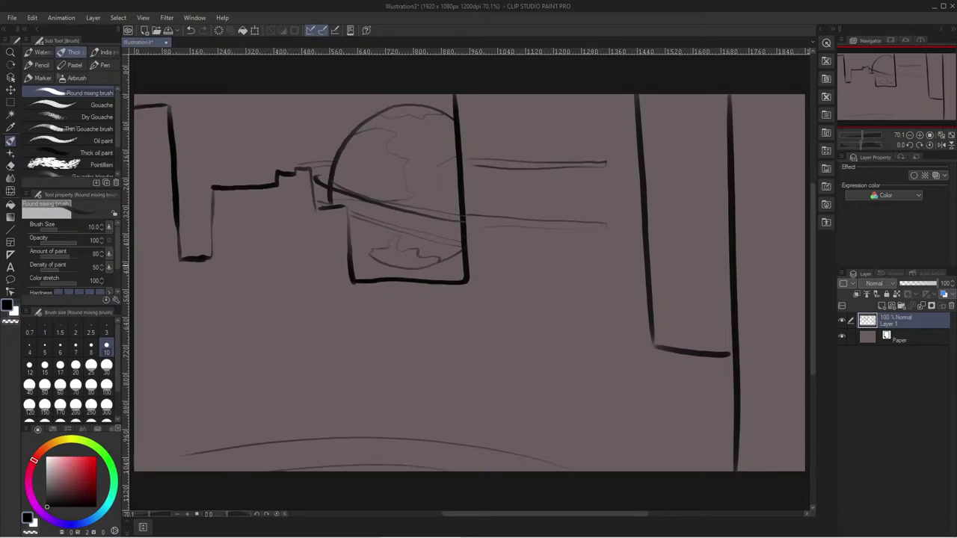
left_click_drag(399, 335, 399, 462)
key("ctrl+z")
left_click_drag(373, 354, 382, 471)
key("ctrl+z")
left_click_drag(374, 342, 377, 453)
key("ctrl+z")
mouse_move(373, 352)
left_mouse_down()
mouse_move(370, 471)
mouse_move(381, 396)
mouse_move(386, 471)
left_mouse_up()
key("ctrl+z")
key("ctrl+z")
mouse_move(367, 354)
left_mouse_down()
mouse_move(368, 462)
mouse_move(374, 376)
mouse_move(377, 472)
left_mouse_up()
key("ctrl+z")
key("ctrl+z")
- Sketch a tall, narrow pointed spire rising from the canvas bottom through the shallow arcs
left_click_drag(372, 331, 363, 471)
left_click_drag(375, 331, 390, 472)
key("ctrl+z")
left_click_drag(372, 344, 379, 471)
key("ctrl+z")
key("ctrl+z")
left_click_drag(369, 341, 350, 472)
left_click_drag(370, 332, 383, 471)
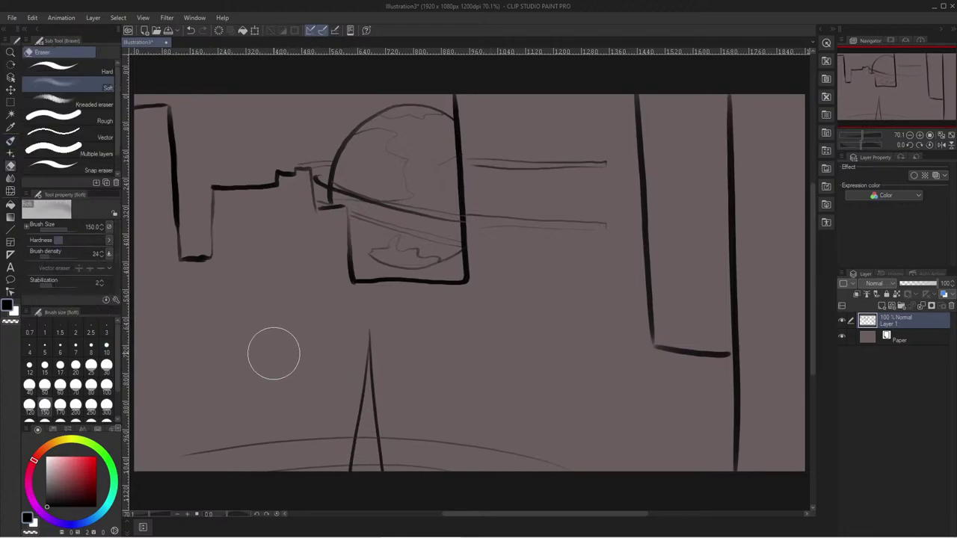
- Sketch a small oval ship with a pointed tail up and to the left of the spire with brush size 10
mouse_move(258, 309)
left_mouse_down()
mouse_move(253, 328)
mouse_move(262, 312)
mouse_move(290, 318)
left_mouse_up()
left_click_drag(235, 306, 264, 300)
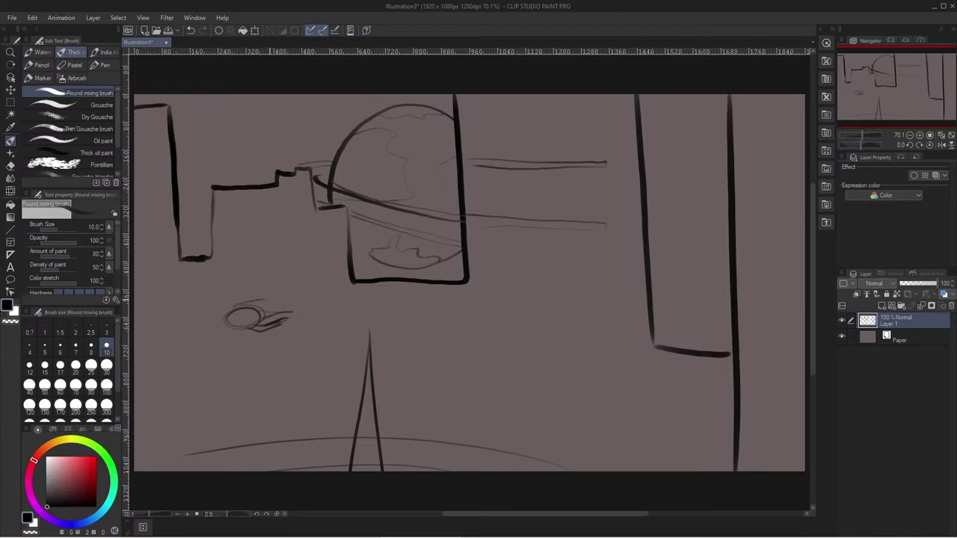
key("ctrl+z")
key("ctrl+z")
key("ctrl+z")
key("ctrl+z")
mouse_move(256, 324)
left_mouse_down()
mouse_move(273, 321)
mouse_move(250, 319)
mouse_move(274, 320)
mouse_move(257, 319)
left_mouse_up()
key("ctrl+z")
key("ctrl+z")
- Clean up the small oval ship's inner lines with the eraser at size 12 and add a pointed fin on top
key("e")
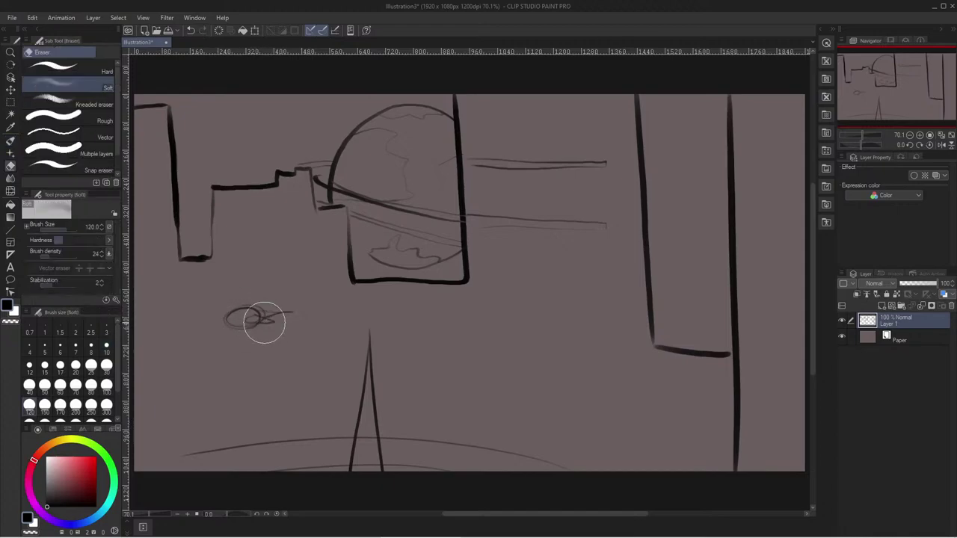
key("bracketleft")
key("bracketleft")
key("bracketleft")
key("bracketleft")
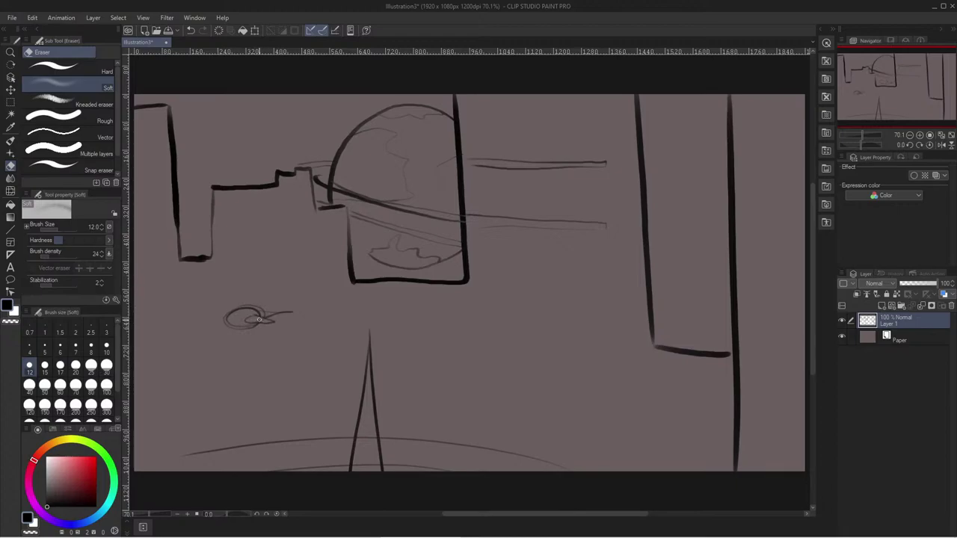
key("b")
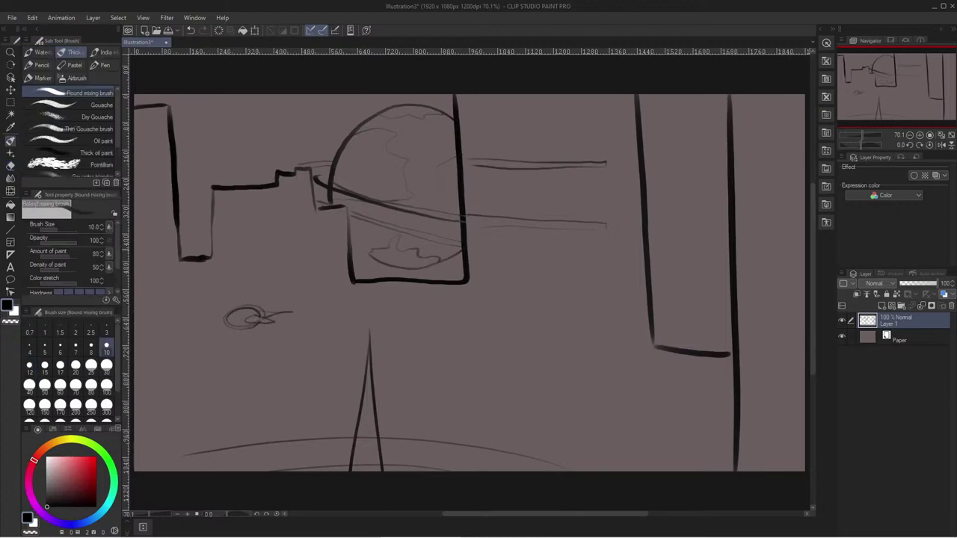
mouse_move(244, 305)
left_mouse_down()
mouse_move(249, 291)
mouse_move(254, 300)
left_mouse_up()
key("ctrl+z")
key("ctrl+z")
mouse_move(522, 399)
left_mouse_down()
mouse_move(545, 402)
mouse_move(499, 391)
mouse_move(573, 389)
mouse_move(578, 406)
mouse_move(525, 409)
left_mouse_up()
key("ctrl+z")
key("ctrl+z")
left_click_drag(578, 385, 500, 353)
key("ctrl+z")
key("ctrl+z")
- Sketch a long boxy ship body with a flat roof line and side panels to the right of the spire
mouse_move(562, 392)
left_mouse_down()
mouse_move(562, 405)
mouse_move(513, 409)
left_mouse_up()
mouse_move(584, 385)
left_mouse_down()
mouse_move(523, 419)
mouse_move(489, 396)
left_mouse_up()
key("ctrl+z")
left_click_drag(588, 383, 496, 392)
key("ctrl+z")
left_click_drag(588, 383, 498, 389)
key("ctrl+z")
left_click_drag(590, 382, 498, 389)
key("ctrl+z")
left_click_drag(585, 387, 507, 391)
mouse_move(595, 376)
left_mouse_down()
mouse_move(592, 387)
mouse_move(488, 376)
mouse_move(495, 412)
left_mouse_up()
- Add a pointed nose, an angular upper structure and rough hatching to the boxy ship's front end
mouse_move(467, 380)
left_mouse_down()
mouse_move(477, 398)
mouse_move(453, 390)
left_mouse_up()
left_click_drag(453, 390, 494, 394)
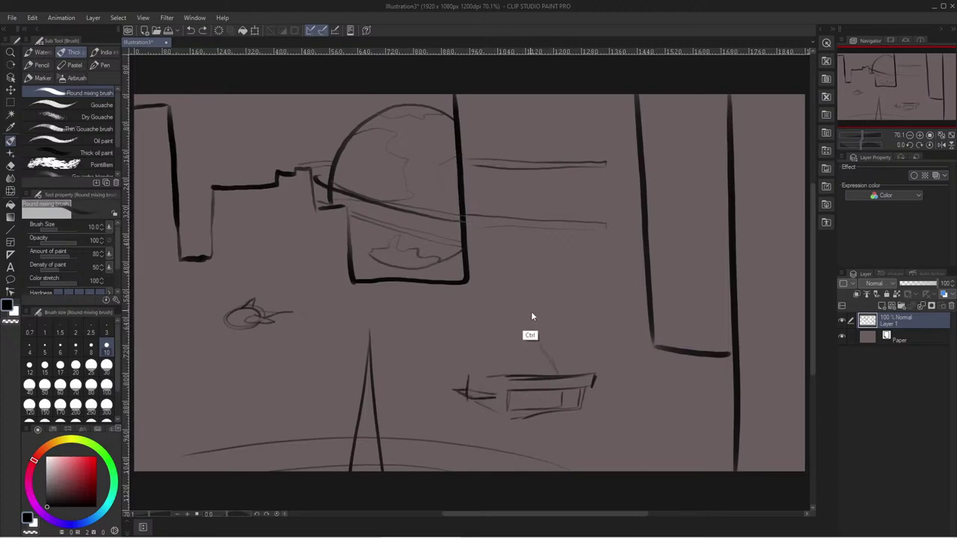
mouse_move(487, 347)
left_mouse_down()
mouse_move(538, 370)
mouse_move(486, 356)
mouse_move(540, 372)
mouse_move(474, 364)
left_mouse_up()
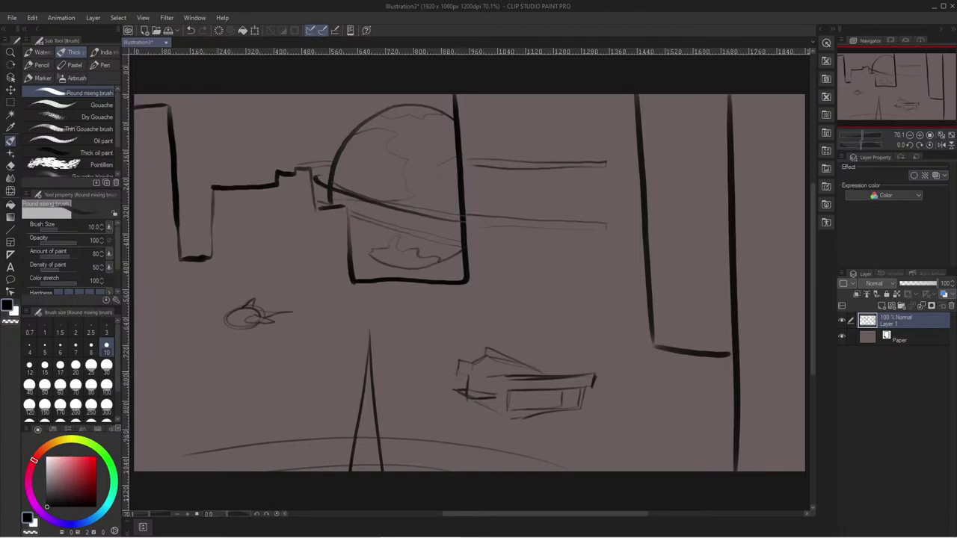
left_click_drag(443, 361, 460, 364)
left_click_drag(547, 364, 562, 369)
left_click_drag(450, 370, 494, 393)
mouse_move(460, 356)
left_mouse_down()
mouse_move(493, 392)
mouse_move(495, 413)
left_mouse_up()
key("alt+space")
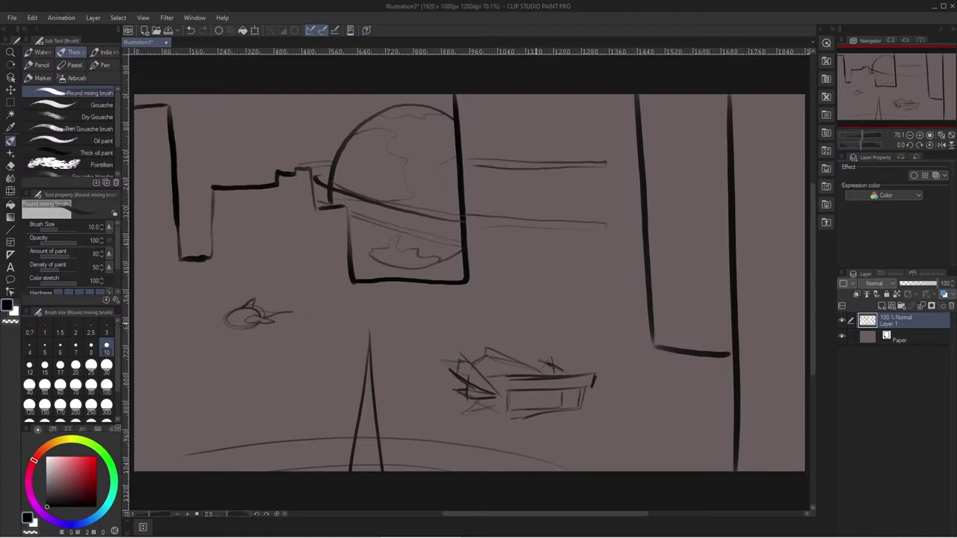
left_click_drag(717, 400, 463, 470)
key("ctrl+z")
left_click_drag(733, 400, 367, 463)
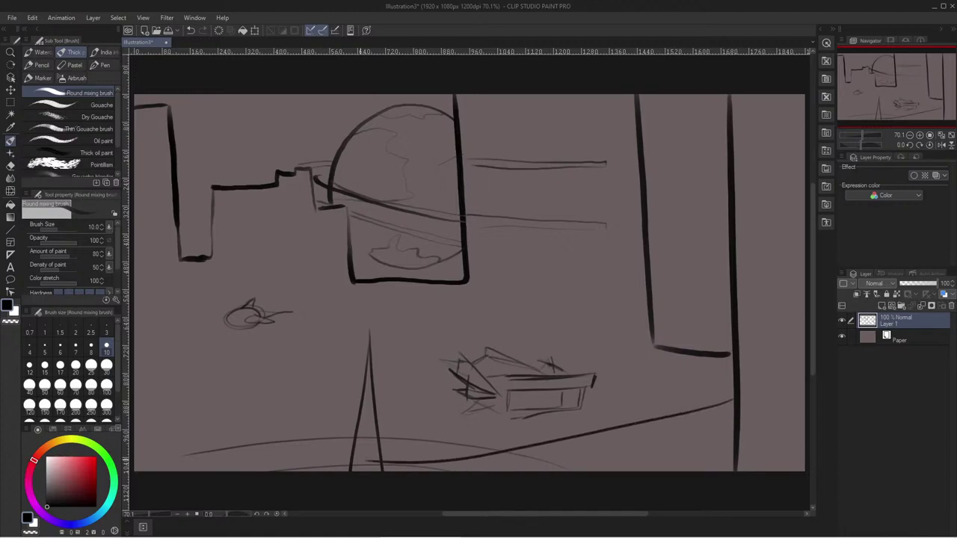
key("ctrl+z")
left_click_drag(732, 400, 535, 471)
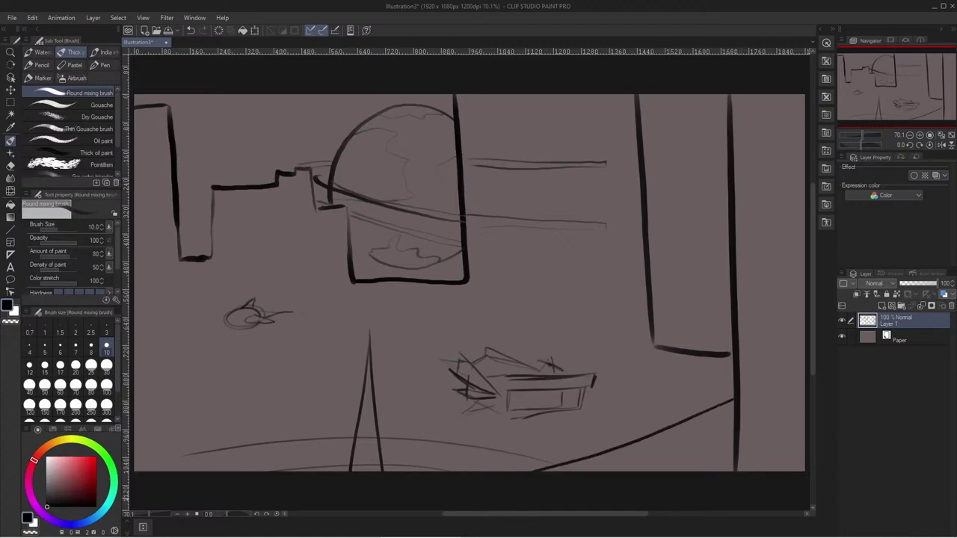
mouse_move(624, 403)
left_mouse_down()
mouse_move(638, 393)
mouse_move(596, 366)
mouse_move(603, 387)
mouse_move(635, 337)
mouse_move(603, 405)
mouse_move(588, 341)
left_mouse_up()
key("ctrl+z")
key("ctrl+z")
key("ctrl+z")
key("ctrl+z")
- Sketch a sloping platform line from the tall right block's outer edge down to the canvas bottom
left_click_drag(734, 416, 481, 472)
key("ctrl+z")
mouse_move(732, 409)
left_mouse_down()
mouse_move(463, 451)
mouse_move(192, 461)
left_mouse_up()
key("ctrl+z")
left_click_drag(734, 411, 419, 473)
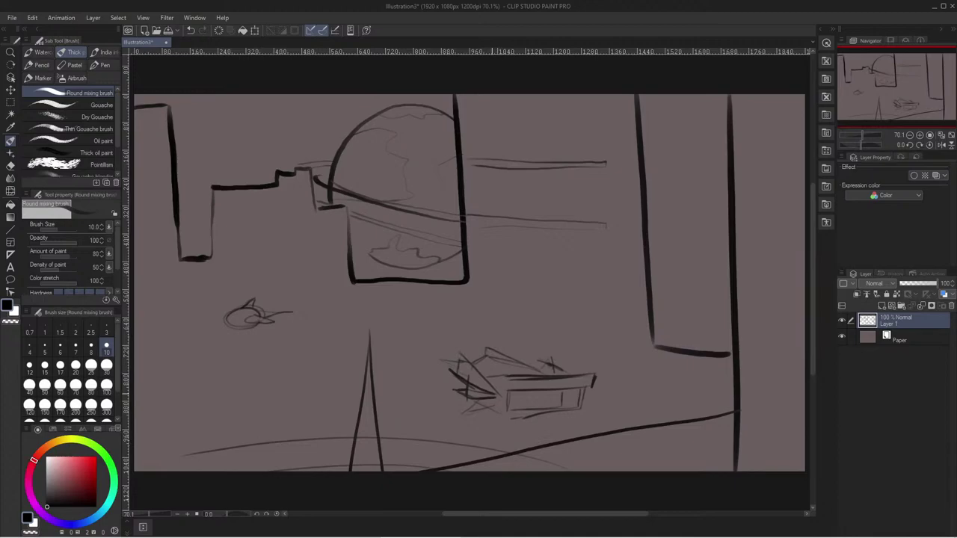
- Sketch a large circle over the front half of the boxy ship, reaching down to the canvas bottom
mouse_move(480, 388)
left_mouse_down()
mouse_move(511, 442)
mouse_move(515, 396)
mouse_move(482, 380)
mouse_move(530, 444)
mouse_move(435, 469)
mouse_move(487, 346)
left_mouse_up()
key("ctrl+z")
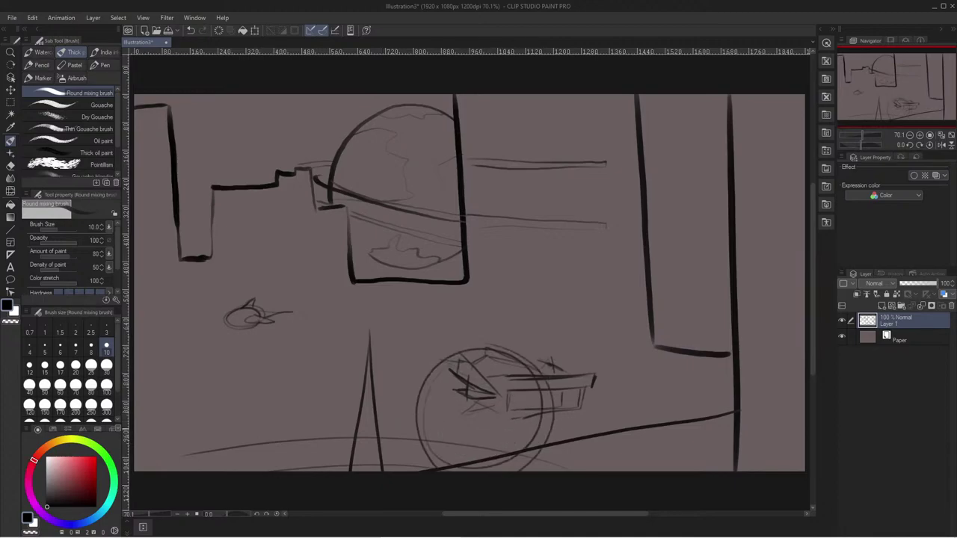
left_click_drag(530, 462, 536, 471)
- Erase the ship and platform lines inside the large circle with the soft eraser at size 40, density 100 and maximum hardness
key("e")
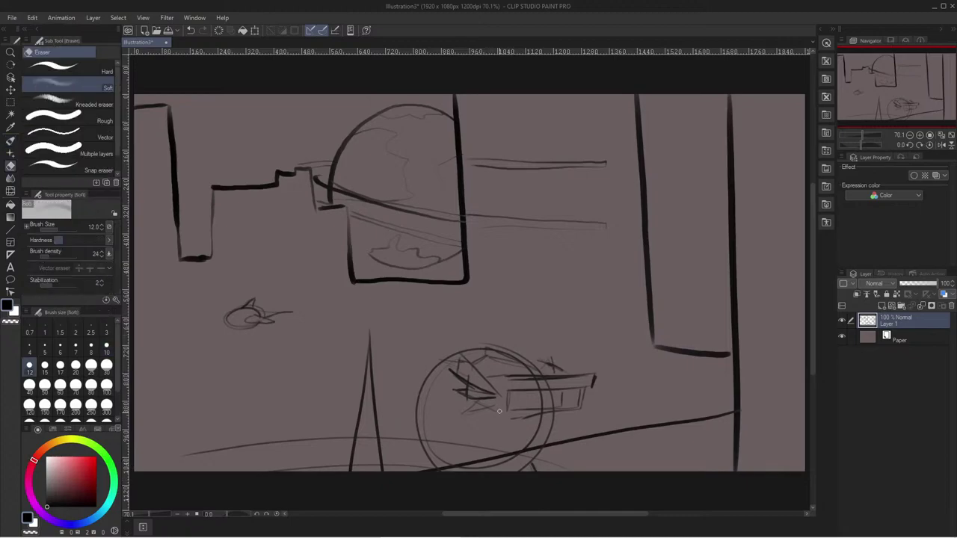
key("bracketright")
key("bracketright")
key("bracketright")
key("bracketright")
key("bracketright")
key("bracketright")
left_click(29, 384)
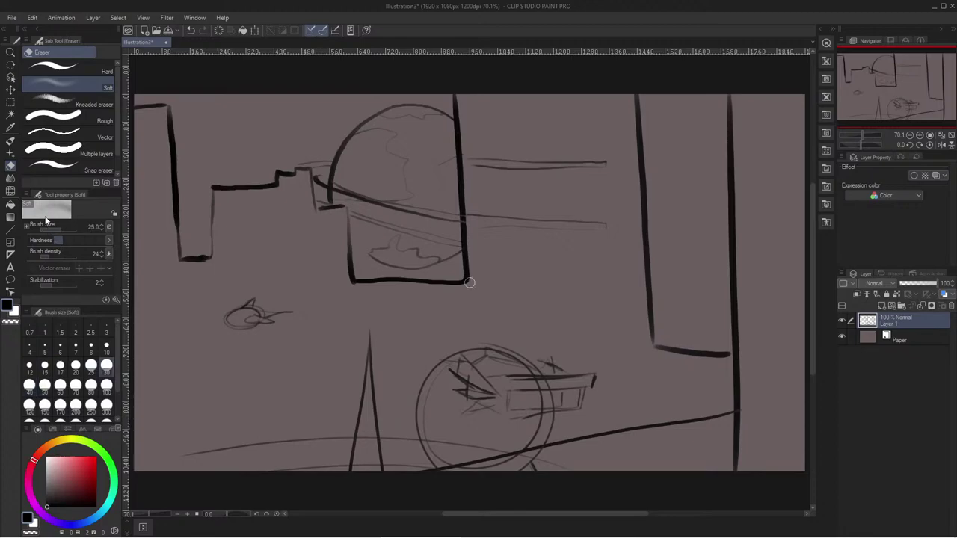
left_click_drag(53, 255, 80, 257)
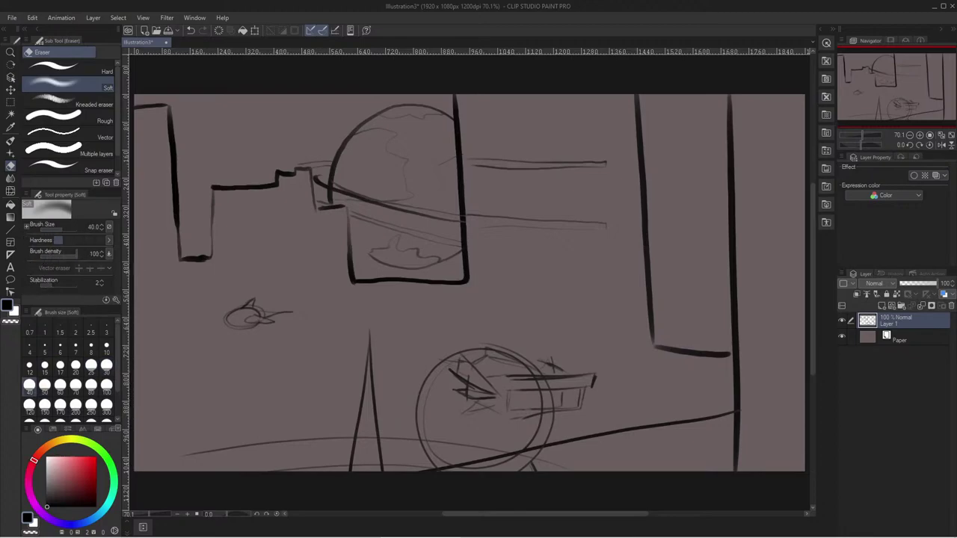
mouse_move(466, 405)
left_mouse_down()
mouse_move(475, 383)
mouse_move(469, 404)
left_mouse_up()
mouse_move(492, 433)
left_mouse_down()
mouse_move(508, 377)
mouse_move(540, 397)
mouse_move(527, 418)
mouse_move(482, 385)
mouse_move(474, 366)
mouse_move(458, 367)
mouse_move(453, 396)
mouse_move(491, 411)
left_mouse_up()
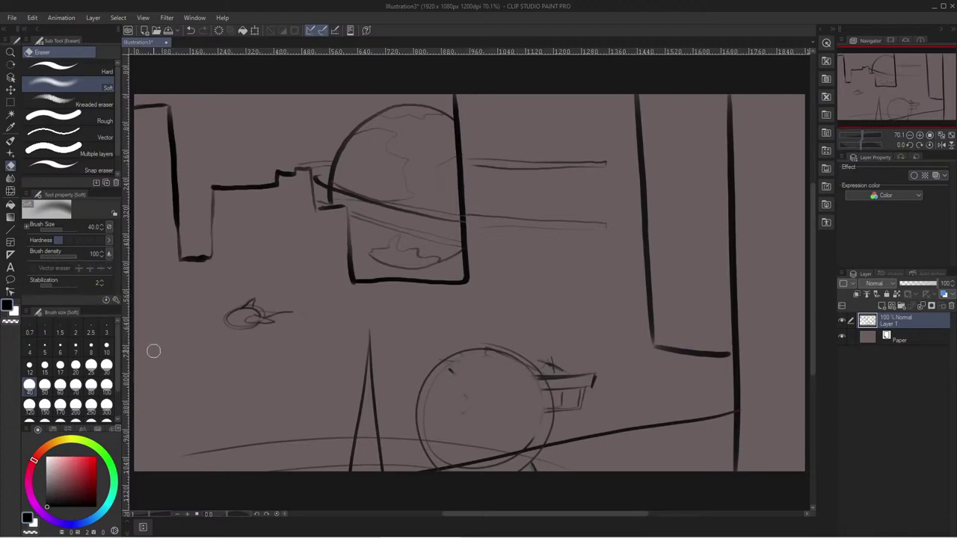
left_click_drag(64, 240, 103, 241)
mouse_move(530, 399)
left_mouse_down()
mouse_move(445, 392)
mouse_move(445, 415)
mouse_move(510, 457)
mouse_move(474, 465)
mouse_move(460, 455)
mouse_move(493, 421)
left_mouse_up()
- Add two pointed cat ears to the large circle and darken the head's left outline
key("b")
mouse_move(552, 376)
left_mouse_down()
mouse_move(535, 326)
mouse_move(526, 337)
mouse_move(533, 328)
left_mouse_up()
mouse_move(429, 334)
left_mouse_down()
mouse_move(448, 357)
mouse_move(423, 327)
left_mouse_up()
left_click_drag(422, 323, 423, 457)
left_click_drag(424, 389, 419, 413)
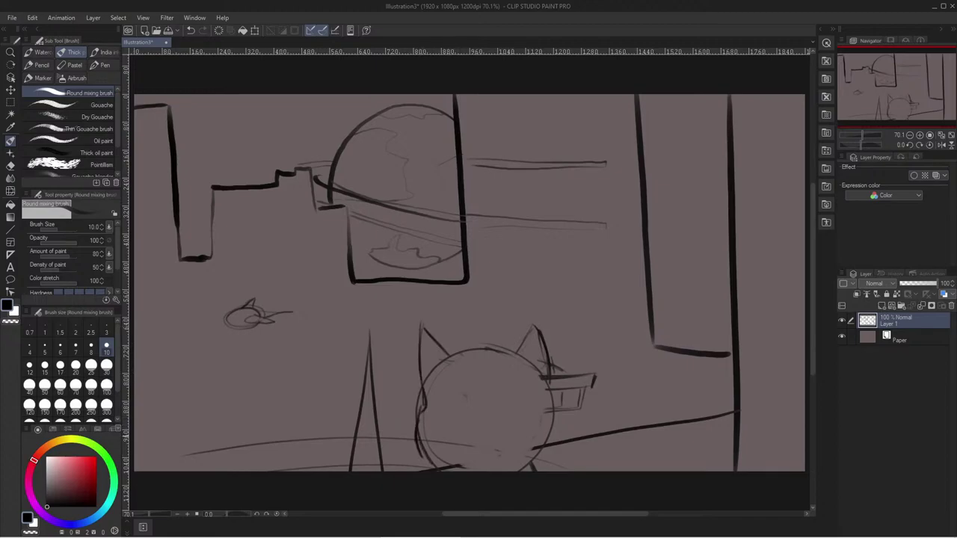
- Lasso the cat head, move it up until its ears sit just below the planet block, and deselect it
key("o")
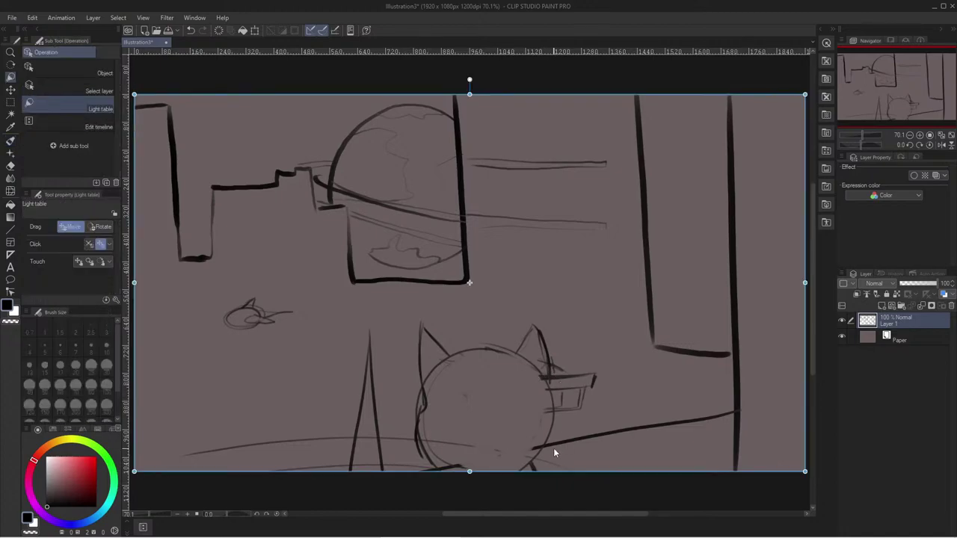
left_click(10, 101)
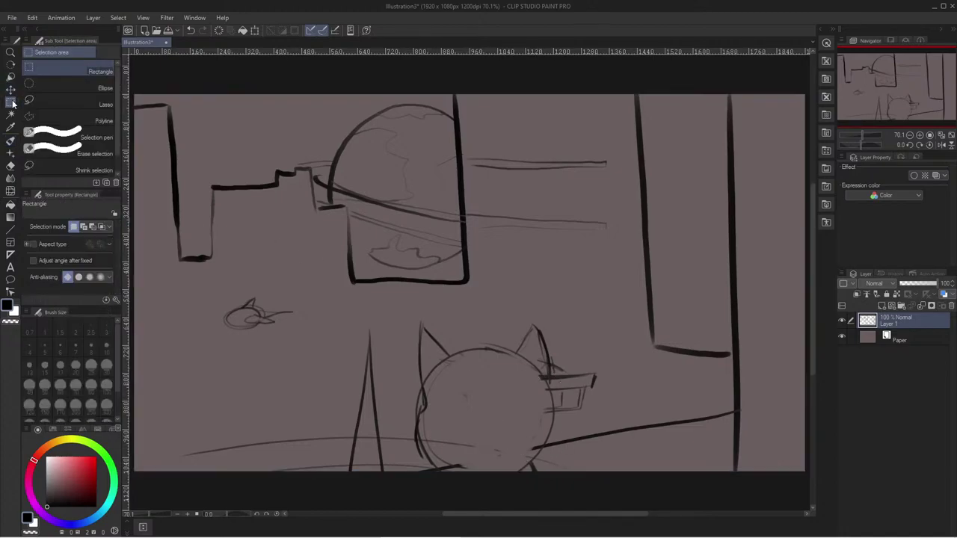
left_click(39, 101)
mouse_move(441, 476)
left_mouse_down()
mouse_move(412, 438)
mouse_move(409, 355)
mouse_move(467, 316)
mouse_move(561, 340)
mouse_move(561, 407)
mouse_move(448, 479)
mouse_move(478, 497)
mouse_move(406, 402)
mouse_move(380, 320)
mouse_move(373, 441)
left_mouse_up()
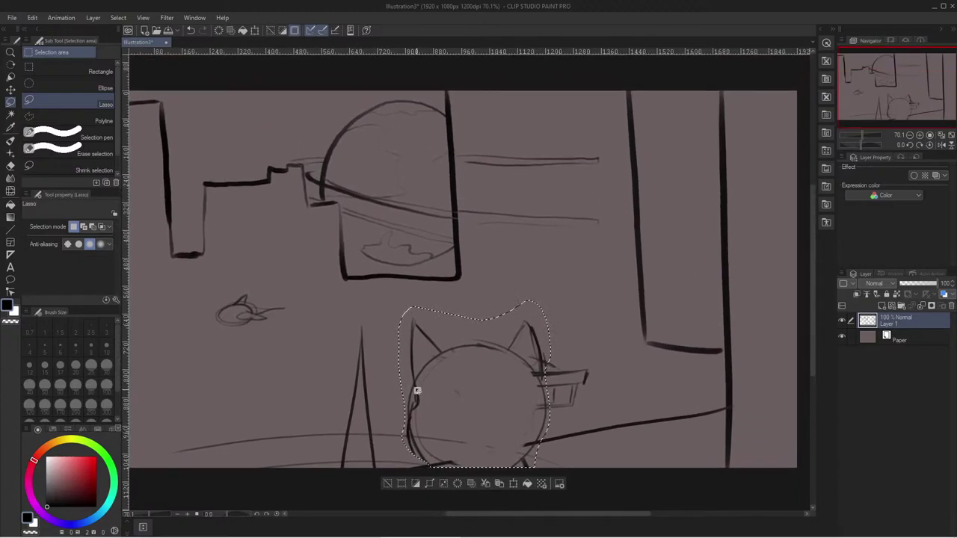
mouse_move(416, 389)
left_mouse_down()
mouse_move(417, 343)
mouse_move(406, 402)
left_mouse_up()
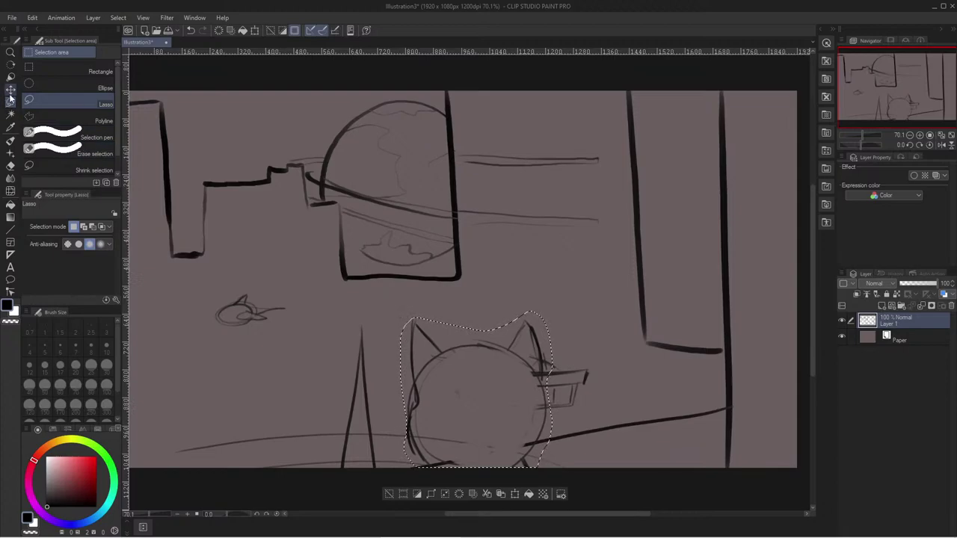
key("k")
left_click_drag(429, 413, 428, 375)
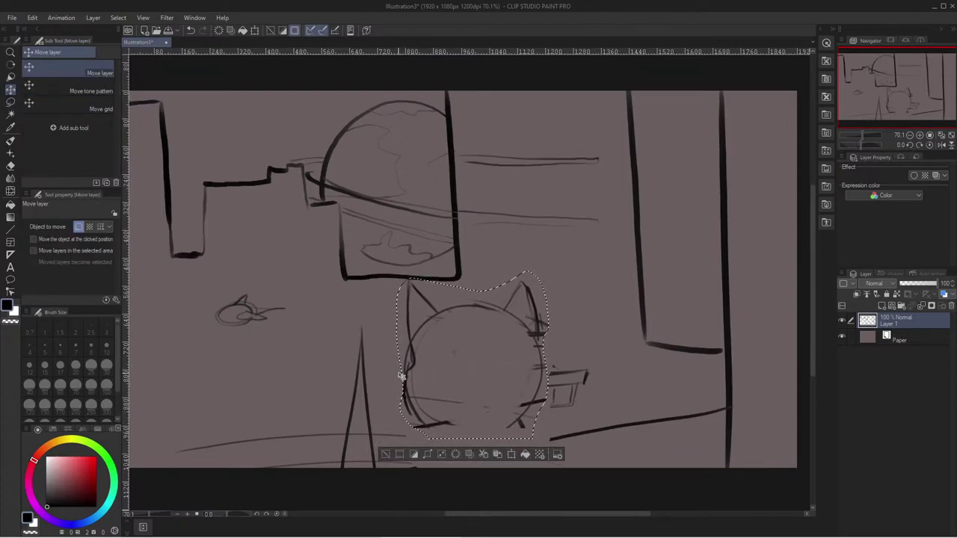
key("m")
key("ctrl+d")
- Sketch the cat's neck and shoulders below the head and extend the platform line to meet them
key("b")
left_click_drag(415, 421, 442, 439)
left_click_drag(525, 417, 507, 435)
mouse_move(521, 424)
left_mouse_down()
mouse_move(518, 443)
mouse_move(506, 446)
left_mouse_up()
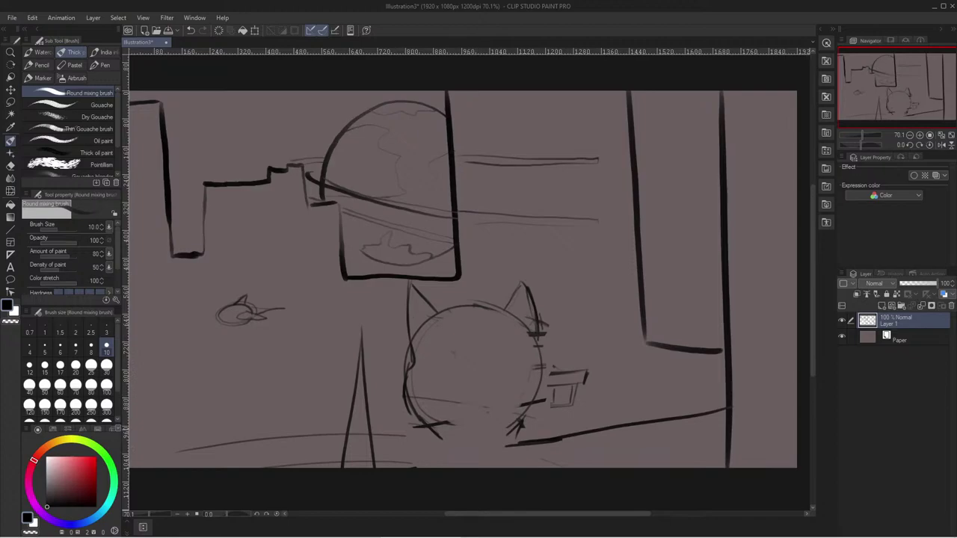
mouse_move(416, 468)
left_mouse_down()
mouse_move(435, 432)
mouse_move(439, 443)
mouse_move(425, 464)
left_mouse_up()
mouse_move(511, 426)
left_mouse_down()
mouse_move(504, 455)
mouse_move(520, 467)
mouse_move(531, 447)
left_mouse_up()
left_click_drag(526, 447, 510, 452)
left_click_drag(429, 452, 393, 466)
left_click_drag(423, 461, 392, 462)
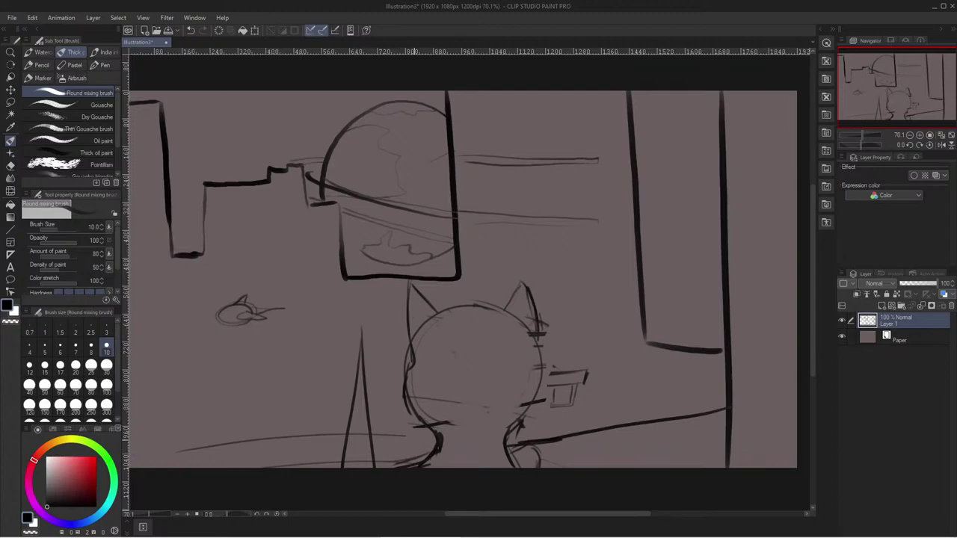
- Add a second parallel platform line below the first and patch the boxy ship's lines with a small peak on top
left_click_drag(727, 432, 559, 468)
key("ctrl+z")
left_click_drag(534, 406, 556, 406)
mouse_move(533, 405)
left_mouse_down()
mouse_move(554, 407)
mouse_move(554, 387)
left_mouse_up()
left_click_drag(561, 355, 567, 369)
left_click_drag(561, 353, 556, 361)
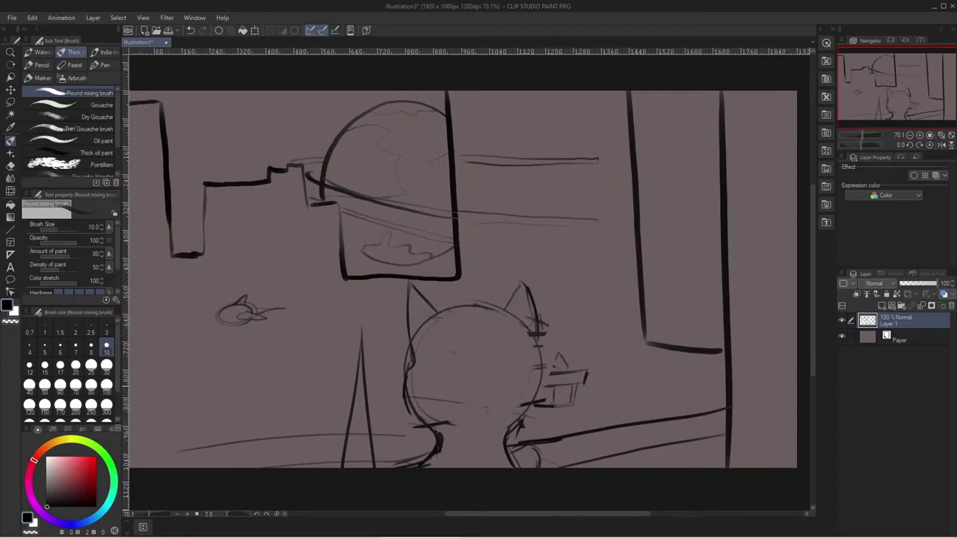
- Sketch a second small ship with a rounded nose and pointed tail to the left of the spire's base
mouse_move(207, 420)
left_mouse_down()
mouse_move(195, 424)
mouse_move(215, 404)
mouse_move(207, 424)
mouse_move(155, 431)
mouse_move(184, 422)
mouse_move(173, 425)
mouse_move(170, 416)
mouse_move(249, 400)
left_mouse_up()
key("ctrl+z")
key("ctrl+z")
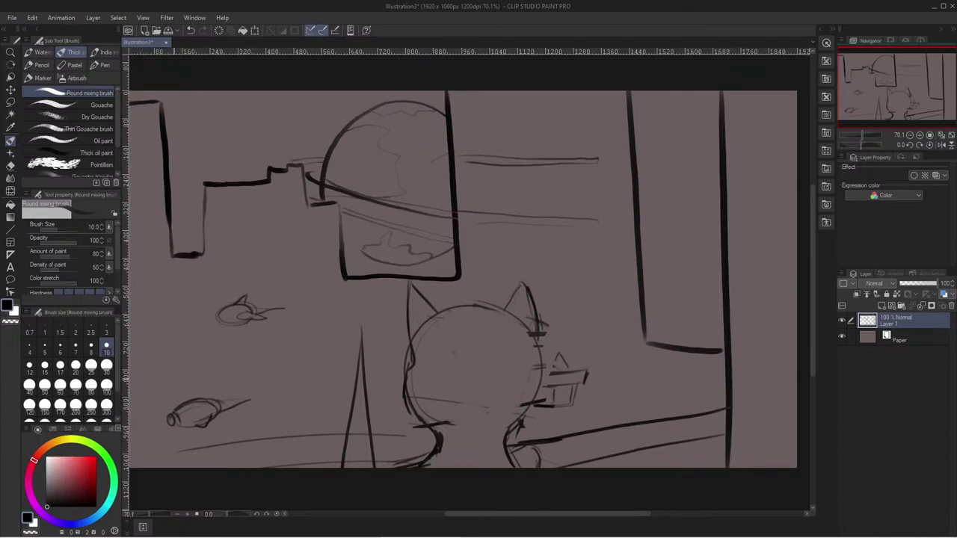
- Sketch a small creature with a ball-shaped body and a round head with eyes on the right platform
mouse_move(645, 415)
left_mouse_down()
mouse_move(628, 408)
mouse_move(591, 425)
mouse_move(629, 410)
mouse_move(601, 411)
mouse_move(598, 423)
mouse_move(628, 429)
mouse_move(620, 448)
mouse_move(608, 442)
mouse_move(627, 445)
mouse_move(601, 436)
left_mouse_up()
key("ctrl+z")
key("e")
key("b")
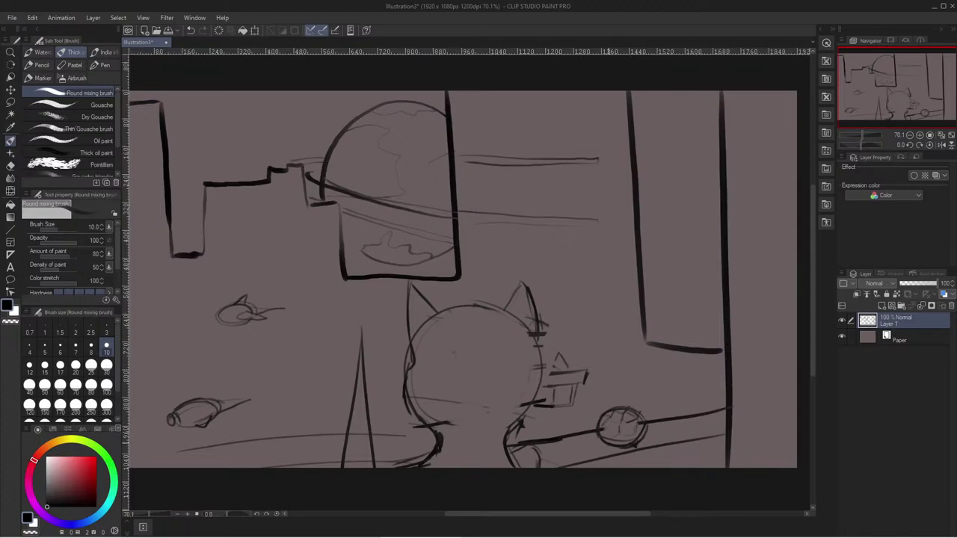
left_click_drag(596, 420, 609, 403)
key("ctrl+z")
mouse_move(622, 406)
left_mouse_down()
mouse_move(603, 396)
mouse_move(597, 409)
mouse_move(603, 392)
mouse_move(596, 408)
left_mouse_up()
key("ctrl+z")
- Draw whisker lines extending from both sides of the cat head
mouse_move(403, 375)
left_mouse_down()
mouse_move(368, 358)
mouse_move(378, 386)
left_mouse_up()
left_click_drag(404, 399, 383, 401)
mouse_move(569, 327)
left_mouse_down()
mouse_move(544, 371)
mouse_move(556, 390)
left_mouse_up()
left_click_drag(538, 412, 552, 408)
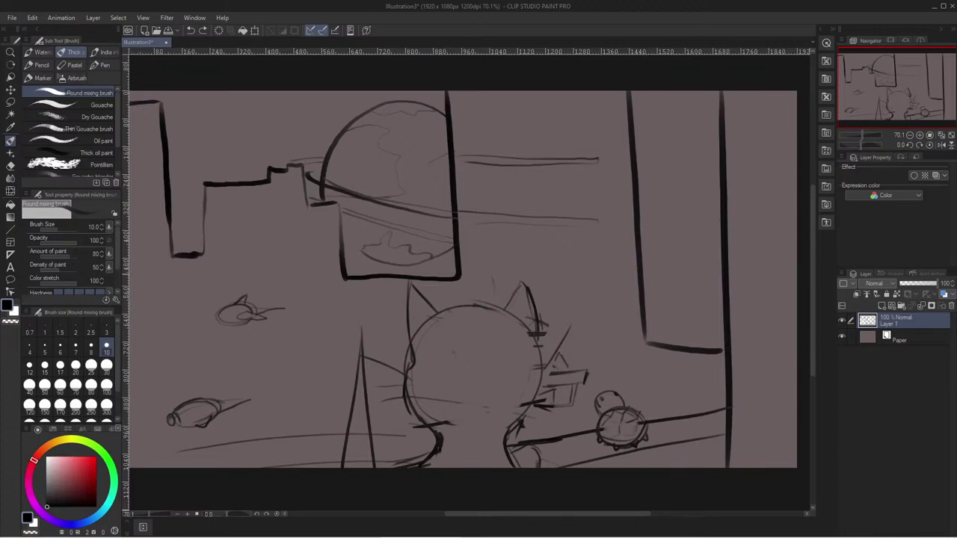
- Sketch a small rounded creature with a simple face sitting on top of the cat head
mouse_move(491, 279)
left_mouse_down()
mouse_move(484, 265)
mouse_move(458, 297)
mouse_move(494, 307)
mouse_move(468, 308)
mouse_move(487, 310)
mouse_move(498, 280)
mouse_move(463, 284)
left_mouse_up()
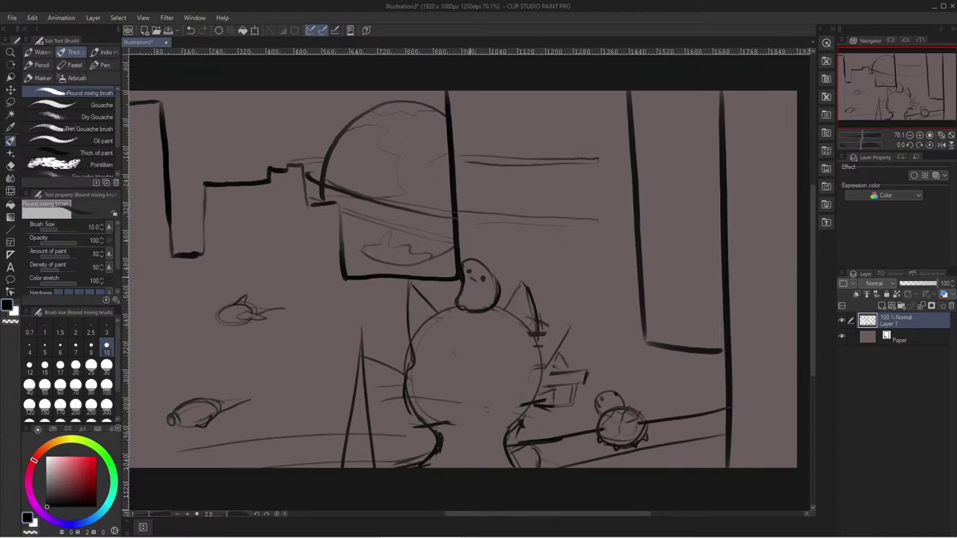
key("ctrl+z")
key("ctrl+y")
key("ctrl+y")
- Add limbs on both sides of the creature on the cat head, clean up their overlaps and darken its outline
mouse_move(499, 296)
left_mouse_down()
mouse_move(505, 309)
mouse_move(444, 309)
left_mouse_up()
key("ctrl+z")
key("e")
key("b")
key("e")
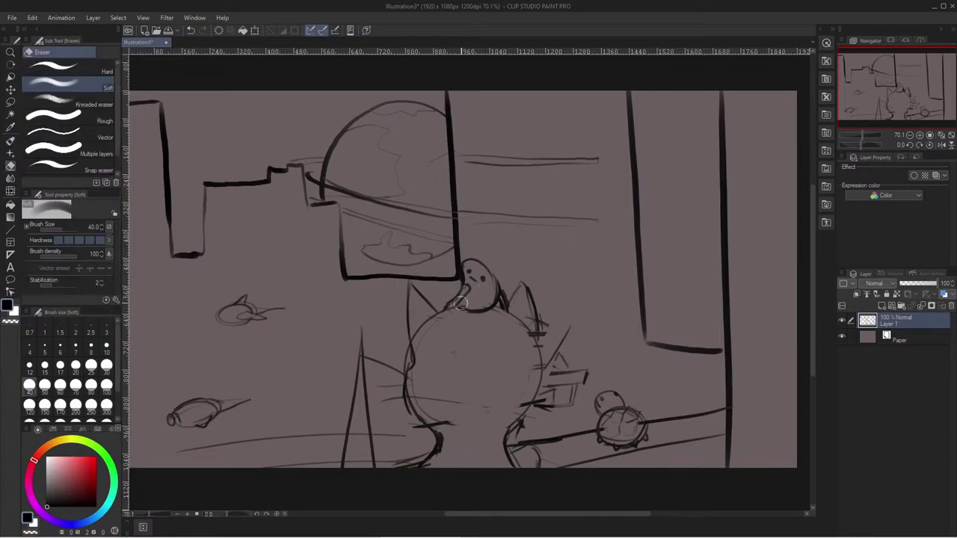
key("b")
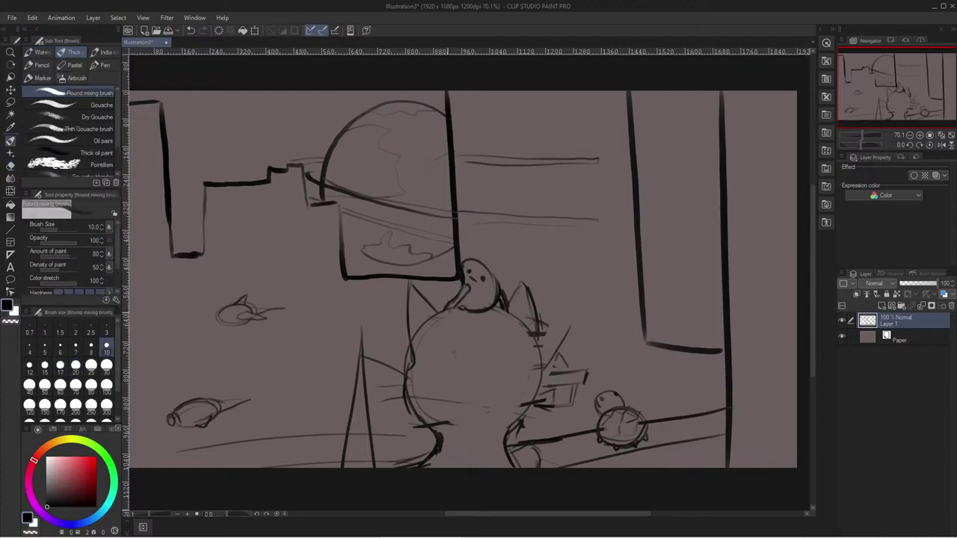
left_click_drag(453, 309, 447, 311)
mouse_move(491, 270)
left_mouse_down()
mouse_move(497, 280)
mouse_move(487, 266)
left_mouse_up()
- Sketch a skull with two eye sockets and a nose in the sky above the stepped hanging building
mouse_move(205, 144)
left_mouse_down()
mouse_move(237, 151)
mouse_move(254, 136)
left_mouse_up()
mouse_move(254, 134)
left_mouse_down()
mouse_move(237, 98)
mouse_move(202, 96)
mouse_move(183, 128)
mouse_move(207, 143)
mouse_move(184, 115)
left_mouse_up()
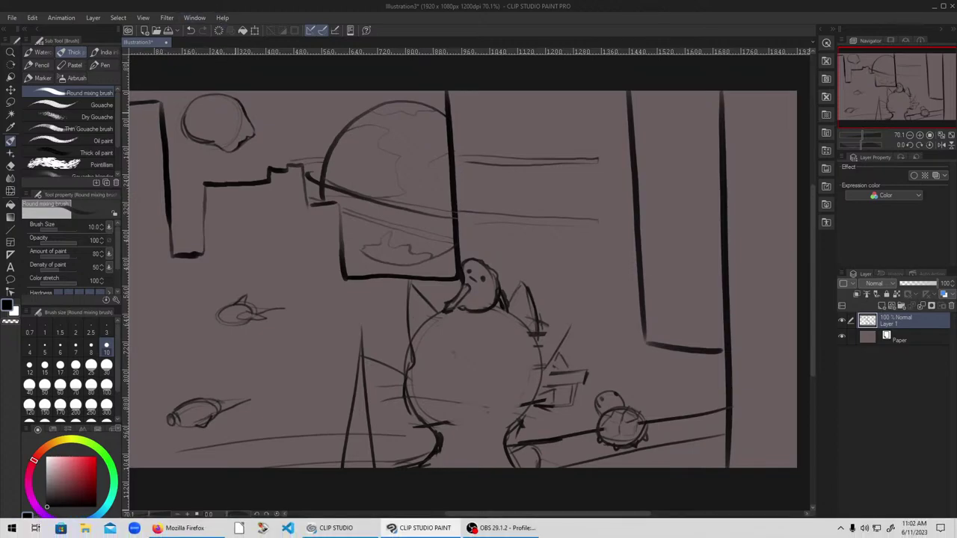
mouse_move(217, 125)
left_mouse_down()
mouse_move(212, 117)
mouse_move(207, 124)
mouse_move(245, 107)
left_mouse_up()
key("ctrl+z")
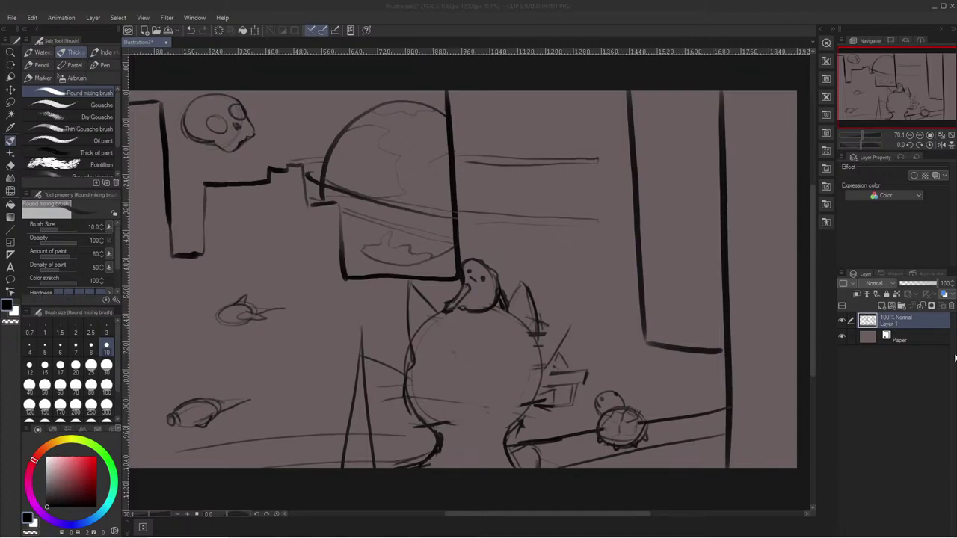
left_click(607, 4)
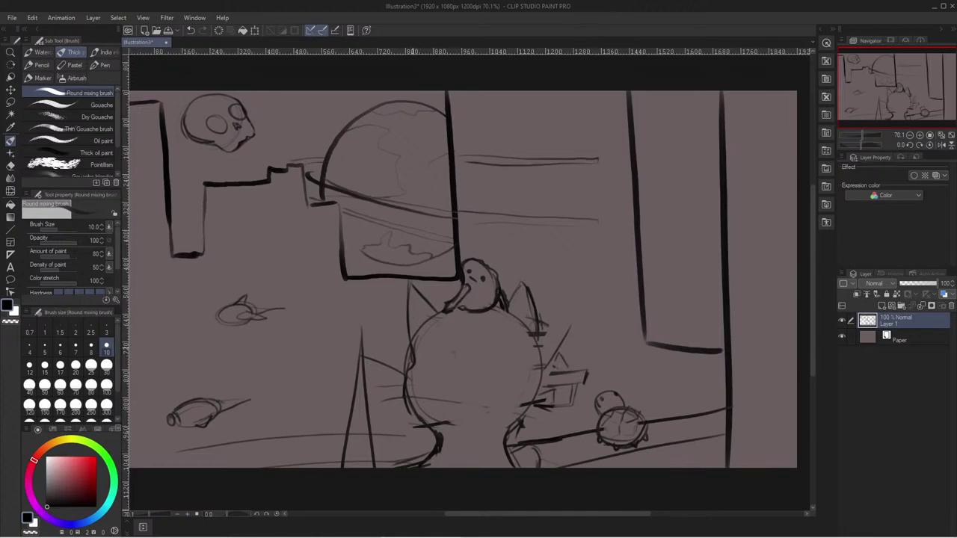
- Darken the outer edge of the cat's left ear and erase the head outline beneath both ears with eraser size 17
left_click_drag(410, 311, 412, 341)
left_click_drag(411, 290, 413, 329)
key("e")
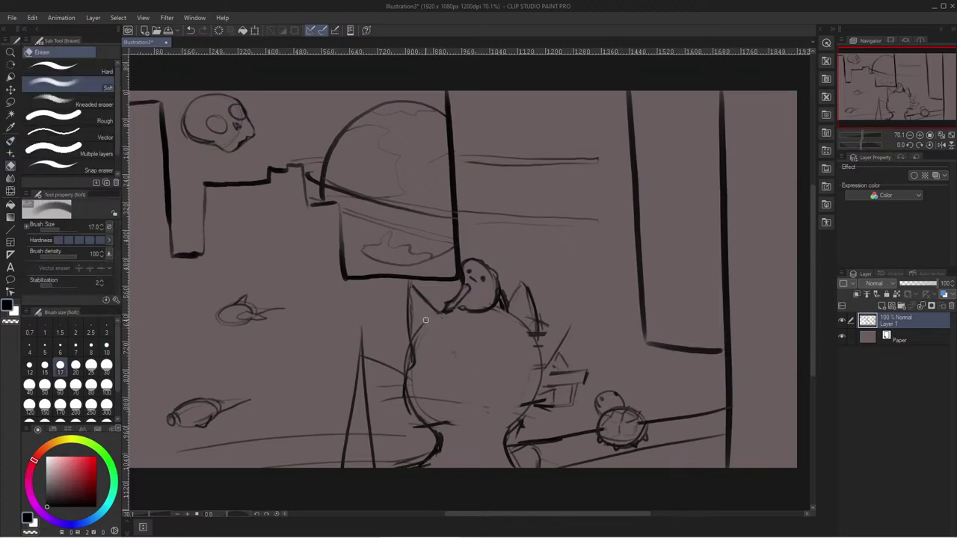
left_click_drag(416, 316, 414, 340)
mouse_move(514, 316)
left_mouse_down()
mouse_move(538, 342)
mouse_move(537, 328)
left_mouse_up()
key("b")
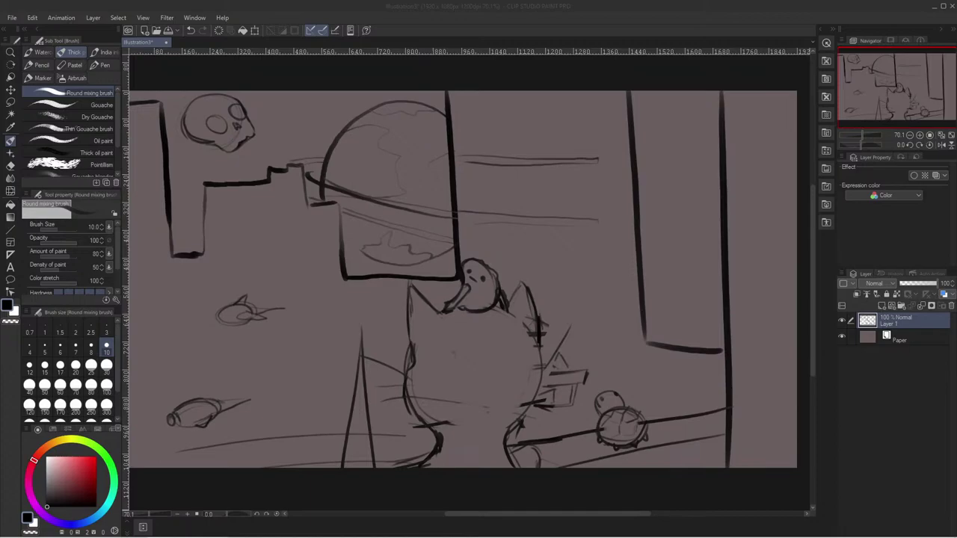
- Sketch a tilted ring around the skull moon in the sky above the stepped hanging building
left_click(408, 260)
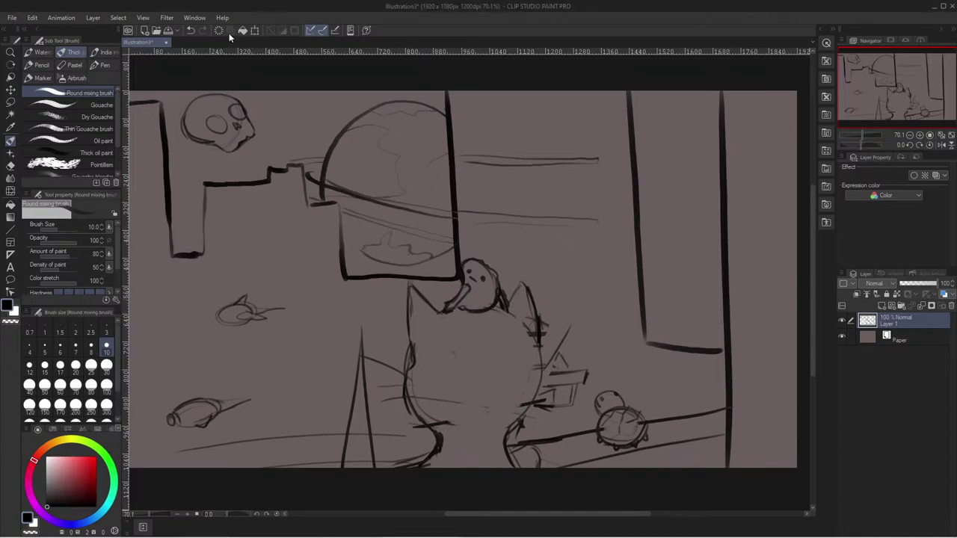
left_click_drag(237, 133, 171, 164)
key("ctrl+z")
left_click_drag(255, 114, 175, 153)
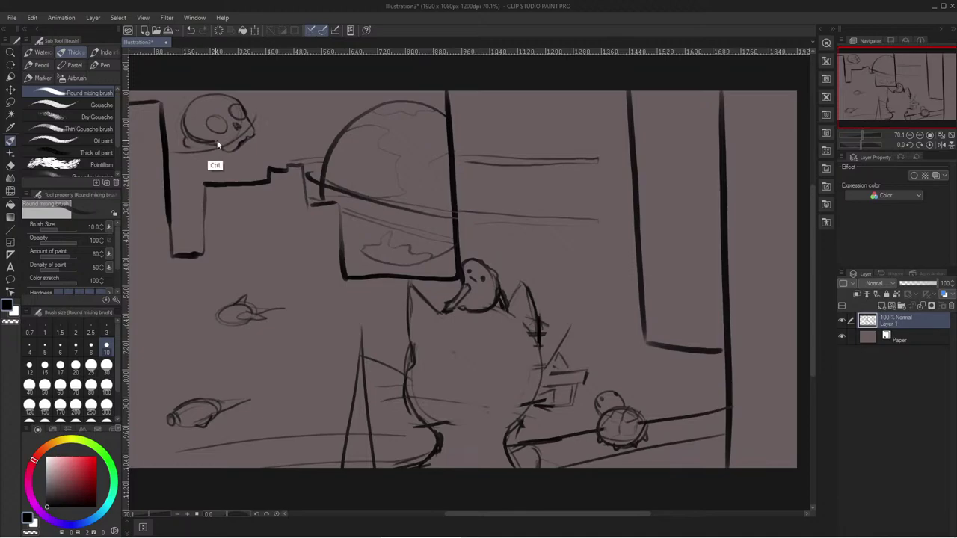
key("ctrl+z")
mouse_move(250, 113)
left_mouse_down()
mouse_move(226, 143)
mouse_move(192, 152)
mouse_move(214, 154)
left_mouse_up()
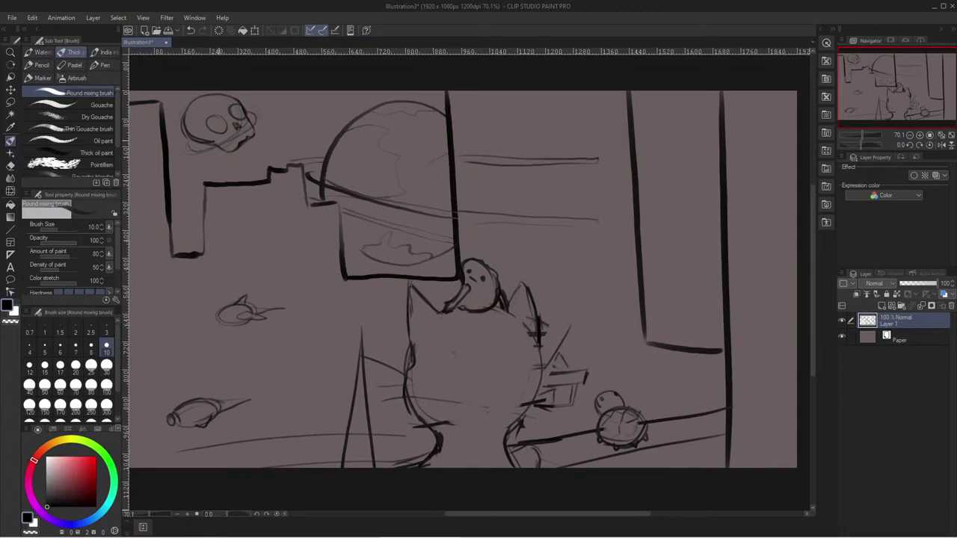
left_click_drag(248, 109, 260, 120)
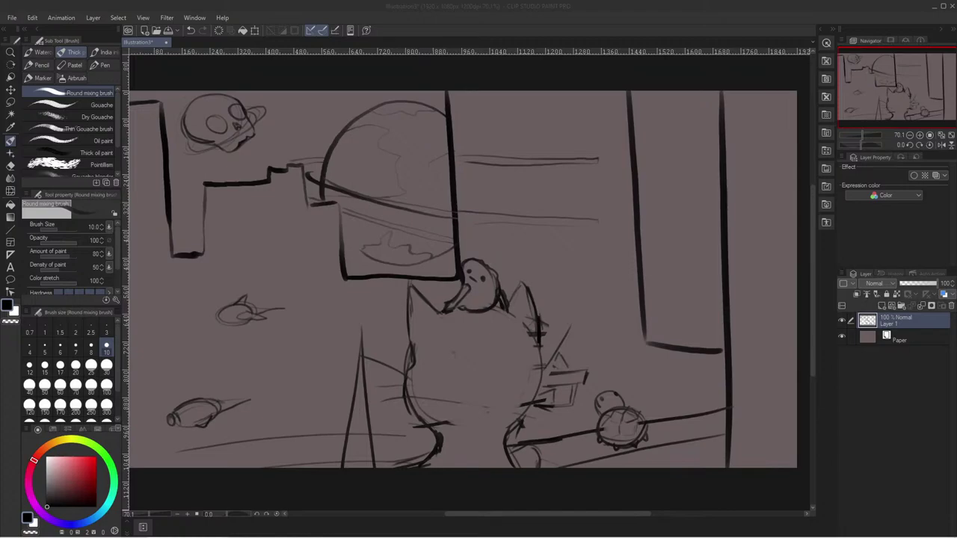
- Enclose the ringed skull moon in a lasso selection and delete it from the sketch
left_click(409, 284)
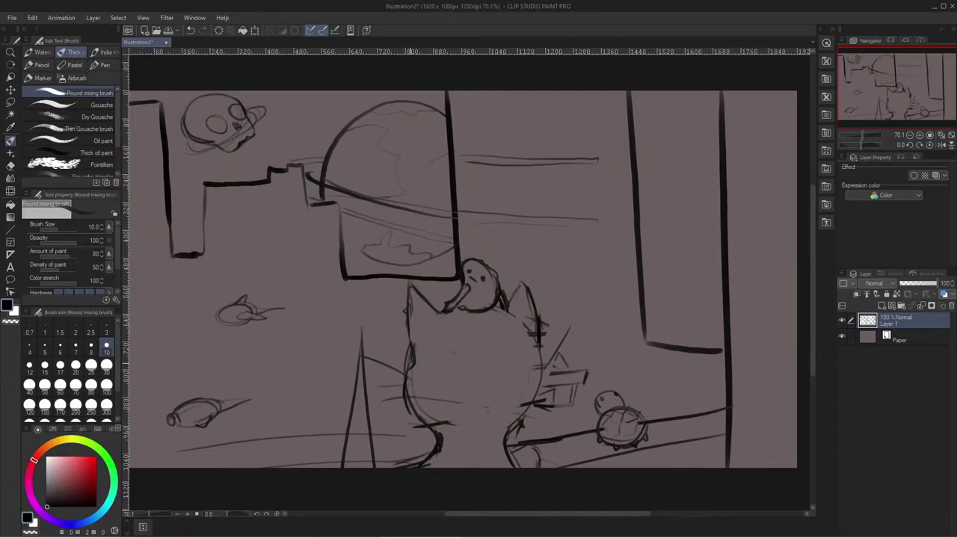
key("e")
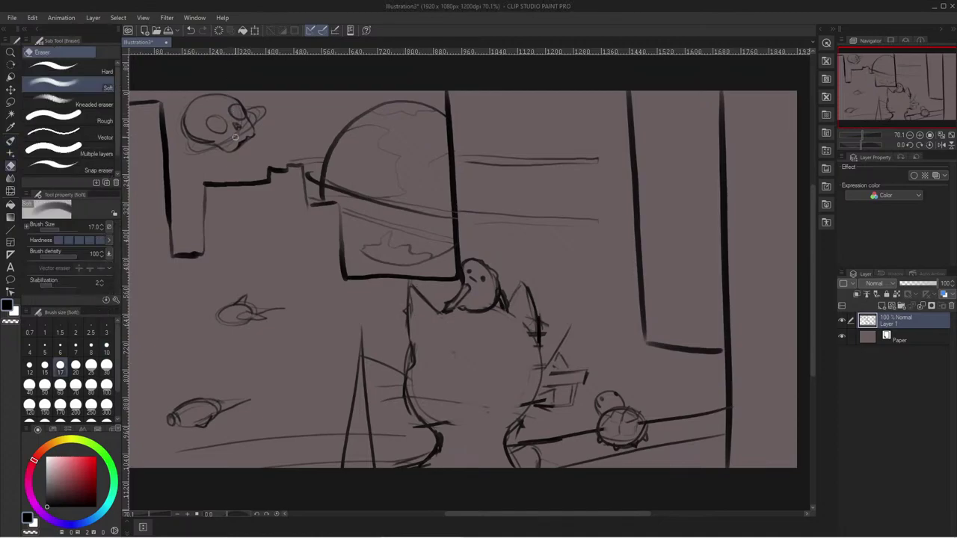
key("o")
mouse_move(258, 168)
left_mouse_down()
mouse_move(269, 158)
mouse_move(252, 175)
left_mouse_up()
left_click_drag(243, 96, 244, 124)
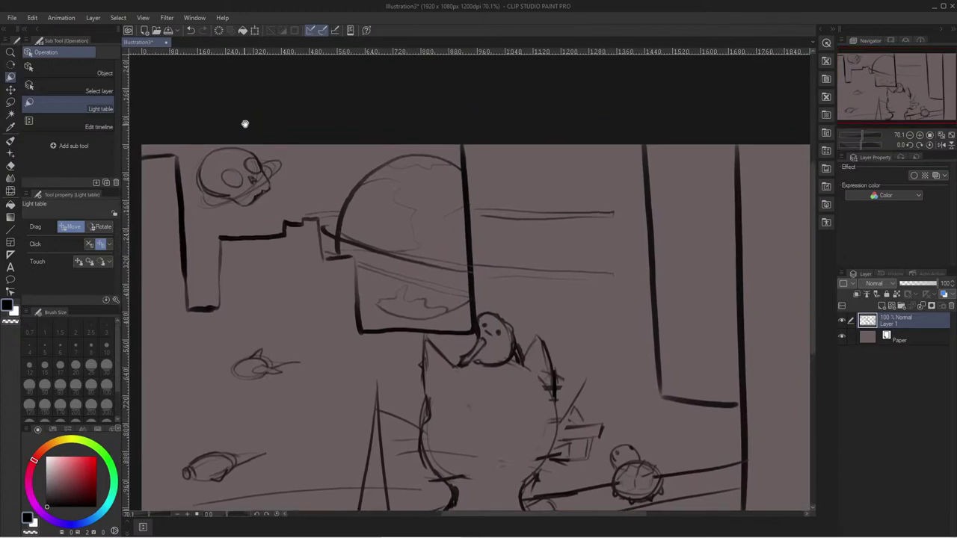
key("m")
mouse_move(284, 154)
left_mouse_down()
mouse_move(194, 143)
mouse_move(207, 207)
mouse_move(267, 211)
mouse_move(201, 212)
mouse_move(201, 120)
mouse_move(295, 150)
mouse_move(274, 209)
mouse_move(202, 219)
left_mouse_up()
left_click(199, 209)
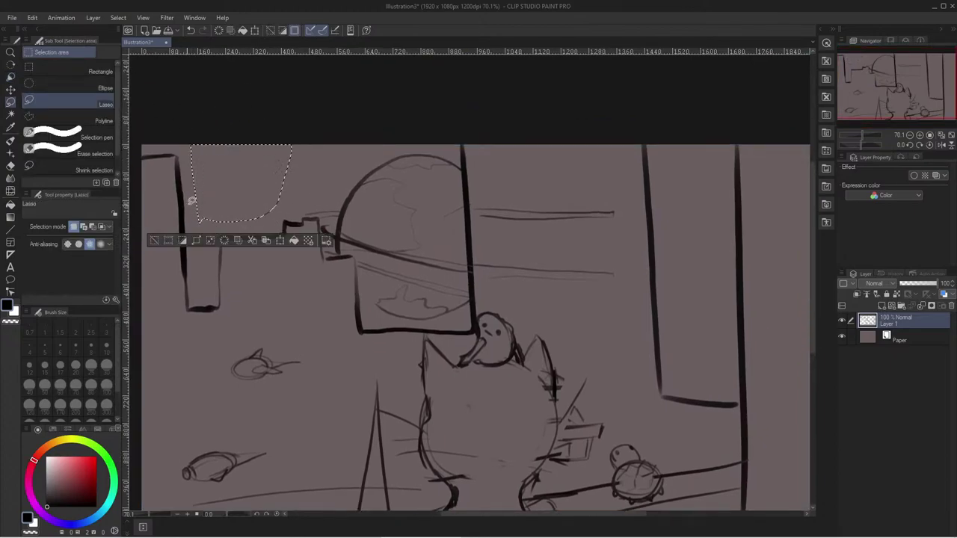
key("b")
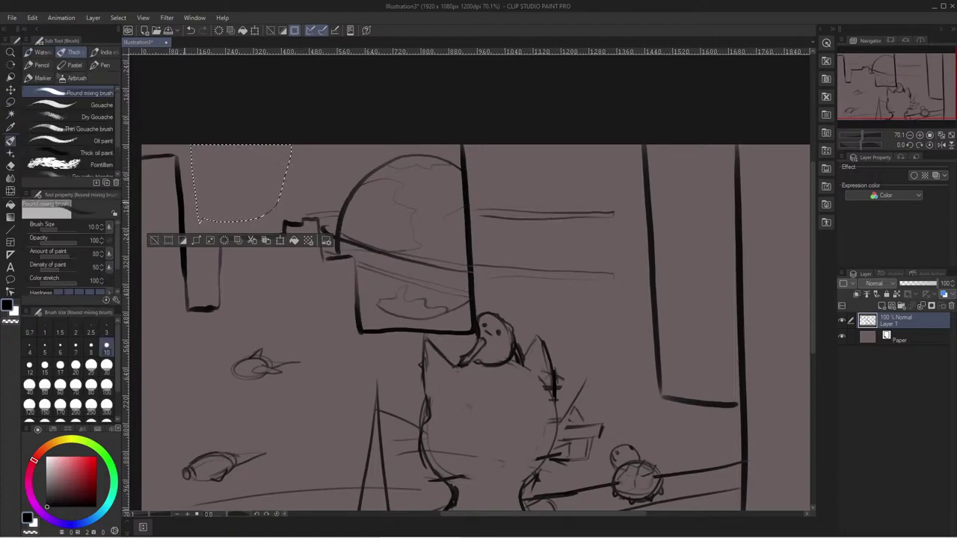
key("ctrl+d")
left_click_drag(202, 147, 201, 213)
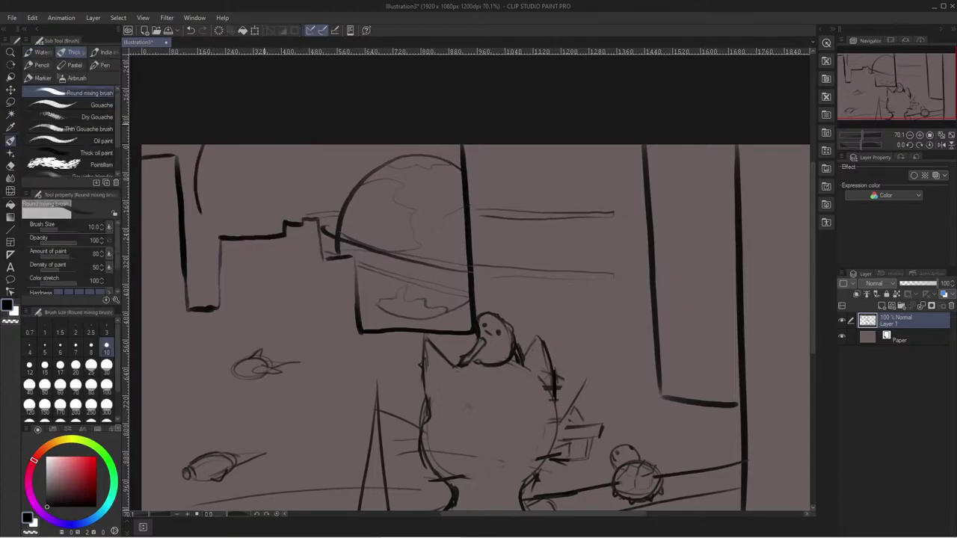
key("ctrl+z")
key("ctrl+z")
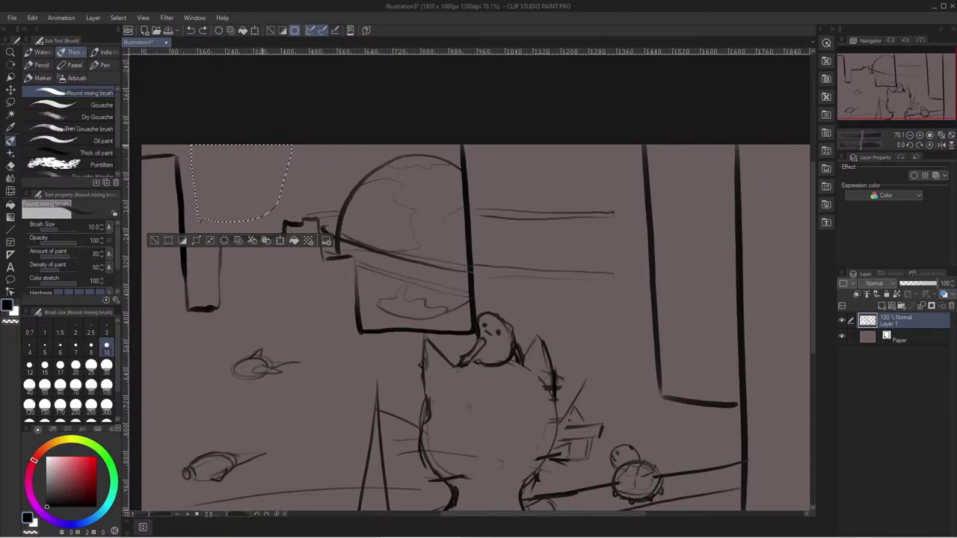
- Sketch a small oval egg yolk inside the selected sky area above the stepped hanging building
mouse_move(252, 146)
left_mouse_down()
mouse_move(265, 196)
mouse_move(218, 208)
mouse_move(209, 178)
mouse_move(220, 145)
mouse_move(223, 202)
mouse_move(240, 212)
mouse_move(258, 204)
mouse_move(267, 171)
mouse_move(265, 146)
left_mouse_up()
key("ctrl+z")
key("ctrl+z")
mouse_move(219, 168)
left_mouse_down()
mouse_move(237, 205)
mouse_move(255, 187)
mouse_move(224, 158)
mouse_move(217, 185)
mouse_move(258, 174)
left_mouse_up()
key("ctrl+z")
key("ctrl+z")
mouse_move(245, 169)
left_mouse_down()
mouse_move(238, 191)
mouse_move(248, 168)
mouse_move(222, 171)
mouse_move(225, 164)
mouse_move(241, 189)
mouse_move(251, 165)
mouse_move(235, 173)
mouse_move(244, 189)
mouse_move(286, 169)
mouse_move(243, 209)
mouse_move(213, 208)
mouse_move(201, 190)
mouse_move(230, 179)
left_mouse_up()
key("ctrl+z")
key("ctrl+z")
key("ctrl+z")
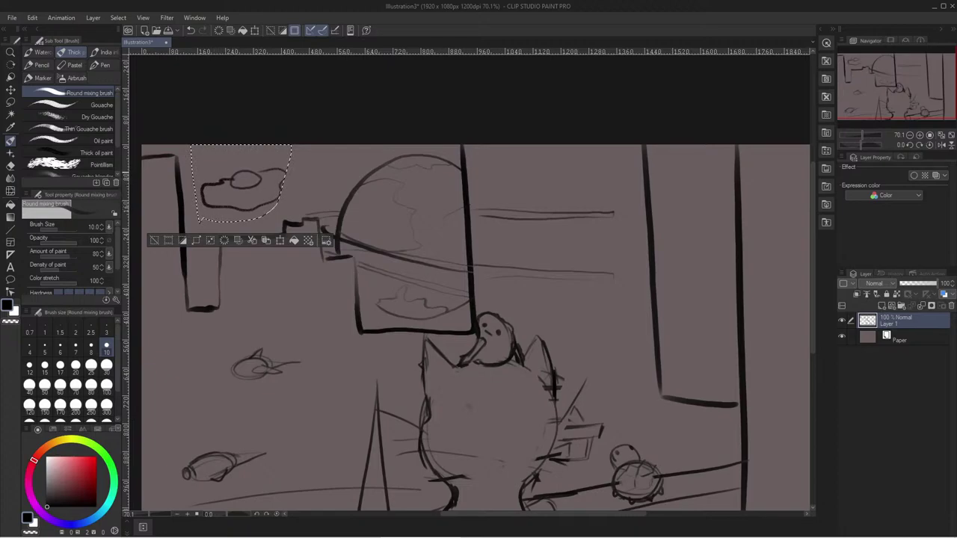
key("ctrl+z")
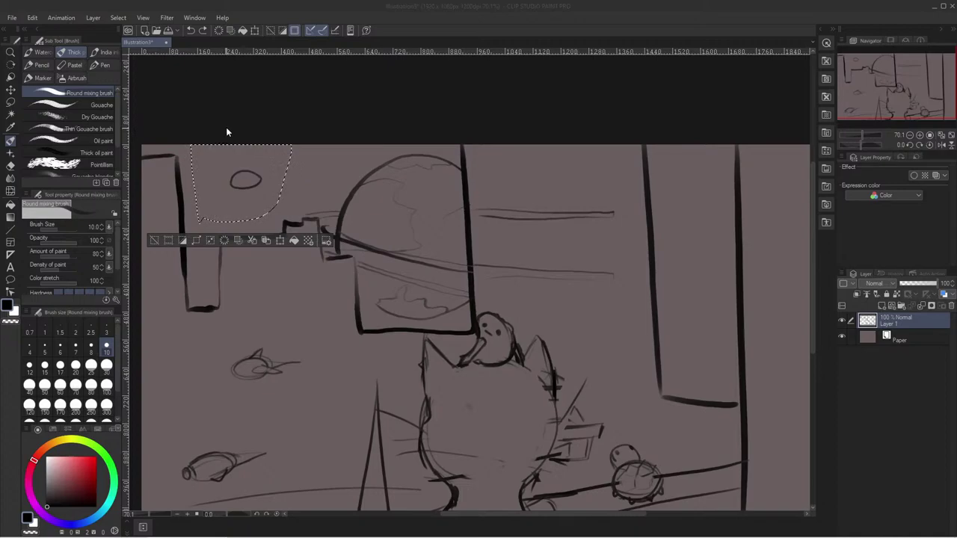
left_click(871, 122)
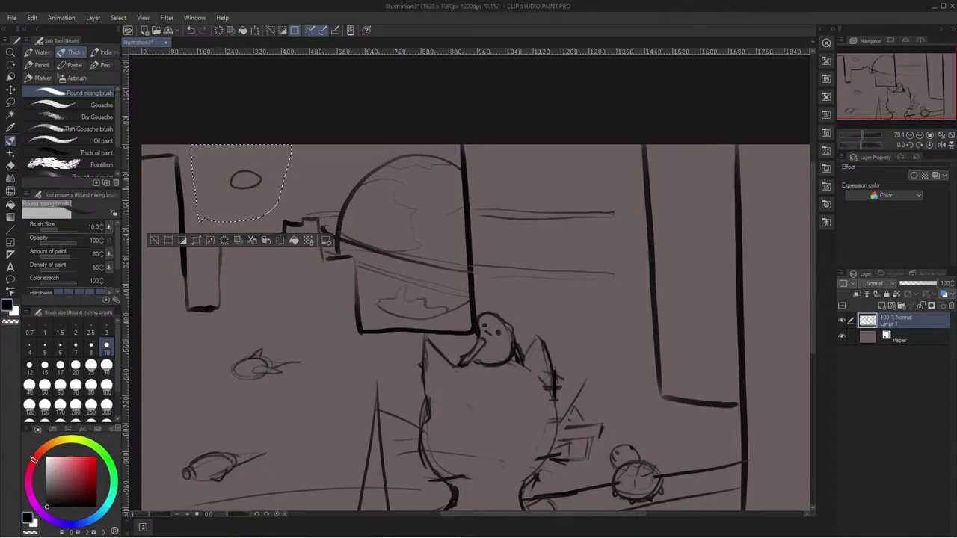
key("m")
key("b")
key("m")
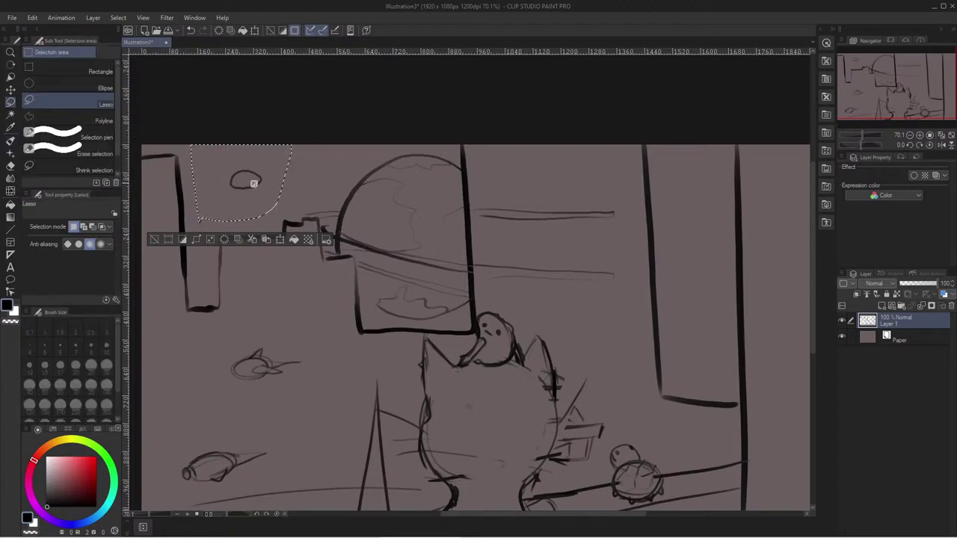
left_click(298, 184)
key("b")
mouse_move(231, 182)
left_mouse_down()
mouse_move(206, 200)
mouse_move(292, 193)
mouse_move(261, 177)
left_mouse_up()
key("ctrl+z")
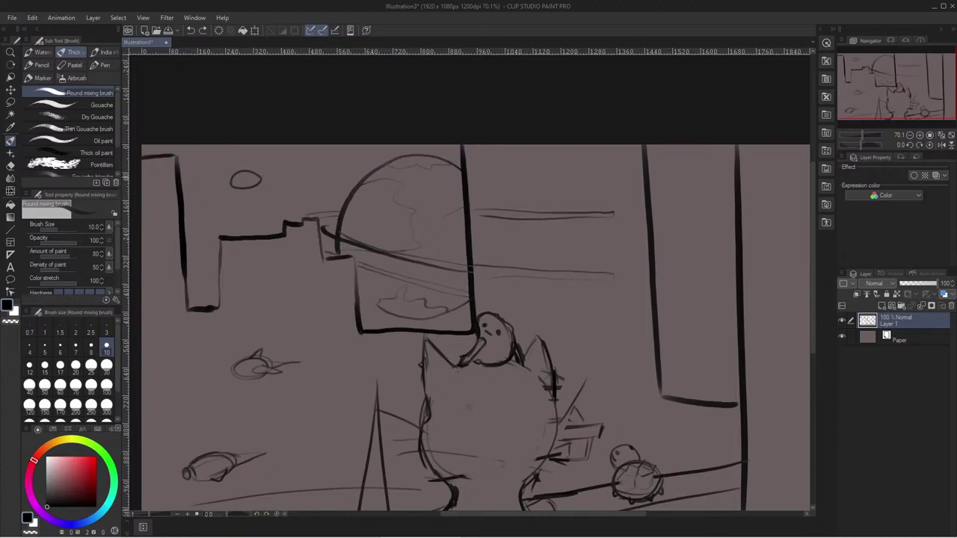
key("ctrl+z")
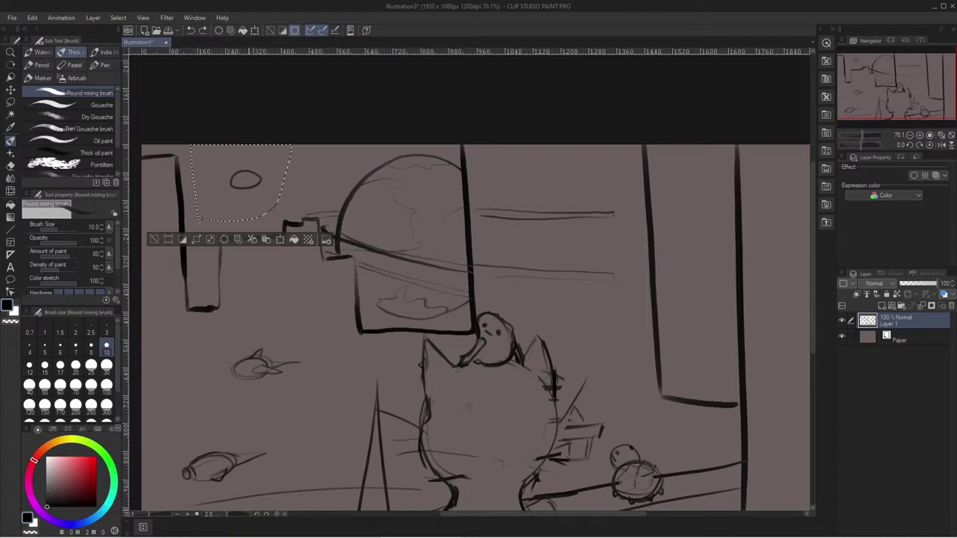
- Sketch a wavy egg-white outline around the oval yolk to form a fried egg, and clear the selection
mouse_move(271, 178)
left_mouse_down()
mouse_move(281, 178)
mouse_move(277, 170)
mouse_move(281, 189)
mouse_move(250, 202)
left_mouse_up()
key("ctrl+z")
mouse_move(224, 201)
left_mouse_down()
mouse_move(202, 187)
mouse_move(232, 177)
mouse_move(206, 196)
mouse_move(280, 195)
mouse_move(260, 176)
left_mouse_up()
key("ctrl+z")
key("m")
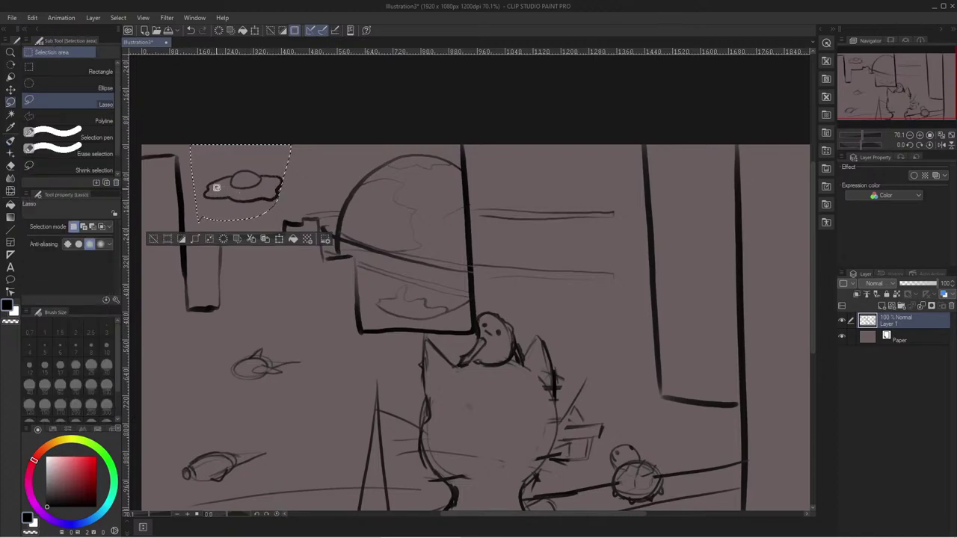
key("ctrl+d")
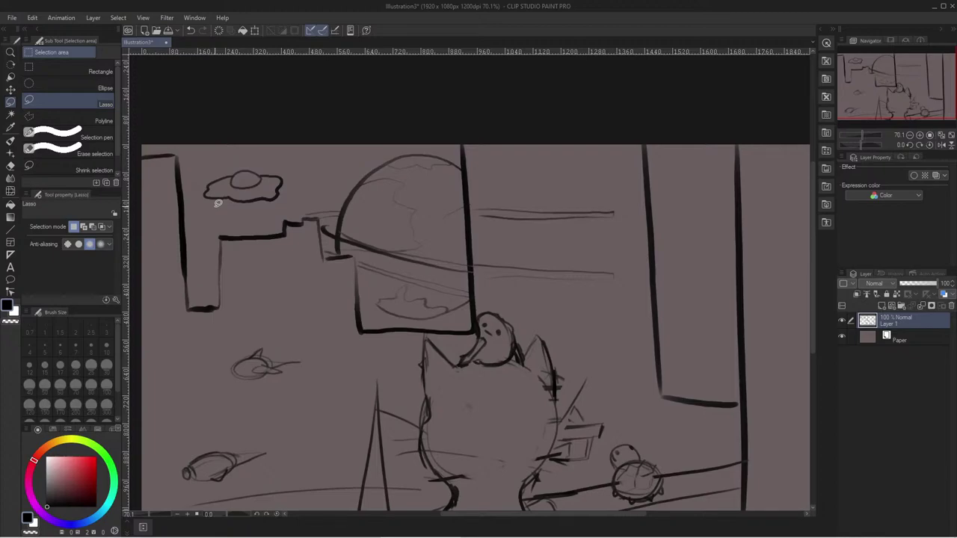
- Add a new empty layer above the sketch layer
scroll(252, 280, "down", 3)
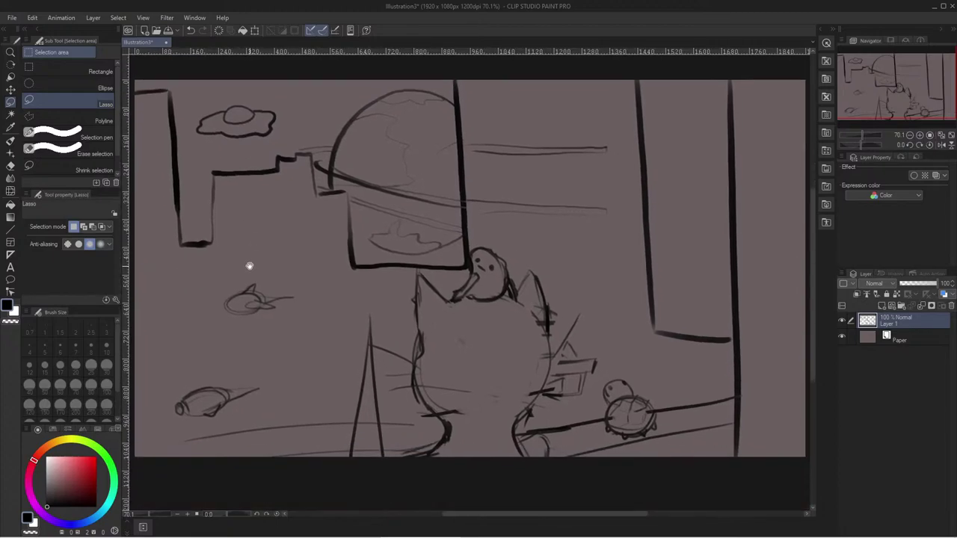
scroll(254, 265, "down", 1)
scroll(253, 265, "down", 1)
scroll(254, 265, "up", 1)
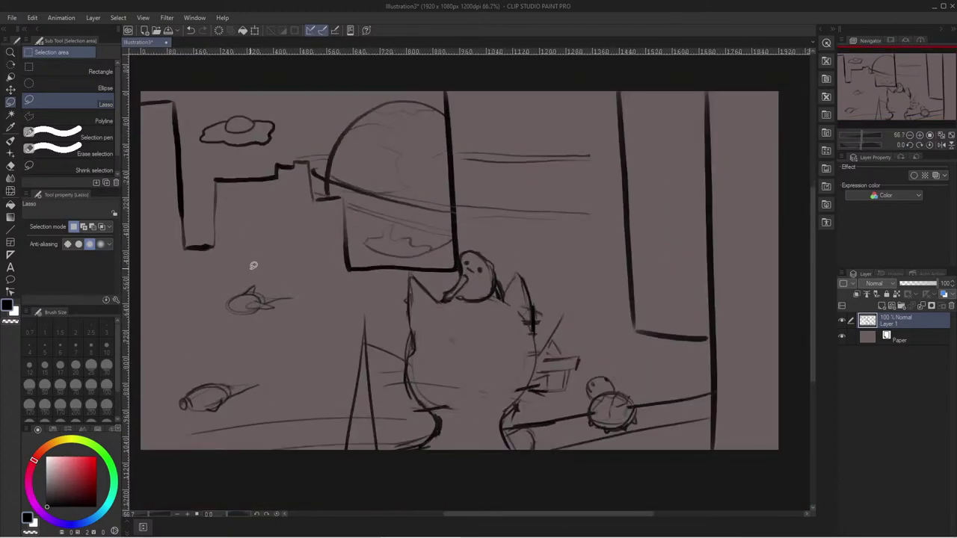
left_click(881, 305)
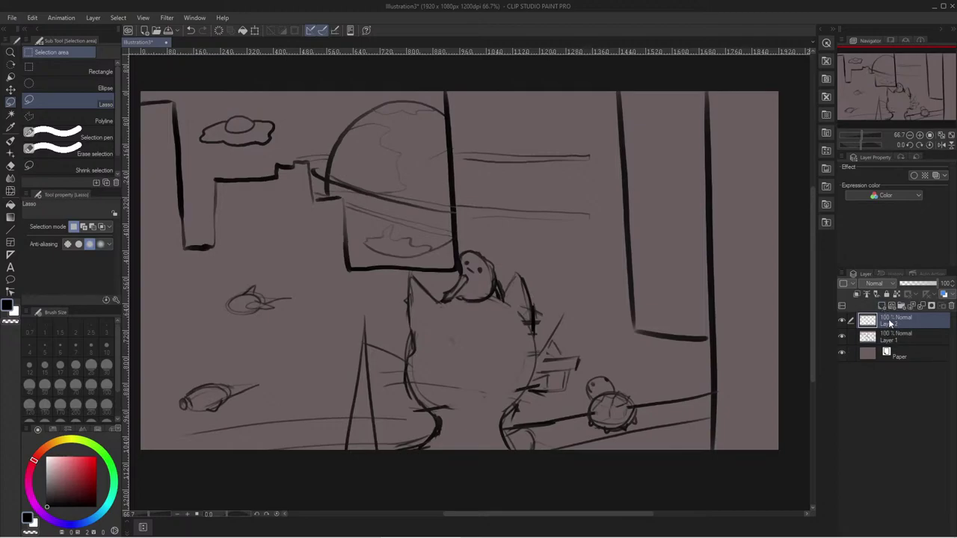
- Try Layer 1 at 49% and 36% opacity, and restore it to 100%
left_click(889, 337)
left_click(918, 284)
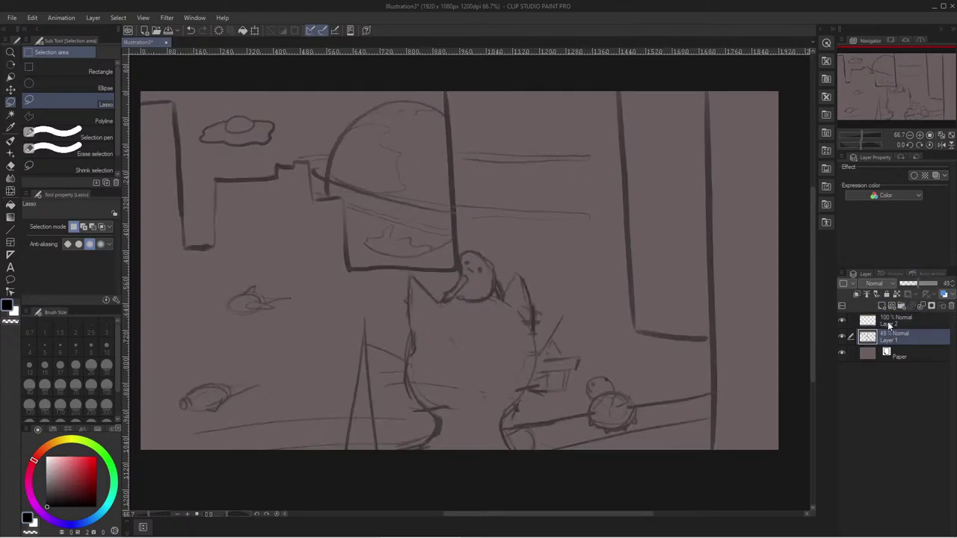
left_click(888, 321)
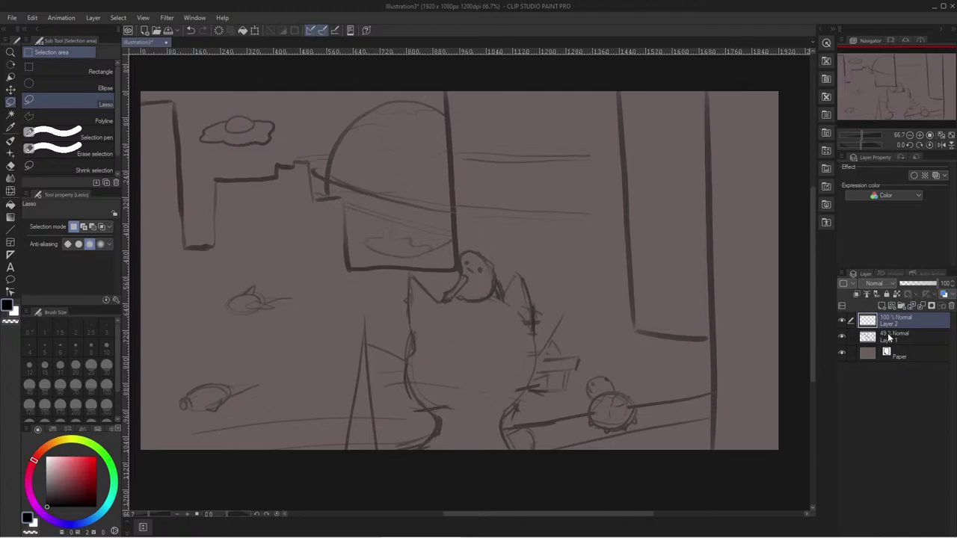
left_click(890, 337)
left_click(913, 284)
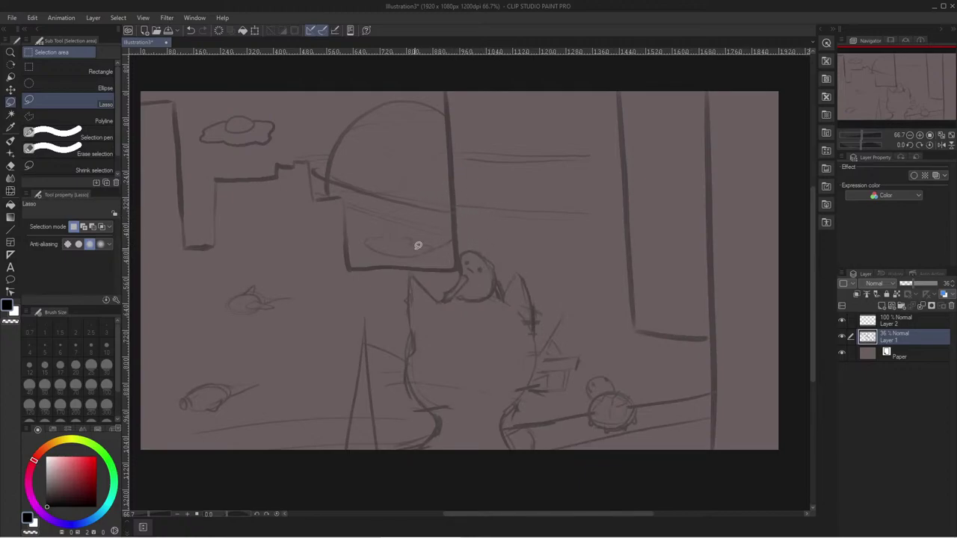
key("b")
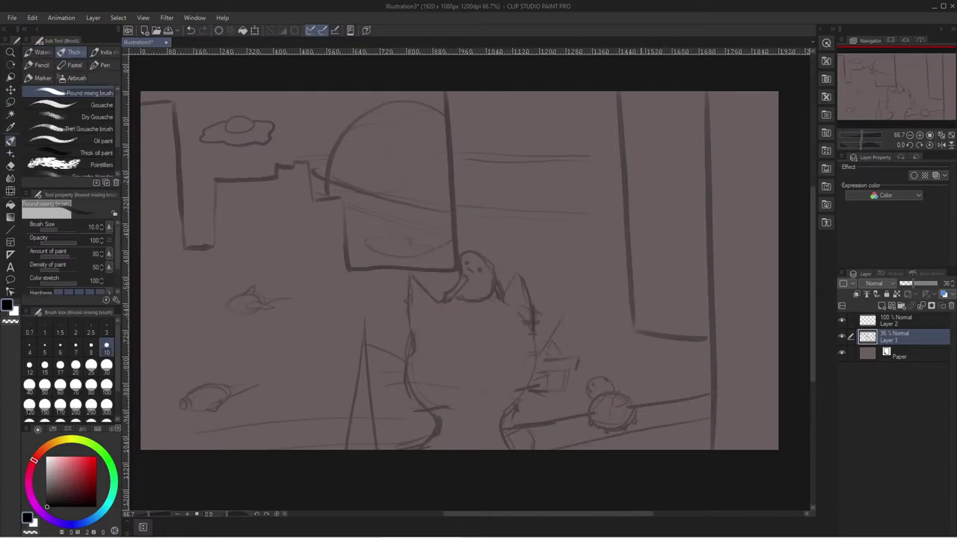
left_click_drag(916, 284, 939, 284)
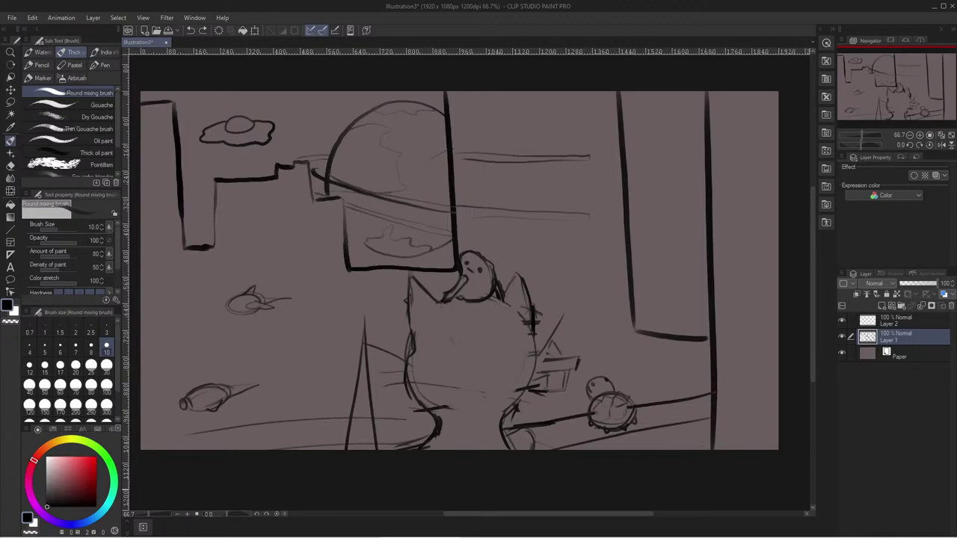
- Sketch a rectangular frame with a rounded bean shape inside it on the upper part of the far-right hanging building
mouse_move(697, 102)
left_mouse_down()
mouse_move(697, 134)
mouse_move(658, 135)
left_mouse_up()
mouse_move(632, 92)
left_mouse_down()
mouse_move(634, 130)
mouse_move(648, 133)
left_mouse_up()
mouse_move(697, 93)
left_mouse_down()
mouse_move(697, 133)
mouse_move(654, 132)
mouse_move(697, 133)
left_mouse_up()
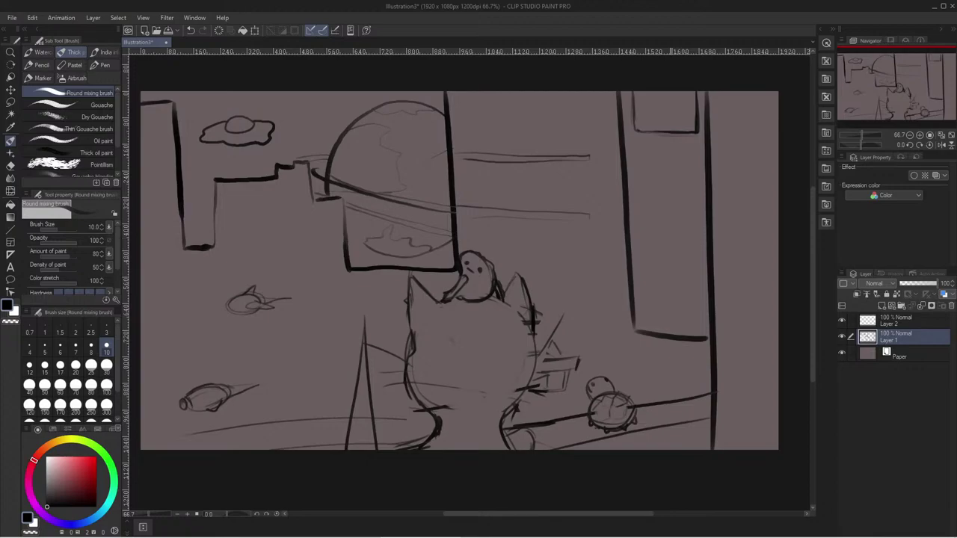
mouse_move(662, 100)
left_mouse_down()
mouse_move(651, 117)
mouse_move(668, 120)
mouse_move(653, 104)
mouse_move(648, 118)
mouse_move(677, 118)
mouse_move(677, 96)
left_mouse_up()
key("ctrl+z")
key("ctrl+z")
- Set Layer 1's opacity to 42%, lock it, and make Layer 2 the active layer
left_click_drag(930, 285, 916, 284)
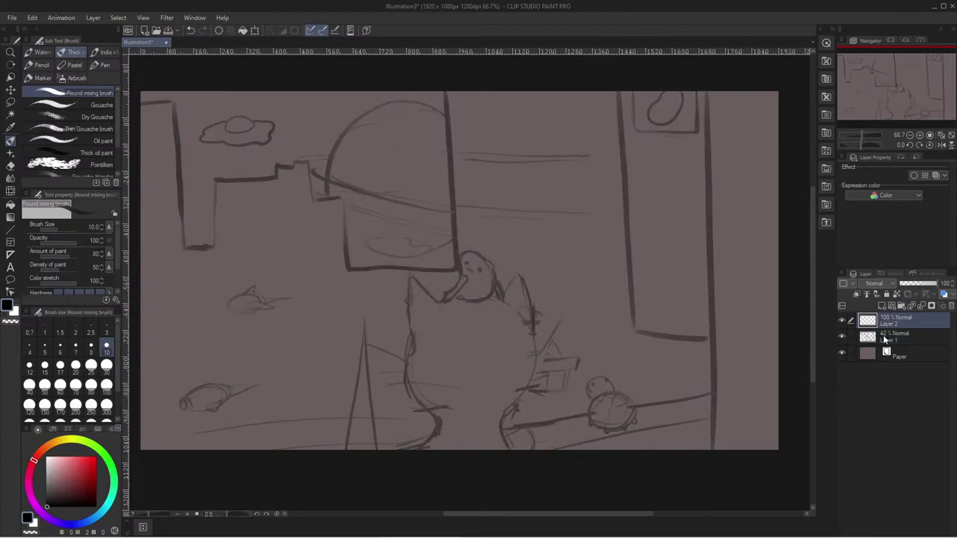
left_click(886, 294)
left_click(885, 326)
- Choose the Gouache brush, test it at size 80, undo the test stroke and set the size to 200
left_click(89, 104)
left_click(91, 384)
left_click_drag(364, 268, 262, 422)
key("ctrl+z")
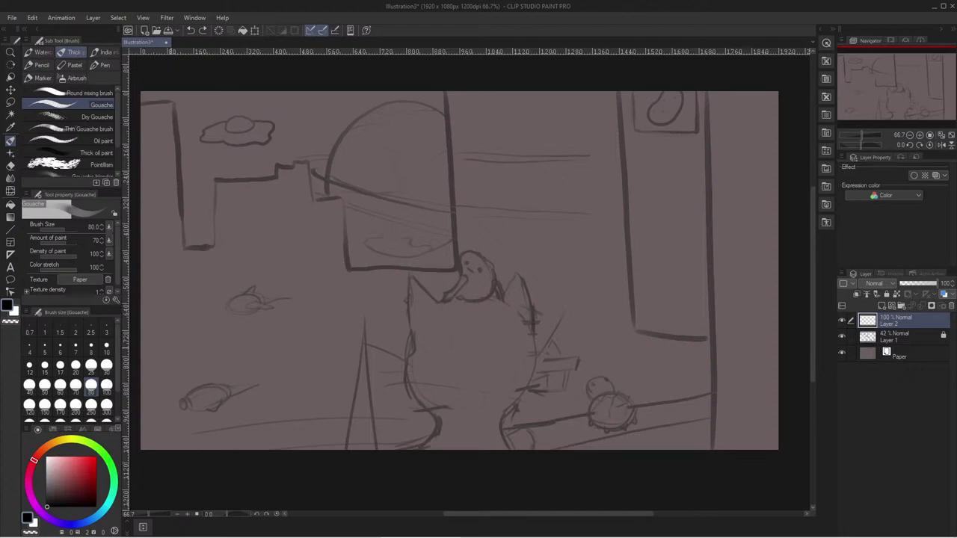
left_click(76, 404)
- Rearrange the workspace so an enlarged color wheel sits above the layer properties, with Navigator and Sub View collapsed to icons
mouse_move(30, 432)
left_mouse_down()
mouse_move(909, 23)
mouse_move(853, 66)
mouse_move(852, 33)
left_mouse_up()
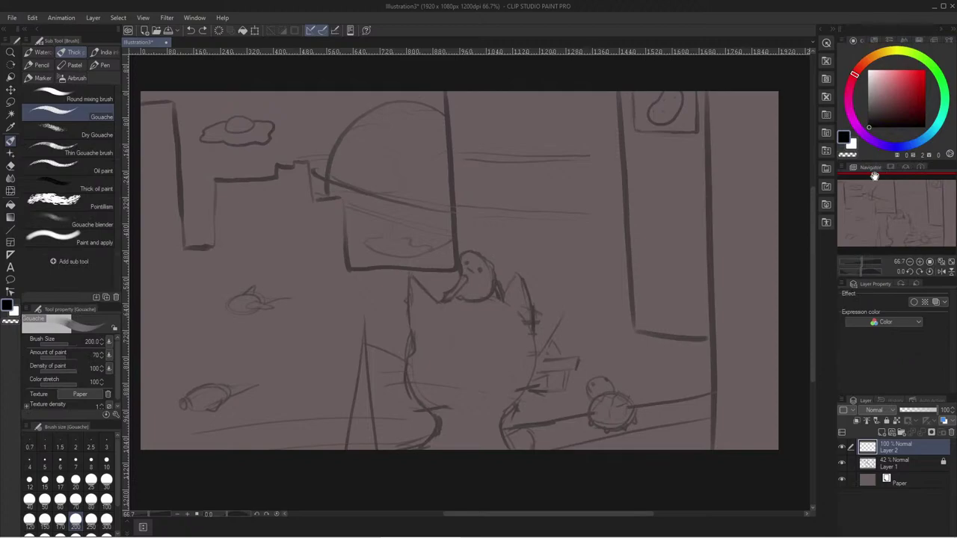
left_click_drag(877, 174, 827, 240)
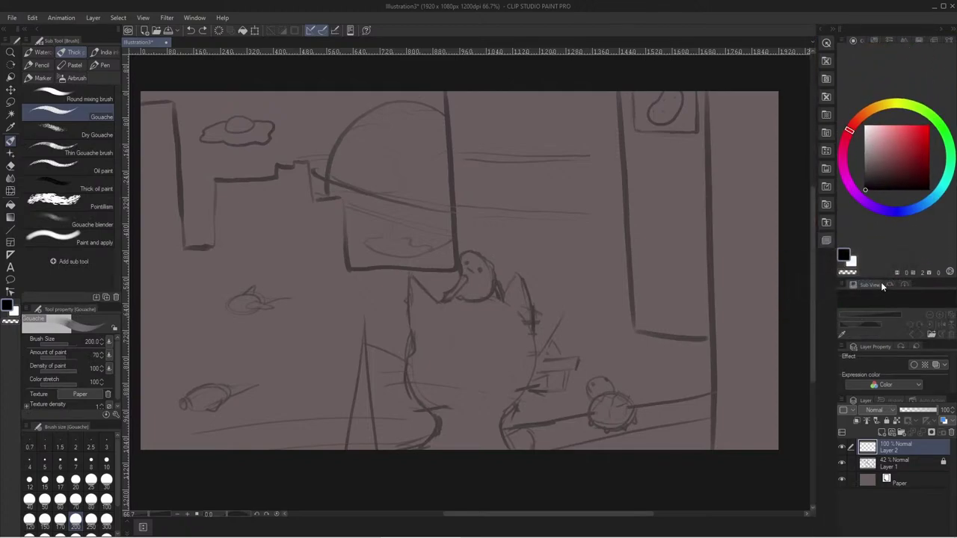
left_click_drag(879, 288, 714, 266)
left_click(826, 154)
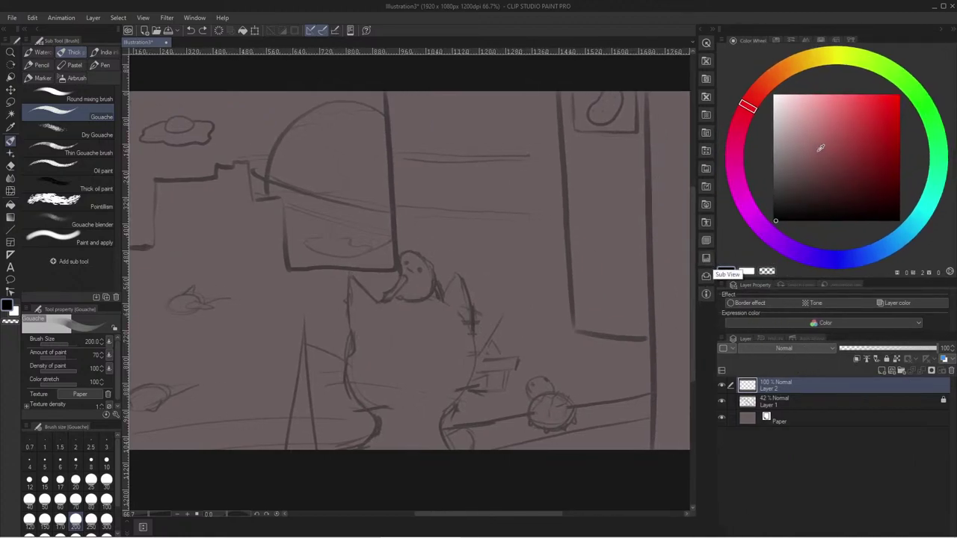
left_click(821, 262)
left_click(915, 222)
left_click(830, 182)
left_click(813, 171)
mouse_move(486, 281)
left_mouse_down()
mouse_move(523, 311)
mouse_move(471, 325)
mouse_move(475, 392)
left_mouse_up()
key("ctrl+z")
left_click(807, 191)
left_click(802, 197)
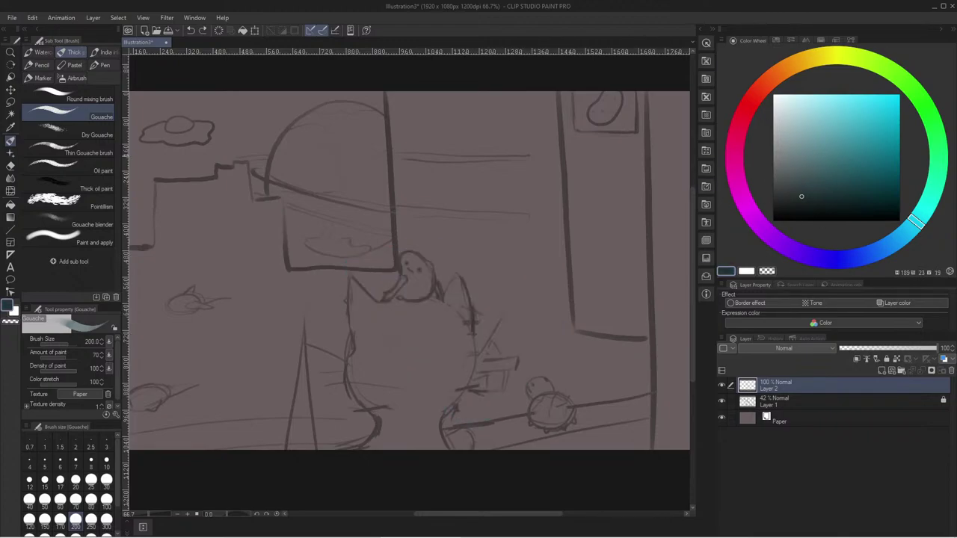
left_click_drag(479, 109, 520, 161)
mouse_move(535, 119)
left_mouse_down()
mouse_move(546, 161)
mouse_move(434, 187)
mouse_move(389, 224)
mouse_move(460, 392)
mouse_move(557, 224)
mouse_move(572, 127)
mouse_move(565, 93)
left_mouse_up()
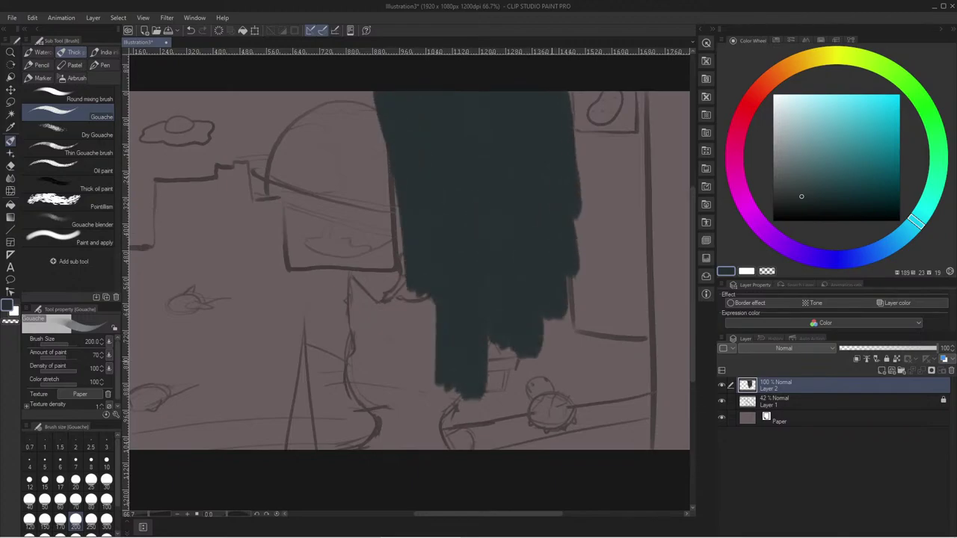
key("ctrl+z")
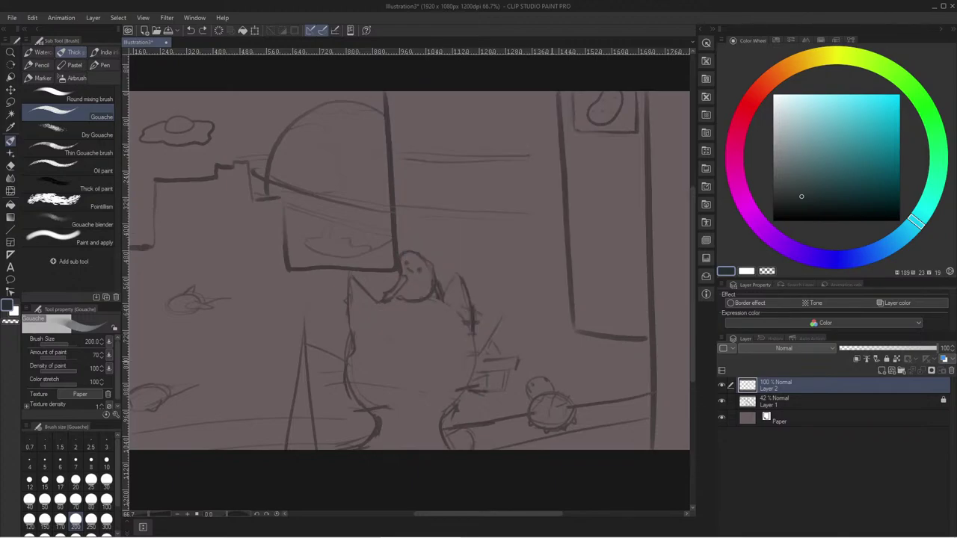
- Block in the upper part of the canvas with a muted dark mauve (hue 347, saturation 15, value 31), undoing the first stroke
left_click(738, 130)
left_click(793, 181)
mouse_move(250, 112)
left_mouse_down()
mouse_move(359, 146)
mouse_move(400, 266)
mouse_move(407, 322)
left_mouse_up()
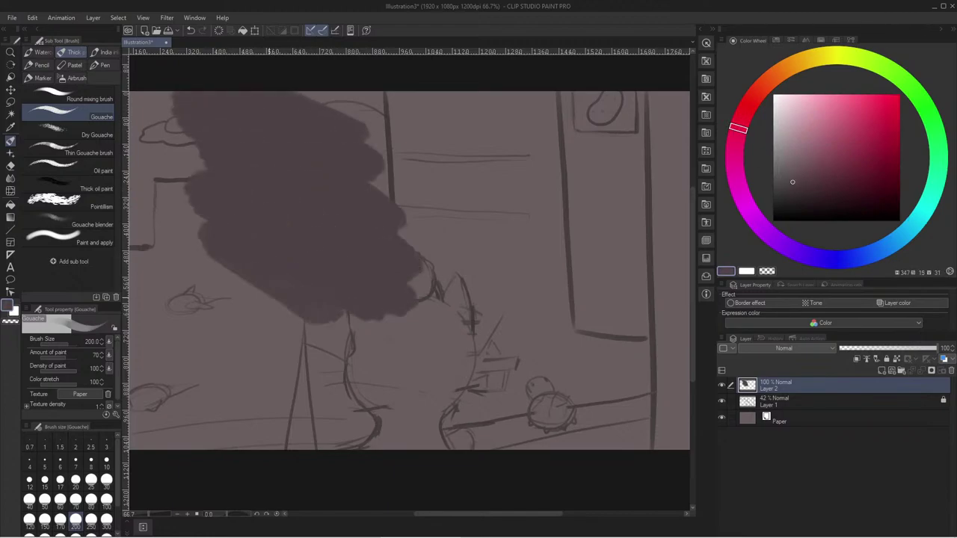
key("ctrl+z")
scroll(275, 402, "down", 2)
mouse_move(209, 362)
left_mouse_down()
mouse_move(278, 324)
mouse_move(397, 377)
mouse_move(388, 329)
mouse_move(473, 366)
mouse_move(488, 357)
mouse_move(455, 258)
mouse_move(492, 252)
mouse_move(187, 262)
left_mouse_up()
- Paint a darker mauve band (hue 347, saturation 11, value 22) across the upper sky
left_click(786, 193)
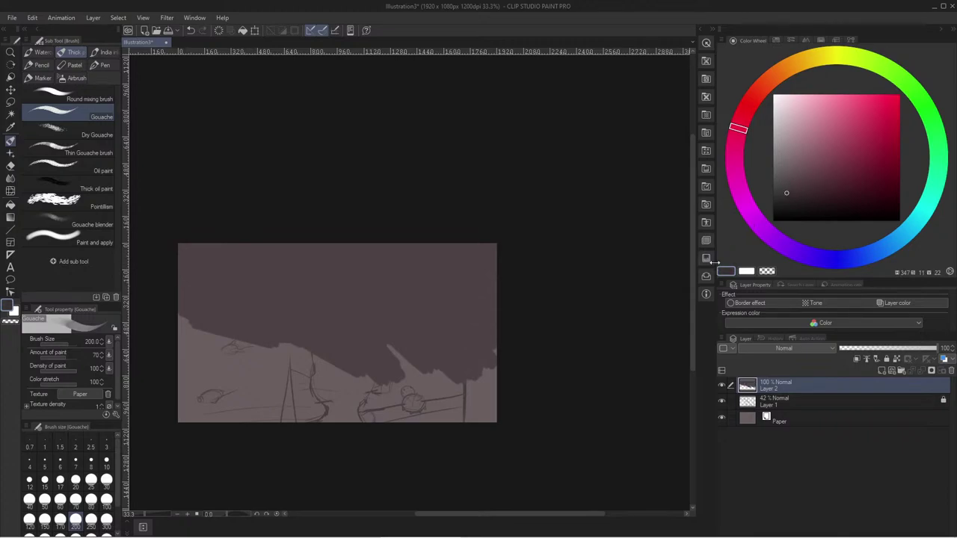
mouse_move(492, 269)
left_mouse_down()
mouse_move(460, 277)
mouse_move(183, 253)
mouse_move(214, 271)
left_mouse_up()
key("ctrl+z")
key("ctrl+y")
- Tint the upper corners of the sky with a salmon red (hue 0, saturation 41, value 75)
left_click_drag(738, 128, 755, 94)
left_click(828, 122)
left_click_drag(490, 247, 472, 251)
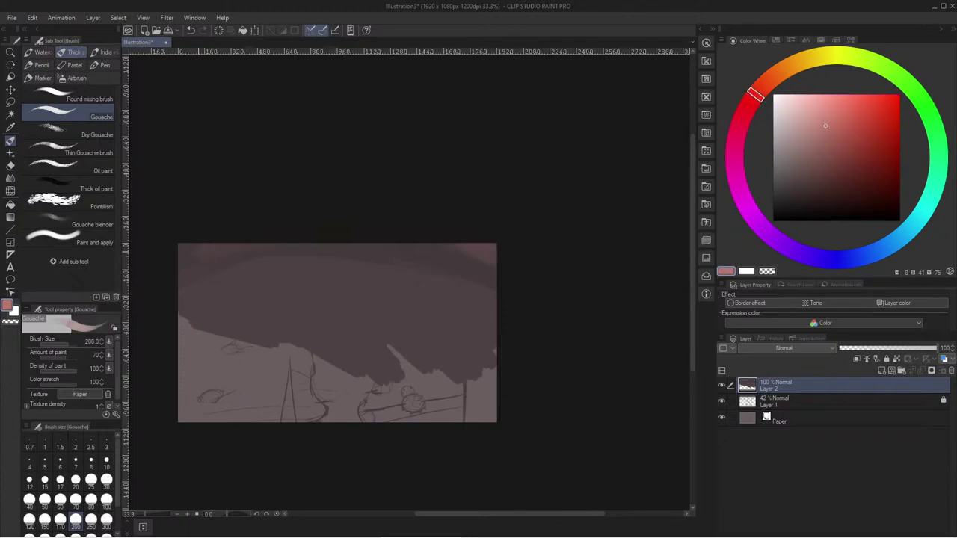
- Add a diagonal ochre streak (hue 41, saturation 56, value 60) to the upper-right part of the sky
left_click(798, 64)
left_click(836, 134)
left_click(844, 134)
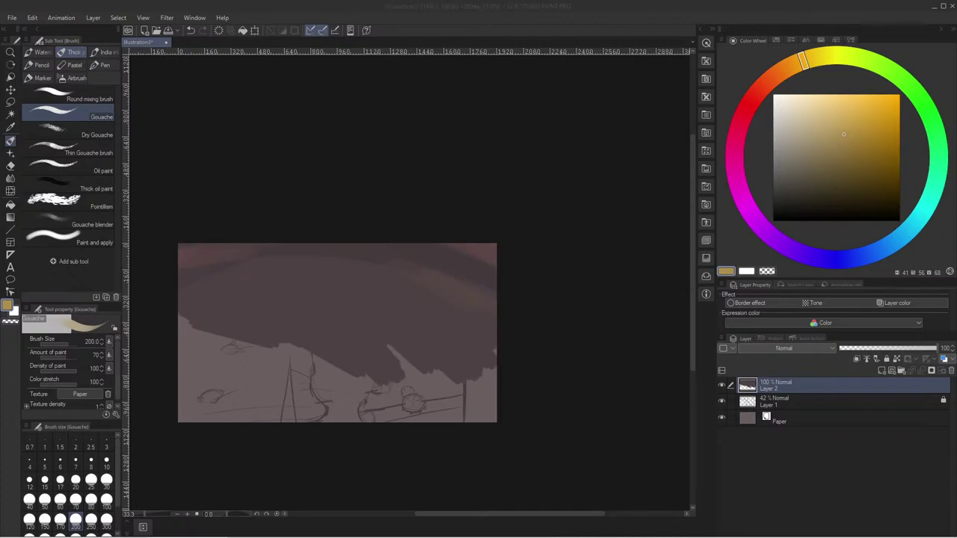
left_click(323, 326)
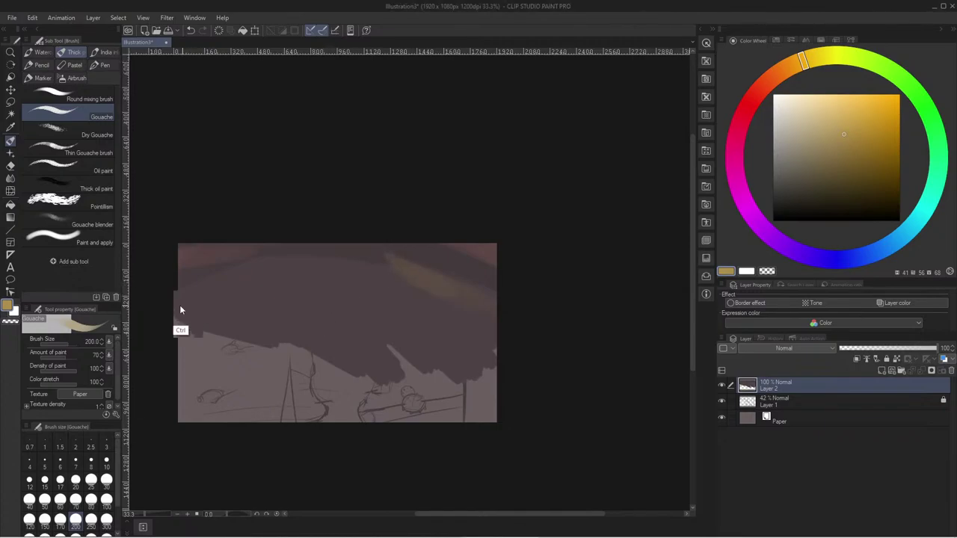
- Paint a vivid orange patch (hue 25, saturation 86, value 94) near the left edge of the sky
scroll(187, 326, "up", 1)
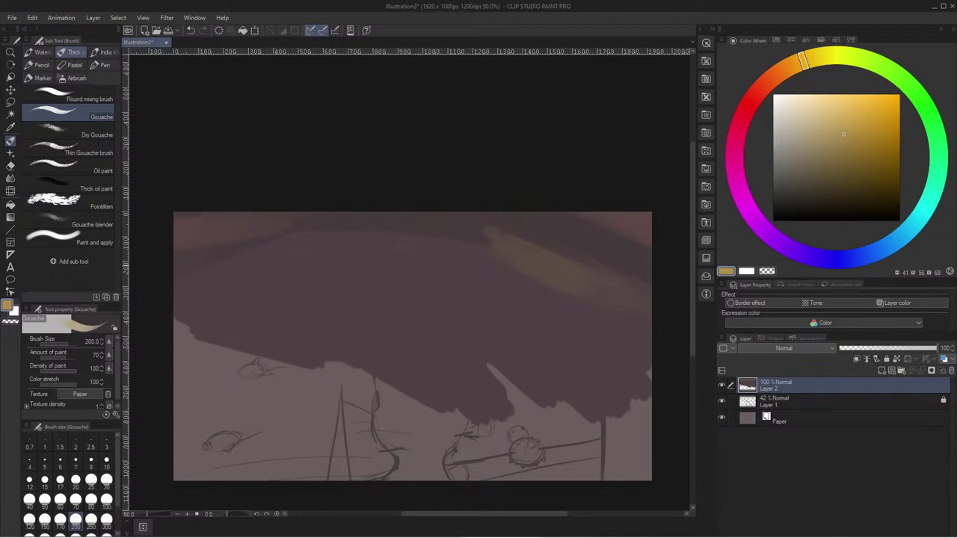
left_click_drag(816, 66, 837, 79)
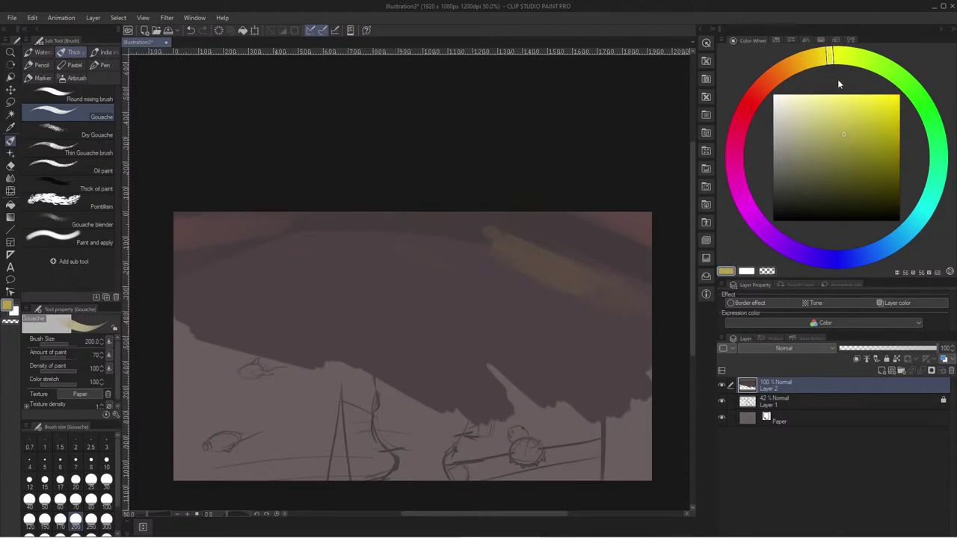
left_click(778, 73)
left_click(882, 102)
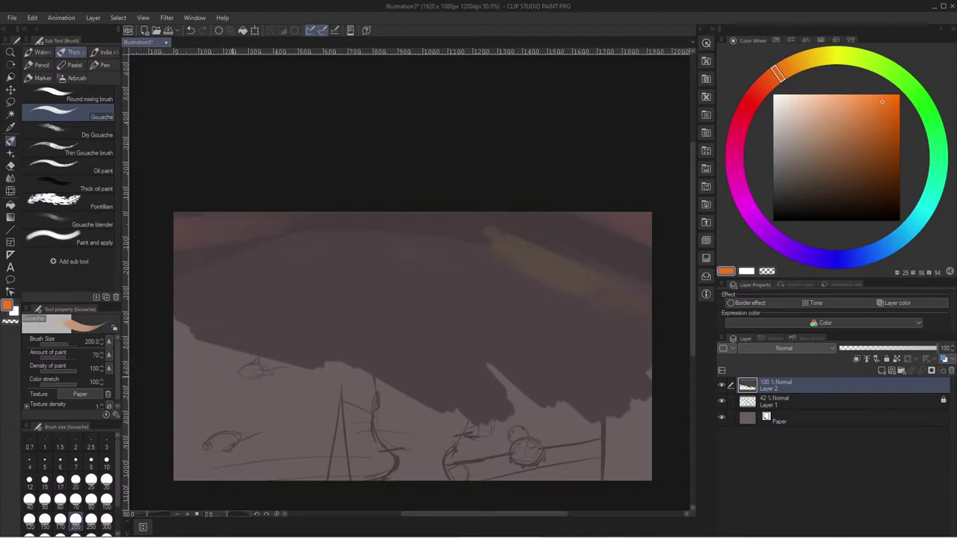
left_click_drag(187, 329, 269, 303)
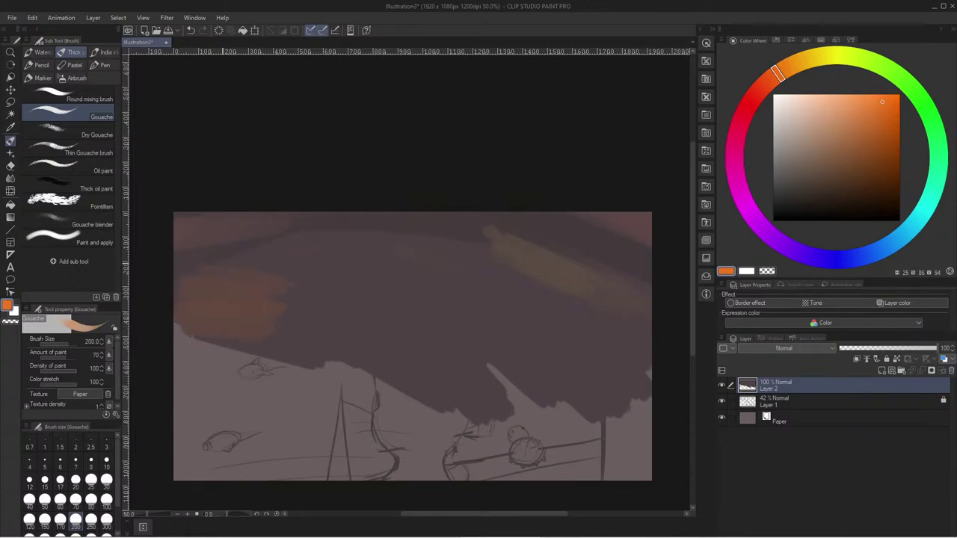
- Enlarge the Gouache brush to size 1000 while spreading soft orange across the upper middle of the sky
key("]")
key("]")
key("]")
key("]")
mouse_move(378, 230)
left_mouse_down()
mouse_move(516, 275)
mouse_move(411, 233)
mouse_move(303, 258)
left_mouse_up()
key("]")
key("]")
key("]")
key("]")
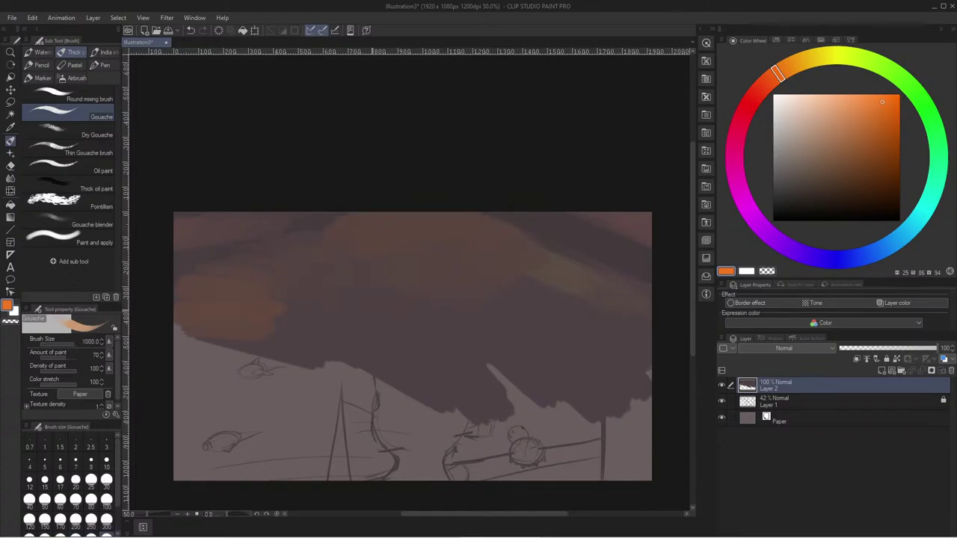
- Glaze the upper sky on both sides of the orange glow with magenta (hue 314, saturation 72, value 67)
left_click_drag(737, 134, 737, 187)
left_click_drag(812, 174, 865, 136)
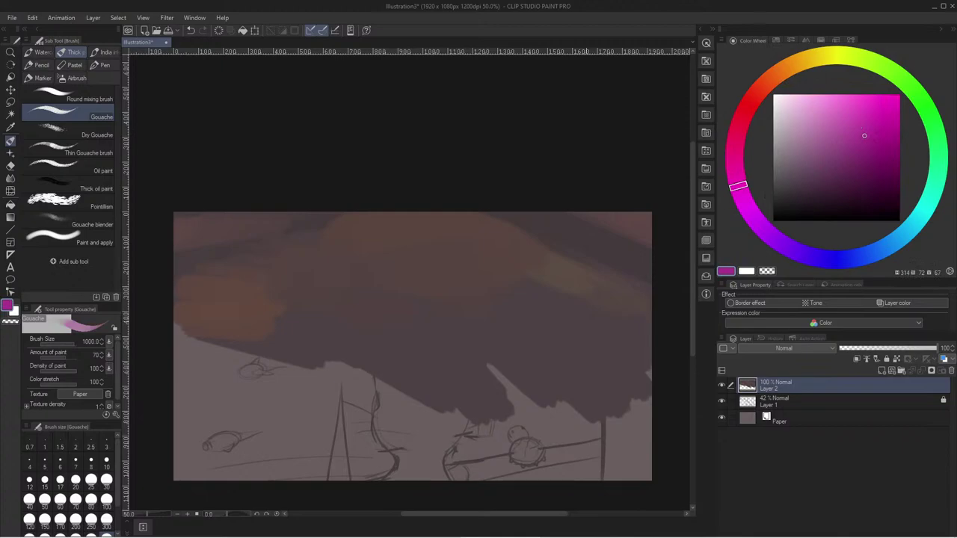
left_click_drag(523, 219, 563, 213)
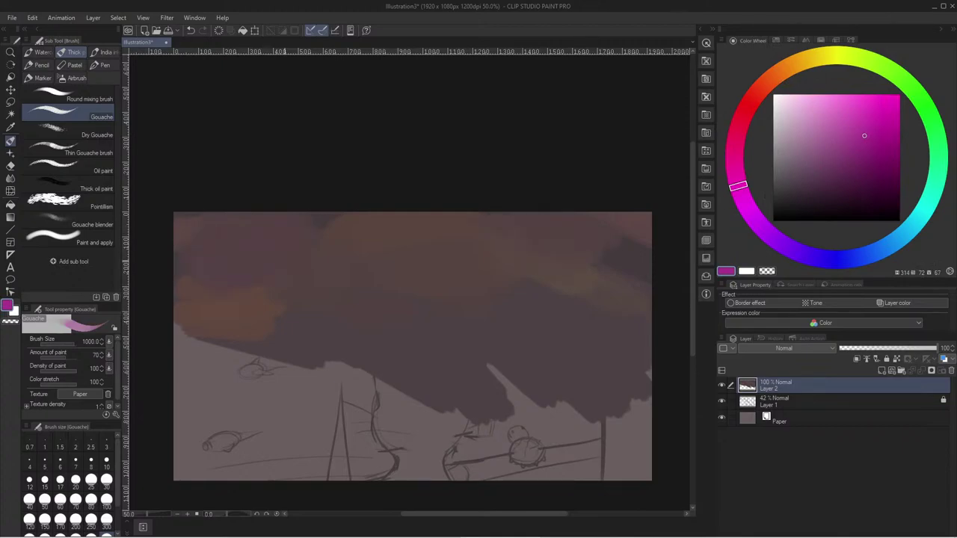
- Change the paint color to dark navy (hue 207, saturation 33, value 14) and undo a test stroke over the lower canvas
left_click_drag(850, 150, 844, 151)
mouse_move(845, 150)
left_mouse_down()
mouse_move(818, 166)
mouse_move(838, 125)
mouse_move(829, 135)
mouse_move(841, 137)
left_mouse_up()
left_click(831, 194)
left_click_drag(829, 256, 892, 242)
left_click_drag(833, 195, 810, 206)
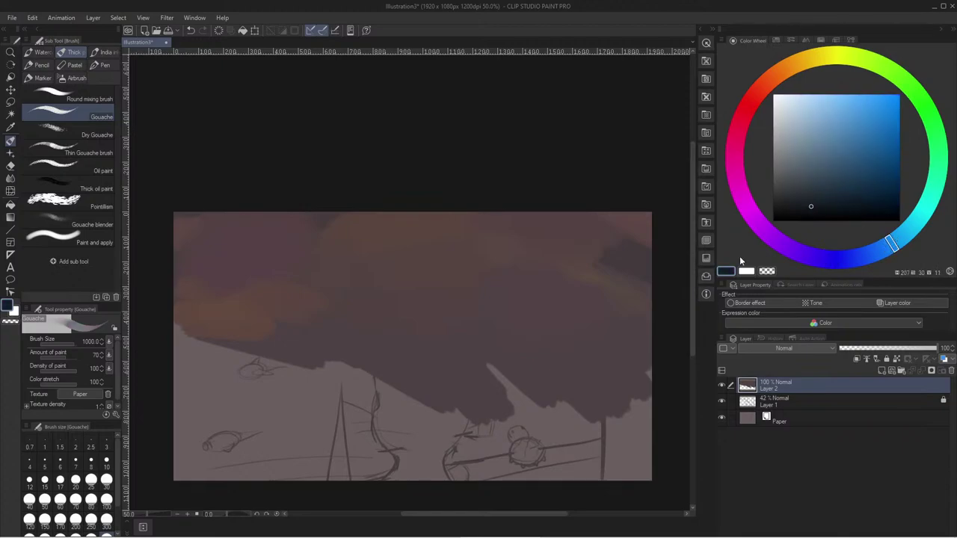
left_click(814, 203)
mouse_move(559, 420)
left_mouse_down()
mouse_move(609, 453)
mouse_move(557, 400)
mouse_move(535, 423)
mouse_move(326, 479)
left_mouse_up()
key("ctrl+z")
- Reduce the Gouache brush size to 200 and move Layer 2 beneath the Layer 1 sketch
key("bracketleft")
key("bracketleft")
key("bracketleft")
key("bracketleft")
key("bracketleft")
key("bracketleft")
key("bracketleft")
key("bracketleft")
left_click_drag(772, 385, 766, 403)
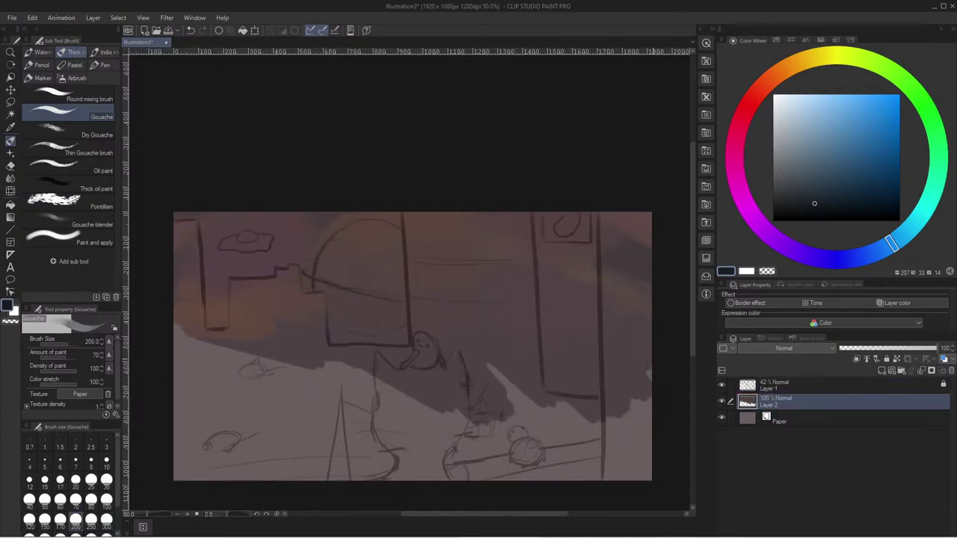
mouse_move(477, 228)
left_mouse_down()
mouse_move(510, 297)
mouse_move(445, 325)
mouse_move(426, 318)
mouse_move(507, 255)
mouse_move(499, 378)
left_mouse_up()
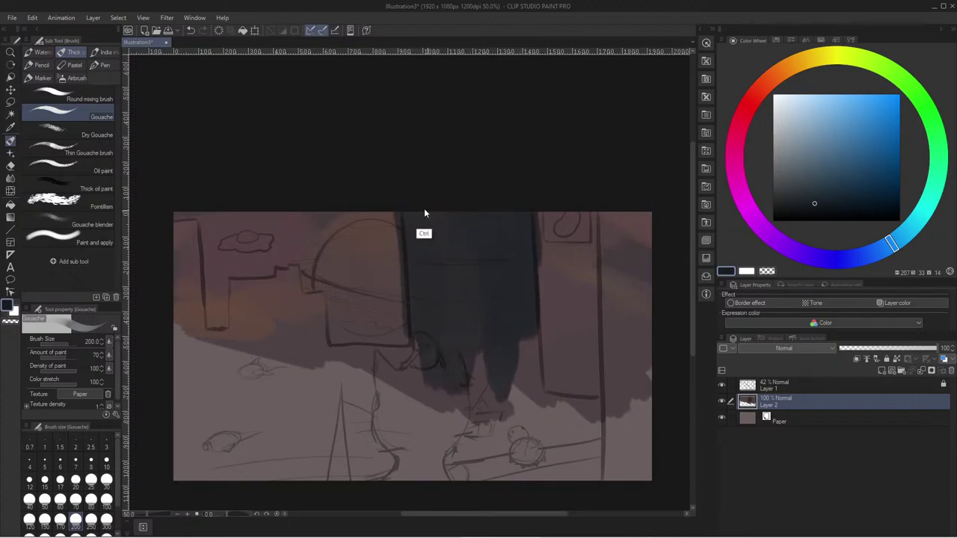
key("ctrl+z")
mouse_move(418, 218)
left_mouse_down()
mouse_move(426, 340)
mouse_move(439, 362)
left_mouse_up()
key("ctrl+z")
left_click_drag(420, 231, 431, 299)
key("ctrl+z")
- Block in the central building, the cat area and the lower-right foreground with dark navy, continuing beneath the framed planet
mouse_move(422, 213)
left_mouse_down()
mouse_move(422, 257)
mouse_move(441, 217)
mouse_move(467, 216)
mouse_move(482, 478)
left_mouse_up()
mouse_move(486, 254)
left_mouse_down()
mouse_move(490, 295)
mouse_move(508, 288)
mouse_move(527, 246)
mouse_move(515, 280)
mouse_move(523, 407)
mouse_move(512, 459)
mouse_move(527, 464)
mouse_move(569, 393)
mouse_move(619, 434)
mouse_move(554, 427)
left_mouse_up()
left_click_drag(603, 459, 607, 478)
left_click_drag(408, 392, 377, 370)
mouse_move(416, 395)
left_mouse_down()
mouse_move(412, 477)
mouse_move(383, 350)
mouse_move(317, 360)
mouse_move(298, 299)
mouse_move(282, 349)
left_mouse_up()
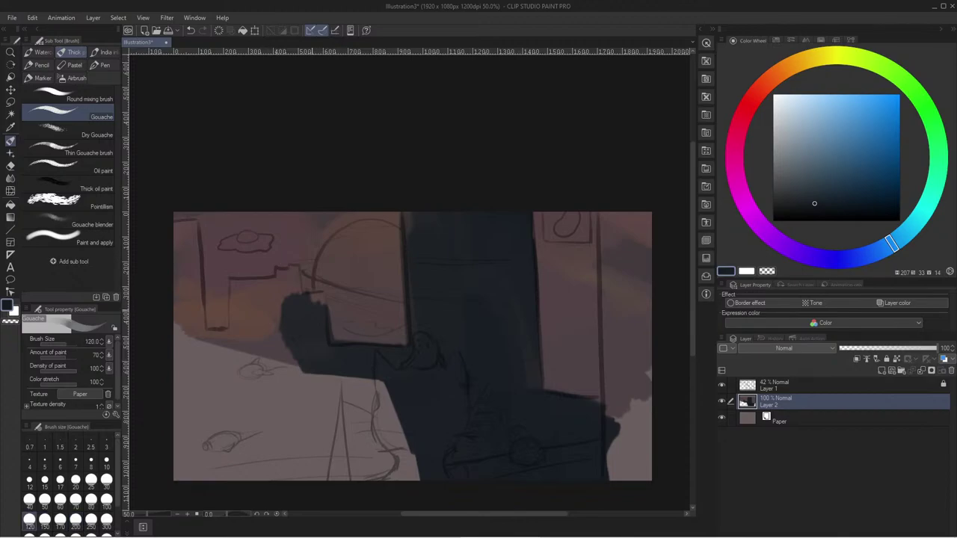
- Fill the stepped skyline and the far-left building with dark navy using a smaller brush
left_click(76, 499)
key("bracketright")
mouse_move(316, 317)
left_mouse_down()
mouse_move(314, 303)
mouse_move(296, 303)
mouse_move(290, 279)
mouse_move(275, 312)
mouse_move(236, 278)
mouse_move(269, 307)
mouse_move(248, 329)
mouse_move(232, 292)
mouse_move(239, 352)
mouse_move(194, 333)
mouse_move(196, 251)
mouse_move(180, 219)
mouse_move(188, 456)
left_mouse_up()
- Paint the lower-left area with a lighter blue (hue 207, saturation 36, value 34) at brush size 170
left_click(819, 177)
left_click(60, 519)
mouse_move(290, 417)
left_mouse_down()
mouse_move(249, 399)
mouse_move(216, 403)
mouse_move(191, 456)
left_mouse_up()
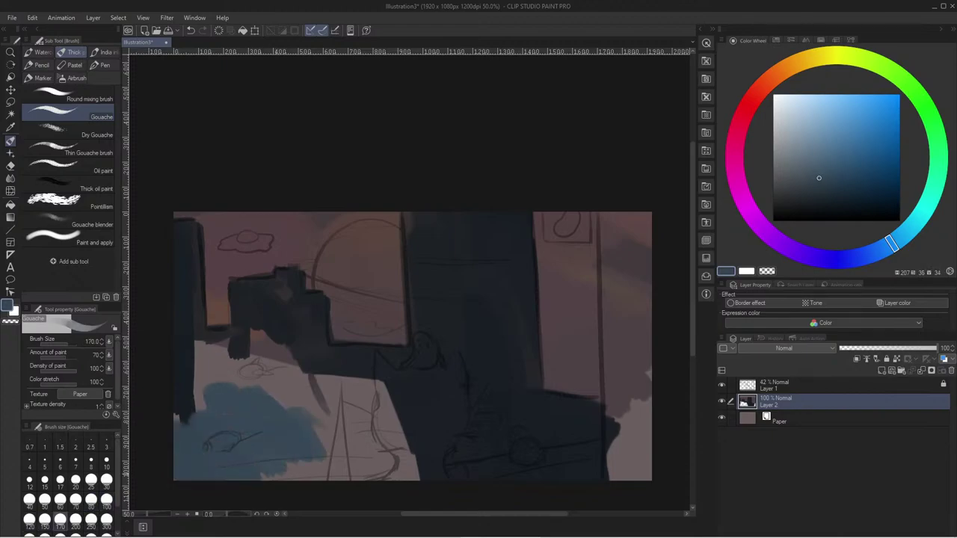
- Sample a dark blue from the painting and cover the bare area from the lower left to the cat at brush size 400
key("i")
left_click(189, 400)
left_click(187, 401)
key("b")
mouse_move(185, 413)
left_mouse_down()
mouse_move(222, 436)
mouse_move(216, 408)
mouse_move(251, 425)
left_mouse_up()
key("bracketright")
key("bracketright")
key("bracketright")
key("bracketright")
mouse_move(190, 366)
left_mouse_down()
mouse_move(246, 377)
mouse_move(268, 363)
mouse_move(301, 407)
mouse_move(366, 407)
mouse_move(434, 464)
mouse_move(500, 432)
left_mouse_up()
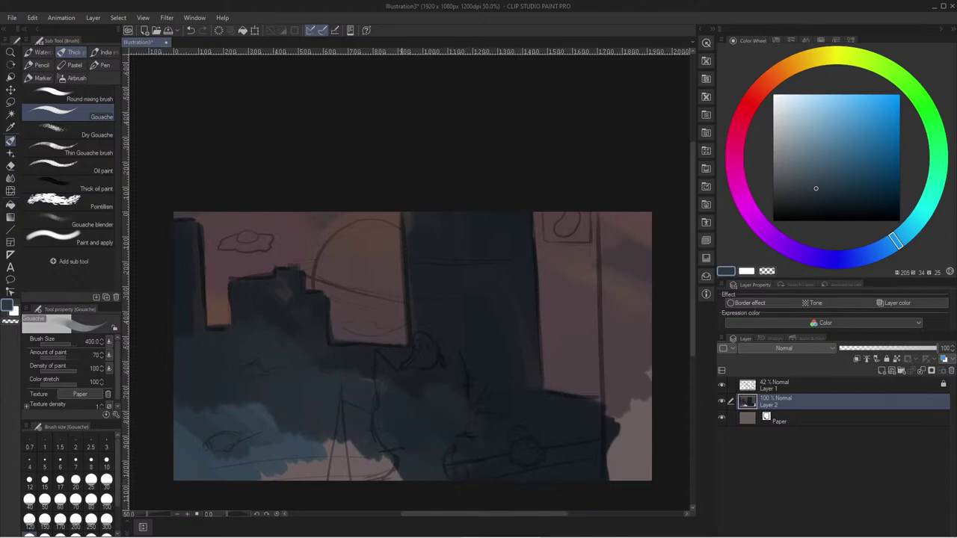
left_click_drag(441, 419, 380, 457)
- Paint the strip along the canvas's right edge with a pale blue-gray (hue 213, saturation 10, value 46)
left_click(449, 358, "alt")
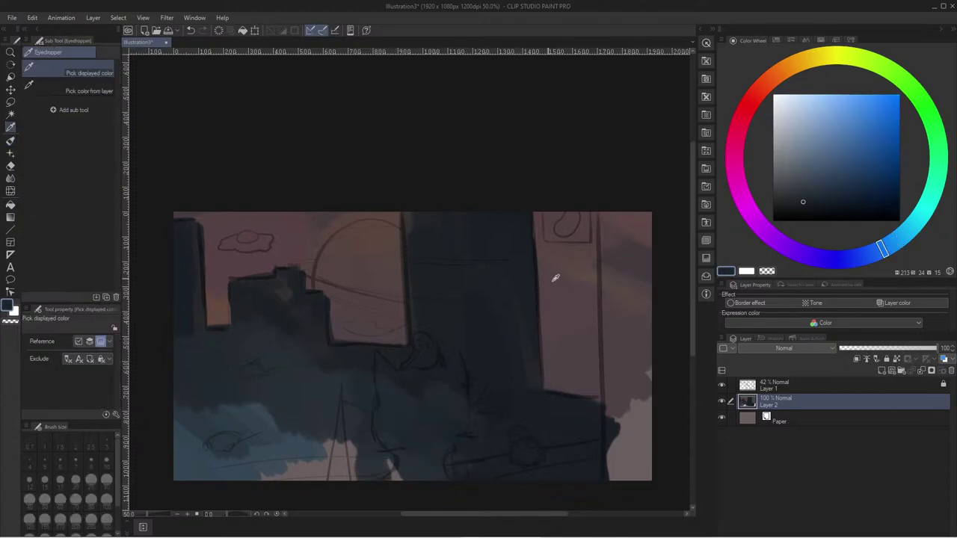
left_click_drag(795, 188, 785, 162)
left_click_drag(628, 238, 628, 479)
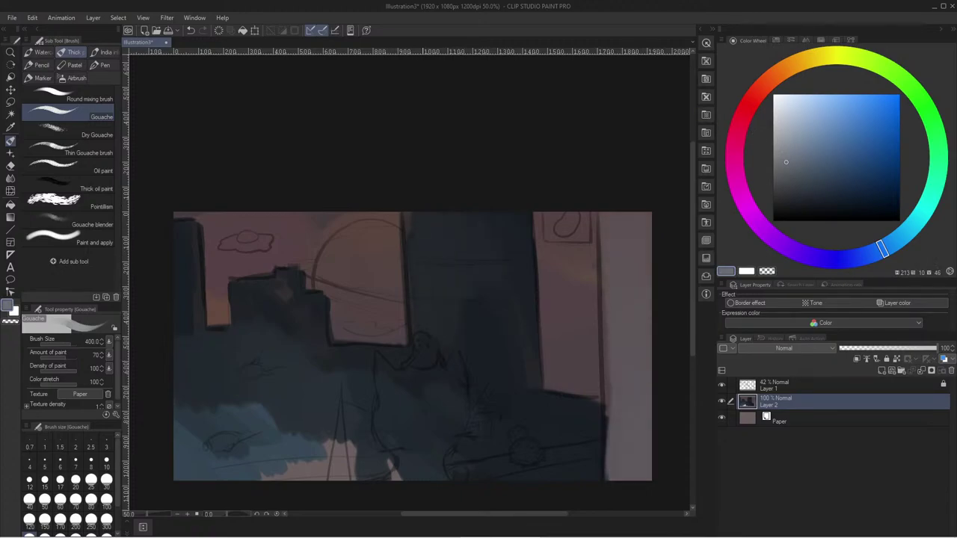
- At brush size 80, undo the pale test stroke and paint a muted violet block (hue 246) over the planet's lower right
left_click(91, 499)
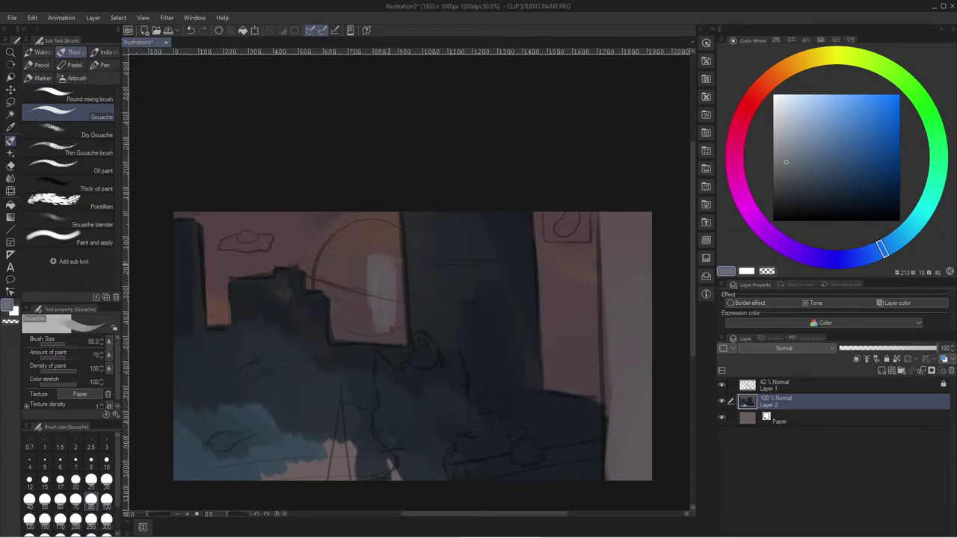
key("ctrl")
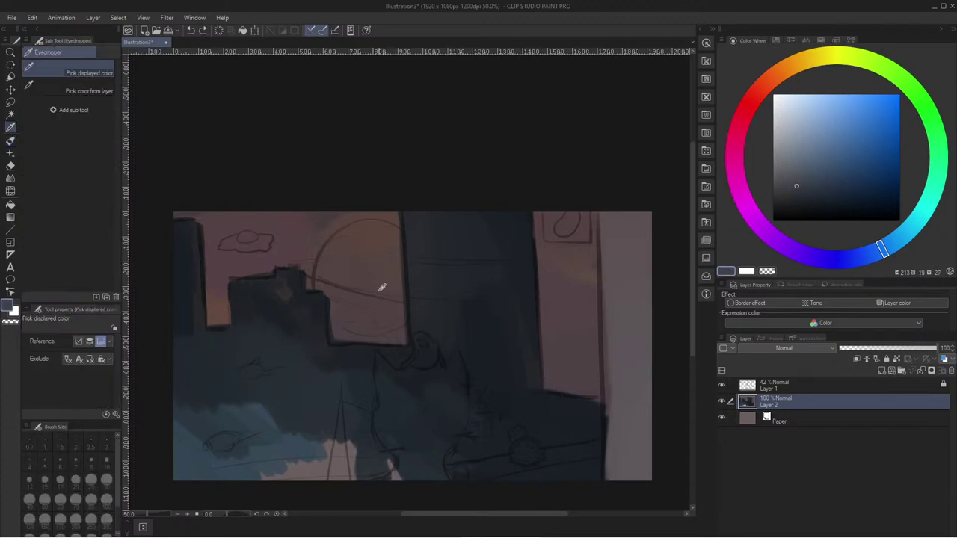
left_click(382, 282, "alt")
left_click(824, 258)
left_click(803, 173)
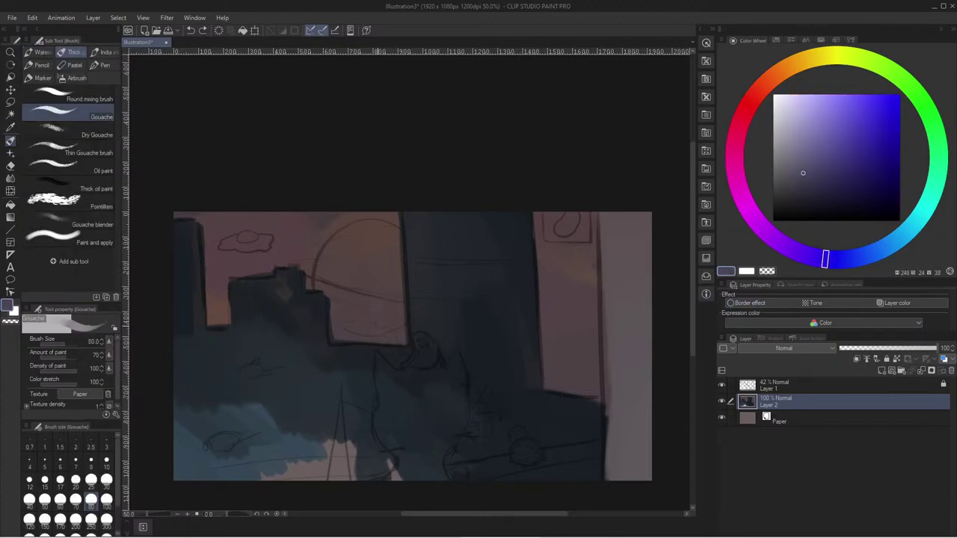
left_click_drag(394, 293, 396, 331)
- Add faint distant building shapes behind the stepped skyline with a dark violet-blue (hue 246, saturation 19, value 11)
left_click(796, 207)
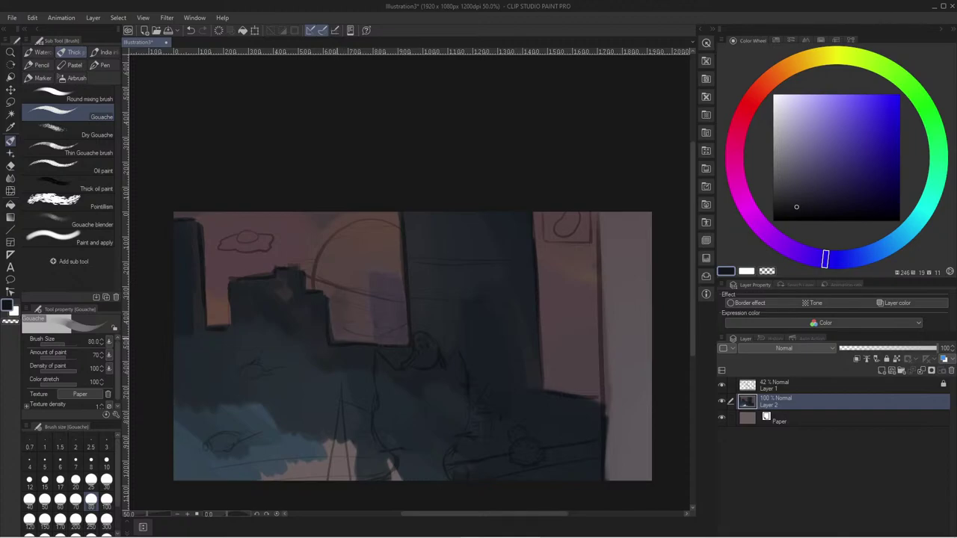
left_click_drag(284, 261, 283, 247)
left_click_drag(229, 283, 228, 311)
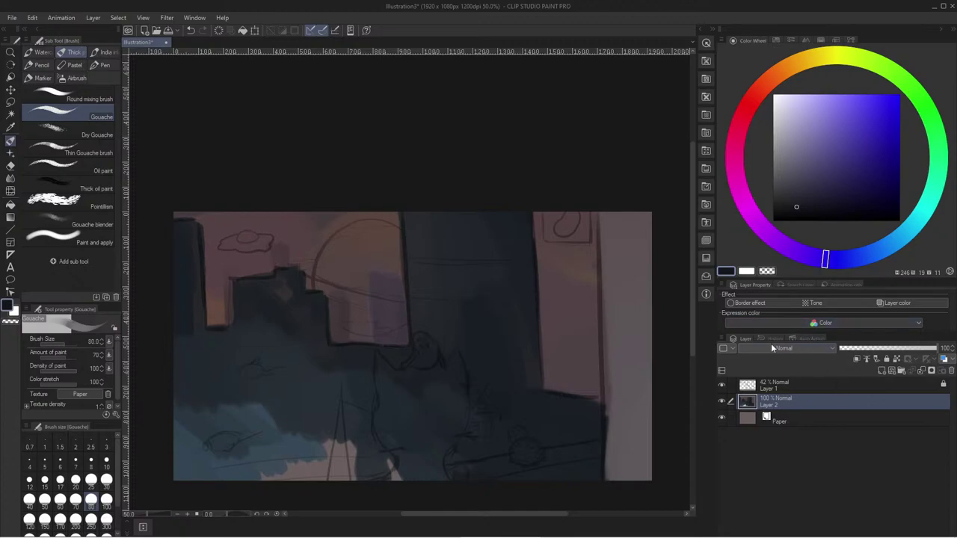
- Paint the far-right hanging building down to its base with sampled blue-grays, darkened to hue 220, saturation 12, value 17
key("ctrl+plus")
key("ctrl+minus")
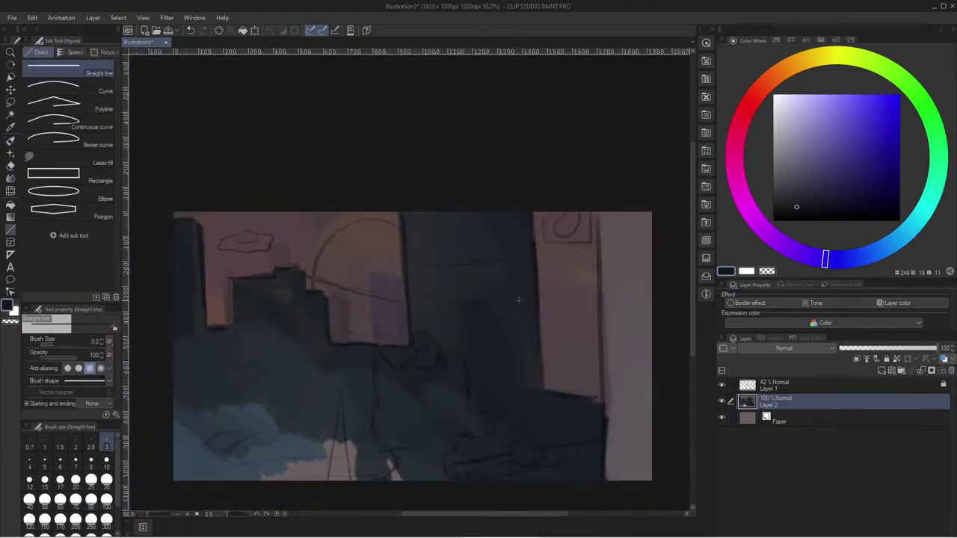
left_click(521, 295, "alt")
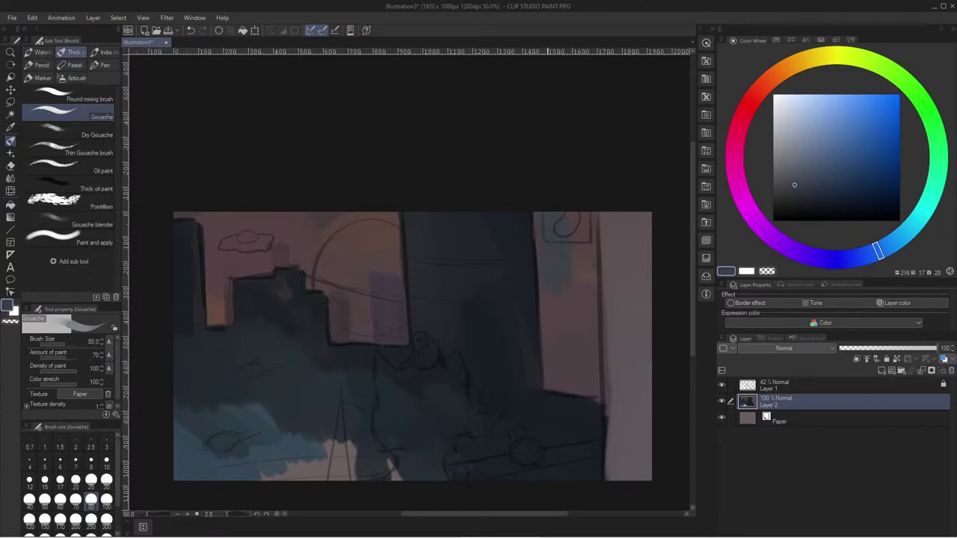
left_click(534, 213, "alt")
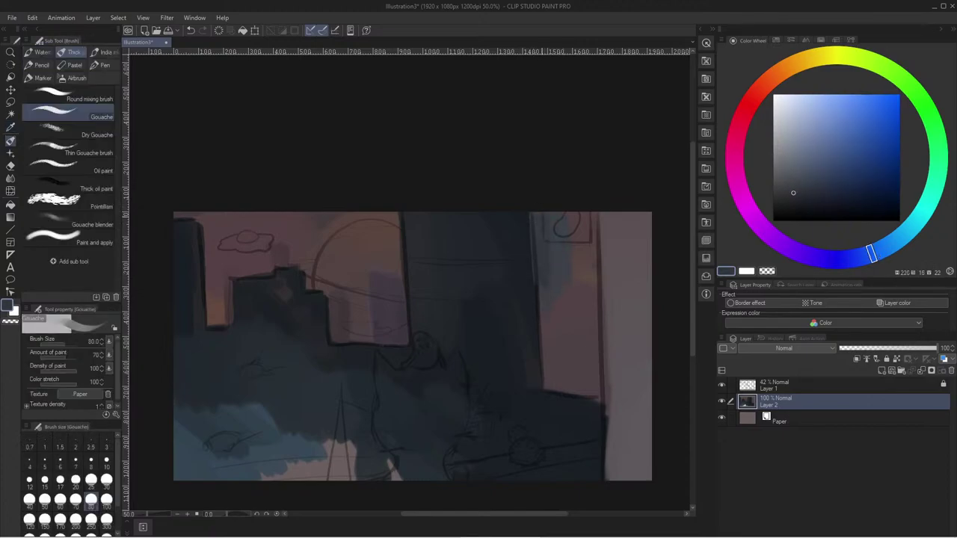
left_click_drag(791, 196, 787, 200)
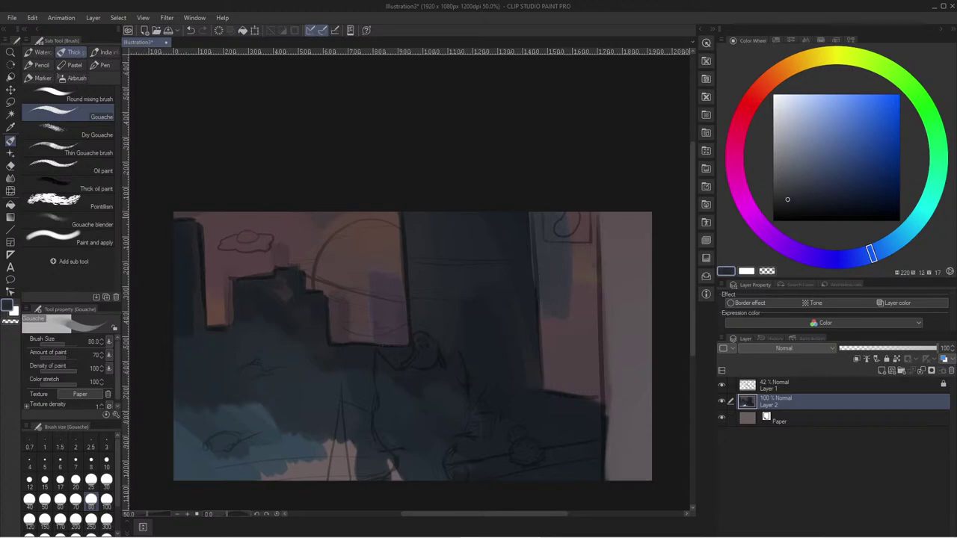
mouse_move(558, 225)
left_mouse_down()
mouse_move(561, 298)
mouse_move(569, 215)
left_mouse_up()
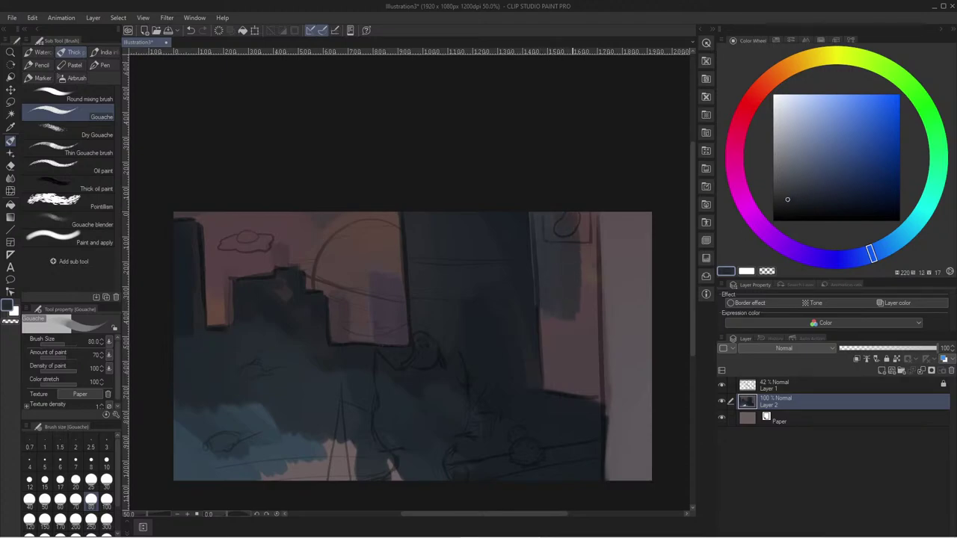
mouse_move(576, 269)
left_mouse_down()
mouse_move(581, 214)
mouse_move(592, 293)
mouse_move(581, 378)
mouse_move(569, 320)
mouse_move(561, 389)
mouse_move(552, 317)
mouse_move(549, 381)
left_mouse_up()
left_click_drag(548, 382, 543, 314)
mouse_move(578, 394)
left_mouse_down()
mouse_move(596, 389)
mouse_move(597, 336)
left_mouse_up()
- Repaint the hanging building beside the right-edge strip in dark navy (hue 210, saturation 21, value 11) down to its base
left_click(545, 406, "alt")
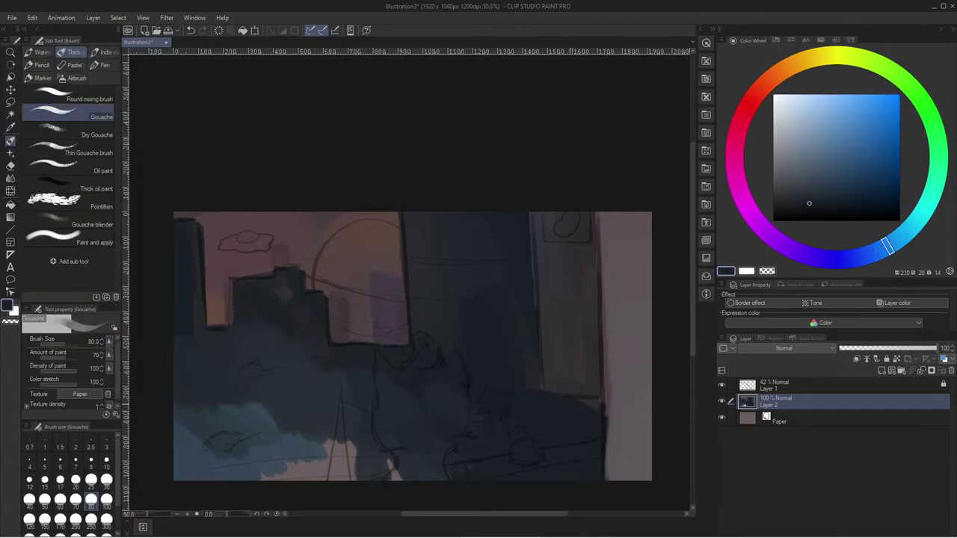
left_click(800, 207)
mouse_move(540, 217)
left_mouse_down()
mouse_move(554, 298)
mouse_move(574, 288)
mouse_move(578, 302)
mouse_move(550, 325)
left_mouse_up()
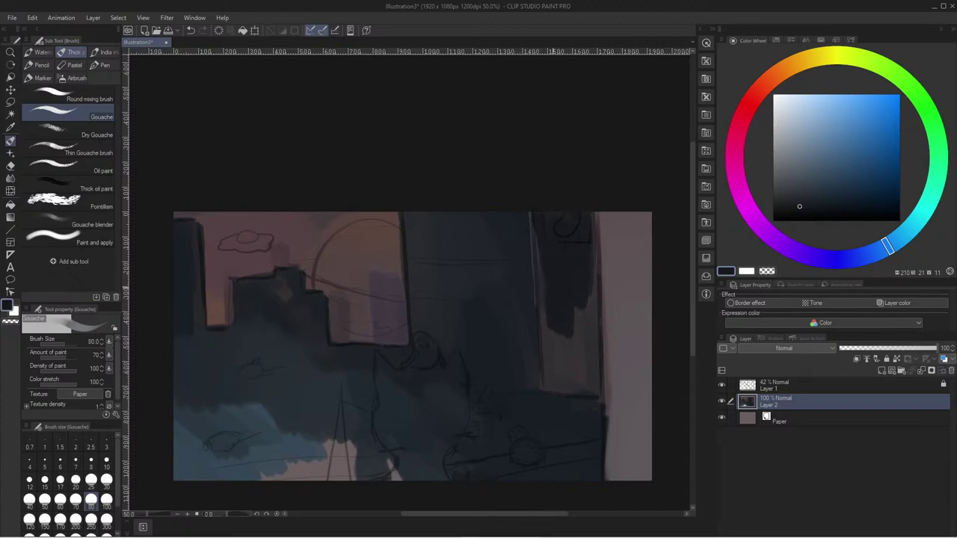
mouse_move(541, 230)
left_mouse_down()
mouse_move(548, 376)
mouse_move(566, 393)
mouse_move(594, 329)
mouse_move(596, 215)
left_mouse_up()
left_click_drag(570, 308, 564, 379)
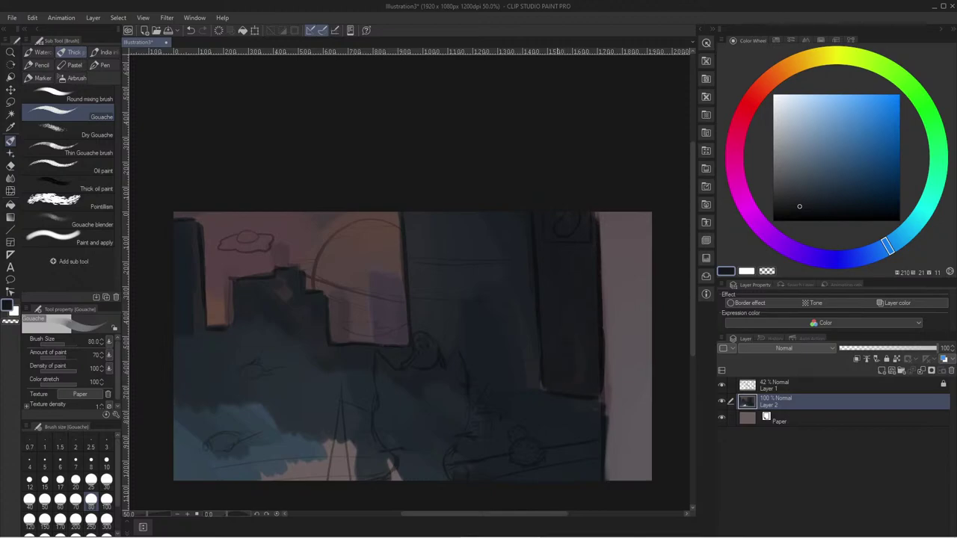
left_click(521, 371, "alt")
key("alt")
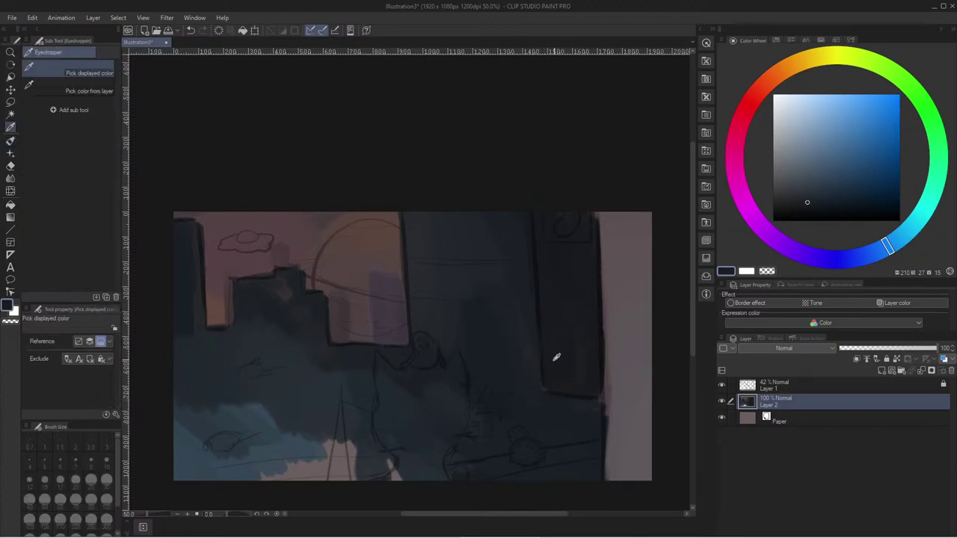
left_click(557, 357, "alt")
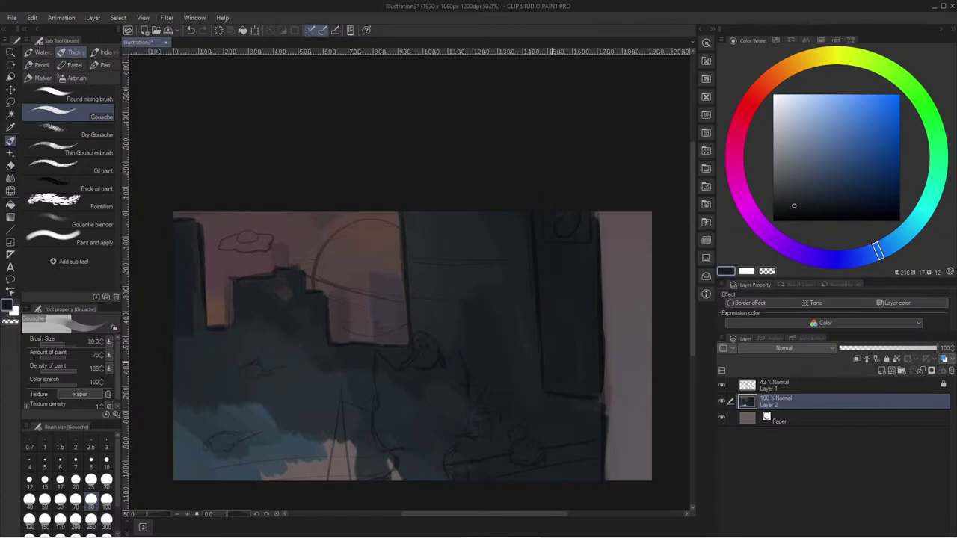
- Cover the upper part of the pale strip along the canvas's right edge with near-black blue
left_click(603, 336, "alt")
mouse_move(602, 217)
left_mouse_down()
mouse_move(613, 274)
mouse_move(649, 270)
mouse_move(626, 284)
mouse_move(607, 280)
mouse_move(598, 216)
left_mouse_up()
left_click_drag(604, 283, 611, 352)
left_click(783, 211)
left_click_drag(643, 216, 643, 294)
mouse_move(619, 229)
left_mouse_down()
mouse_move(637, 293)
mouse_move(603, 292)
mouse_move(613, 356)
left_mouse_up()
left_click_drag(609, 312, 632, 404)
left_click_drag(631, 292, 647, 375)
- Fill the right-edge strip's lower part down to the canvas bottom with sampled near-black (hue 210, saturation 10, value 8)
left_click(634, 272, "alt")
mouse_move(635, 307)
left_mouse_down()
mouse_move(634, 369)
mouse_move(613, 435)
mouse_move(610, 392)
mouse_move(613, 455)
left_mouse_up()
left_click_drag(613, 419, 614, 478)
left_click_drag(625, 413, 623, 479)
left_click_drag(632, 388, 631, 478)
left_click_drag(635, 357, 639, 479)
left_click_drag(648, 373, 648, 478)
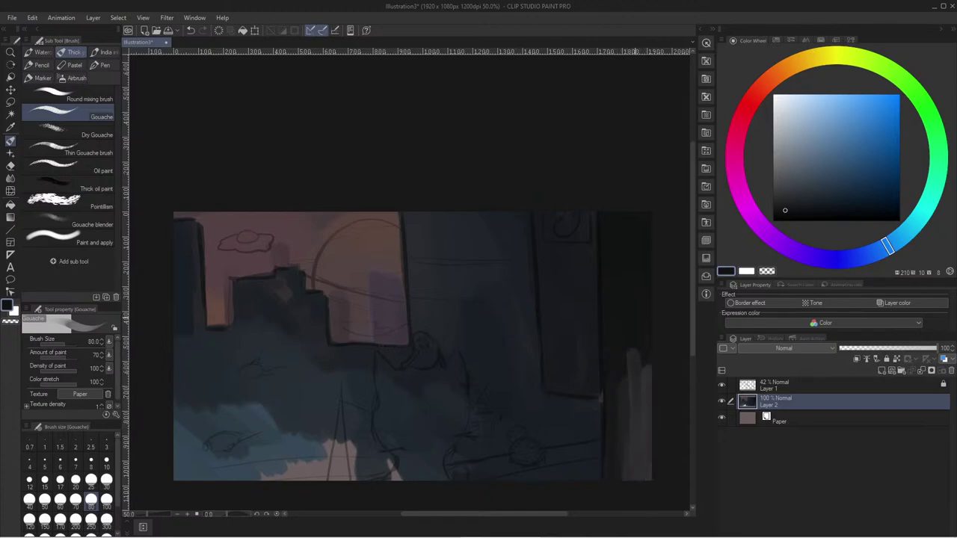
left_click_drag(639, 330, 640, 371)
mouse_move(637, 420)
left_mouse_down()
mouse_move(628, 421)
mouse_move(649, 476)
left_mouse_up()
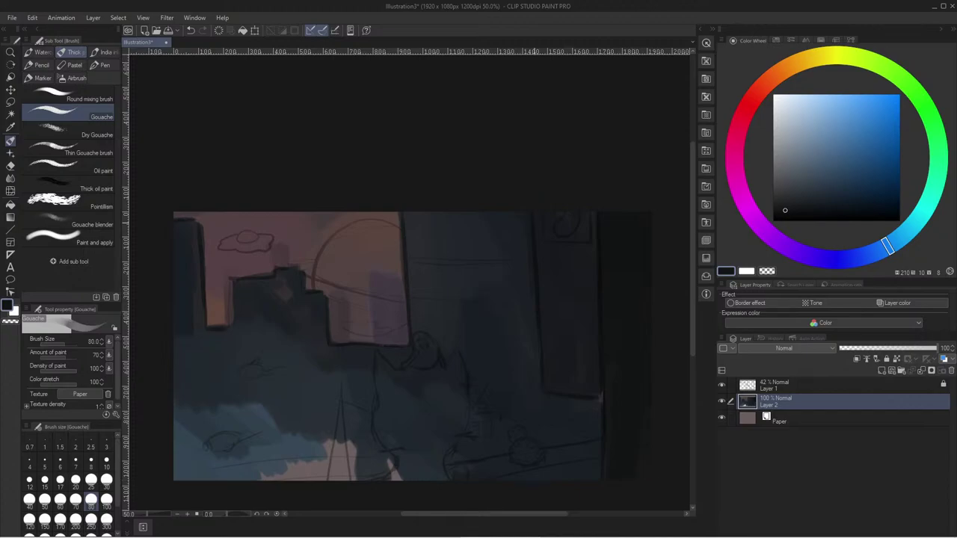
- Hide the sketch on Layer 1 to review the painted colors alone, and show it again
left_click(721, 385)
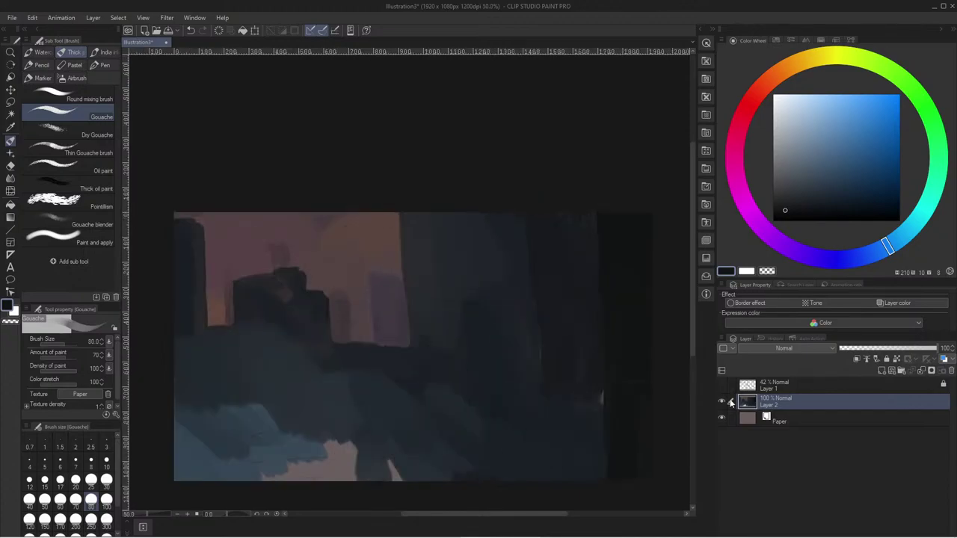
key("ctrl+minus")
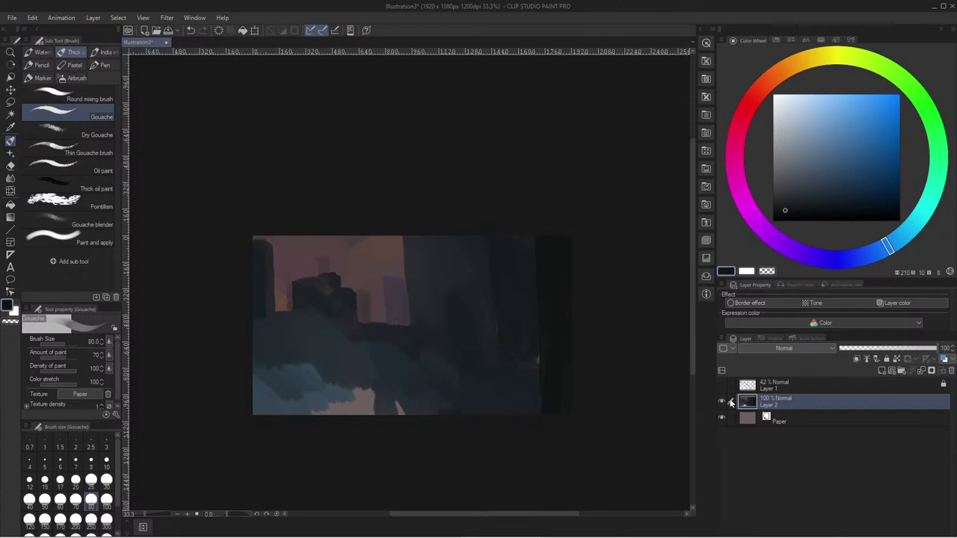
key("ctrl+plus")
left_click(721, 385)
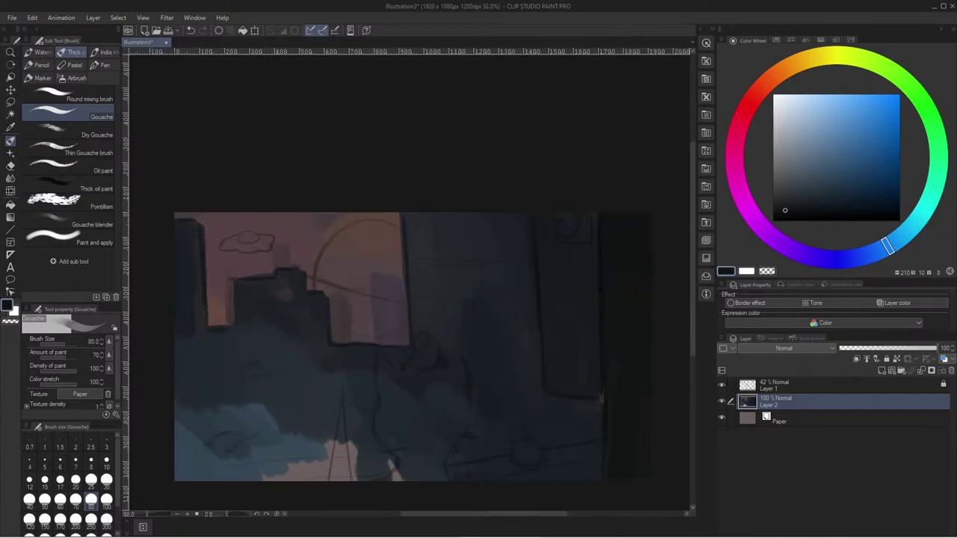
- Paint pale gray and sampled blue-gray over the unpainted ground at the bottom center, enlarging the brush to 170
key("u")
key("i")
left_click_drag(784, 202, 775, 163)
key("b")
mouse_move(368, 456)
left_mouse_down()
mouse_move(406, 474)
mouse_move(317, 478)
left_mouse_up()
left_click(412, 468, "alt")
key("bracketright")
key("bracketright")
key("bracketright")
key("bracketright")
mouse_move(415, 459)
left_mouse_down()
mouse_move(423, 450)
mouse_move(420, 465)
mouse_move(398, 453)
mouse_move(284, 479)
left_mouse_up()
- Blend sampled dark blues across the boundary between the pale ground patch and the teal area in the lower left
key("i")
left_click(440, 455, "alt")
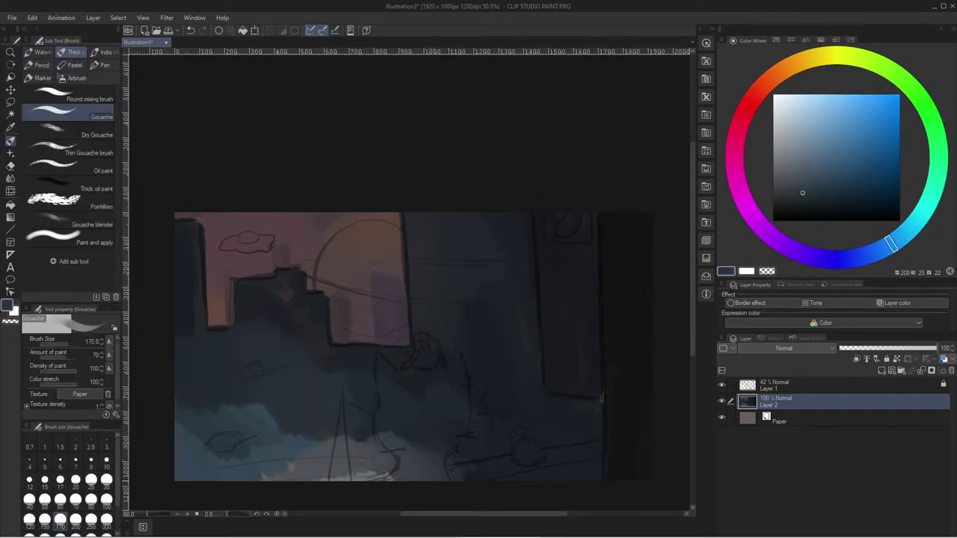
mouse_move(373, 442)
left_mouse_down()
mouse_move(297, 453)
mouse_move(275, 474)
left_mouse_up()
left_click(305, 437, "alt")
left_click_drag(287, 439, 265, 466)
- Enlarge the brush to 800 and soften the pale ground patch with sampled blue-grays
key("bracketright")
key("bracketright")
key("bracketright")
key("bracketright")
key("bracketright")
key("bracketright")
key("bracketright")
key("bracketright")
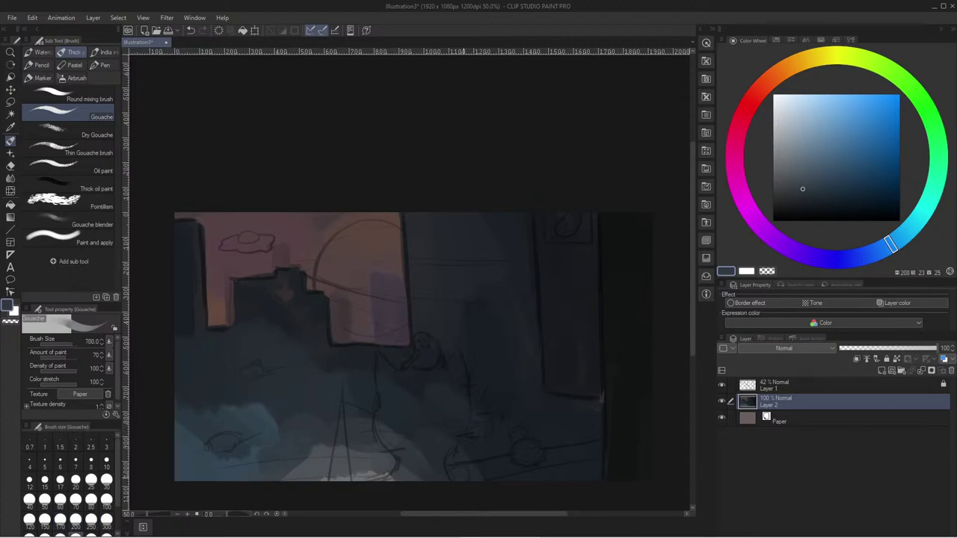
left_click(410, 463, "alt")
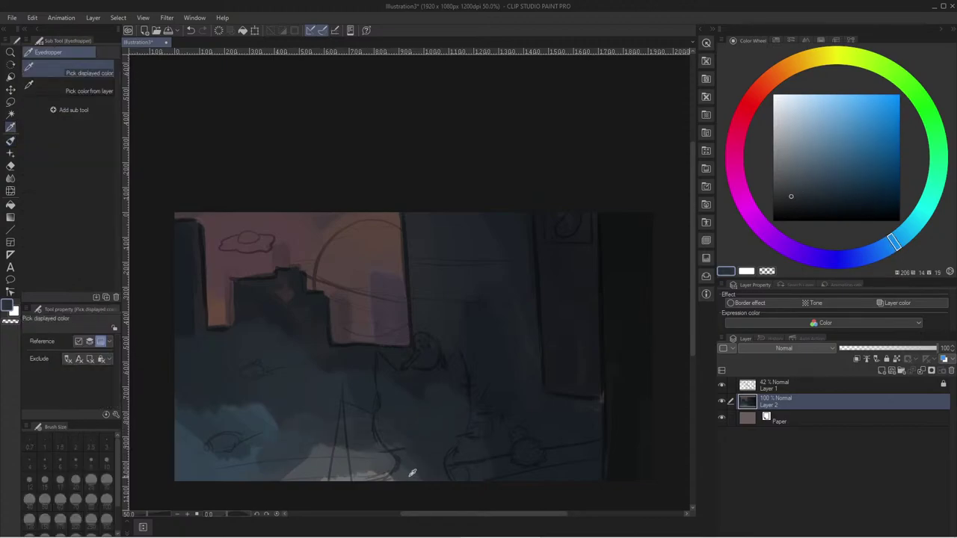
left_click(362, 467, "alt")
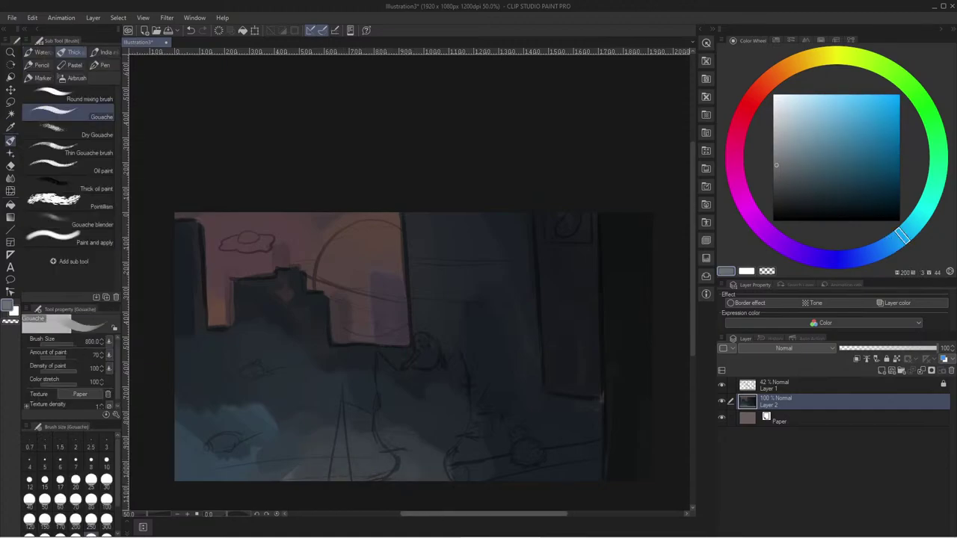
- Brighten the foreground ground patch with a sampled pale gray and pure white
left_click(605, 397, "alt")
left_click_drag(428, 451, 458, 471)
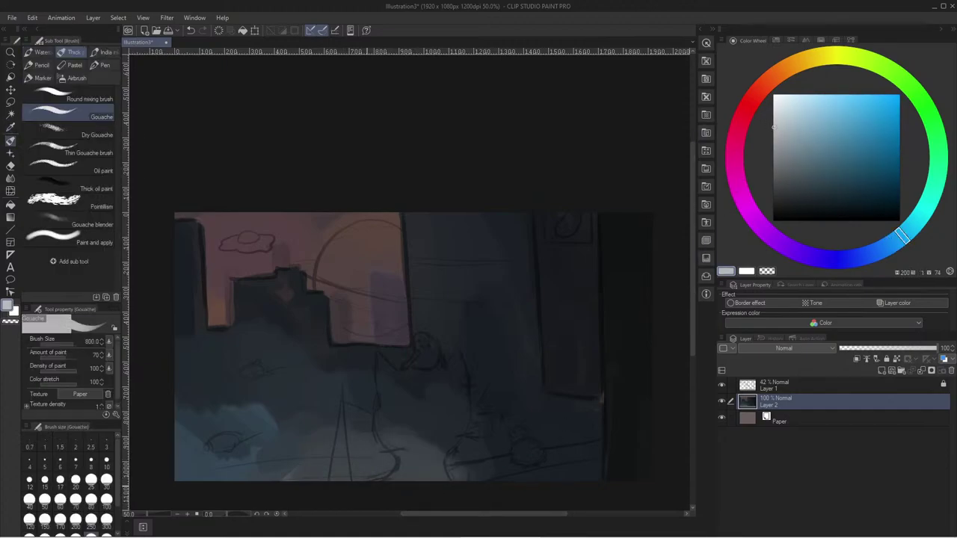
left_click(773, 95)
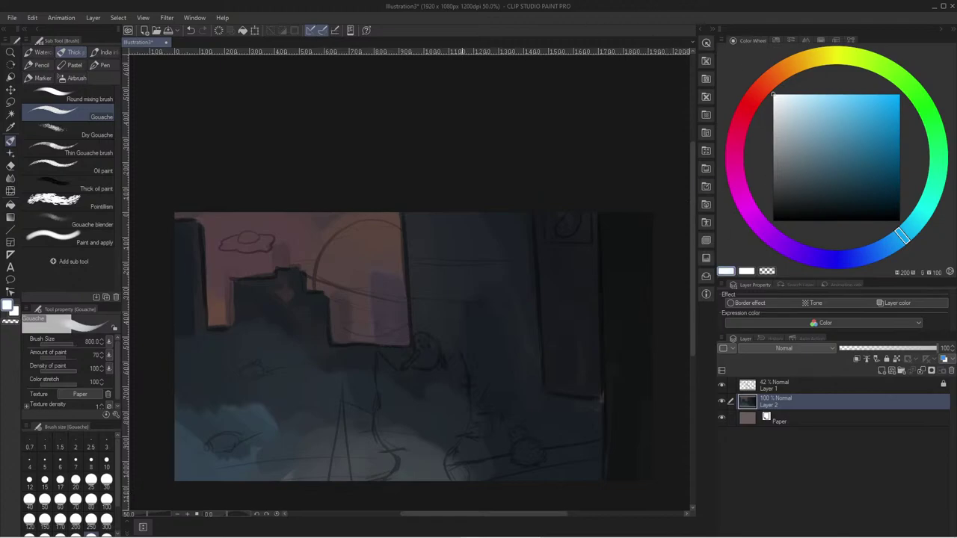
left_click_drag(299, 472, 324, 462)
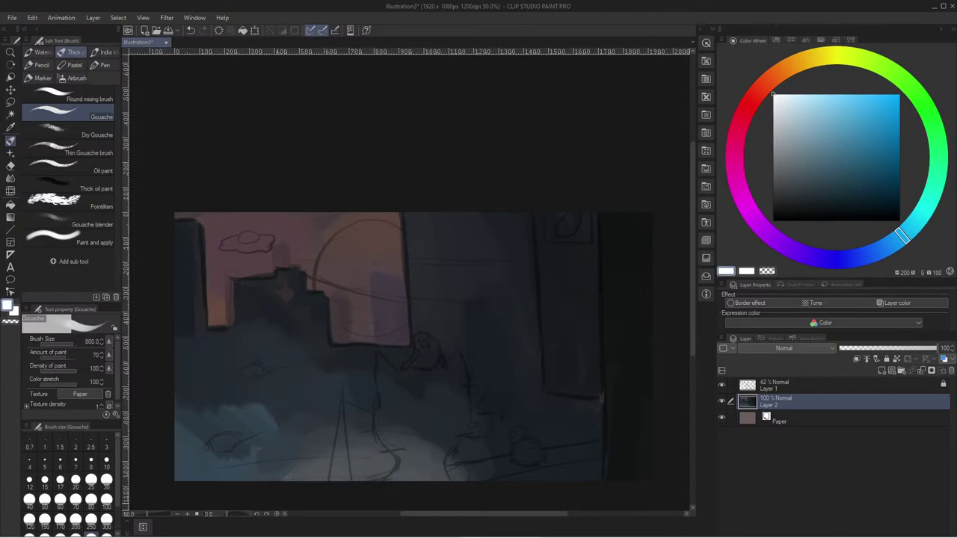
- Spread the sampled ground blue-gray toward the left edge and smooth the teal area with sampled blues
left_click(426, 459, "alt")
mouse_move(452, 451)
left_mouse_down()
mouse_move(436, 467)
mouse_move(301, 467)
mouse_move(219, 441)
left_mouse_up()
left_click_drag(398, 431, 263, 439)
mouse_move(217, 406)
left_mouse_down()
mouse_move(262, 396)
mouse_move(260, 409)
mouse_move(231, 415)
mouse_move(186, 408)
left_mouse_up()
left_click(226, 400, "alt")
left_click(270, 420, "alt")
left_click(225, 410, "alt")
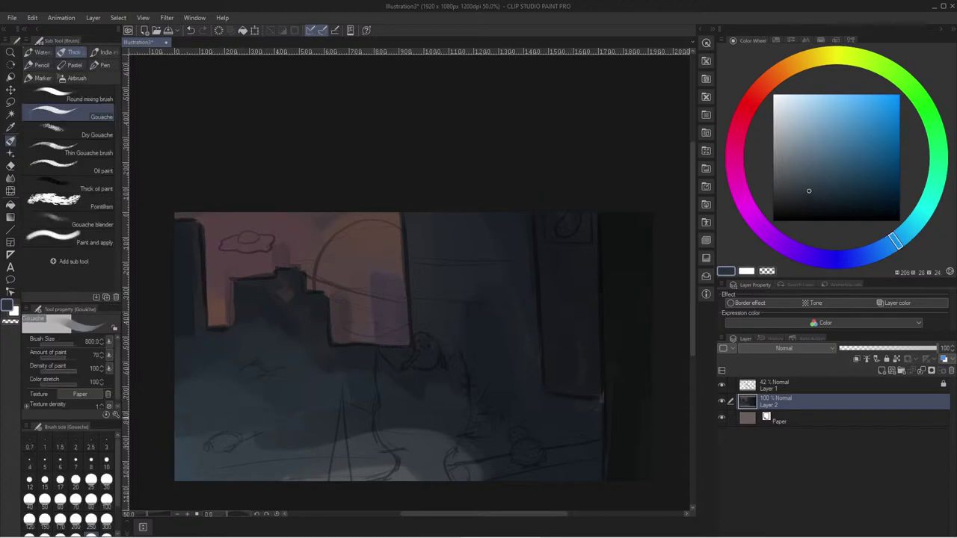
- Even out the dark stepped skyline with a sampled dark blue (hue 208, saturation 30, value 17)
left_click(442, 388, "alt")
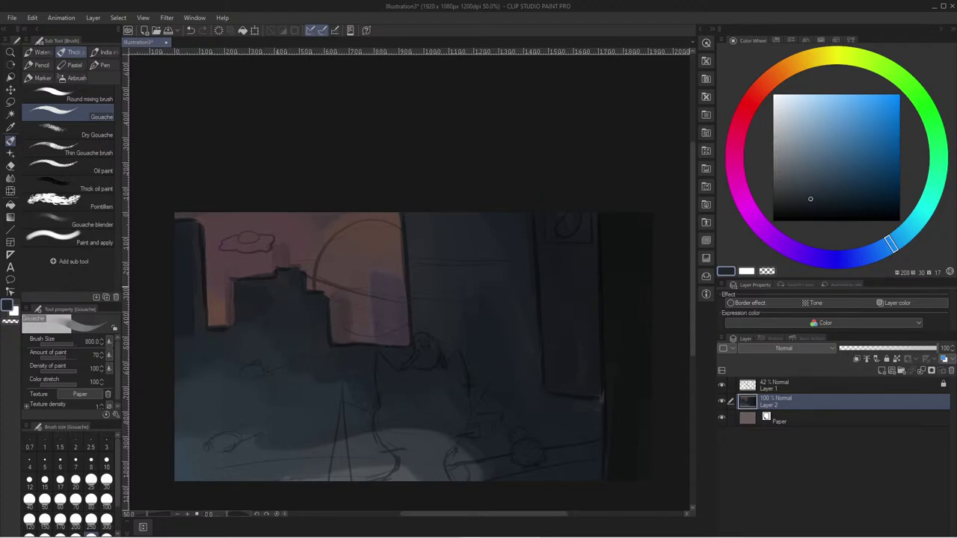
scroll(470, 225, "up", 1)
scroll(470, 225, "down", 2)
scroll(316, 347, "up", 1)
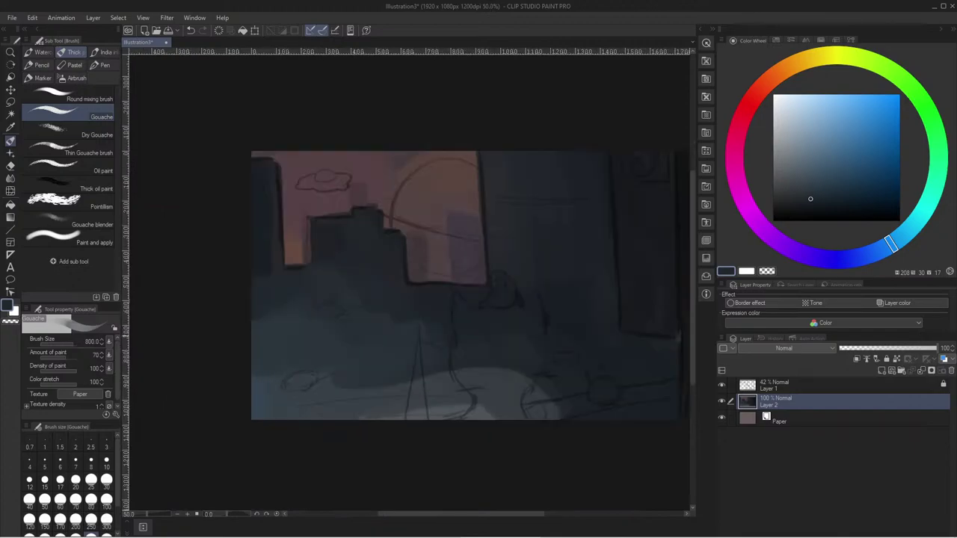
- Tone down the pale foreground glow with blue-grays sampled from the surrounding ground
left_click(455, 391, "alt")
mouse_move(548, 392)
left_mouse_down()
mouse_move(569, 412)
mouse_move(472, 375)
left_mouse_up()
left_click(507, 364, "alt")
mouse_move(424, 402)
left_mouse_down()
mouse_move(337, 394)
mouse_move(320, 410)
left_mouse_up()
scroll(282, 438, "up", 1)
scroll(263, 325, "down", 1)
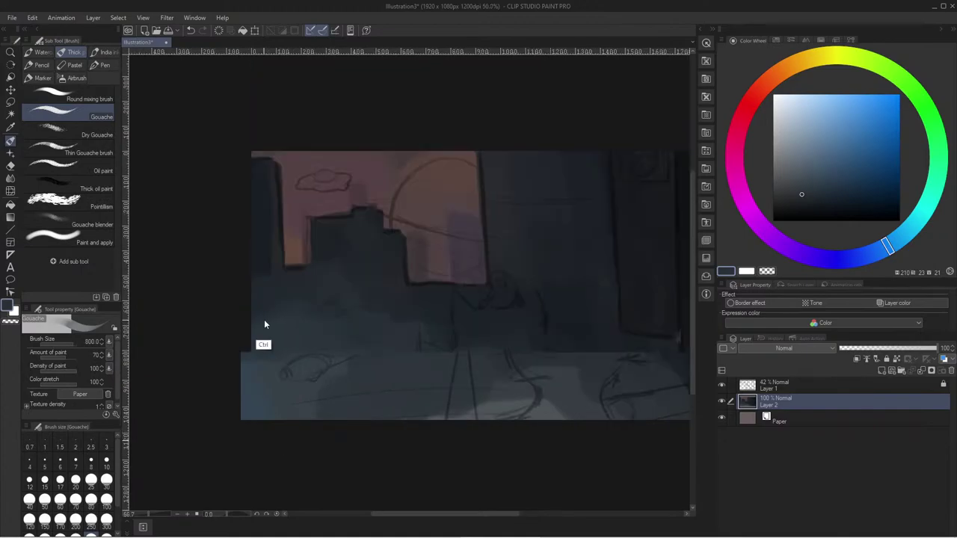
left_click_drag(310, 327, 280, 384)
key("u")
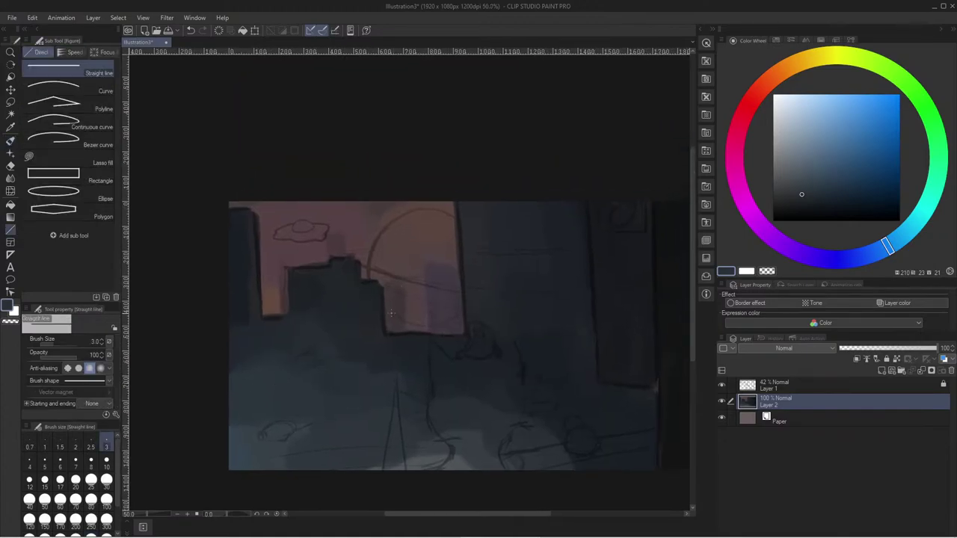
key("b")
left_click(394, 303, "alt")
left_click_drag(416, 262, 440, 312)
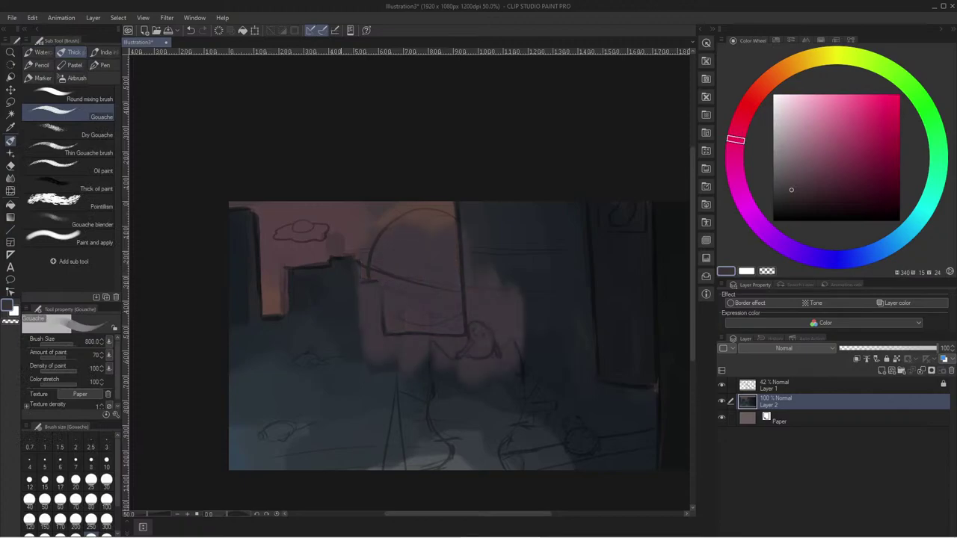
key("ctrl+z")
- At brush size 50, repaint the violet block on the planet's lower right in muted rose-gray (hue 336, saturation 15, value 26)
left_click(45, 521)
left_click(106, 500)
key("ctrl+z")
left_click(44, 500)
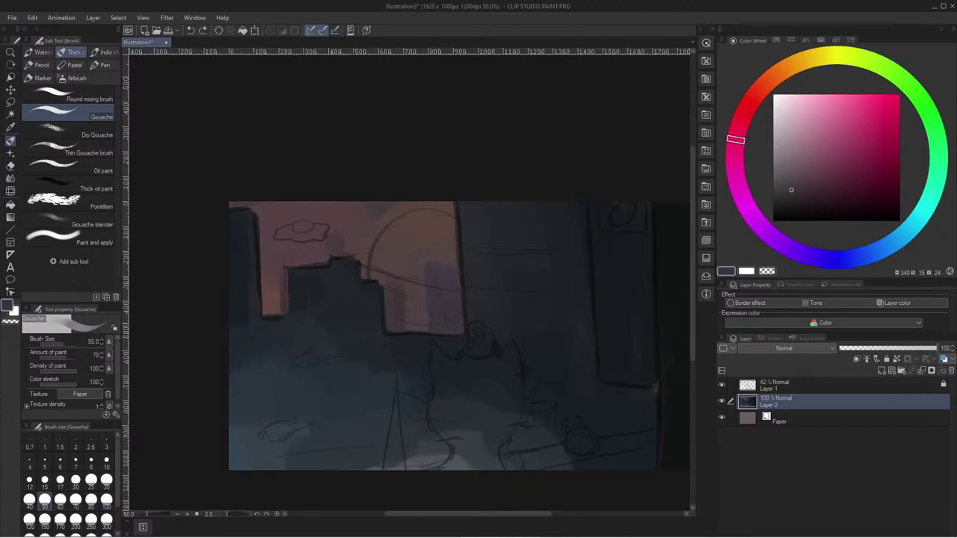
left_click_drag(431, 267, 453, 266)
key("i")
left_click_drag(426, 250, 428, 268)
key("b")
scroll(381, 253, "down", 1)
scroll(380, 253, "up", 2)
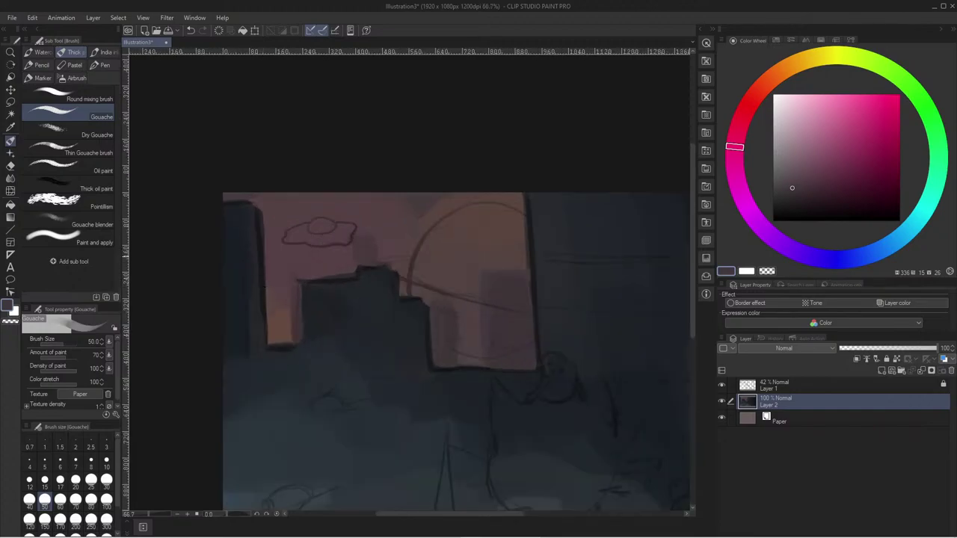
scroll(201, 228, "up", 1)
scroll(267, 325, "down", 1)
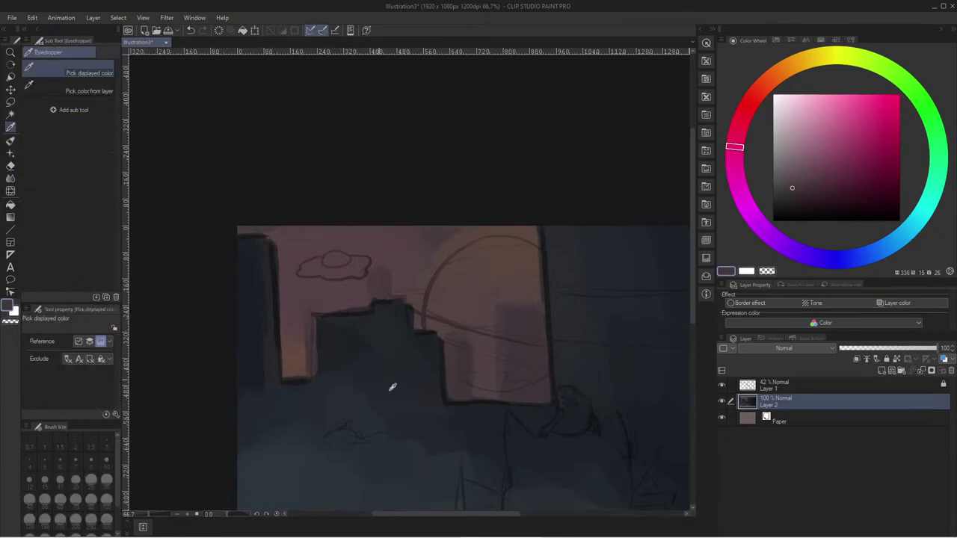
- Block in the yolk of the egg-shaped object in the sky with orange (hue 31) at brush size 20
left_click(798, 95)
left_click_drag(788, 70, 815, 59)
left_click(838, 141)
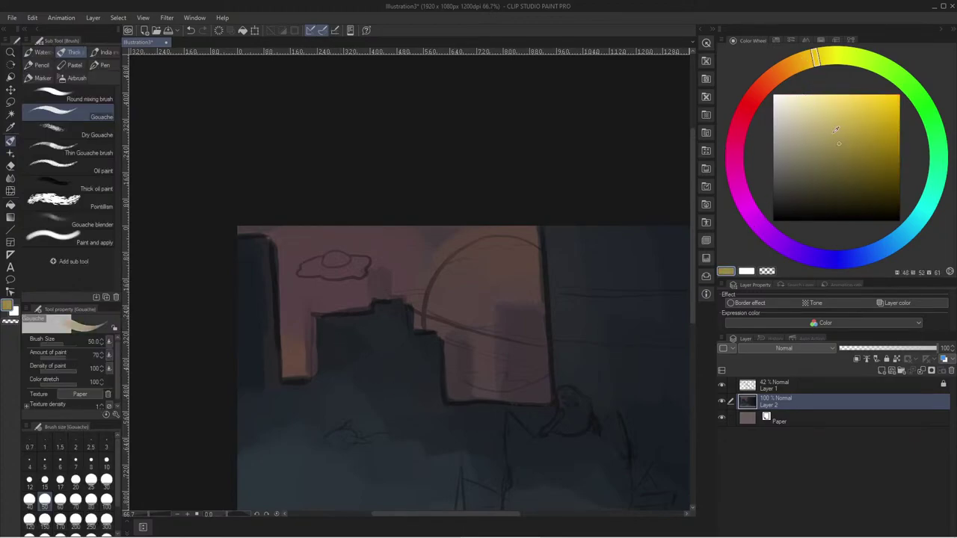
left_click(785, 69)
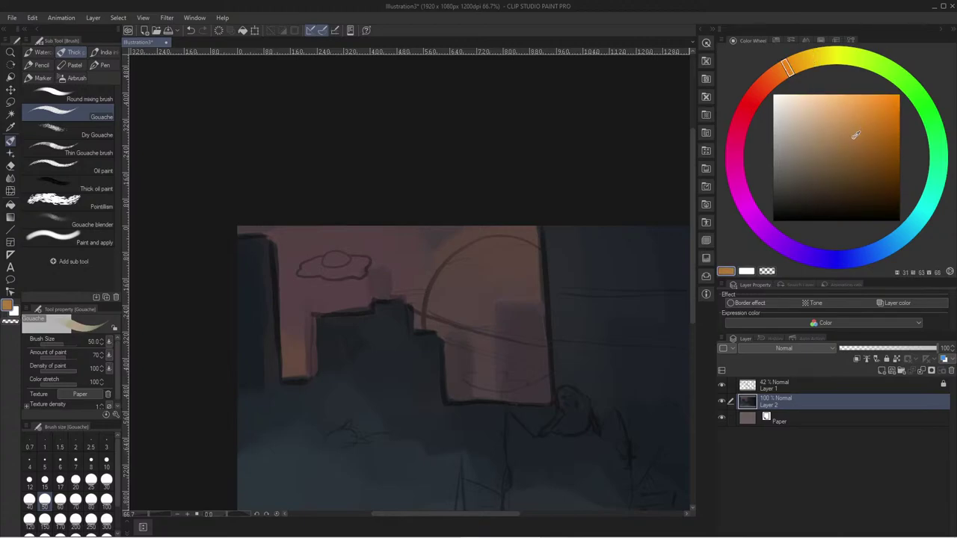
key("bracketleft")
key("bracketleft")
key("bracketleft")
key("bracketleft")
mouse_move(345, 268)
left_mouse_down()
mouse_move(366, 260)
mouse_move(327, 262)
mouse_move(347, 262)
left_mouse_up()
key("ctrl+z")
- Highlight the egg yolk with a warm yellow (hue 40, saturation 57, value 95)
left_click(833, 122)
left_click_drag(787, 73, 773, 88)
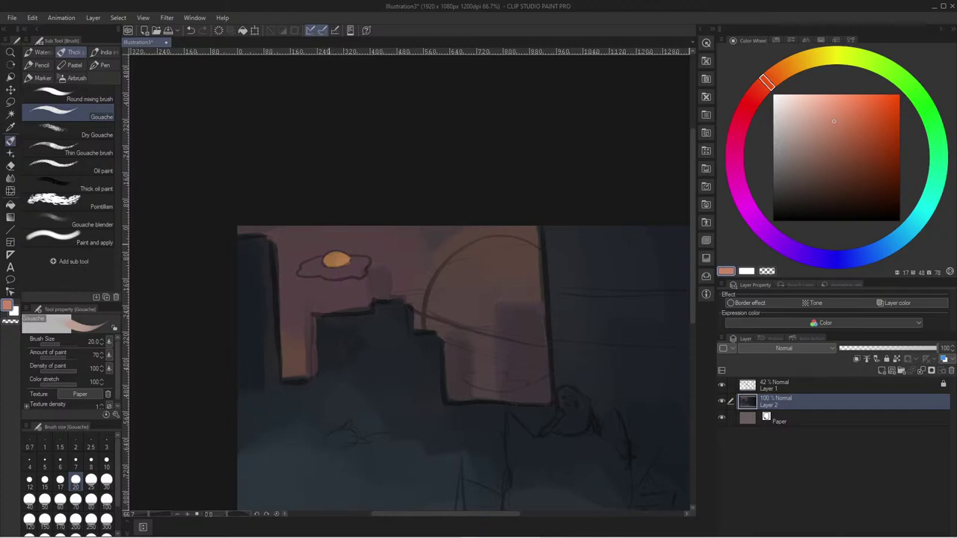
left_click_drag(782, 72, 803, 61)
left_click(845, 101)
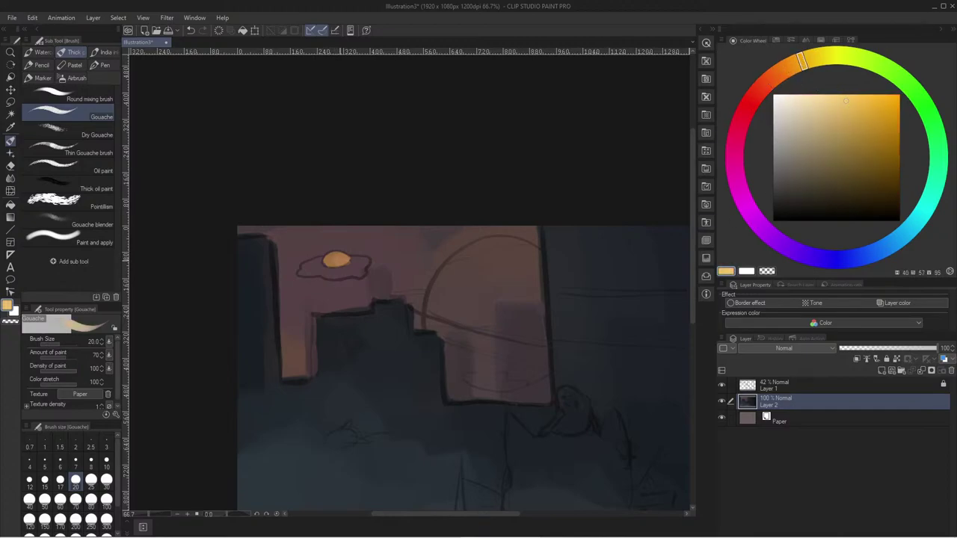
mouse_move(340, 256)
left_mouse_down()
mouse_move(333, 264)
mouse_move(351, 260)
left_mouse_up()
- Fill the egg white around the yolk with pale cream (hue 40, saturation 37, value 97)
key("bracketright")
left_click(773, 95)
key("bracketright")
key("bracketright")
key("bracketright")
key("bracketright")
key("bracketright")
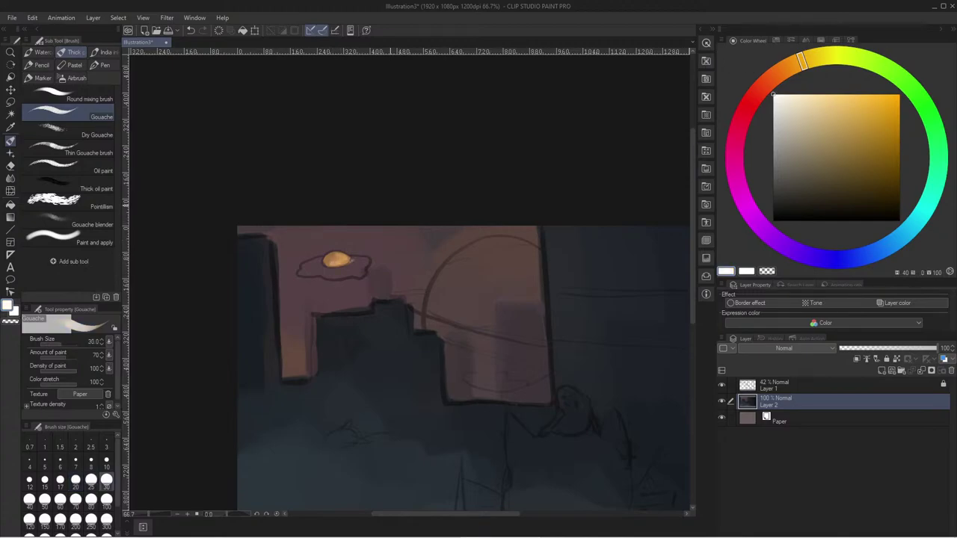
left_click(818, 97)
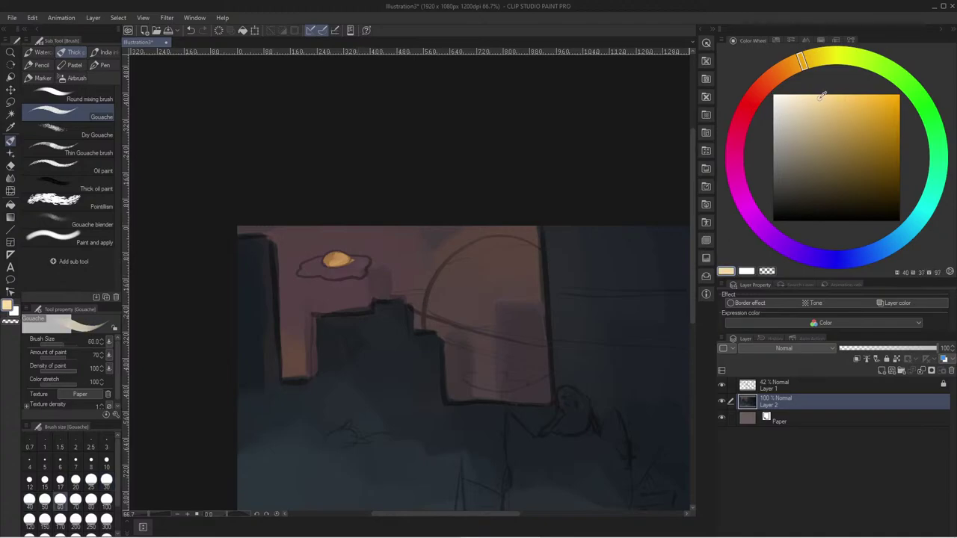
left_click(44, 500)
key("bracketright")
left_click(44, 499)
key("bracketleft")
key("bracketleft")
key("bracketleft")
mouse_move(356, 260)
left_mouse_down()
mouse_move(367, 260)
mouse_move(353, 267)
mouse_move(363, 274)
mouse_move(346, 275)
mouse_move(351, 263)
mouse_move(326, 274)
mouse_move(317, 262)
mouse_move(303, 273)
mouse_move(353, 260)
mouse_move(324, 258)
left_mouse_up()
- Repaint the egg yolk with golden yellow (hue 41, saturation 64, value 82) at brush size 25
key("[")
key("bracketleft")
left_click(336, 257, "alt")
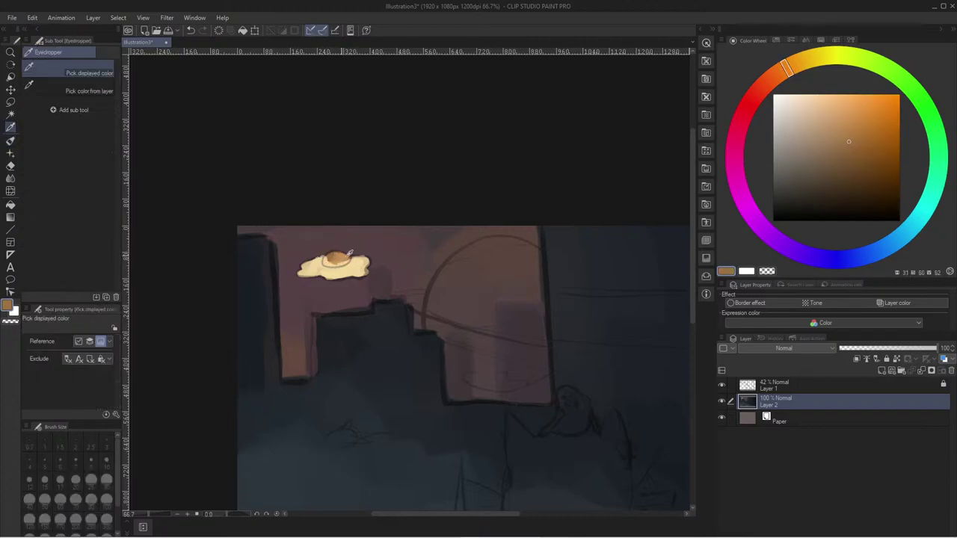
left_click(797, 68)
left_click_drag(798, 68, 805, 65)
left_click(855, 117)
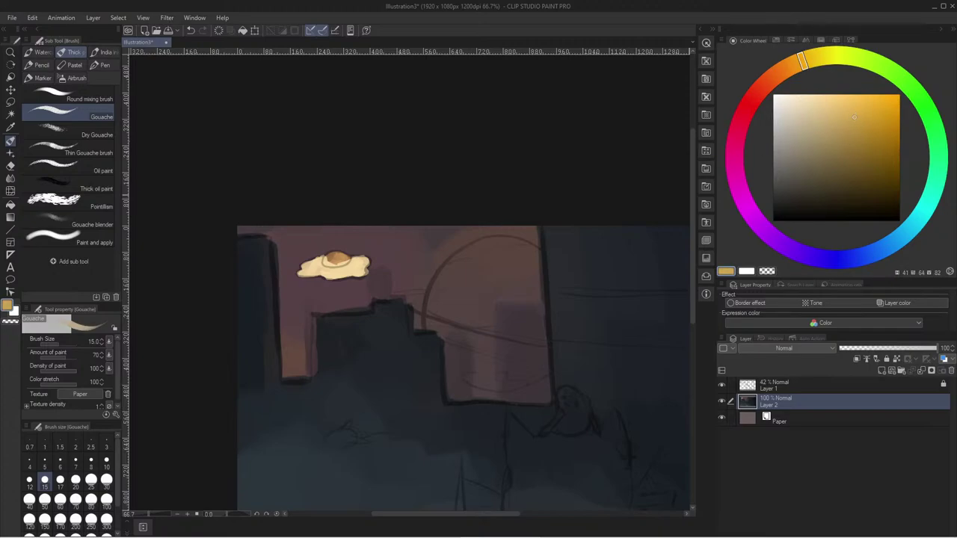
key("bracketright")
key("bracketright")
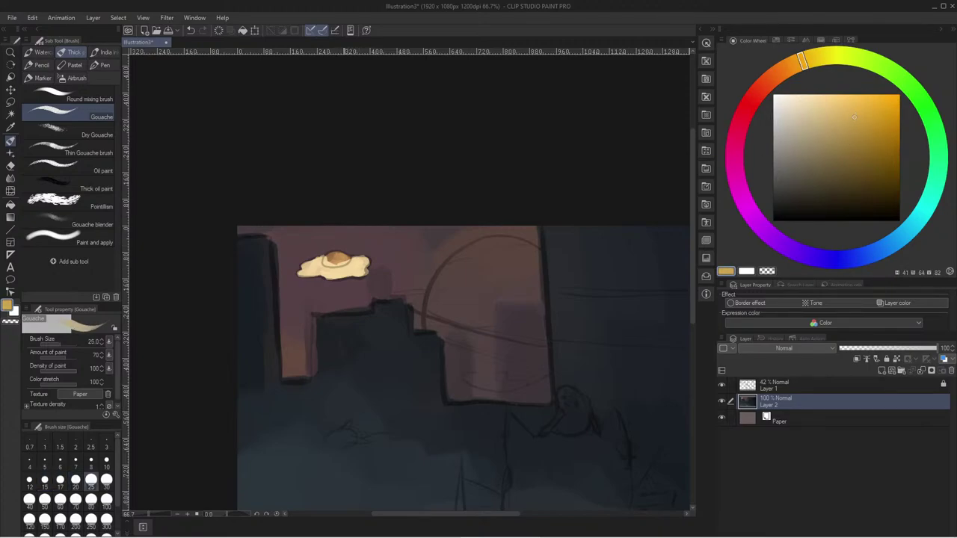
left_click_drag(343, 259, 330, 255)
- Highlight the yolk with bright yellow (hue 51, saturation 81, value 93) and the egg white with pure white
left_click_drag(803, 64, 821, 57)
left_click(876, 102)
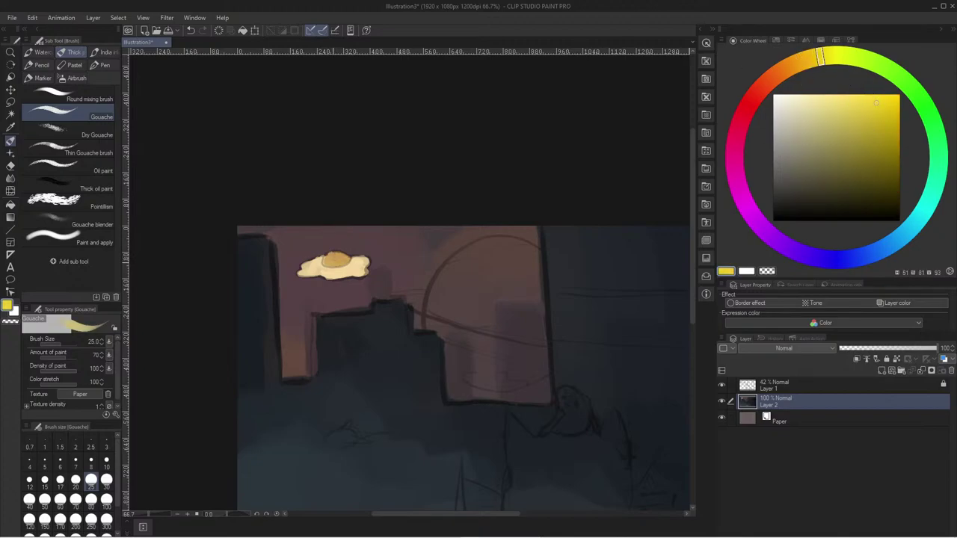
left_click(356, 264, "alt")
left_click(773, 94)
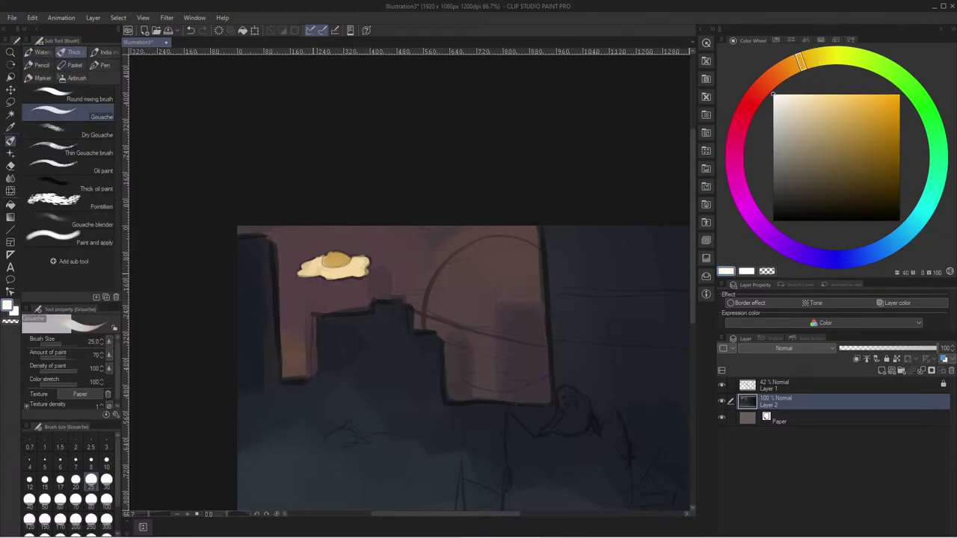
- Try to mute the egg by brushing a sampled sky color over it at a larger brush size
left_click(329, 299, "alt")
key("bracketright")
key("bracketright")
key("bracketright")
key("bracketright")
key("bracketright")
key("bracketright")
mouse_move(379, 263)
left_mouse_down()
mouse_move(345, 262)
mouse_move(366, 273)
mouse_move(360, 258)
mouse_move(329, 265)
mouse_move(327, 283)
mouse_move(362, 267)
left_mouse_up()
key("ctrl+z")
- Try to veil the egg with the rosy sky color above it using Gouache and the Round mixing brush
left_click(326, 239, "alt")
key("bracketright")
key("bracketright")
key("bracketright")
key("bracketright")
key("bracketright")
key("ctrl+z")
key("ctrl+z")
mouse_move(298, 278)
left_mouse_down()
mouse_move(307, 262)
mouse_move(308, 270)
left_mouse_up()
key("ctrl+z")
key("ctrl+z")
key("ctrl+z")
left_click(54, 96)
mouse_move(300, 281)
left_mouse_down()
mouse_move(302, 268)
mouse_move(318, 270)
left_mouse_up()
key("ctrl+z")
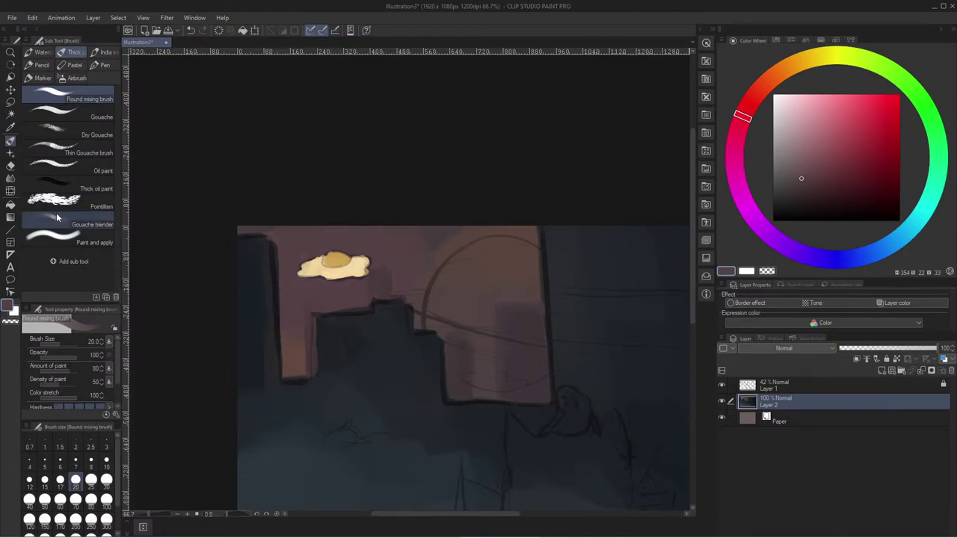
- Sample muted rose (hue 348, saturation 24, value 33) from the sky for the Gouache brush and add a new layer above Layer 2
left_click(45, 114)
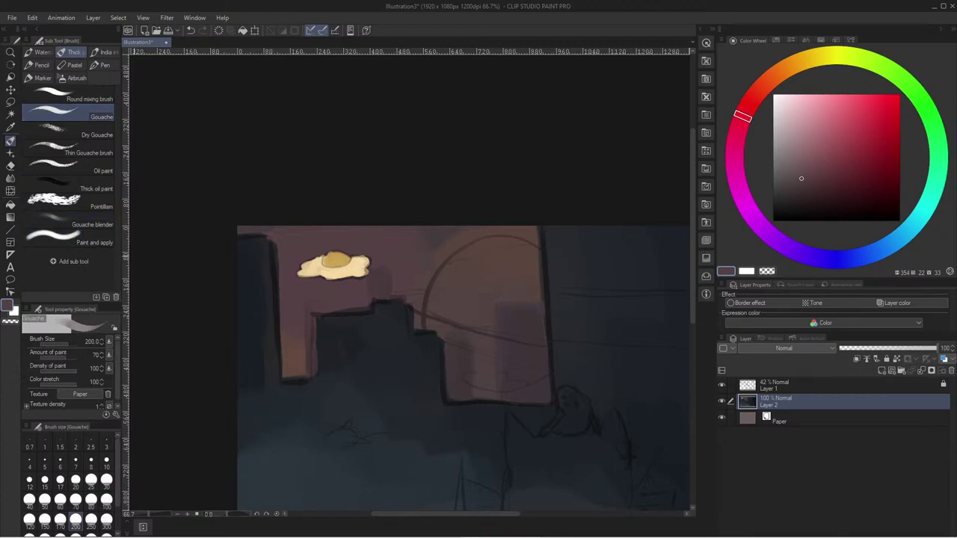
left_click(311, 300, "alt")
key("bracketright")
key("bracketright")
key("bracketright")
left_click_drag(364, 260, 344, 258)
left_click(881, 371)
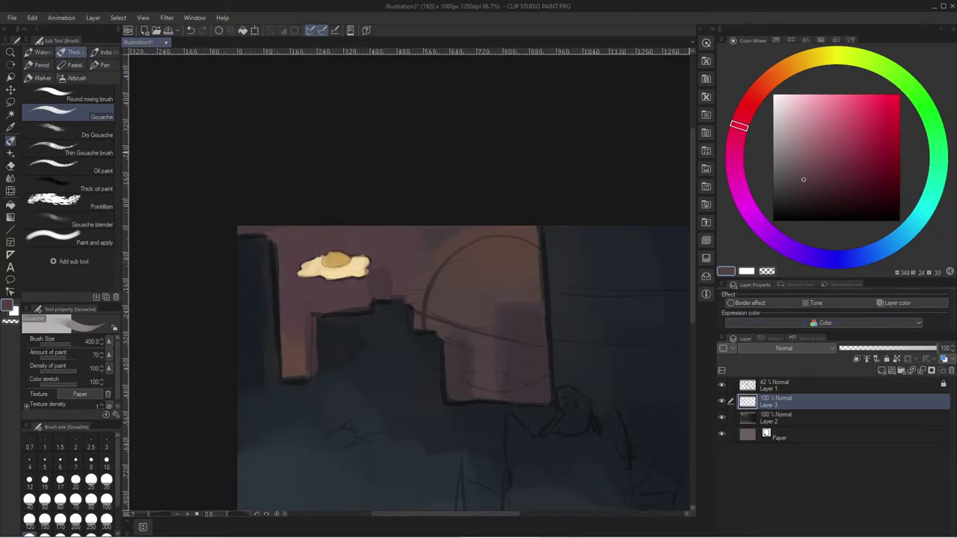
- Glaze the egg on Layer 3 with the muted rose sky color at brush size 200
left_click(76, 526)
mouse_move(367, 261)
left_mouse_down()
mouse_move(304, 272)
mouse_move(366, 262)
left_mouse_up()
key("ctrl+z")
key("ctrl+z")
left_click_drag(299, 274, 357, 268)
key("ctrl+z")
mouse_move(301, 274)
left_mouse_down()
mouse_move(344, 274)
mouse_move(340, 264)
mouse_move(365, 260)
left_mouse_up()
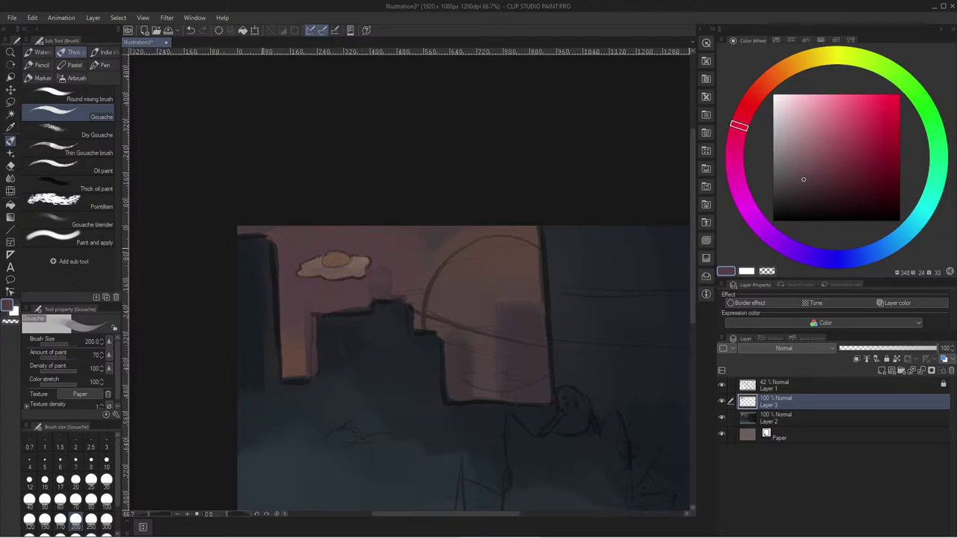
- Preview the painting without the sketch and merge Layer 3 into Layer 2
left_click(722, 385)
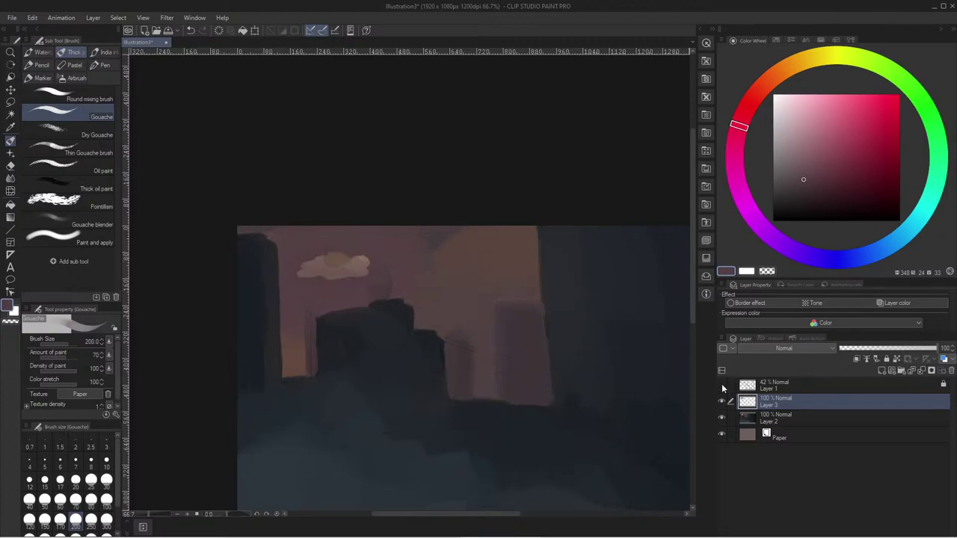
left_click(721, 385)
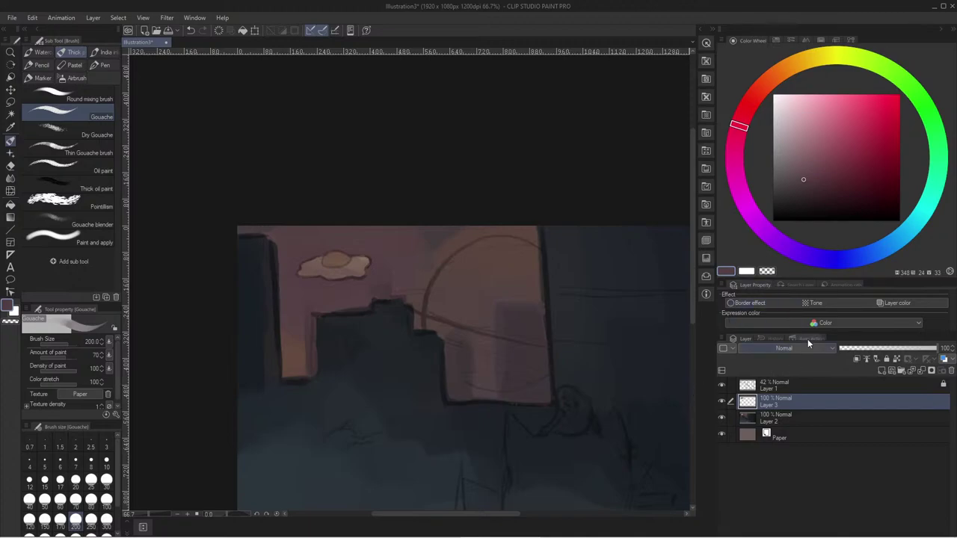
key("slash")
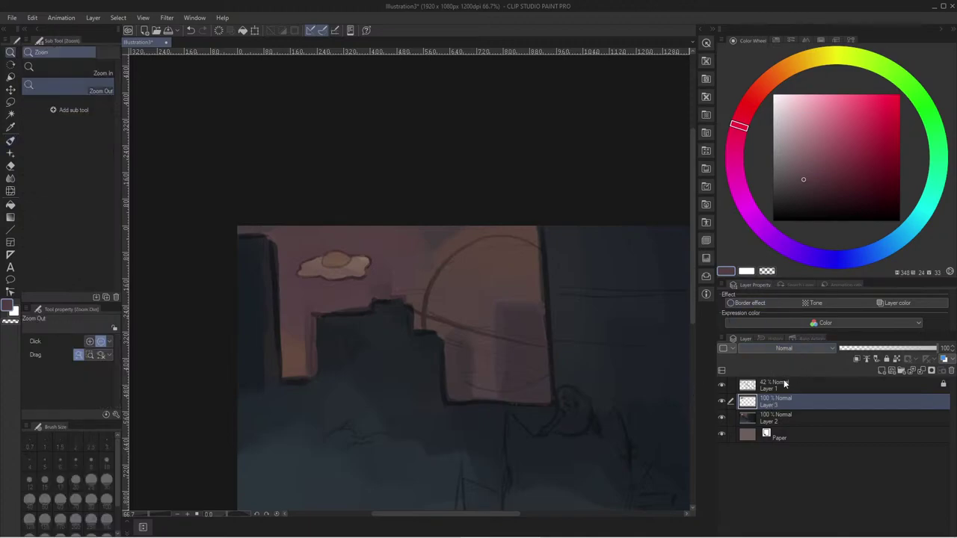
key("space")
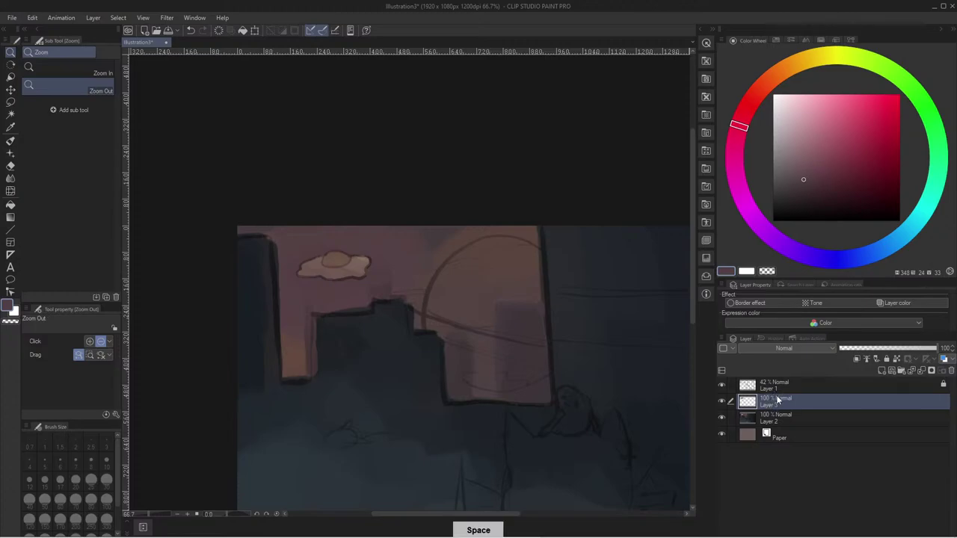
double_click(770, 402)
left_click(815, 405)
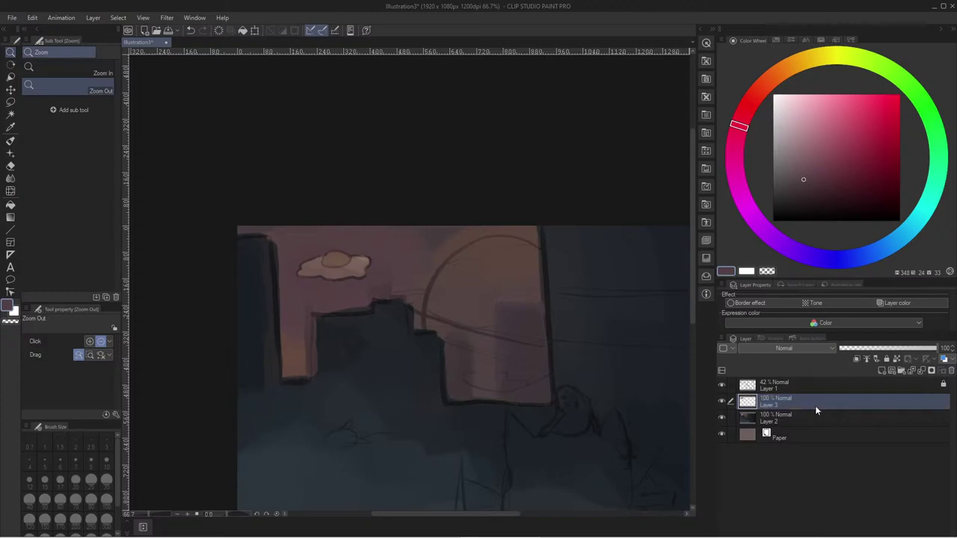
right_click(813, 405)
left_click(851, 348)
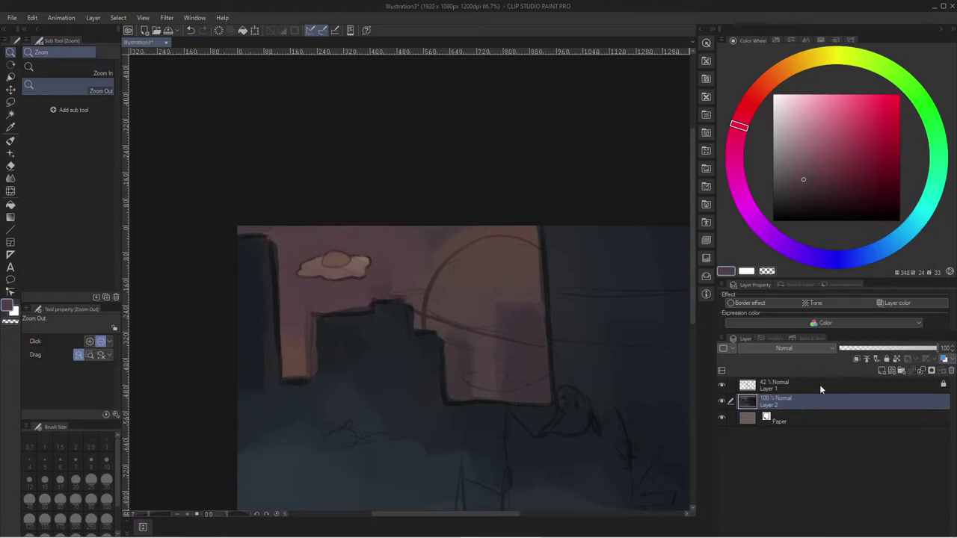
- Brush light purple (hue 298, saturation 41, value 75) across the planet's ring area at Gouache size 30, undoing the last stroke
left_click_drag(298, 349, 229, 342)
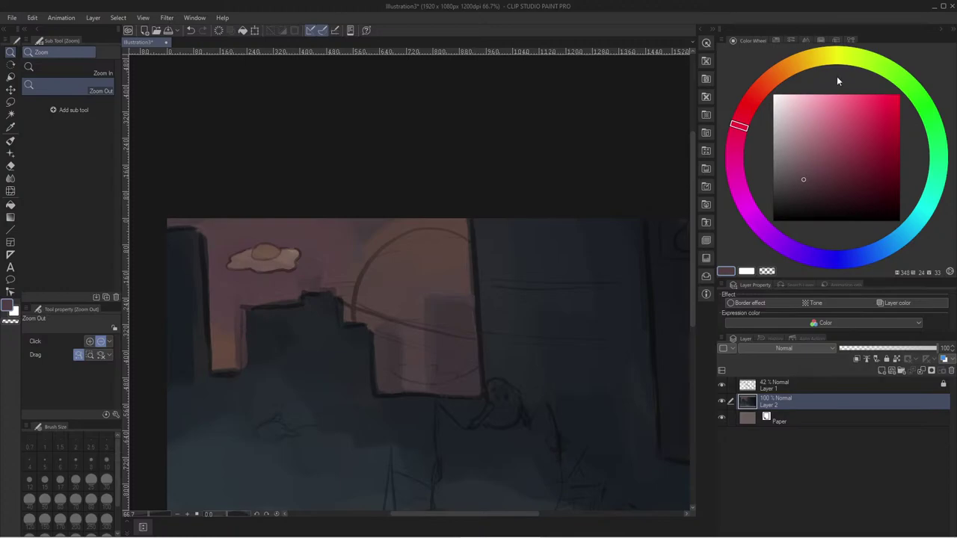
left_click(832, 155)
left_click_drag(742, 147, 750, 211)
left_click(824, 150)
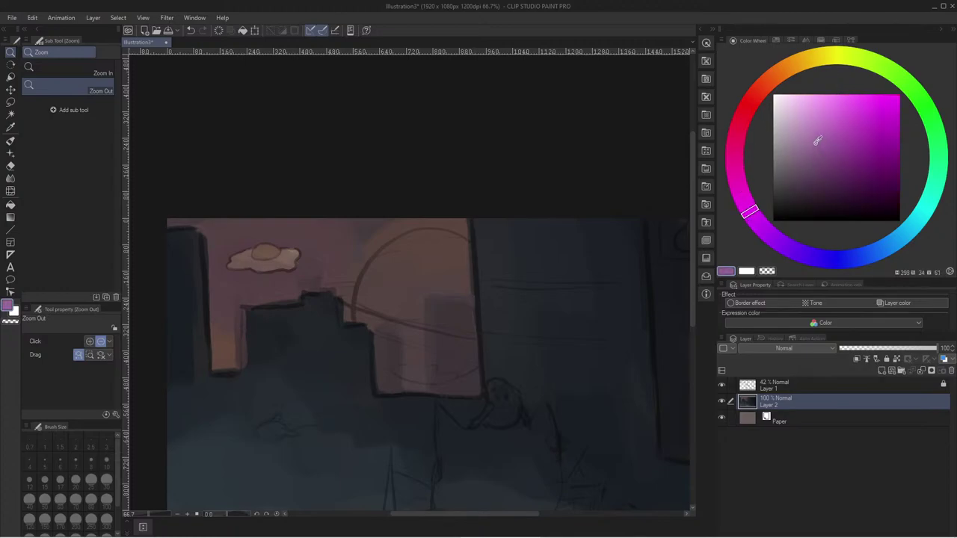
left_click(872, 148)
left_click_drag(835, 125, 824, 126)
key("b")
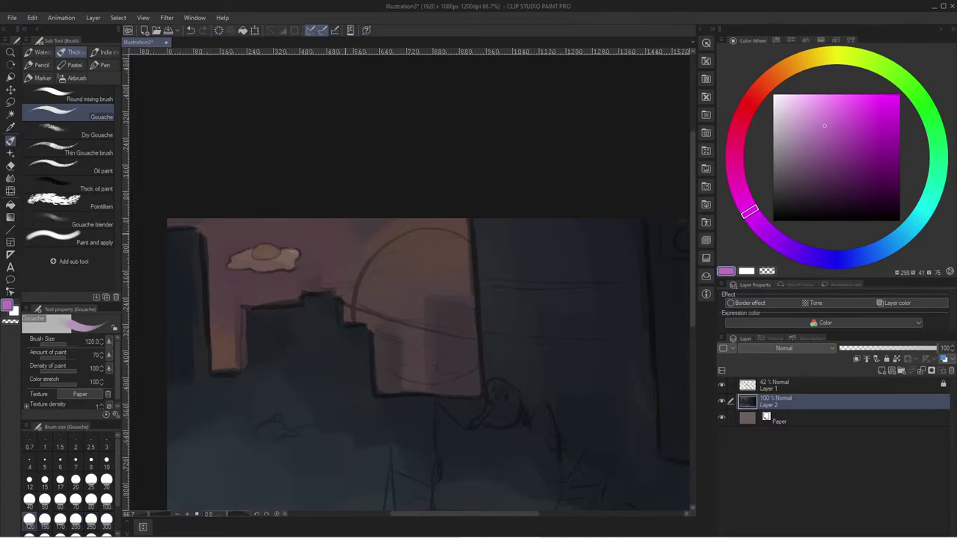
left_click(76, 499)
left_click(107, 479)
left_click_drag(459, 265, 450, 239)
key("ctrl+z")
- Paint the planet's ring along the sketch line in muted purple (hue 298, saturation 31, value 51)
left_click(812, 156)
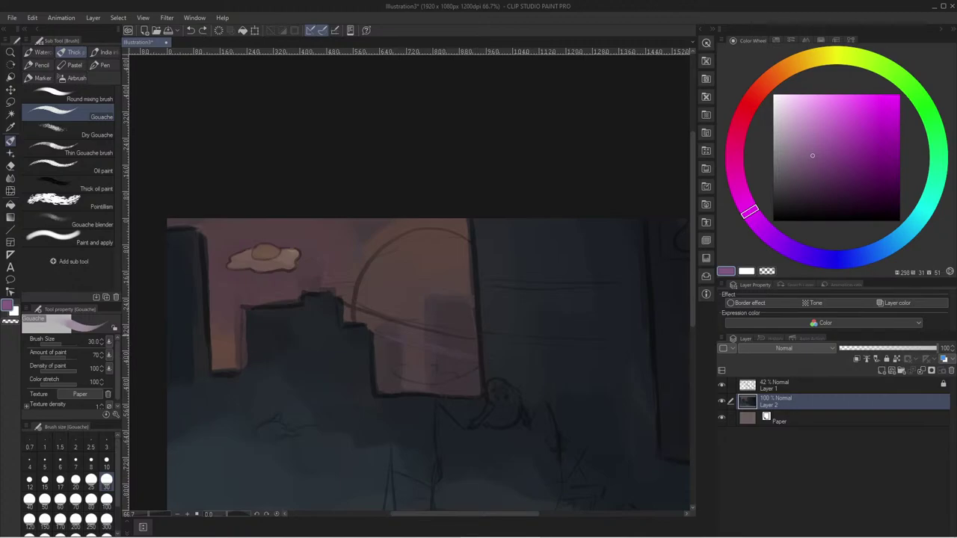
left_click_drag(376, 330, 342, 297)
left_click_drag(428, 327, 476, 338)
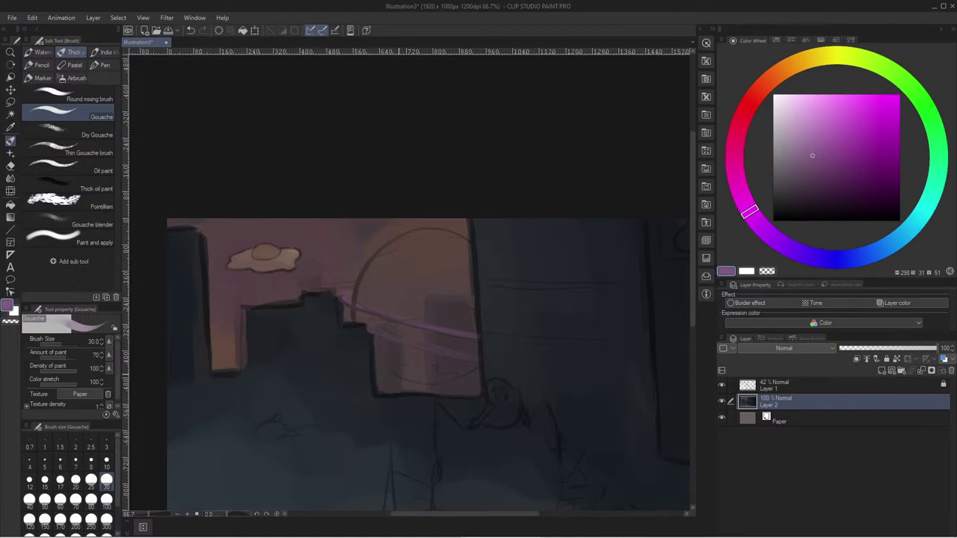
- Test pink (hue 352, saturation 52, value 80) on the planet at brush size 30 and undo the excess strokes
left_click_drag(842, 102, 850, 128)
mouse_move(823, 145)
left_mouse_down()
mouse_move(807, 155)
mouse_move(823, 112)
mouse_move(892, 151)
mouse_move(806, 109)
mouse_move(827, 136)
mouse_move(827, 111)
mouse_move(814, 128)
mouse_move(866, 94)
mouse_move(865, 126)
mouse_move(838, 119)
left_mouse_up()
key("space")
left_click(741, 120)
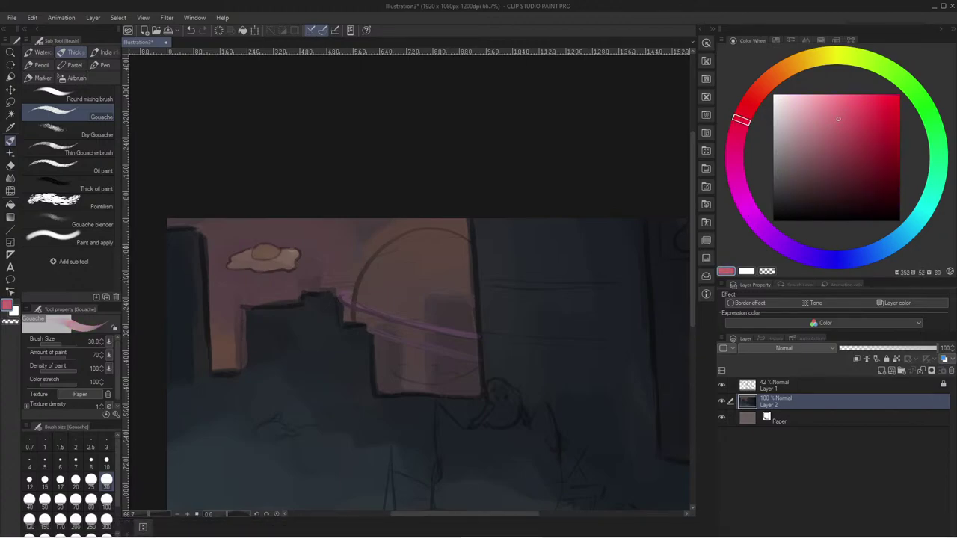
mouse_move(452, 244)
left_mouse_down()
mouse_move(462, 238)
mouse_move(459, 281)
left_mouse_up()
key("ctrl+z")
key("ctrl+z")
- Fill the planet with sampled muted red (hue 358, saturation 32, value 43) at brush size 70, refining its edges at size 30
key("u")
key("i")
left_click(438, 252)
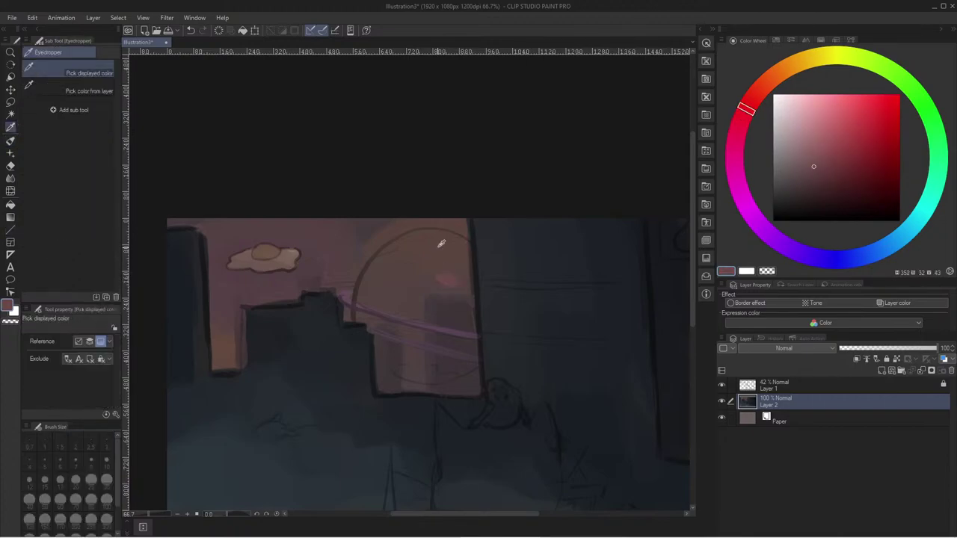
key("b")
key("]")
key("bracketright")
key("bracketright")
key("bracketright")
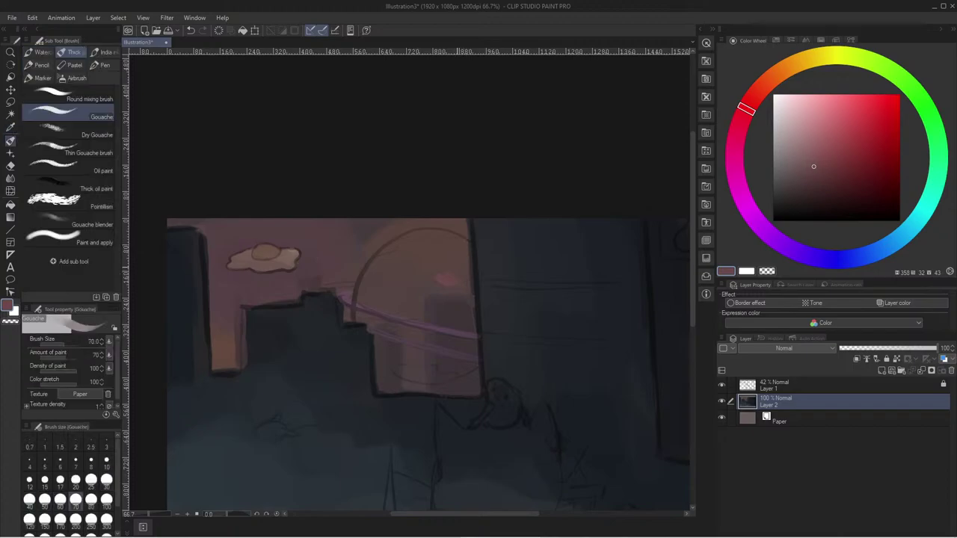
left_click_drag(460, 275, 453, 251)
key("bracketleft")
key("bracketleft")
key("bracketleft")
key("bracketleft")
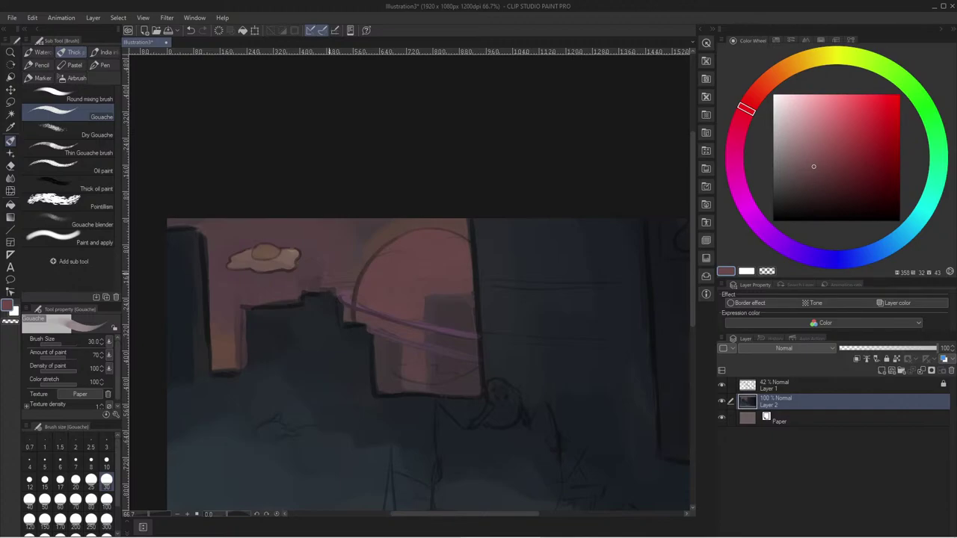
- Repaint the distant towers over the ring with their sampled gray-mauve tones and tidy the dark building's edge in dark blue
left_click(438, 306, "alt")
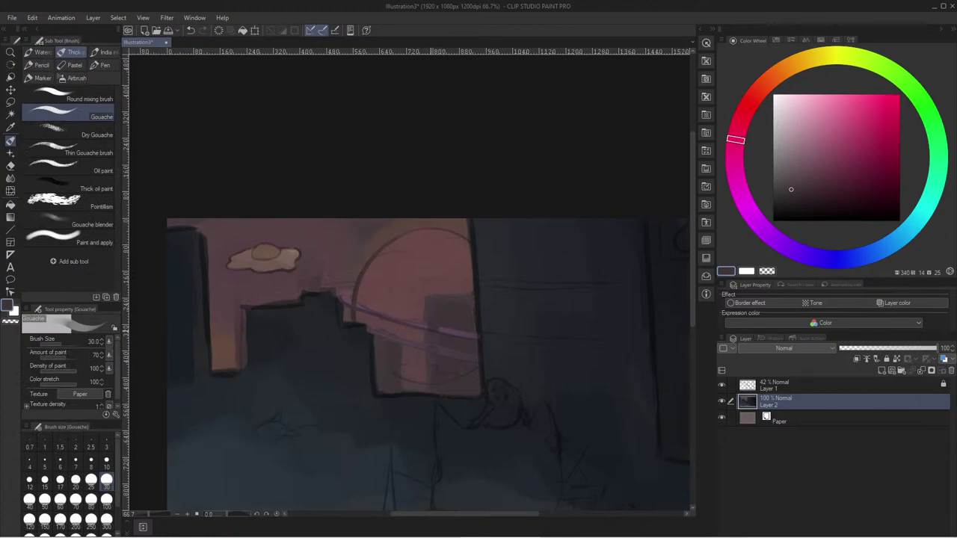
mouse_move(434, 327)
left_mouse_down()
mouse_move(450, 332)
mouse_move(462, 361)
left_mouse_up()
left_click(385, 343, "alt")
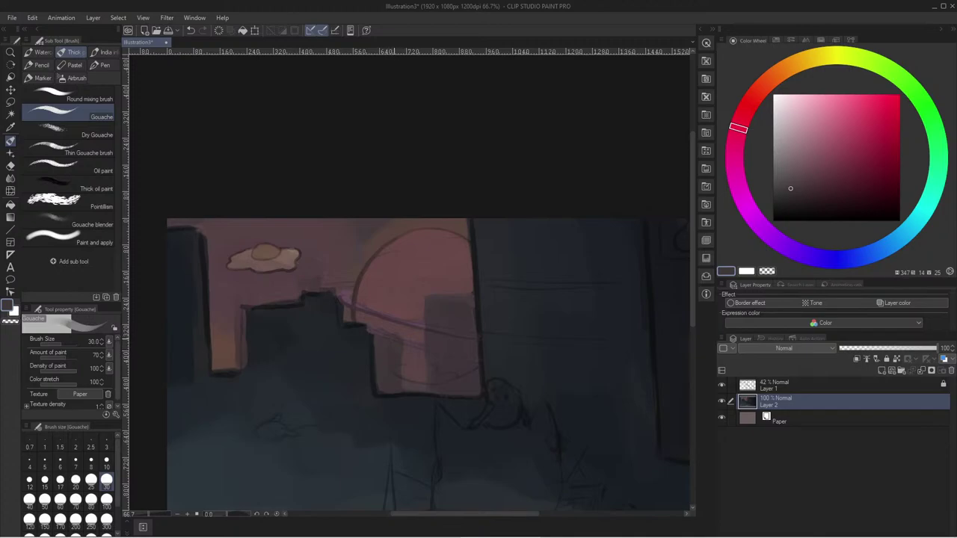
left_click(344, 306, "alt")
left_click(338, 314, "alt")
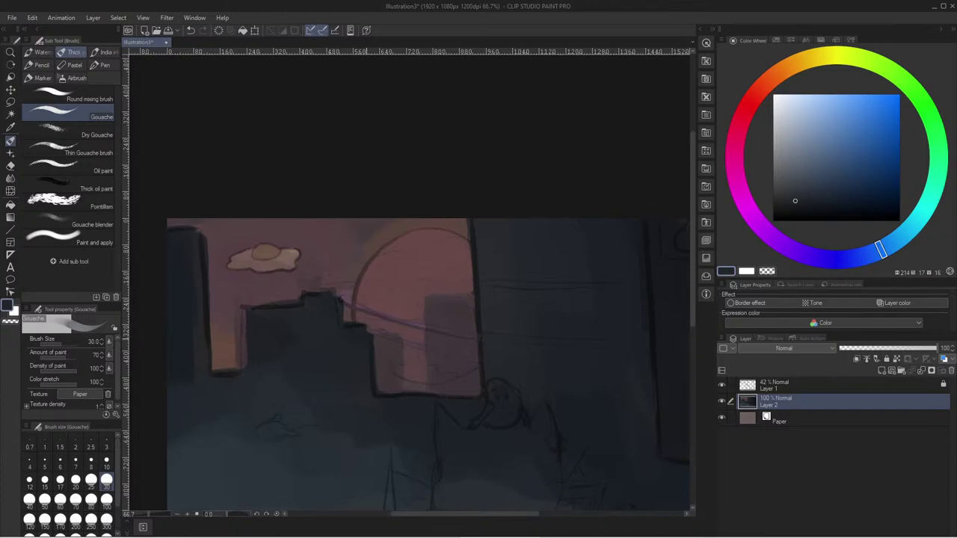
key("alt")
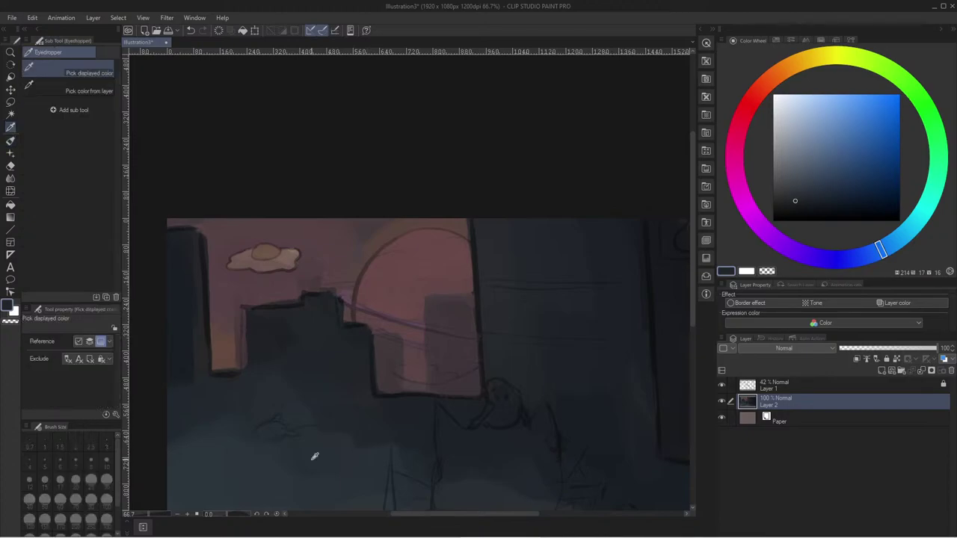
- Paint a lighter pink highlight on the planet's left side using white blended with sampled planet color
left_click(396, 273, "alt")
left_click_drag(803, 124, 773, 94)
left_click_drag(383, 255, 411, 256)
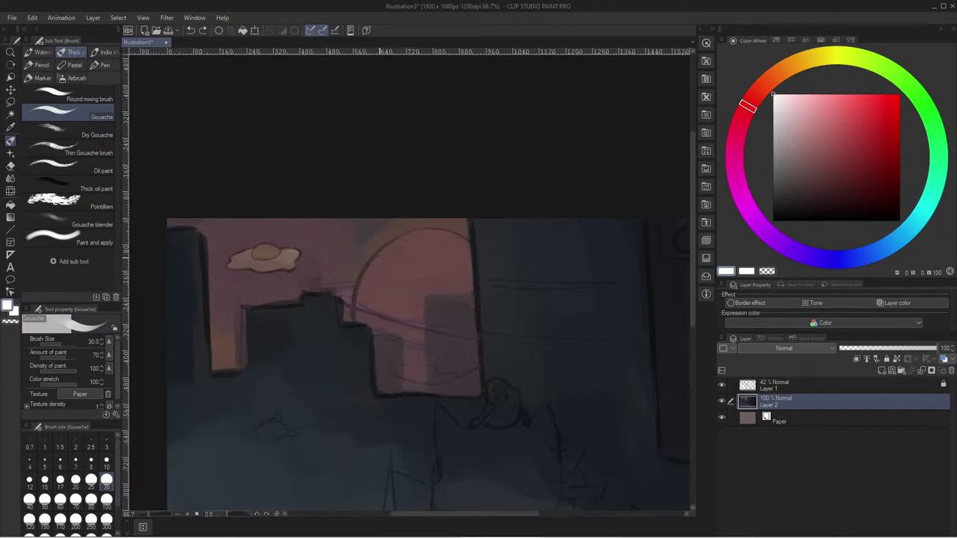
left_click_drag(412, 257, 384, 260)
left_click(402, 264, "alt")
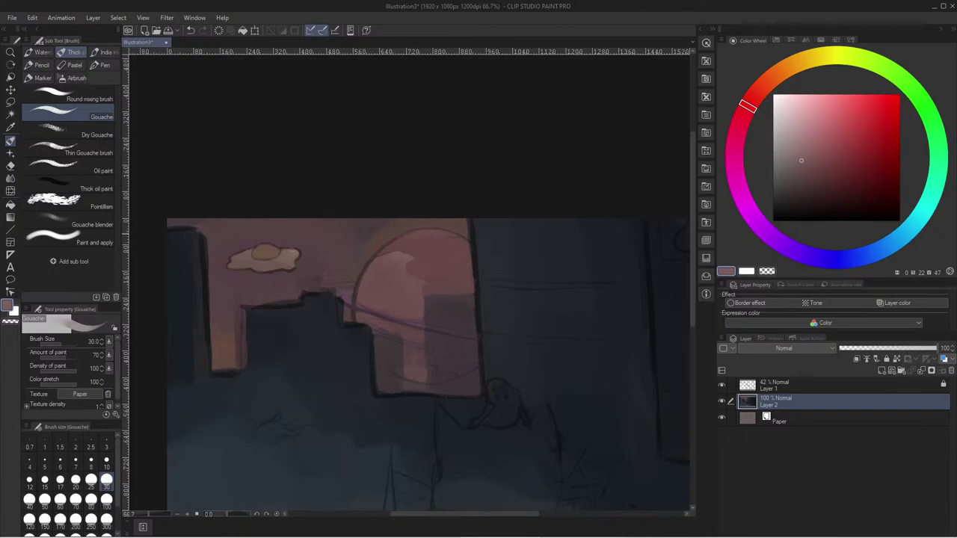
- Hide the sketch layer and refine the planet's upper area and the adjacent sky with sampled colors
left_click(721, 384)
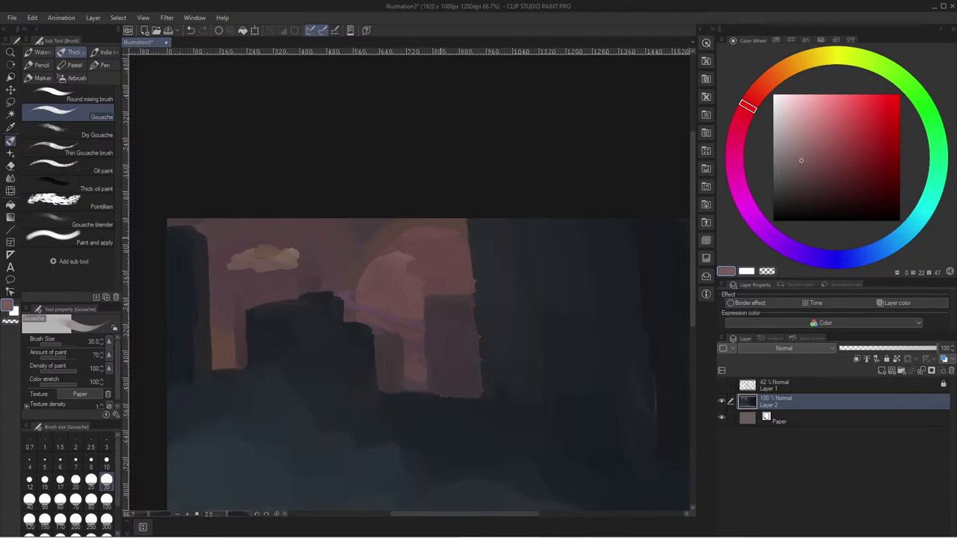
left_click(465, 240, "alt")
left_click(346, 283, "alt")
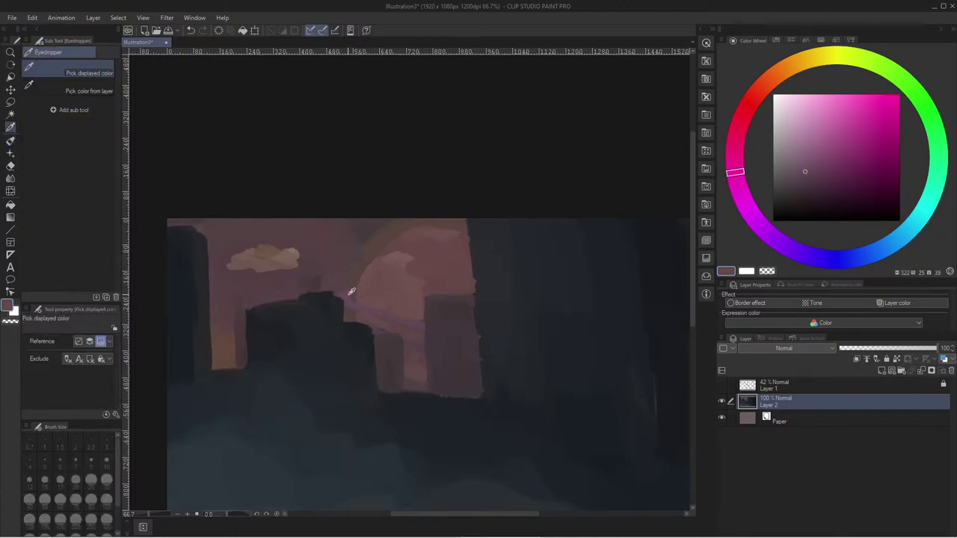
left_click(351, 282, "alt")
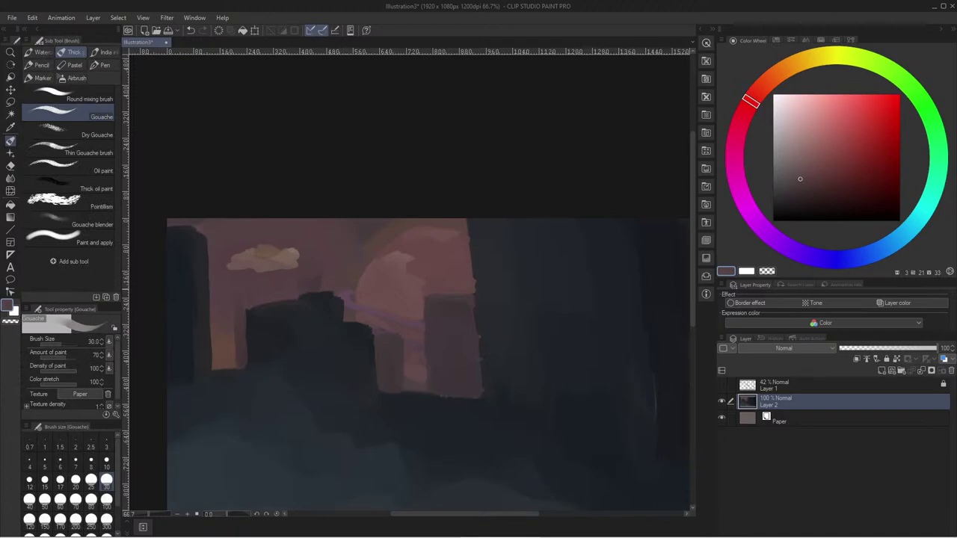
- Touch up the planet and sky around the ring with sampled muted reds and pale pink (hue 2, saturation 15, value 80) at brush size 17–40
left_click(349, 300, "alt")
key("bracketleft")
key("bracketleft")
key("bracketleft")
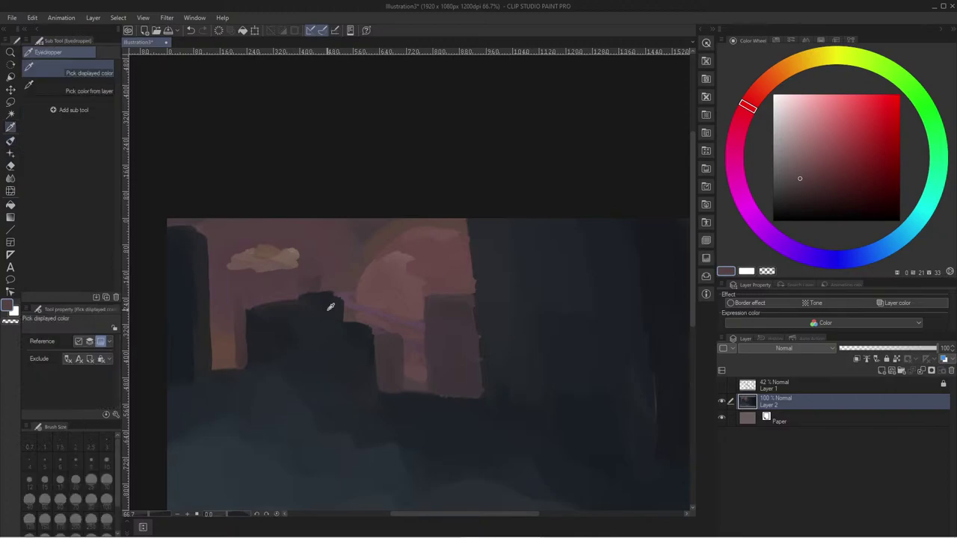
left_click(404, 260, "alt")
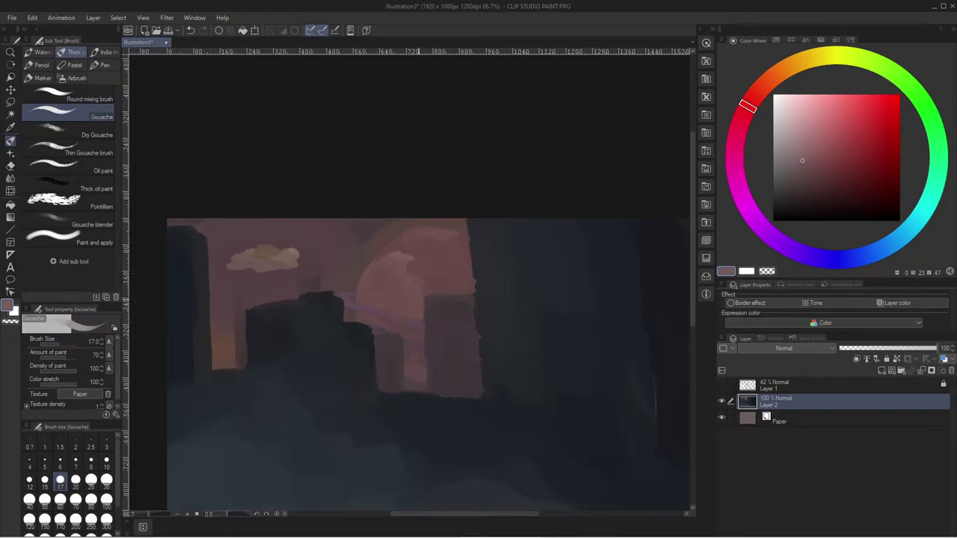
left_click(800, 117)
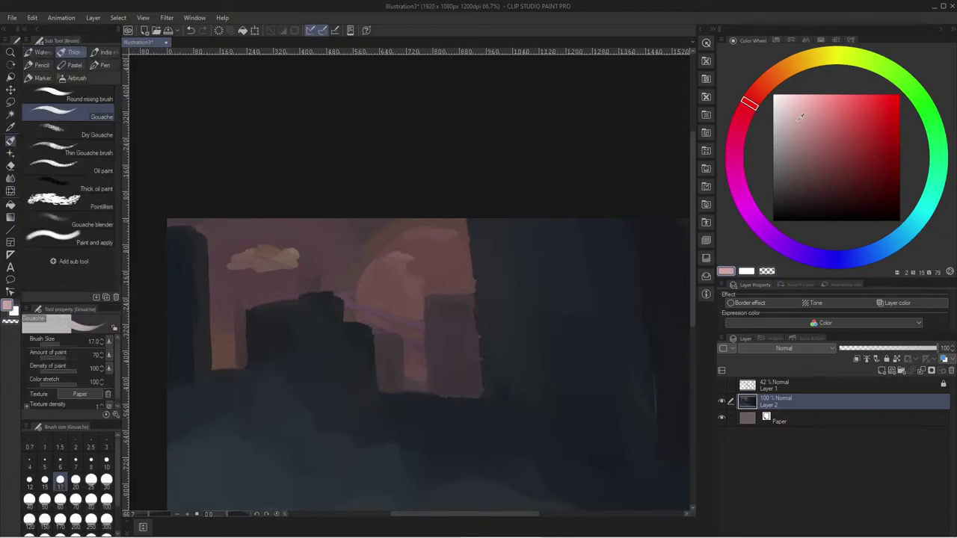
key("bracketright")
key("bracketright")
key("bracketright")
key("bracketright")
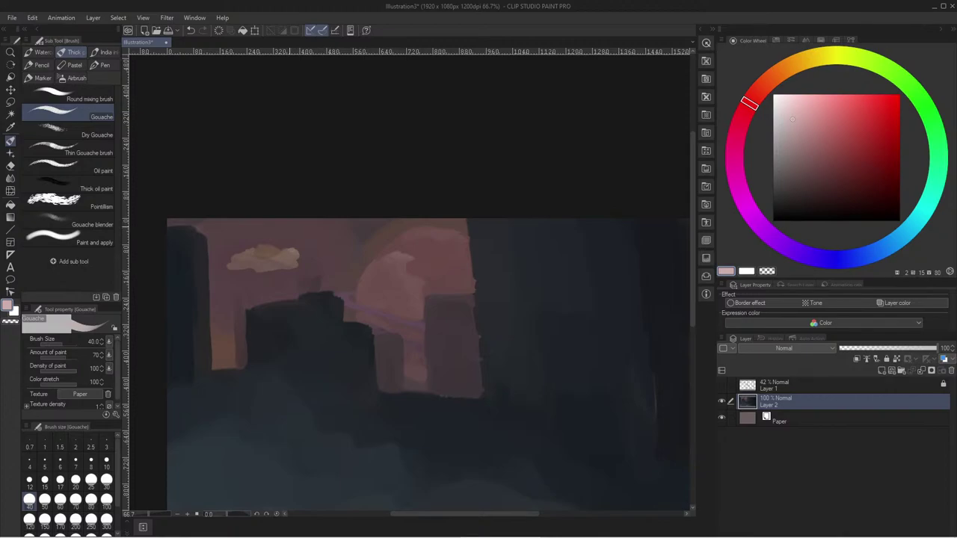
left_click(366, 316, "alt")
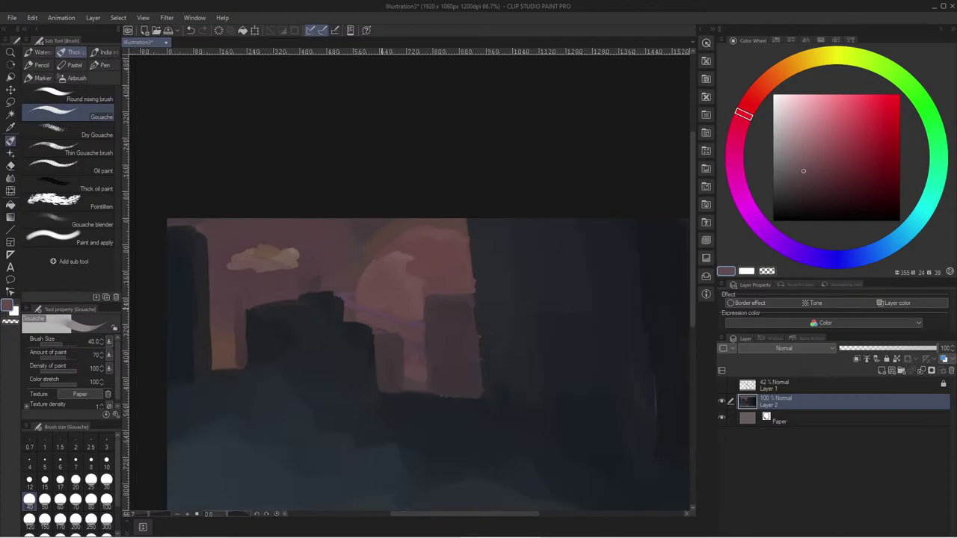
- Paint over the foreground mound and ground with sampled blue-gray (hue 210, saturation 18, value 26), enlarging the brush to size 200
scroll(382, 308, "down", 1)
scroll(382, 309, "up", 1)
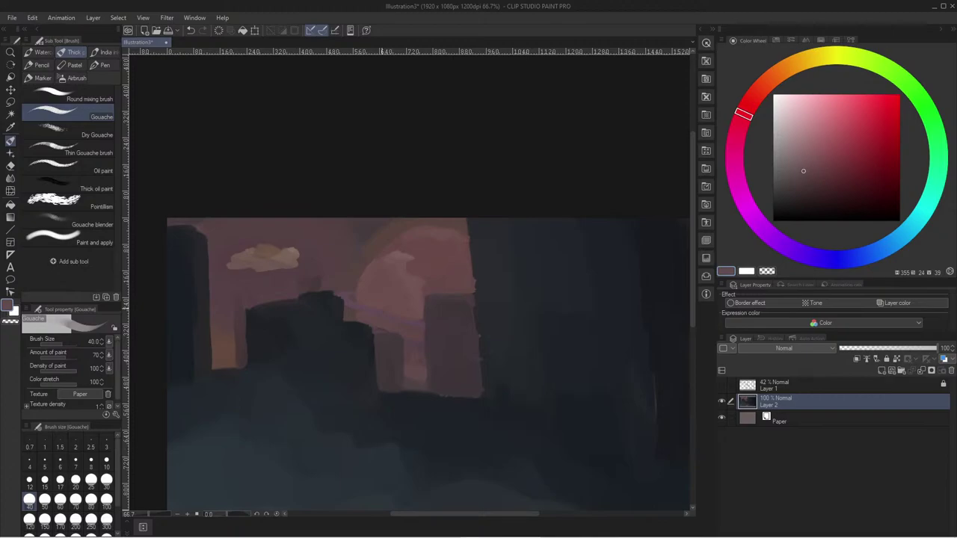
scroll(381, 308, "down", 1)
scroll(381, 308, "up", 1)
scroll(381, 308, "down", 1)
scroll(256, 362, "down", 1)
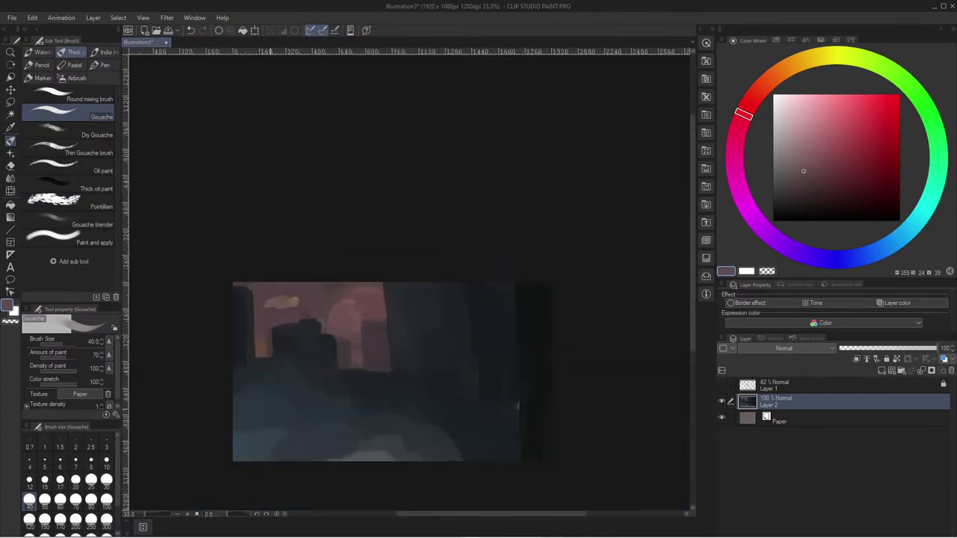
left_click_drag(269, 386, 258, 356)
scroll(258, 356, "up", 1)
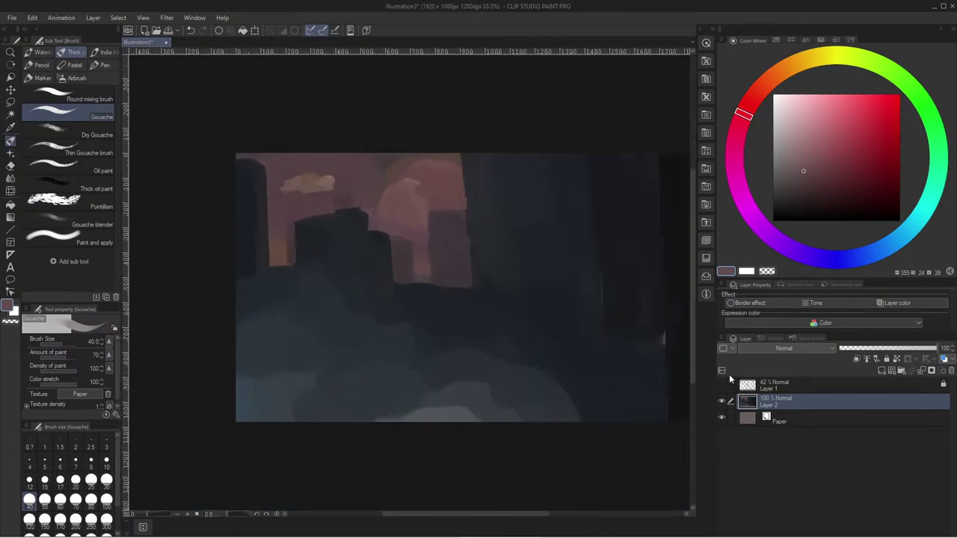
key("u")
key("b")
left_click(480, 409, "alt")
key("]")
key("]")
key("]")
key("]")
key("]")
key("]")
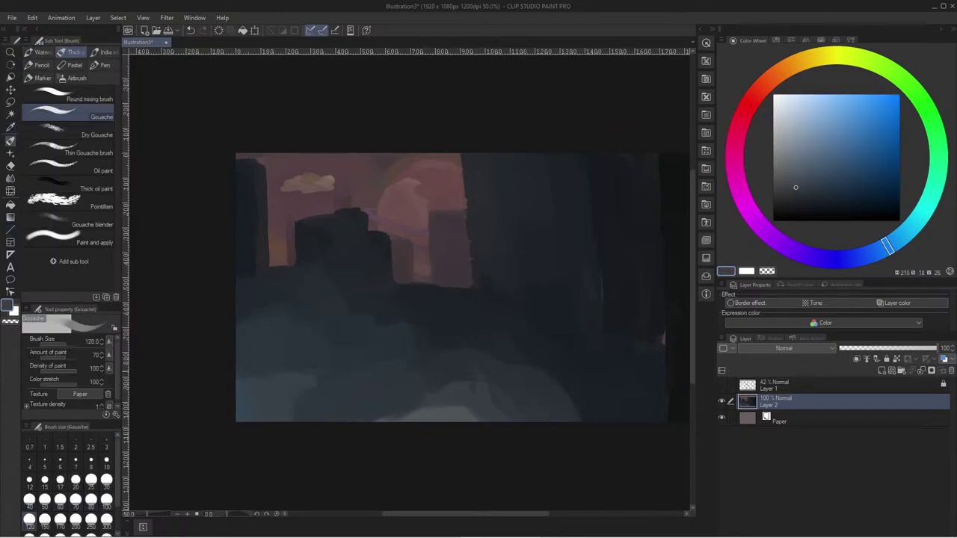
key("[")
key("[")
key("]")
key("]")
key("]")
key("]")
key("]")
left_click_drag(532, 376, 576, 414)
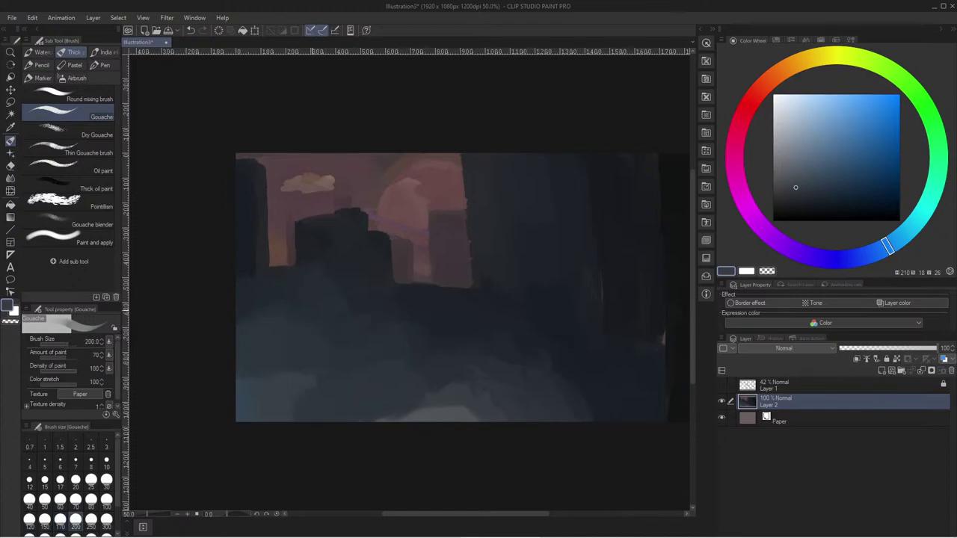
- Blend the buildings' bases and the foreground ground with sampled dark blue and blue-gray tones at brush size 200
left_click(314, 305, "alt")
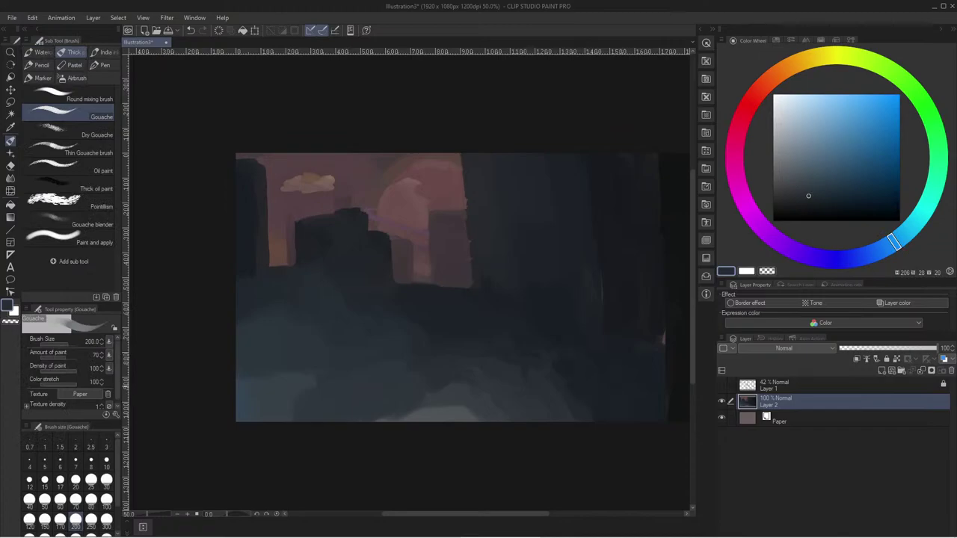
left_click_drag(402, 329, 287, 305)
left_click(347, 391, "alt")
left_click_drag(355, 382, 308, 386)
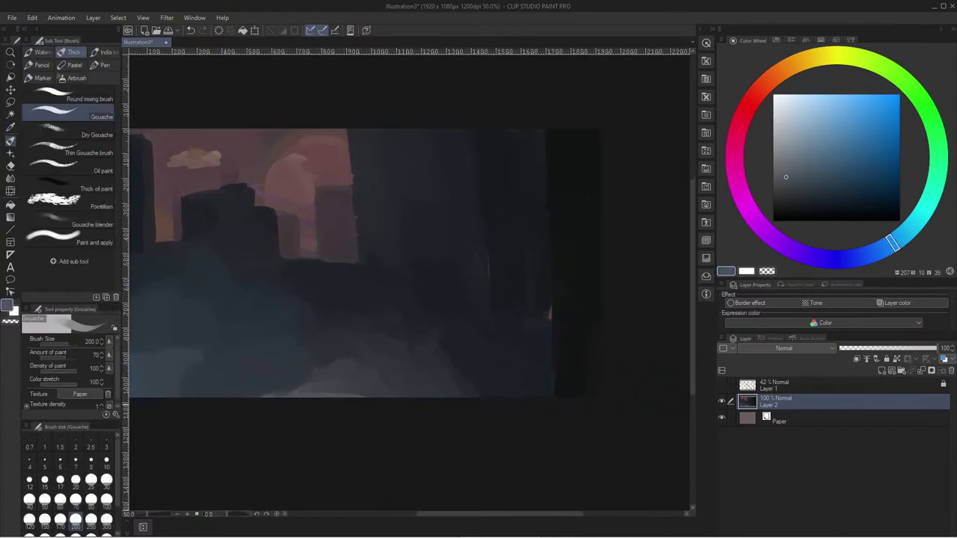
left_click(387, 380, "alt")
left_click(420, 351, "alt")
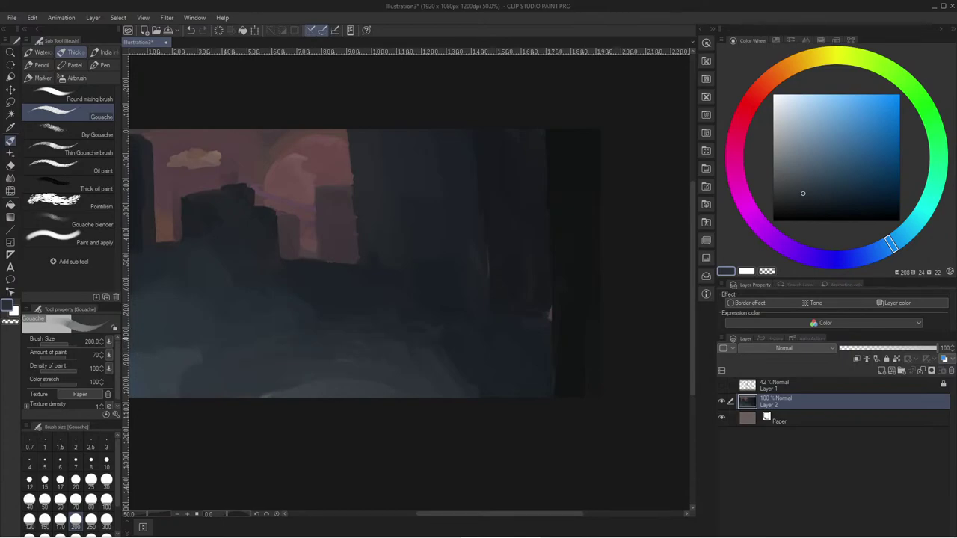
left_click(284, 314, "alt")
- Show the sketch layer and prepare a white brush at size 70 for the small finned shape in the foreground
left_click(721, 384)
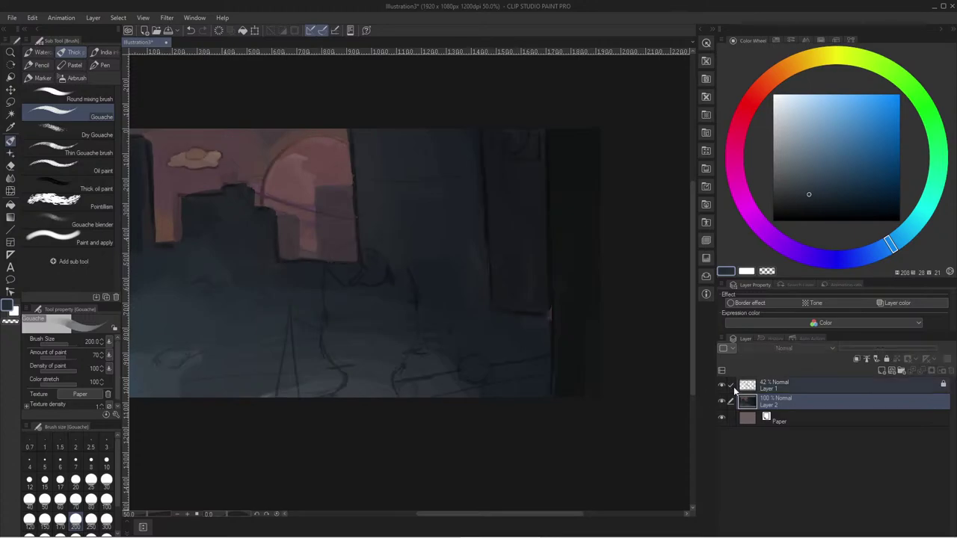
left_click_drag(215, 377, 354, 389)
scroll(354, 390, "up", 2)
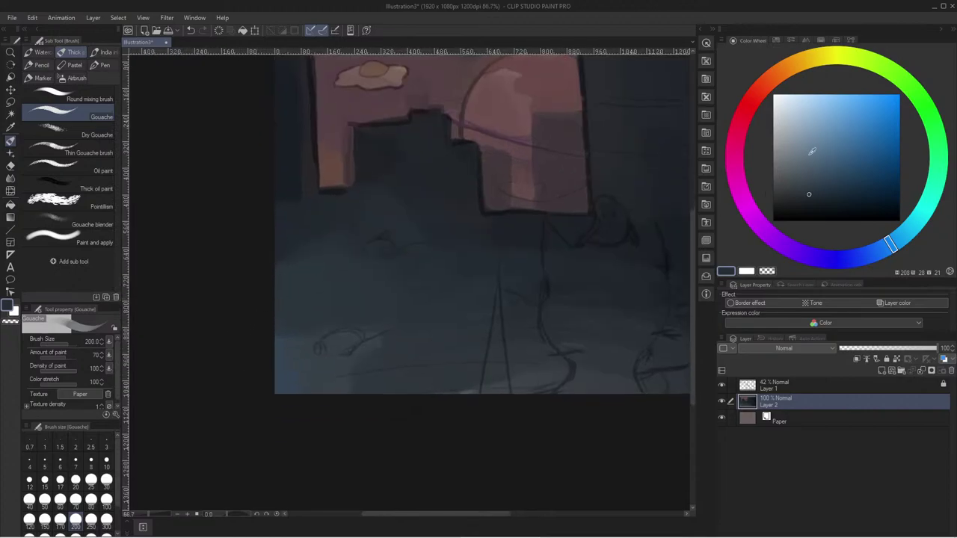
left_click(773, 94)
key("bracketleft")
key("bracketleft")
key("bracketleft")
key("bracketleft")
key("bracketleft")
key("bracketleft")
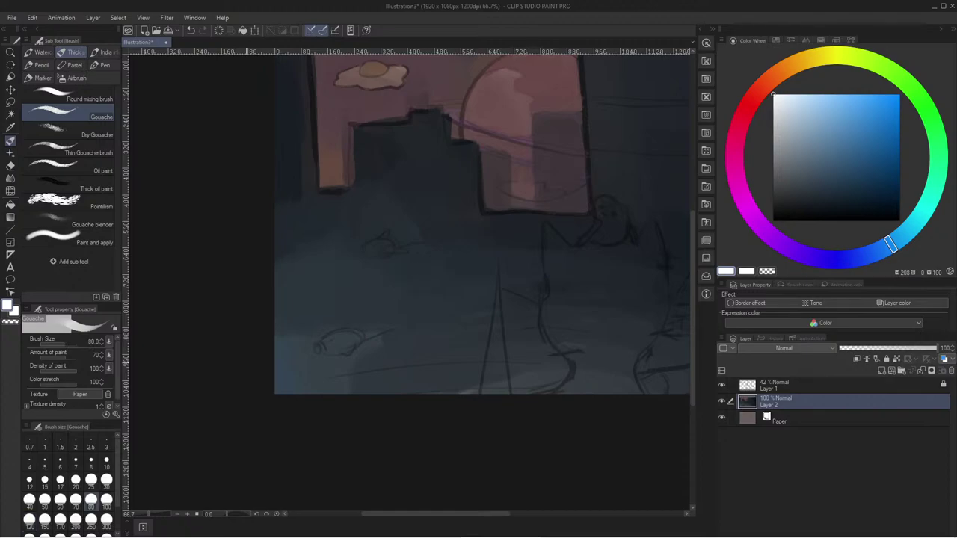
scroll(275, 394, "up", 1)
left_click_drag(299, 213, 203, 322)
scroll(229, 314, "up", 2)
scroll(262, 316, "up", 2)
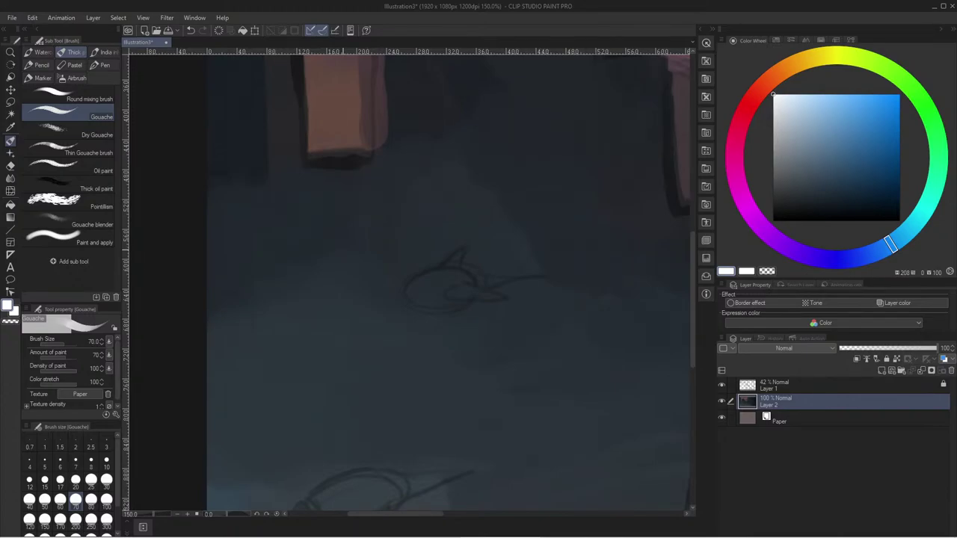
- Paint the small finned shape's oval body and fins in light blue-gray (hue 208, saturation 14, value 64), reducing the brush to size 12
left_click_drag(785, 116, 794, 137)
key("bracketleft")
key("bracketleft")
key("bracketleft")
mouse_move(438, 285)
left_mouse_down()
mouse_move(463, 297)
mouse_move(416, 305)
mouse_move(424, 279)
mouse_move(408, 303)
mouse_move(441, 279)
mouse_move(453, 289)
mouse_move(452, 275)
mouse_move(428, 297)
mouse_move(452, 278)
mouse_move(436, 276)
mouse_move(455, 259)
mouse_move(498, 297)
mouse_move(481, 292)
left_mouse_up()
key("ctrl+z")
key("bracketleft")
key("bracketleft")
key("bracketleft")
key("bracketleft")
key("bracketleft")
key("bracketleft")
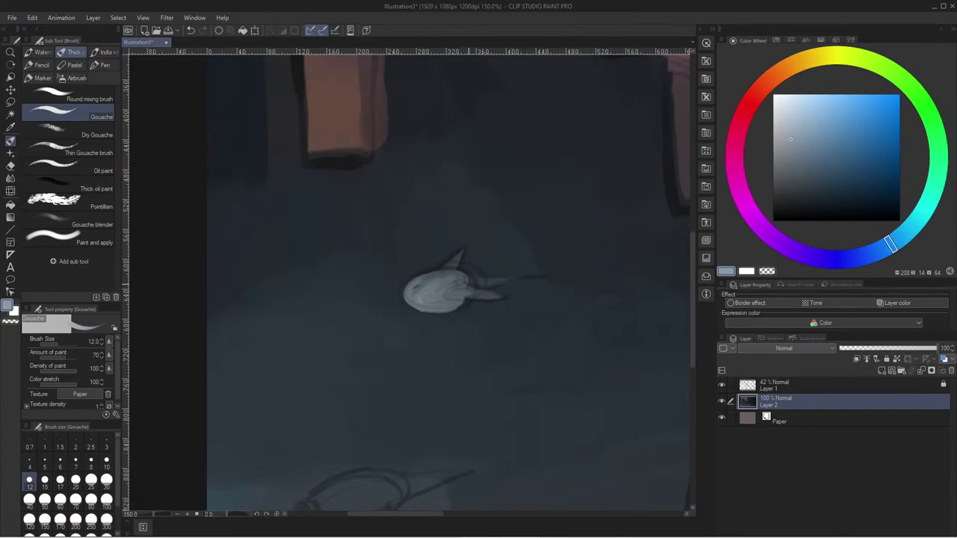
- Refine the finned shape with sampled blue-gray tones, checking it briefly with the sketch layer hidden
left_click(414, 295, "alt")
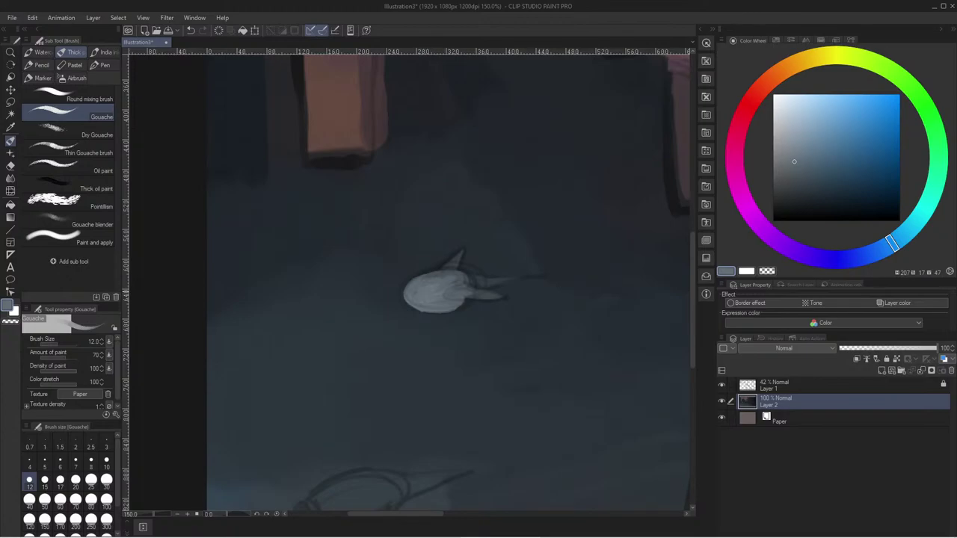
left_click(458, 256, "alt")
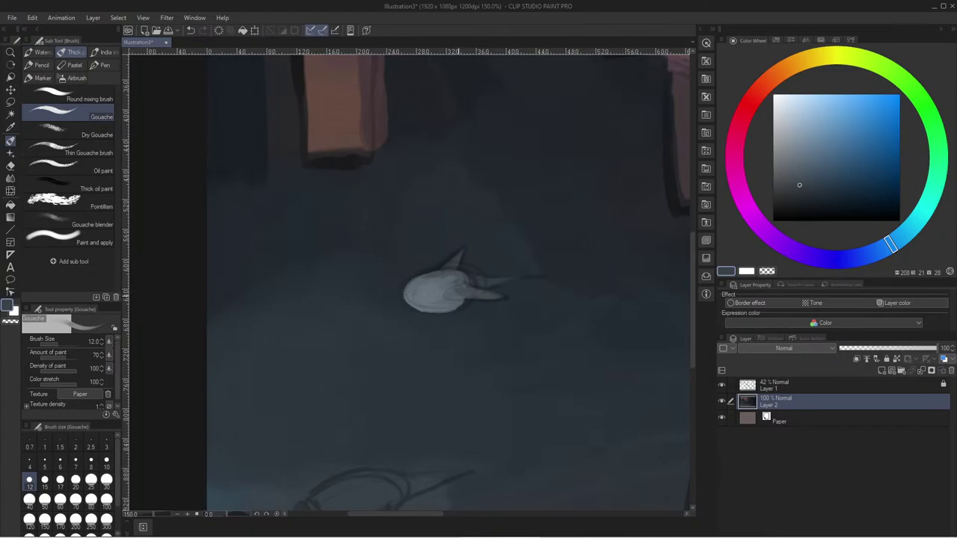
left_click(722, 385)
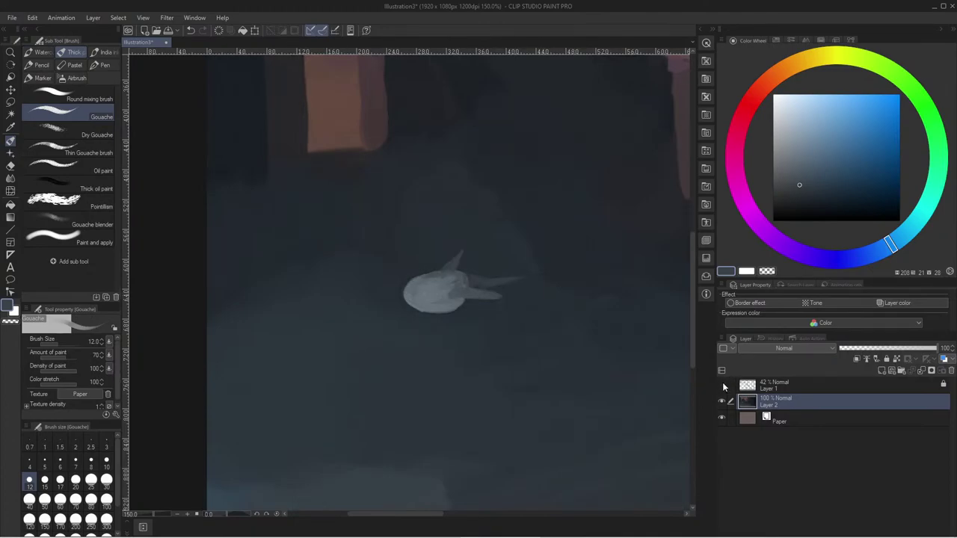
left_click(722, 385)
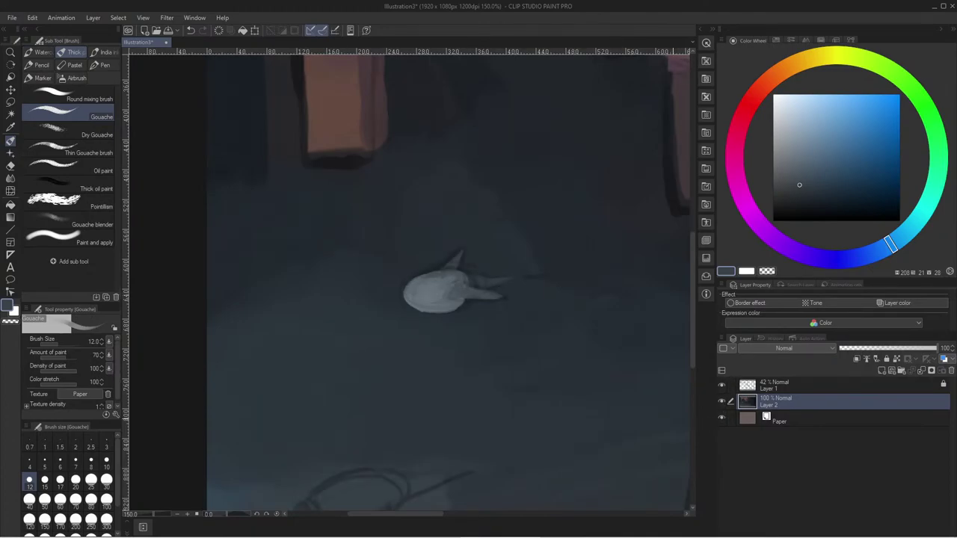
- Try tinting the oval body with warm beige, brown and orange tones at hue 32
scroll(673, 419, "down", 1)
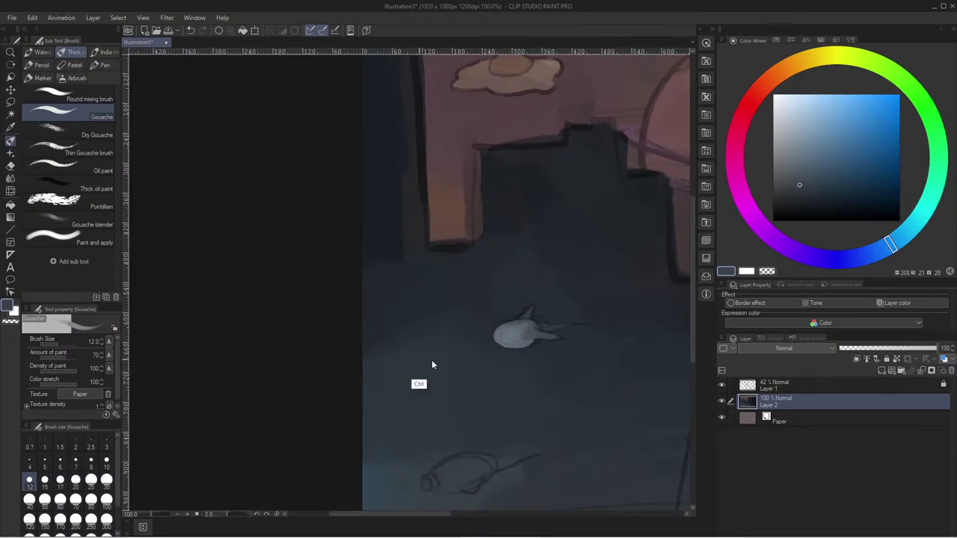
scroll(419, 360, "up", 2)
left_click(822, 131)
left_click(788, 67)
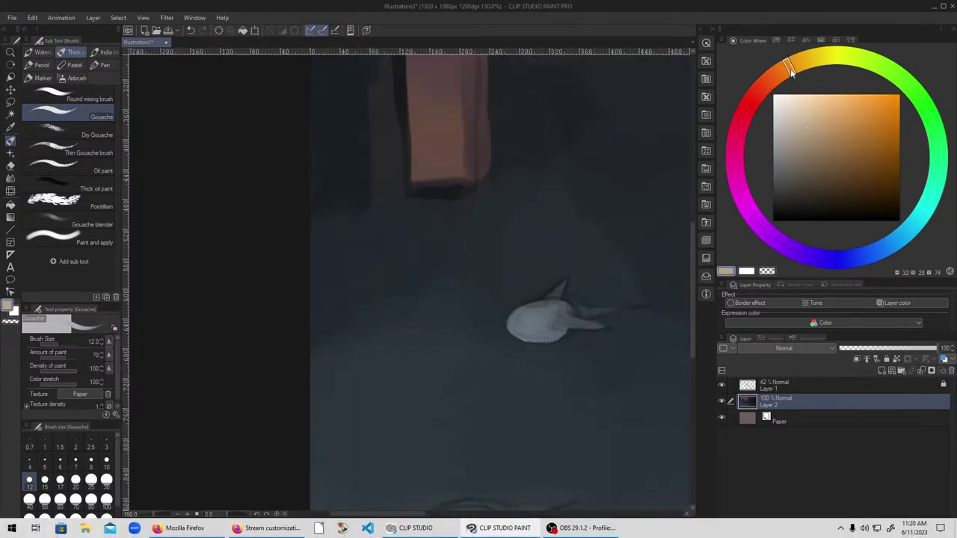
left_click(790, 170)
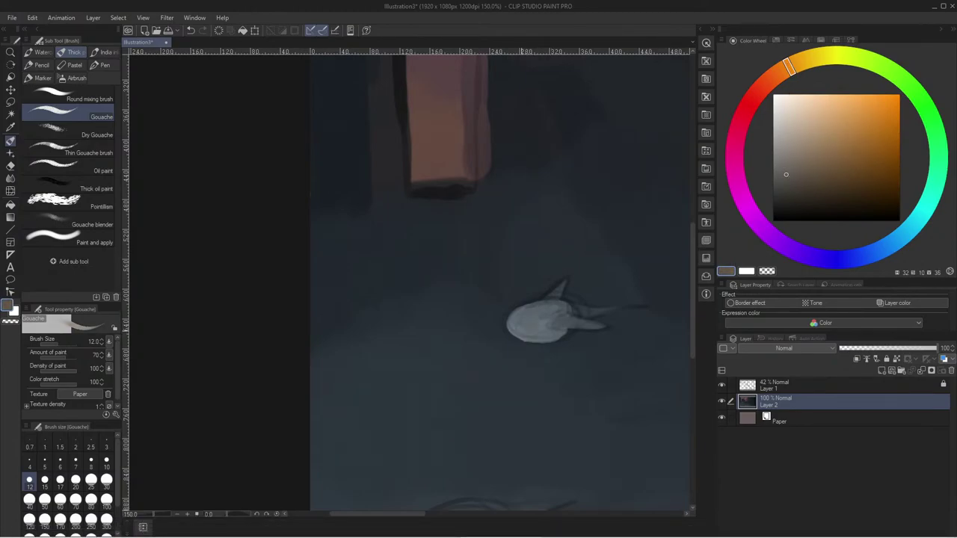
mouse_move(850, 138)
left_mouse_down()
mouse_move(839, 132)
mouse_move(844, 118)
left_mouse_up()
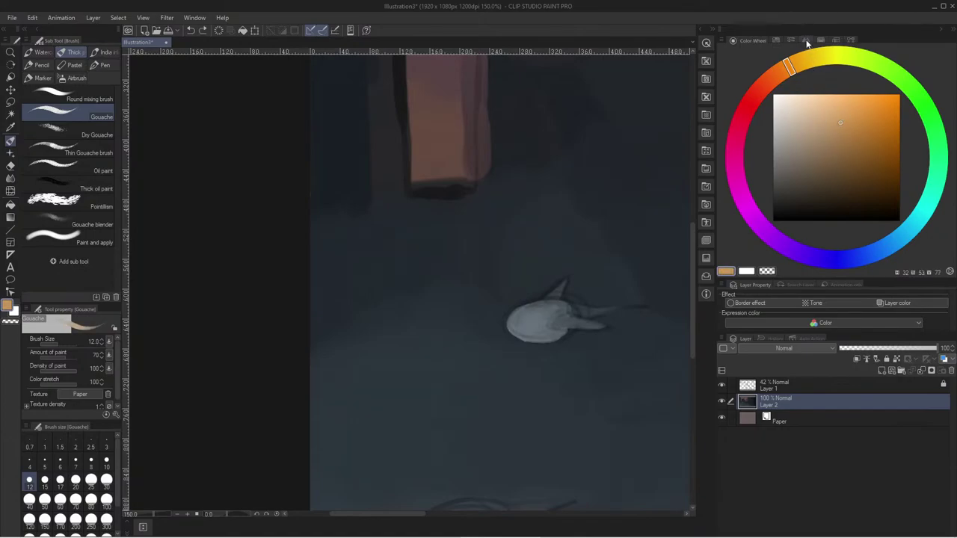
- Tint the oval body green at hue 88 and paint a dark gray-green spot (saturation 9, value 26) in its middle
mouse_move(855, 64)
left_mouse_down()
mouse_move(851, 56)
mouse_move(886, 73)
left_mouse_up()
left_click_drag(815, 154, 802, 167)
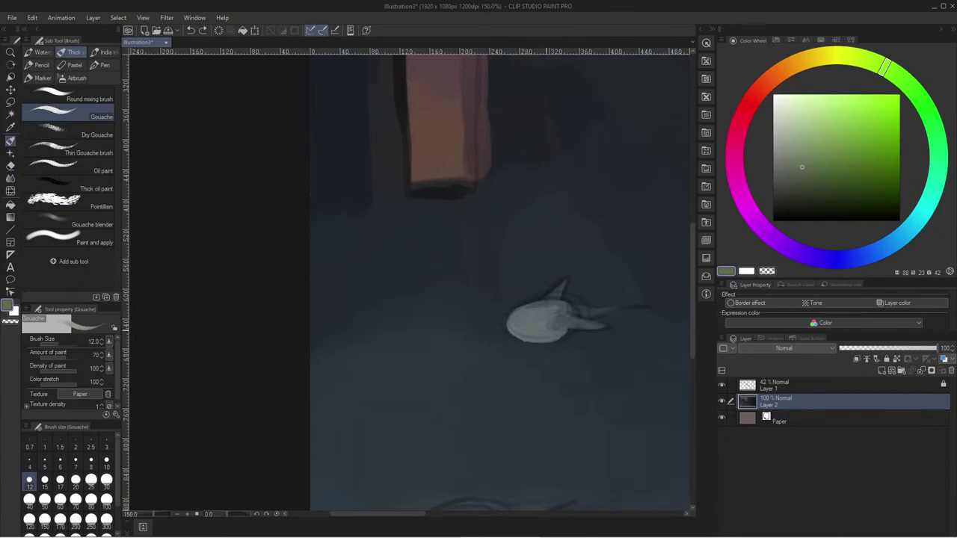
left_click(786, 186)
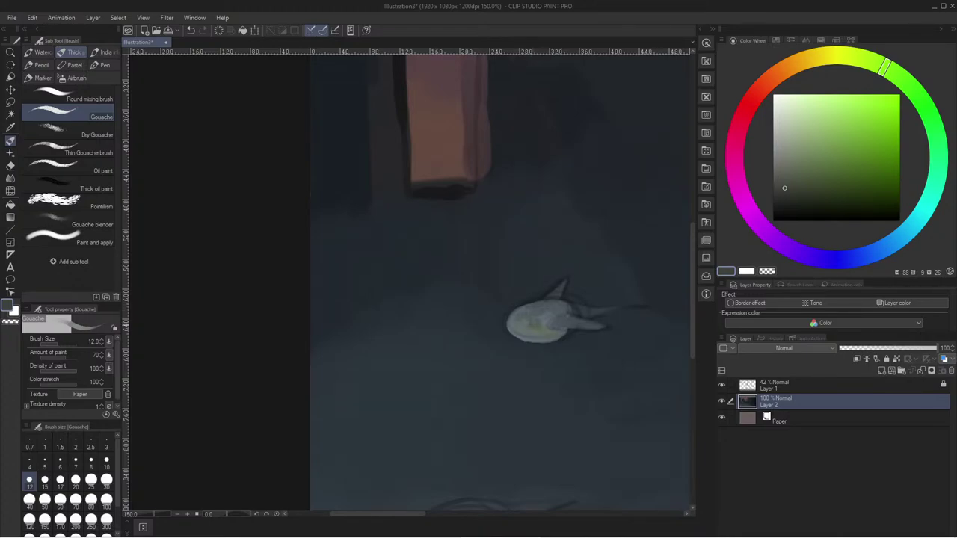
key("ctrl+z")
left_click(536, 328)
left_click(790, 124)
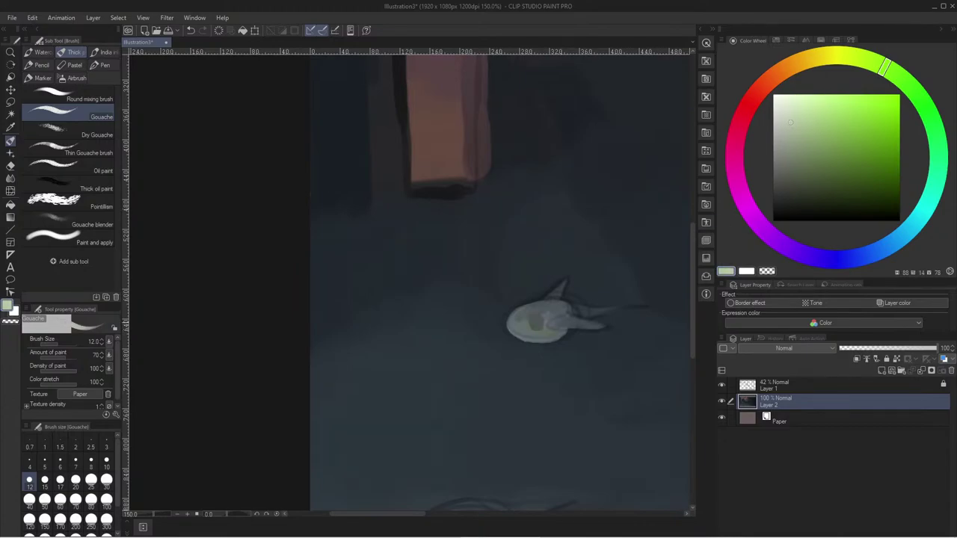
- Refine the area around the dark spot with sampled grays, and choose a brighter green (hue 115, saturation 41, value 60) at brush size 10
left_click(566, 323, "alt")
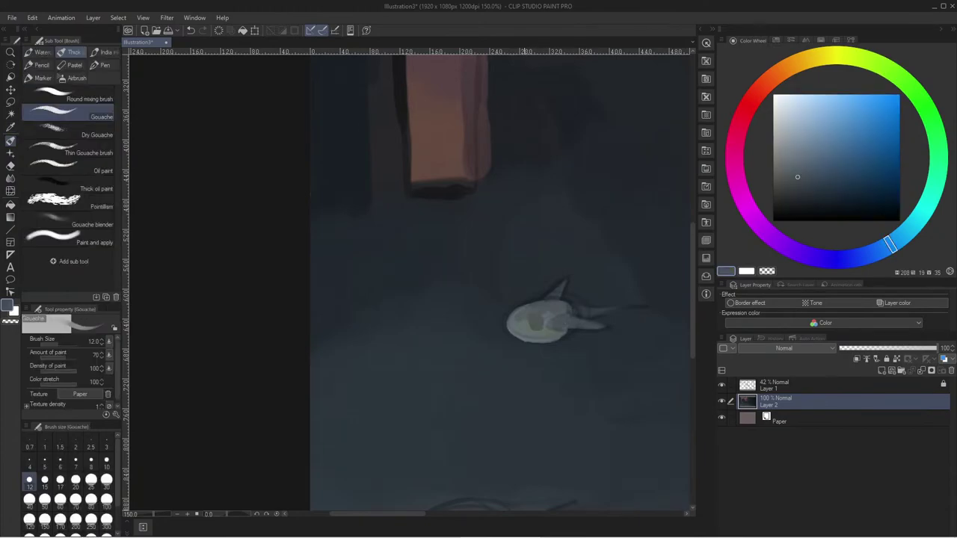
left_click(553, 310, "alt")
left_click(528, 325, "alt")
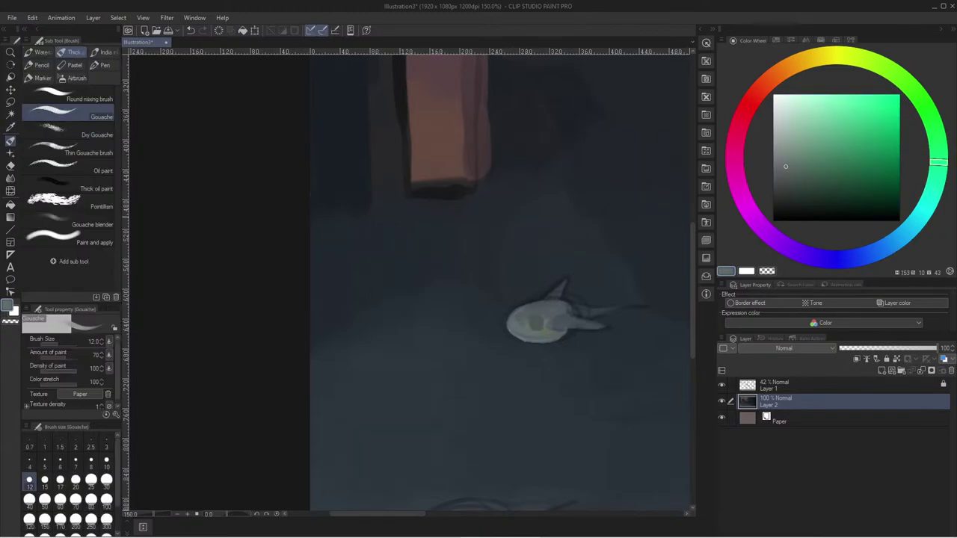
left_click(551, 325, "alt")
left_click_drag(819, 170, 824, 144)
key("bracketleft")
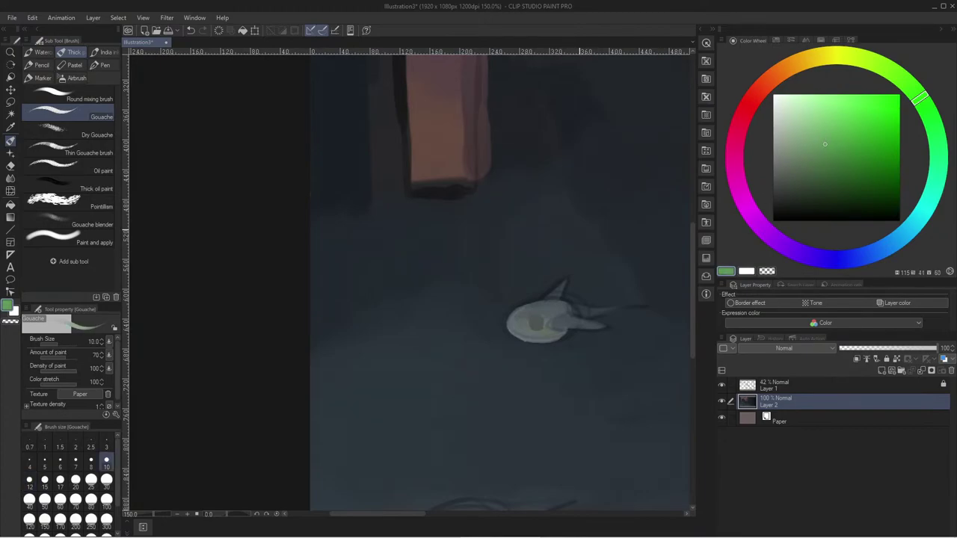
- Paint a second dark spot beside the first on the oval body using the sampled gray-green (hue 171, saturation 8, value 33)
left_click(536, 322, "alt")
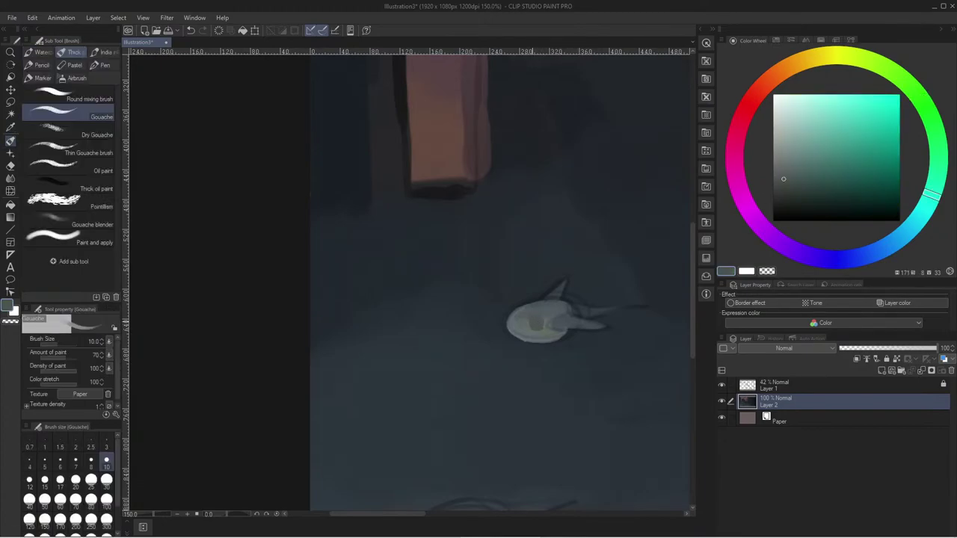
left_click(552, 321, "alt")
left_click_drag(559, 323, 550, 321)
scroll(423, 167, "down", 2)
key("space")
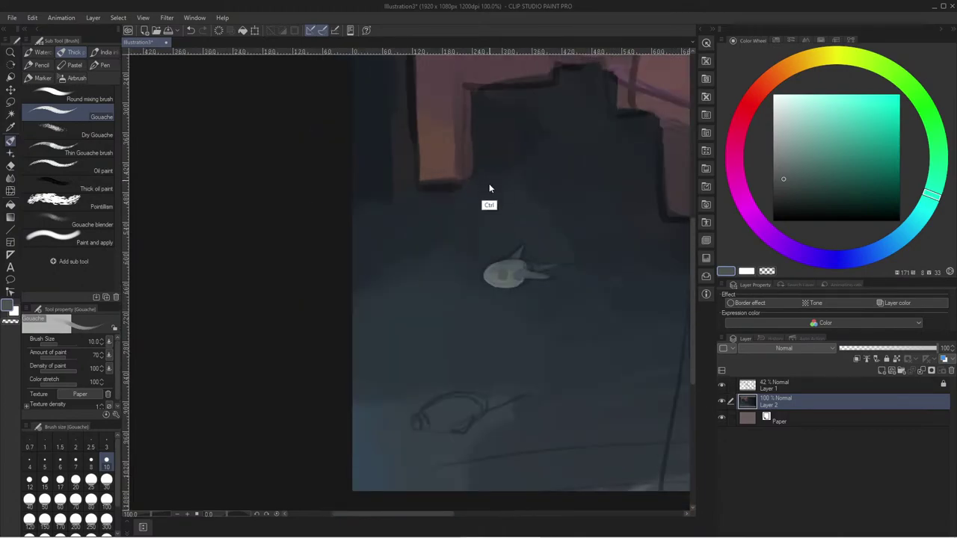
scroll(488, 178, "down", 1)
scroll(447, 247, "up", 3)
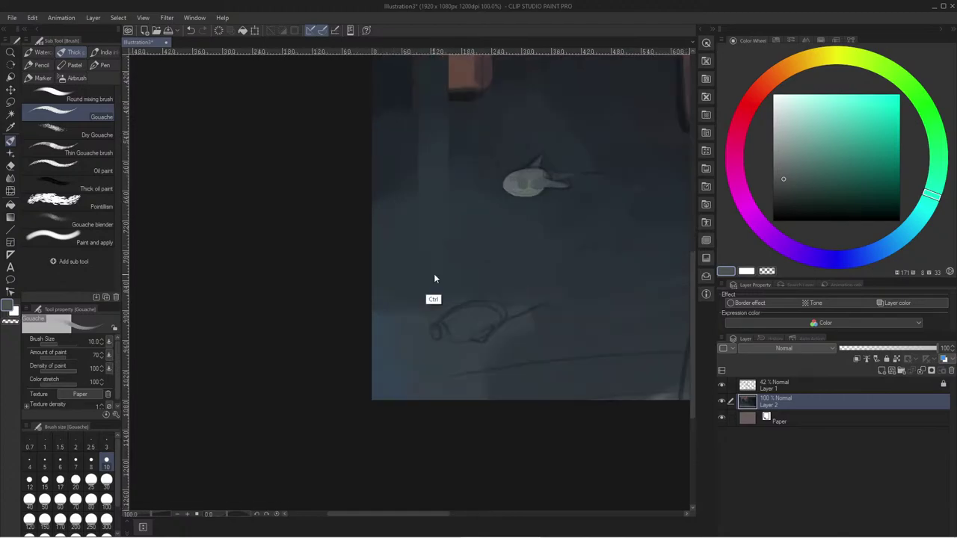
- Fill the sketched lower oval body with gray-green (hue 171, saturation 12, value 47) at brush size 17
left_click(787, 160)
key("bracketright")
key("bracketright")
key("bracketright")
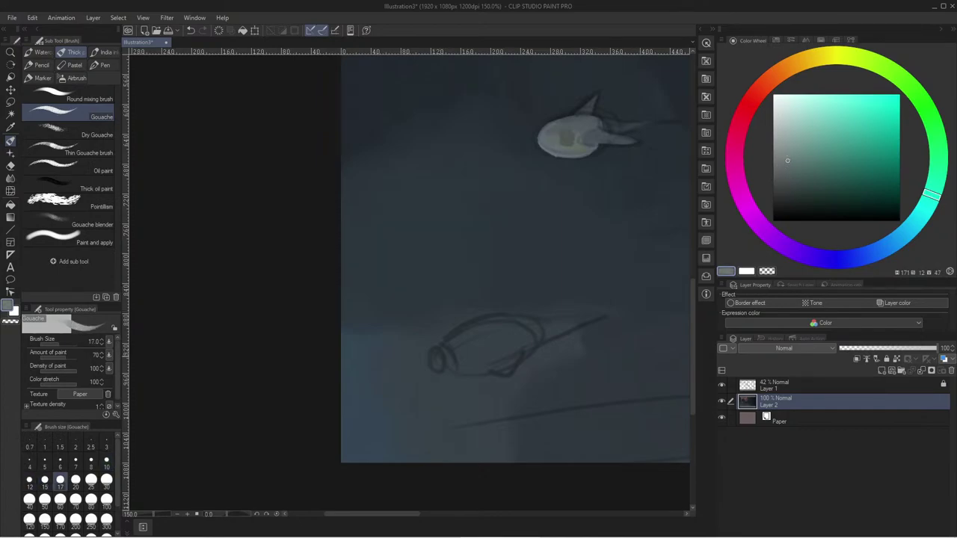
mouse_move(439, 349)
left_mouse_down()
mouse_move(445, 366)
mouse_move(456, 342)
mouse_move(491, 322)
mouse_move(462, 329)
mouse_move(508, 319)
mouse_move(536, 329)
mouse_move(500, 362)
mouse_move(532, 349)
mouse_move(525, 359)
mouse_move(495, 365)
mouse_move(513, 369)
mouse_move(456, 361)
mouse_move(463, 369)
mouse_move(485, 343)
mouse_move(521, 328)
mouse_move(522, 337)
left_mouse_up()
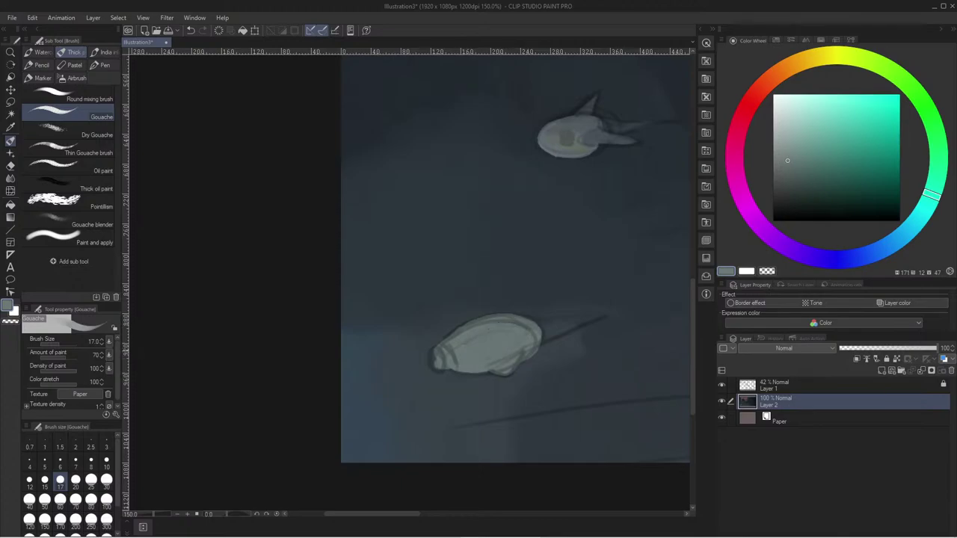
- Paint the lower shape's rounded snout and thin pointed tail in the same gray-green, reducing the brush size to 8
left_click_drag(434, 352, 441, 369)
key("ctrl")
key("bracketleft")
key("bracketleft")
key("bracketleft")
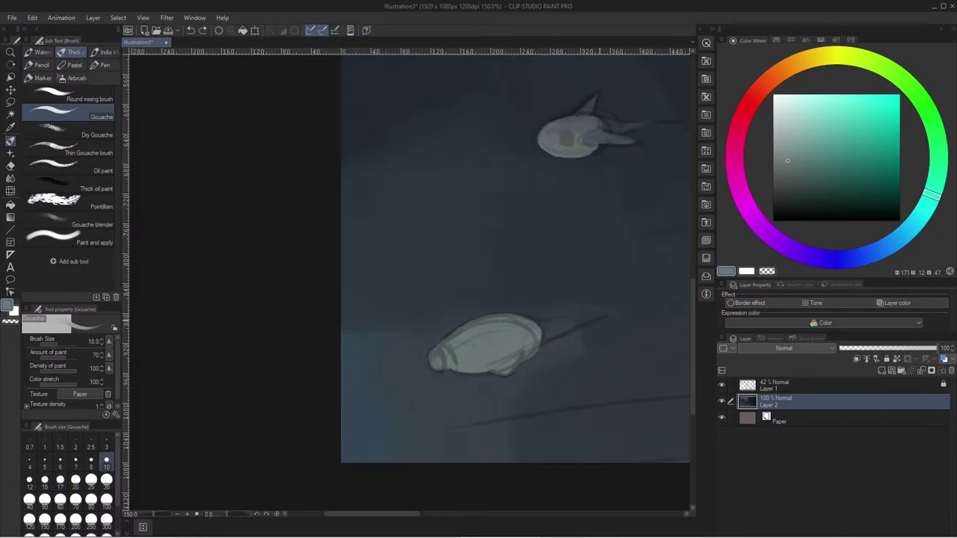
mouse_move(586, 326)
left_mouse_down()
mouse_move(544, 337)
mouse_move(543, 327)
mouse_move(598, 318)
left_mouse_up()
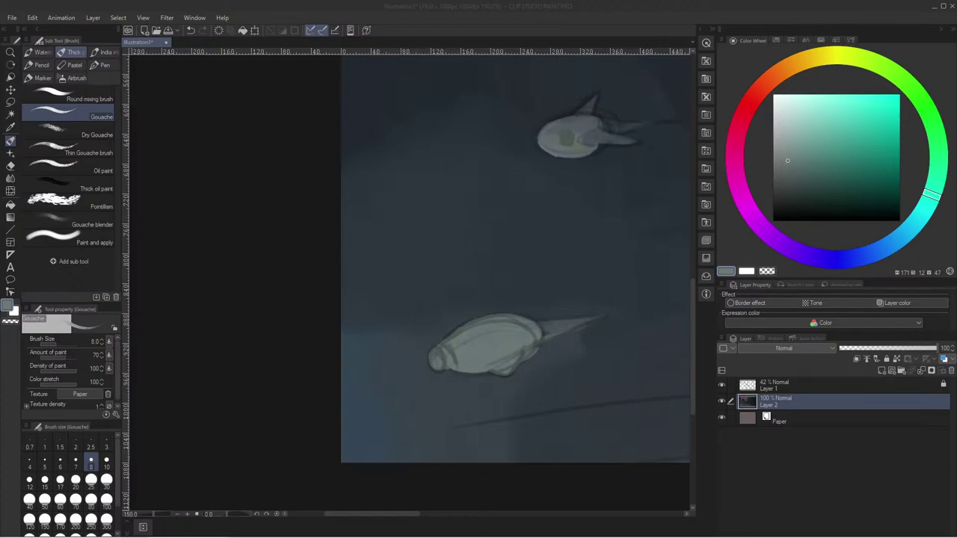
left_click(499, 338)
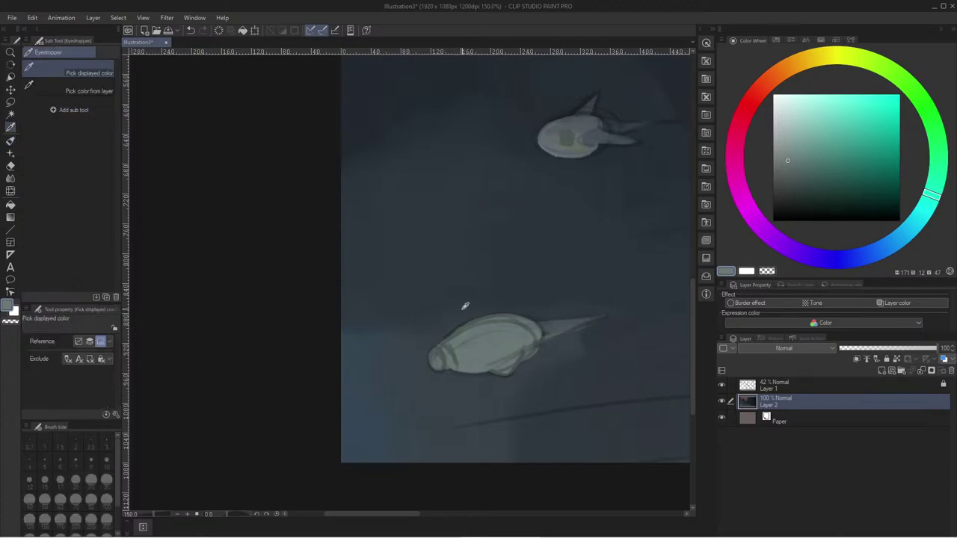
- Try painting over the lower shape with dark blue sampled from the surrounding ground
scroll(448, 318, "up", 1)
scroll(449, 319, "down", 2)
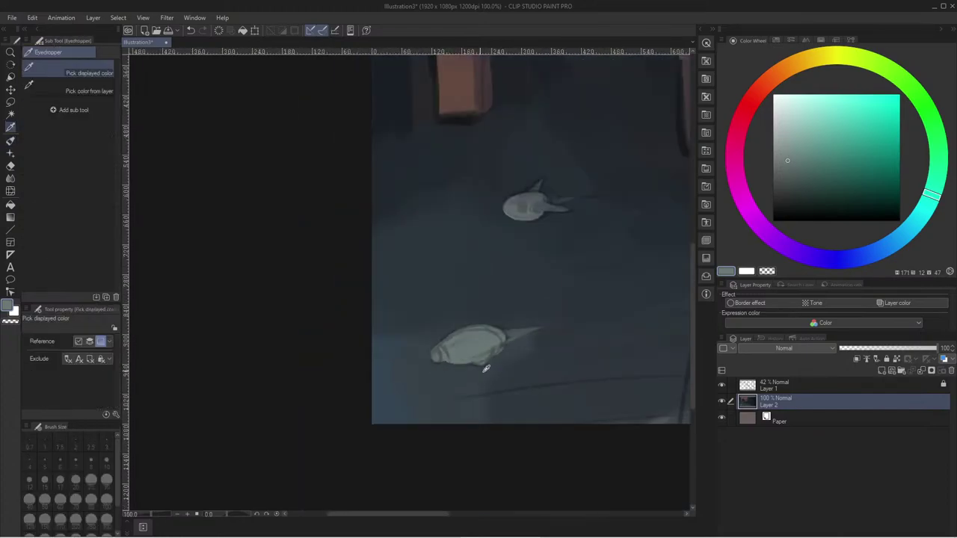
left_click(471, 370, "alt")
scroll(475, 367, "up", 1)
scroll(475, 366, "down", 2)
key("]")
key("]")
key("]")
key("]")
key("]")
key("]")
key("]")
key("]")
key("]")
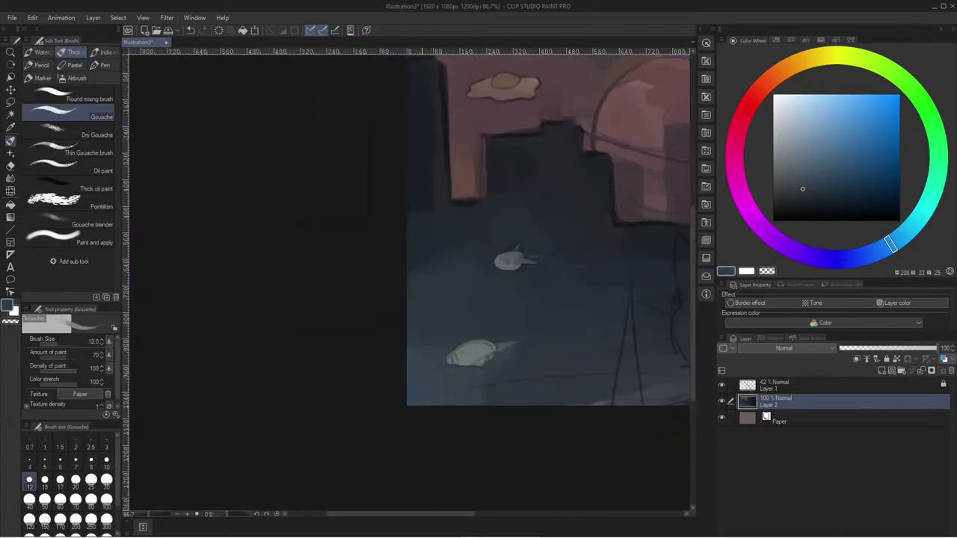
mouse_move(493, 350)
left_mouse_down()
mouse_move(520, 342)
mouse_move(477, 329)
mouse_move(498, 379)
mouse_move(484, 376)
mouse_move(457, 334)
mouse_move(441, 368)
mouse_move(458, 348)
mouse_move(467, 379)
mouse_move(456, 377)
mouse_move(454, 350)
left_mouse_up()
key("ctrl+z")
key("ctrl+z")
key("ctrl+z")
- Blend the ground around the lower shape and over its snout with sampled dark blues at brush size 100
left_click(460, 368, "alt")
key("]")
key("]")
key("]")
key("]")
key("ctrl+z")
left_click(421, 364, "alt")
key("ctrl+z")
key("ctrl+z")
key("ctrl+z")
key("ctrl+z")
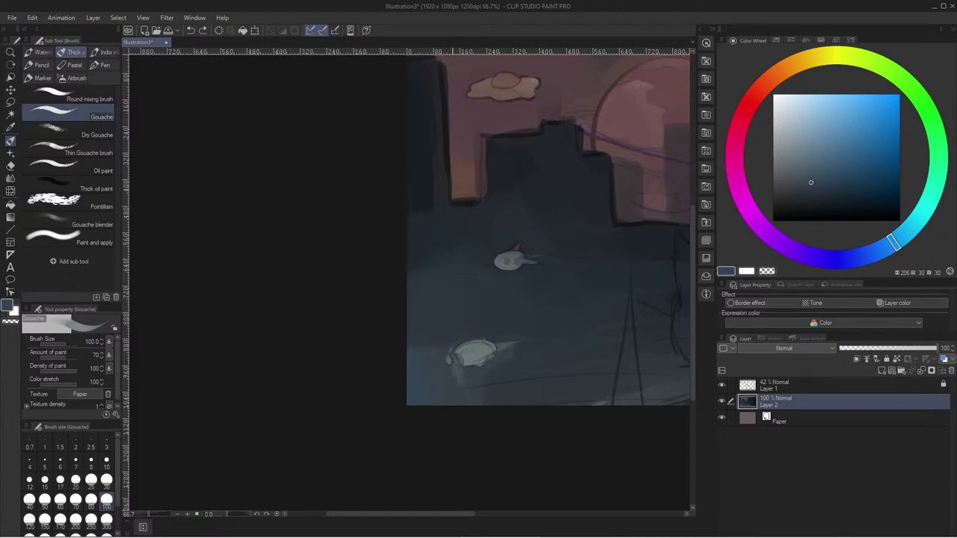
left_click(442, 360, "alt")
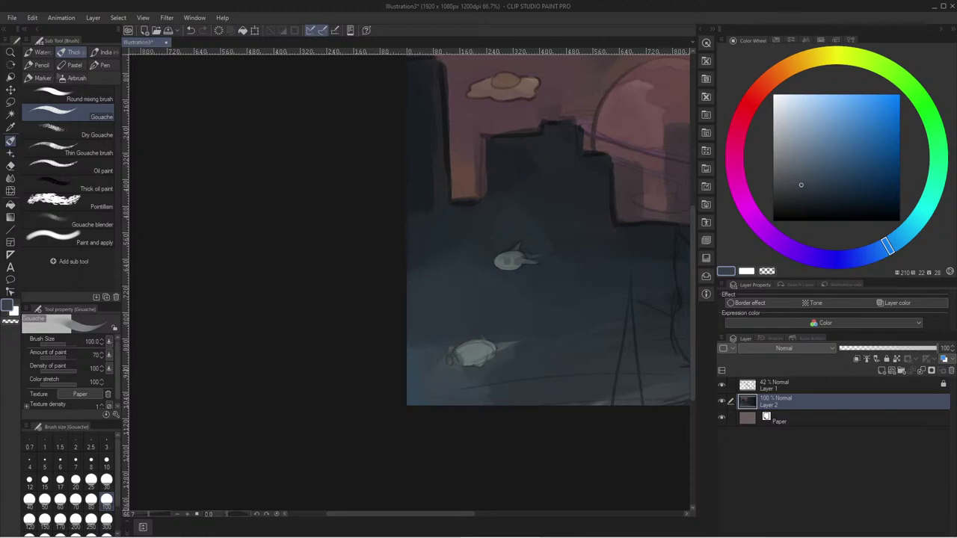
left_click(505, 383, "alt")
key("ctrl+minus")
key("ctrl+plus")
key("ctrl+plus")
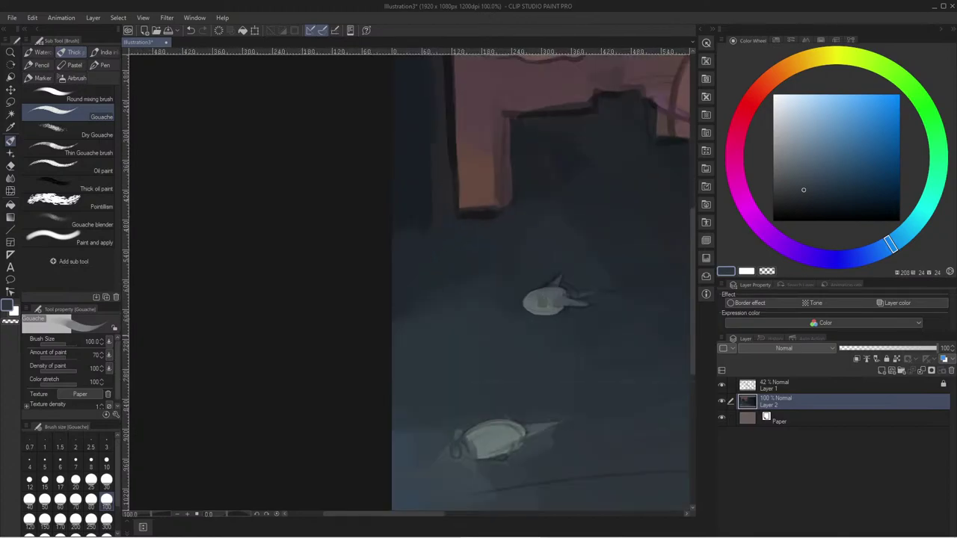
- Darken the edges of the lower oval body with the sampled dark blue (hue 206, saturation 28, value 23) at brush size 300
mouse_move(468, 345)
left_mouse_down()
mouse_move(450, 303)
mouse_move(462, 266)
left_mouse_up()
scroll(463, 261, "up", 1)
left_click(774, 98, "alt")
left_click(513, 334, "alt")
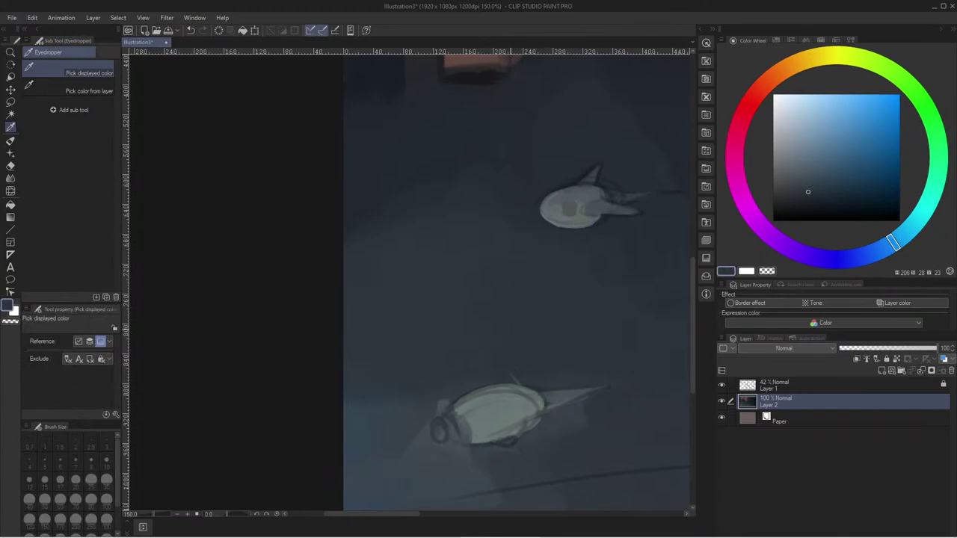
key("bracketright")
key("bracketright")
key("bracketright")
key("bracketright")
key("bracketright")
left_click_drag(537, 395, 458, 391)
key("ctrl+z")
key("ctrl+z")
mouse_move(585, 402)
left_mouse_down()
mouse_move(452, 431)
mouse_move(530, 420)
mouse_move(484, 429)
mouse_move(512, 439)
left_mouse_up()
key("ctrl+z")
key("ctrl+z")
key("ctrl+z")
key("ctrl+z")
key("ctrl+z")
key("ctrl+z")
- Repaint the upper part of the lower oval body with sampled gray-green (hue 175, saturation 11, value 45)
left_click(497, 413, "alt")
left_click(499, 409, "alt")
left_click_drag(489, 399, 512, 433)
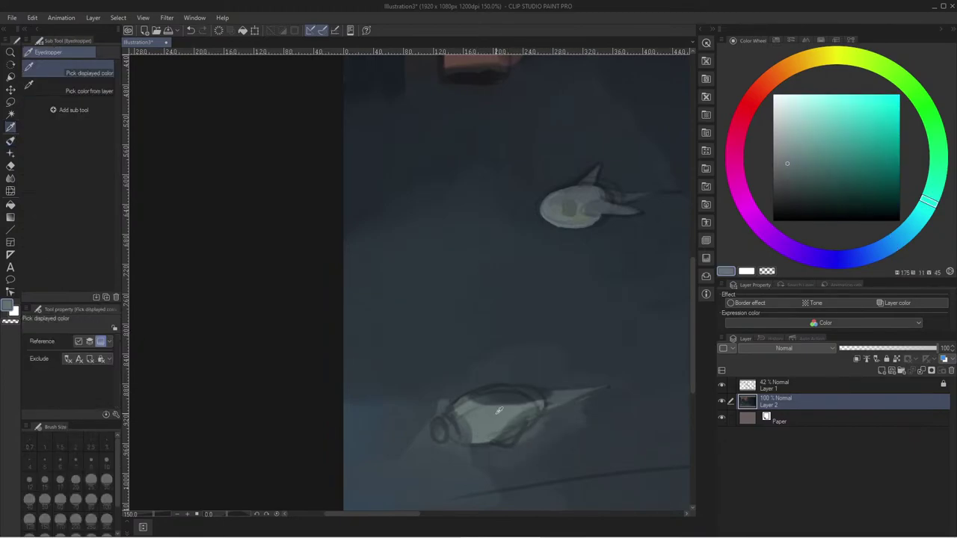
mouse_move(477, 399)
left_mouse_down()
mouse_move(508, 416)
mouse_move(525, 397)
left_mouse_up()
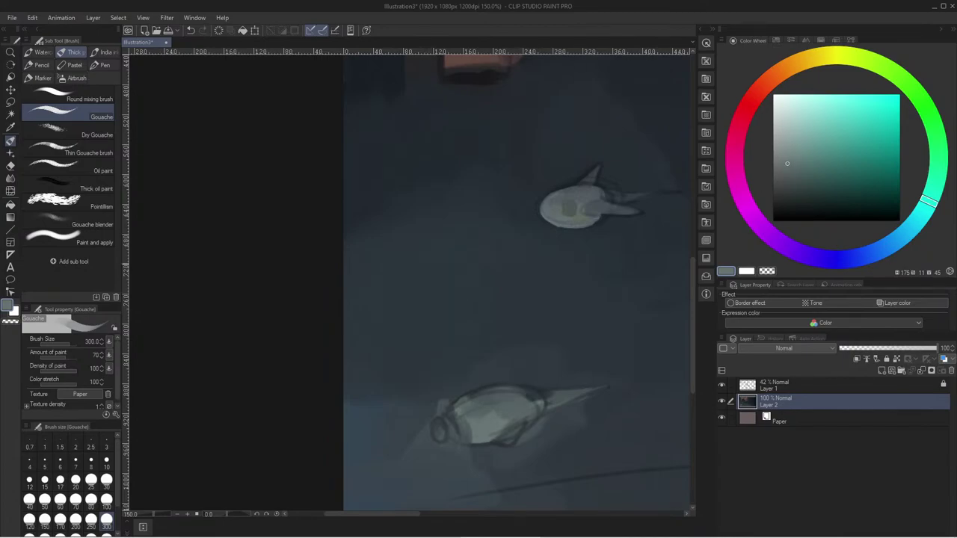
- Reduce the brush size to 40 and even out the middle of the lower oval body with the gray-green
left_click(75, 521)
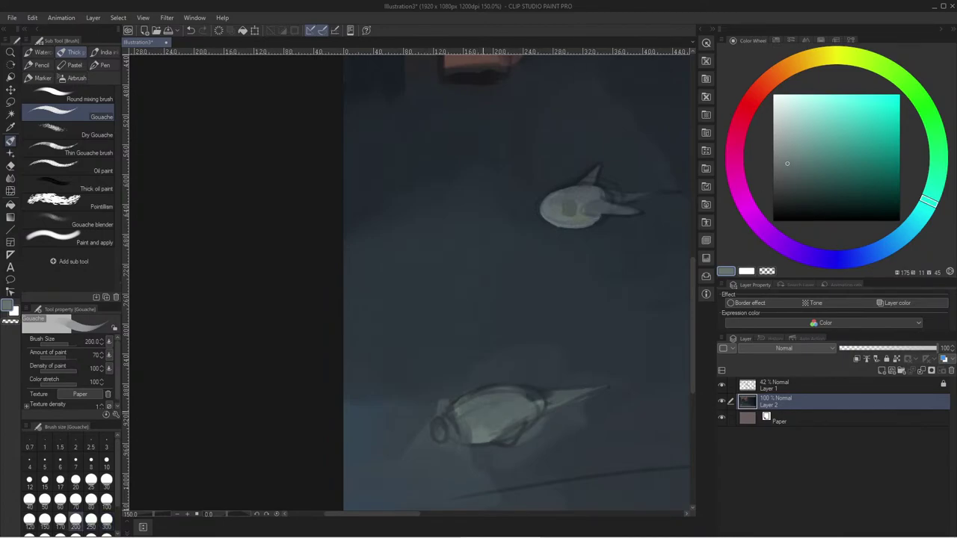
key("[")
key("[")
key("[")
key("[")
key("[")
key("[")
key("[")
key("[")
key("[")
left_click_drag(480, 433, 485, 428)
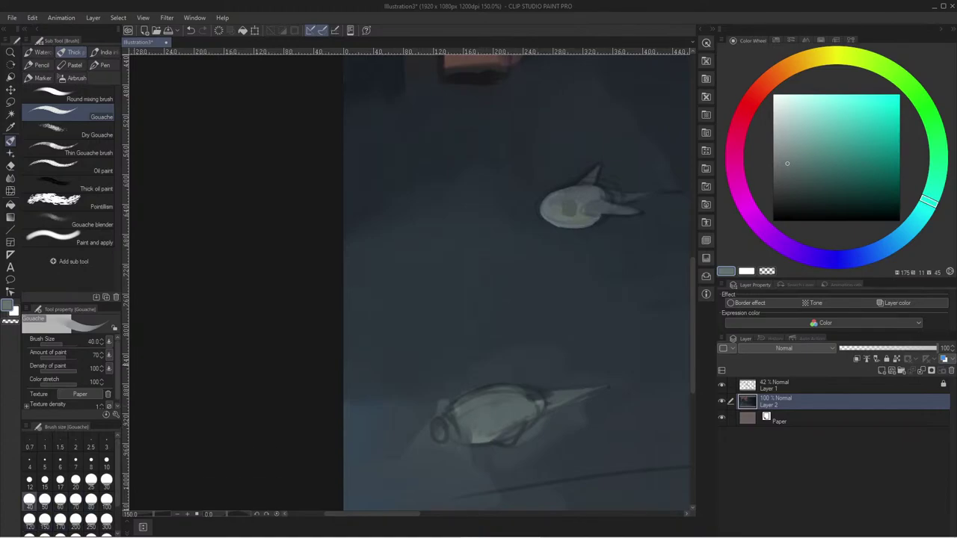
- Add small gray-green strokes on the lower body at brush size 6, and compare the scene with Layer 1 hidden and shown
left_click(75, 461)
left_click(60, 460)
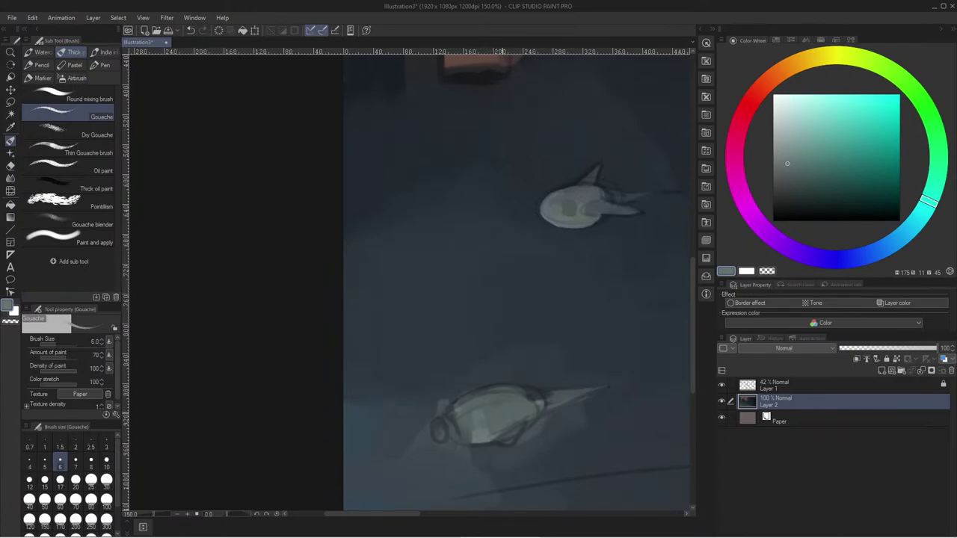
left_click_drag(514, 404, 516, 415)
scroll(377, 299, "down", 5)
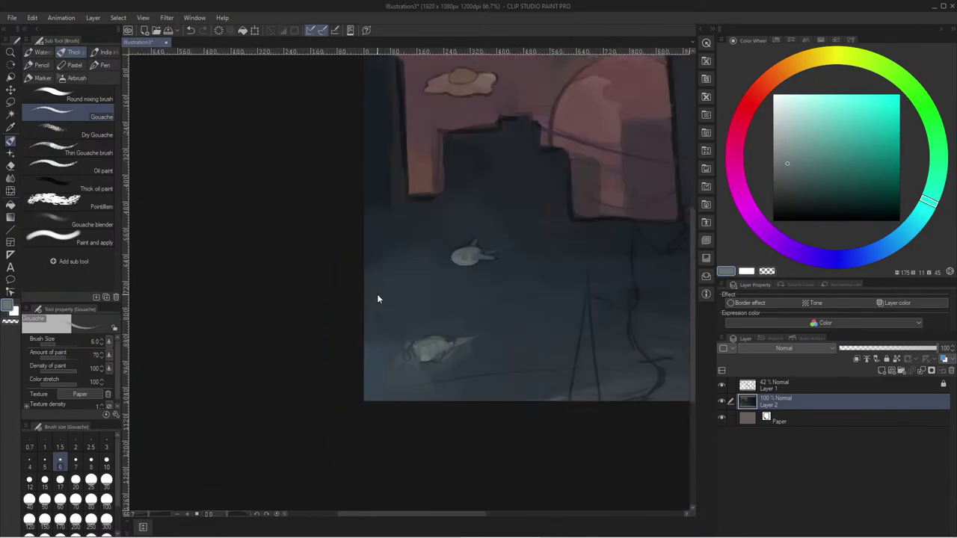
left_click(721, 384)
left_click(721, 386)
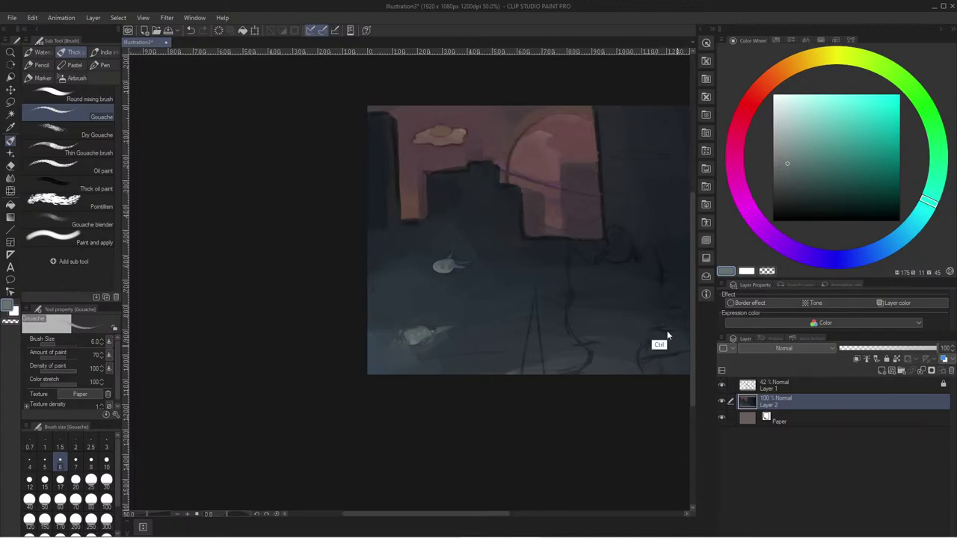
- Try a white stroke on the open ground between the finned shapes and the sketched spire
scroll(646, 297, "up", 1)
left_click_drag(494, 259, 452, 252)
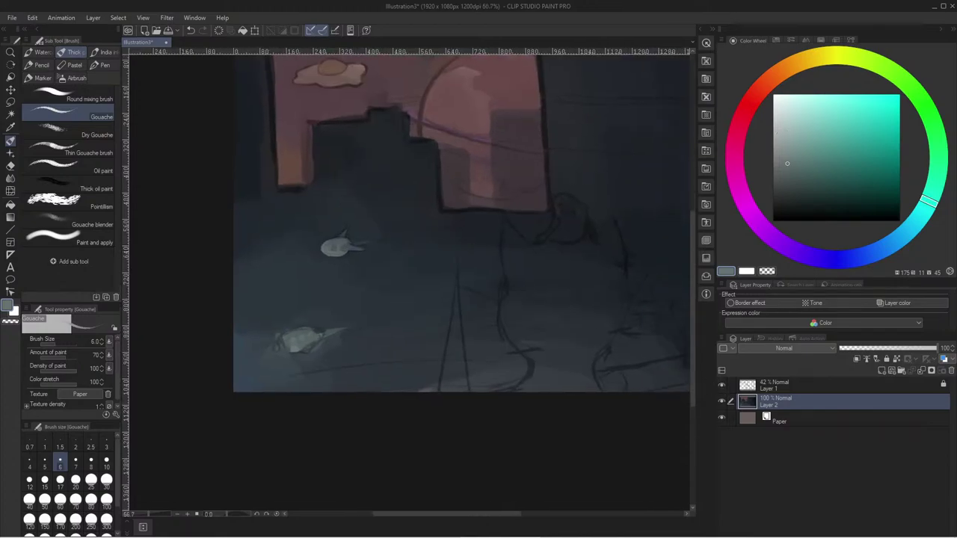
key("ctrl+plus")
left_click_drag(779, 102, 720, 68)
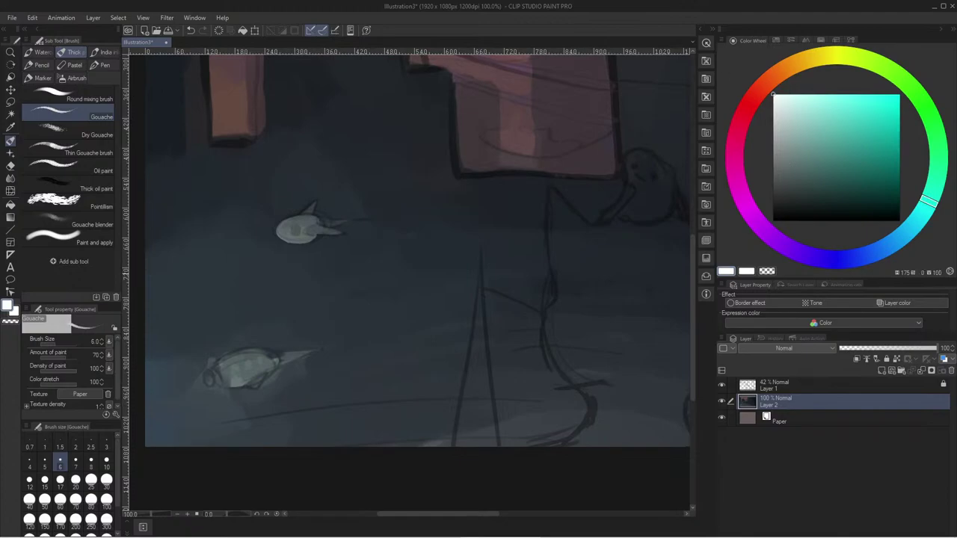
left_click_drag(433, 270, 421, 270)
key("ctrl+z")
- Paint a small winged shape beside the sketched spire in sampled blue-gray (hue 194, saturation 13, value 40) at brush size 10
key("]")
key("]")
key("]")
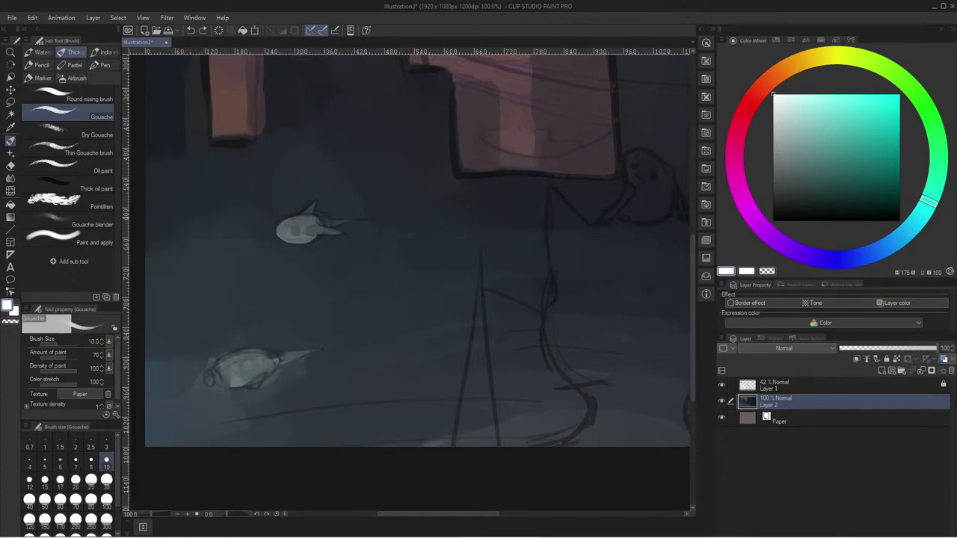
key("u")
key("alt")
left_click(299, 236)
key("b")
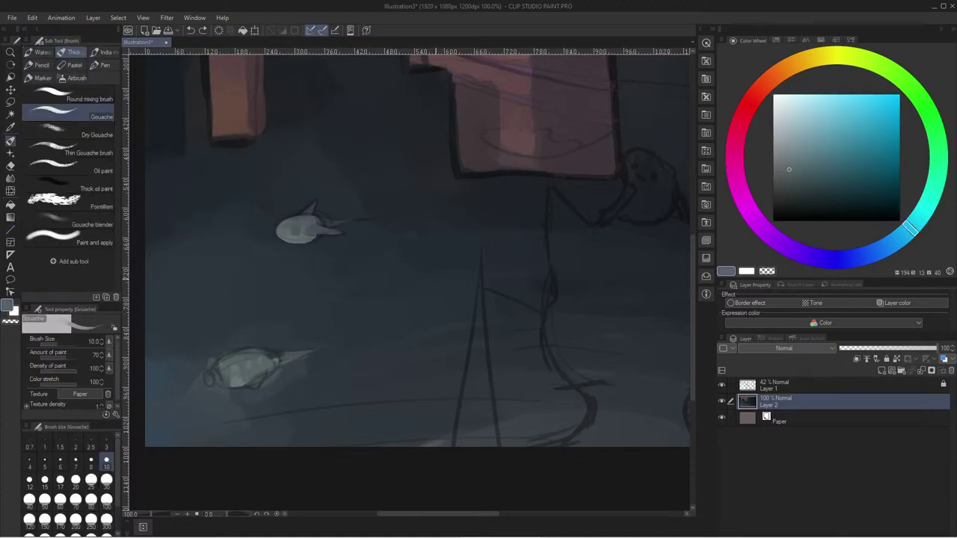
left_click_drag(425, 274, 421, 269)
left_click_drag(424, 280, 442, 285)
key("ctrl+z")
left_click(185, 530)
left_click_drag(432, 279, 455, 271)
key("ctrl+z")
mouse_move(454, 262)
left_mouse_down()
mouse_move(432, 272)
mouse_move(444, 272)
left_mouse_up()
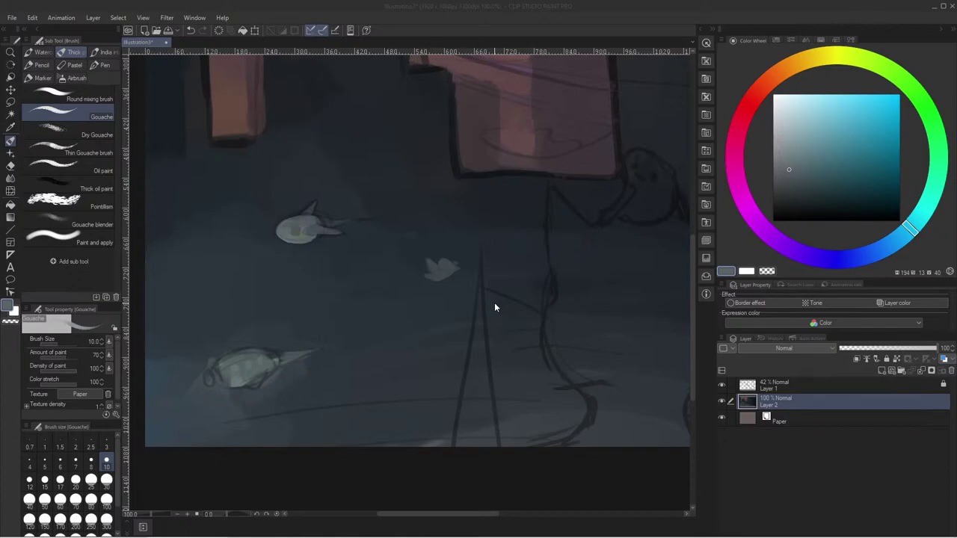
left_click(430, 271)
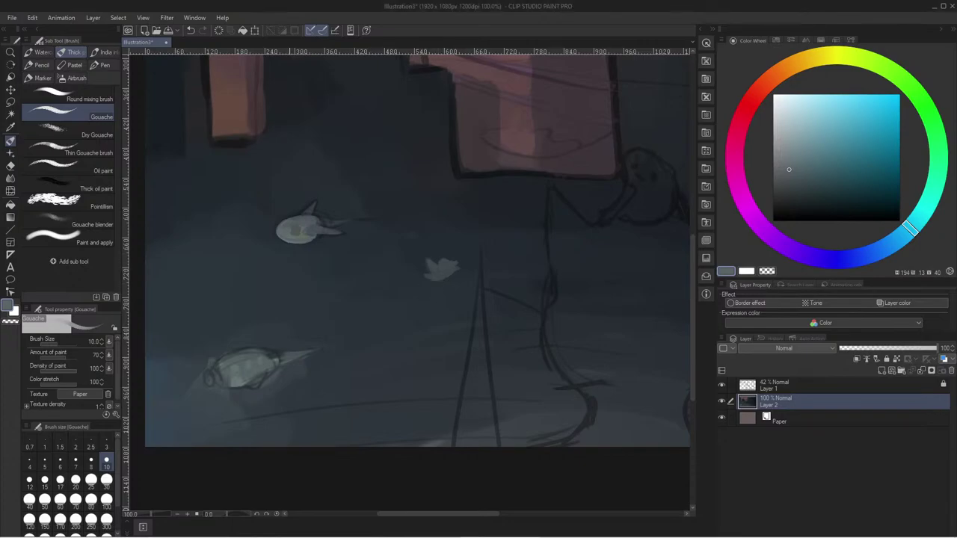
key("u")
key("i")
left_click(303, 233)
key("b")
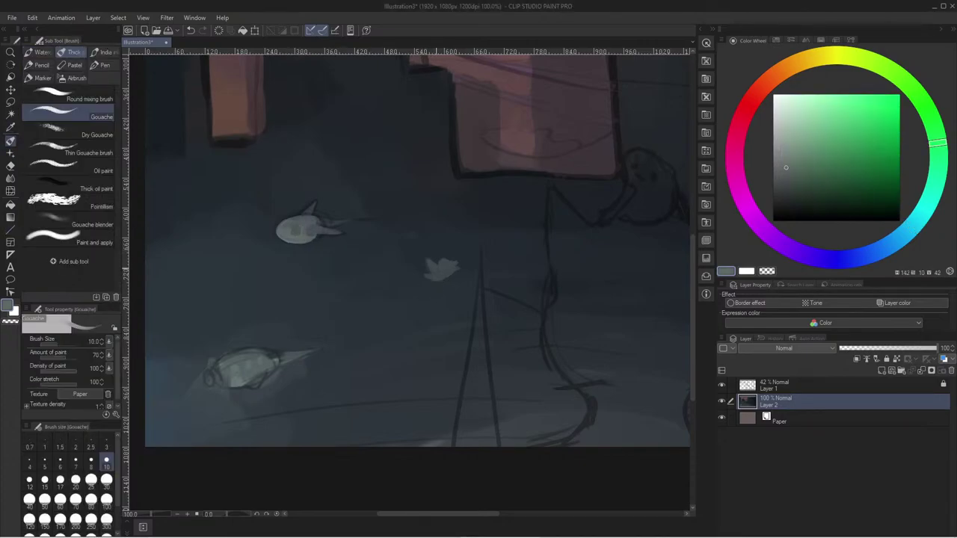
- Trim and soften the small winged shape with sampled dark blue (hue 208, saturation 27, value 22), enlarging the brush to 100
left_click(439, 289, "alt")
key("bracketright")
key("bracketright")
key("bracketright")
key("bracketright")
key("bracketright")
key("bracketright")
key("bracketright")
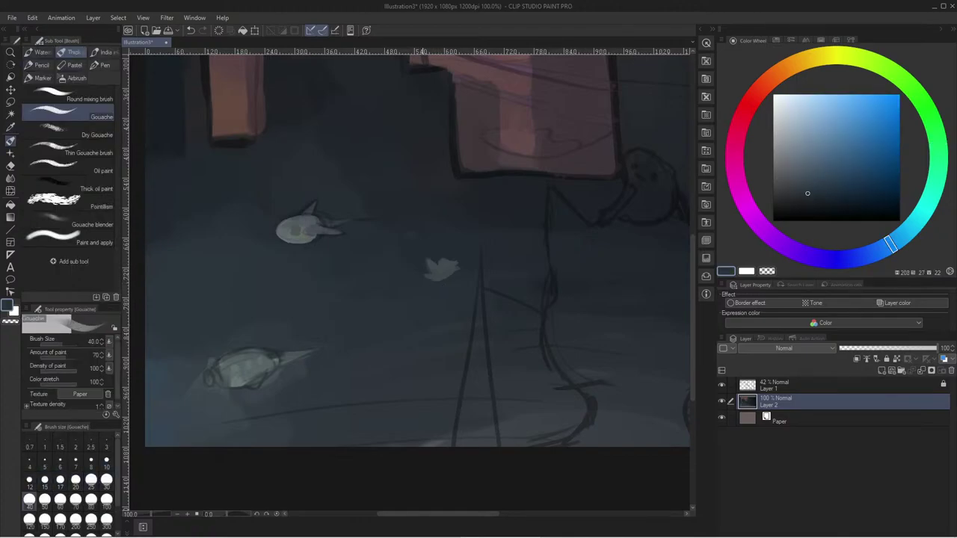
left_click_drag(427, 283, 441, 271)
key("ctrl+z")
key("ctrl+z")
key("bracketright")
key("bracketright")
key("bracketright")
key("bracketright")
key("bracketright")
left_click_drag(457, 263, 435, 273)
key("ctrl+z")
key("ctrl+z")
key("ctrl+z")
key("ctrl+z")
key("ctrl+z")
key("ctrl+z")
key("ctrl+z")
- Fill the sketched poster rectangle at the top of the dark wall with neutral gray (saturation 0, value 71)
scroll(420, 303, "down", 3)
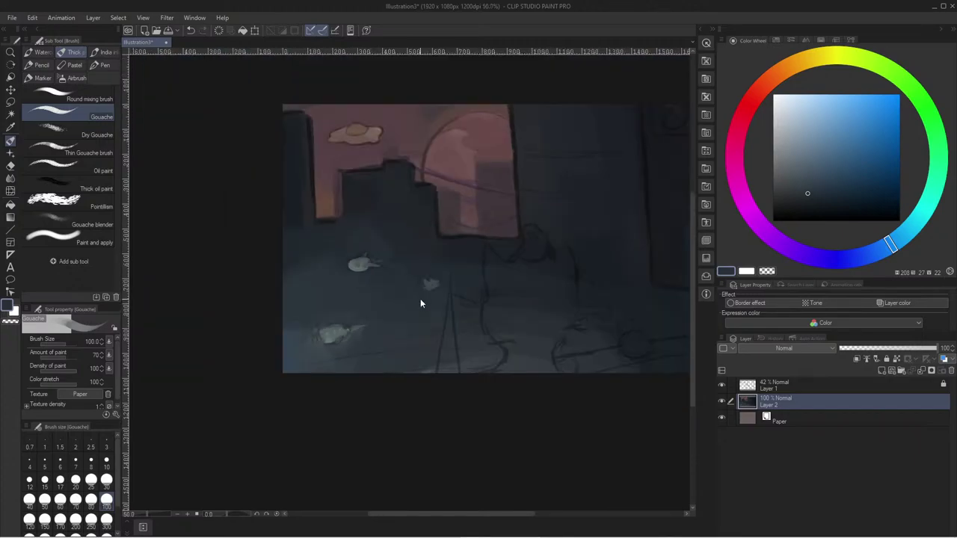
scroll(420, 302, "down", 1)
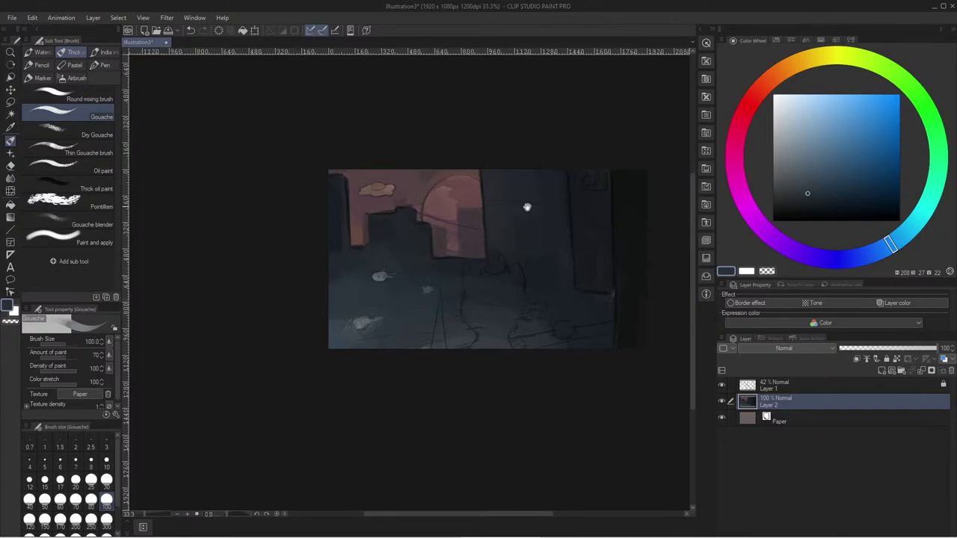
left_click_drag(525, 207, 446, 292)
left_click(388, 251, "ctrl")
scroll(403, 216, "up", 2)
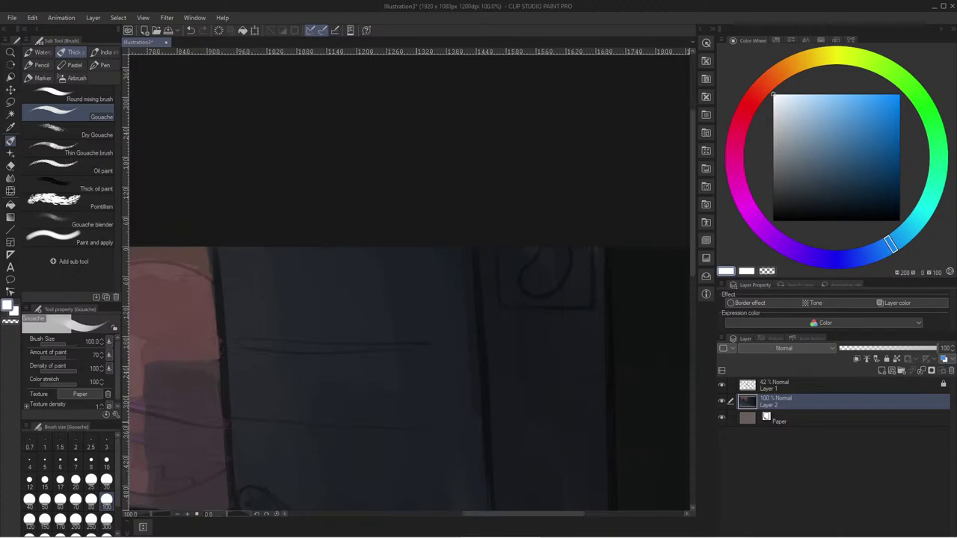
left_click(773, 131)
mouse_move(581, 252)
left_mouse_down()
mouse_move(583, 277)
mouse_move(572, 276)
left_mouse_up()
key("ctrl+z")
mouse_move(545, 289)
left_mouse_down()
mouse_move(527, 292)
mouse_move(573, 304)
mouse_move(587, 295)
mouse_move(507, 296)
mouse_move(516, 263)
mouse_move(532, 283)
mouse_move(555, 265)
mouse_move(585, 278)
left_mouse_up()
left_click_drag(499, 258, 498, 250)
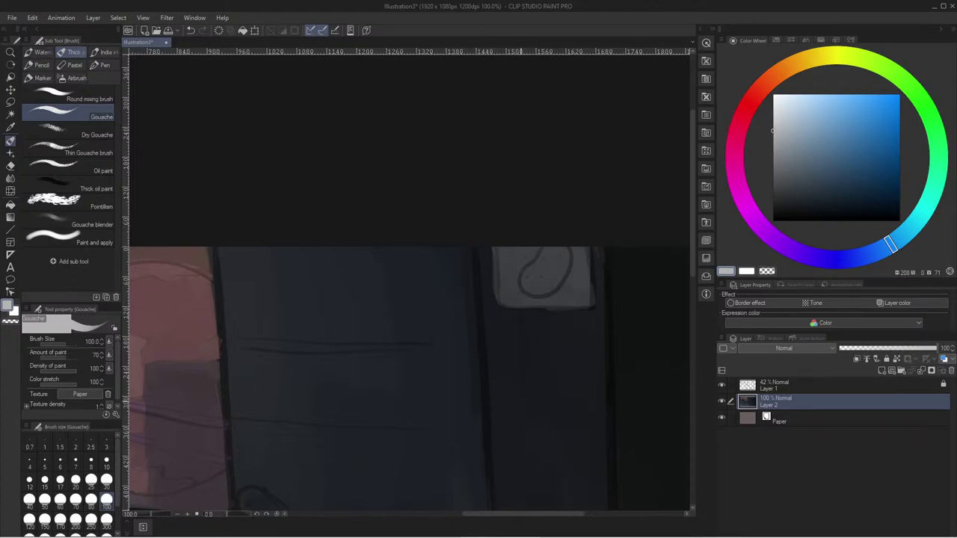
- Fill the curved bean shape inside the gray rectangle with muted brown at hue 25 and brush size 30
left_click(777, 72)
left_click(850, 155)
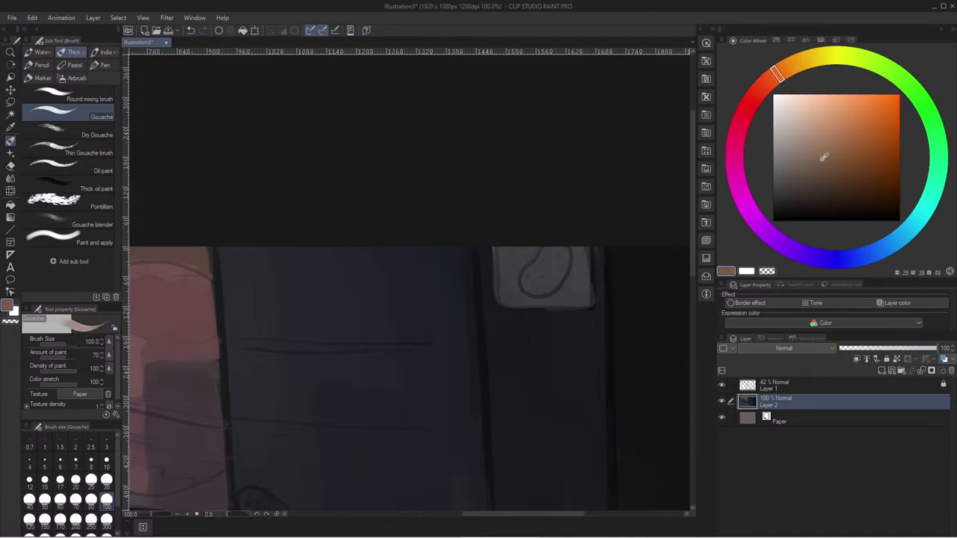
left_click(822, 150)
left_click(814, 146)
left_click(107, 480)
mouse_move(551, 266)
left_mouse_down()
mouse_move(557, 254)
mouse_move(552, 283)
mouse_move(565, 252)
mouse_move(540, 293)
mouse_move(526, 290)
left_mouse_up()
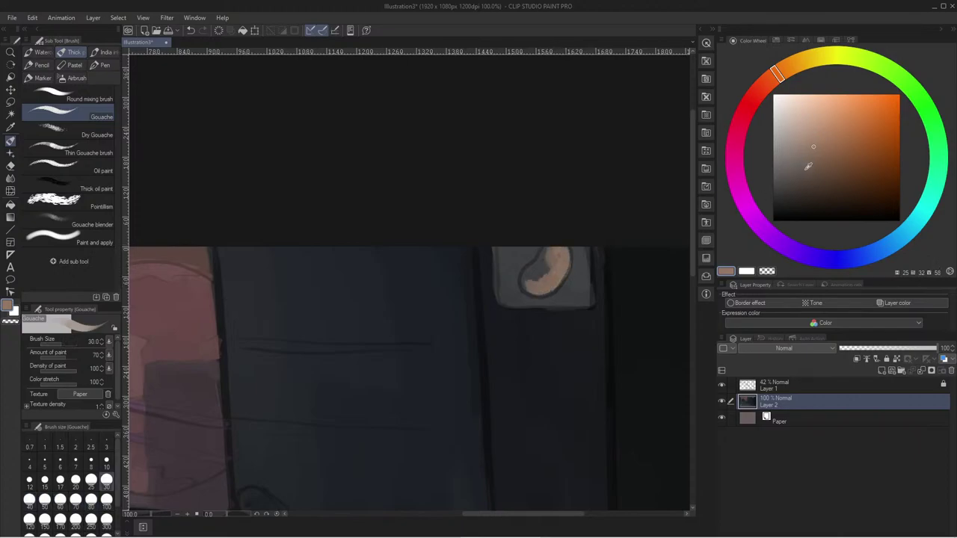
key("ctrl+z")
left_click(806, 186)
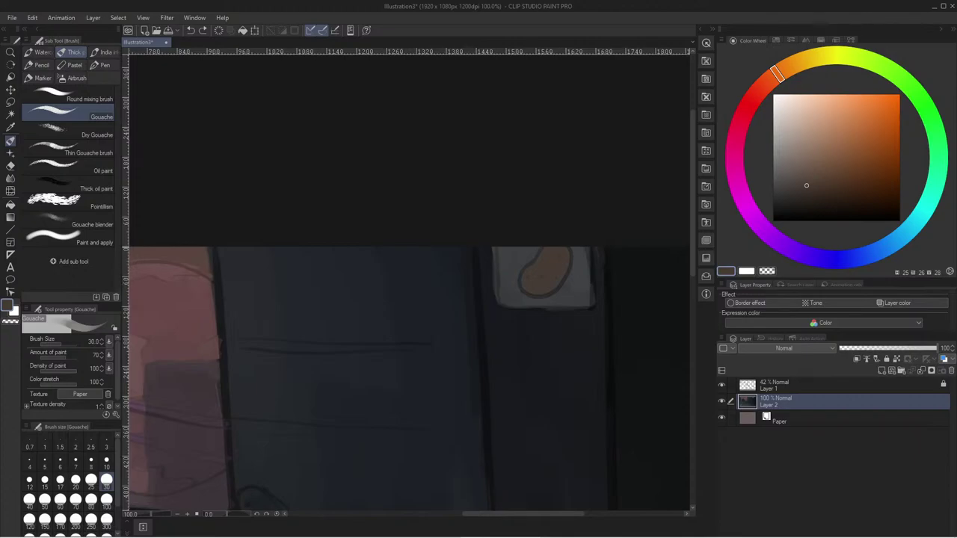
- Try painting the ground beside the sketched figure in sampled dark blue (hue 205, saturation 18, value 26) at Gouache brush size 80
left_click(803, 198)
scroll(611, 196, "down", 3)
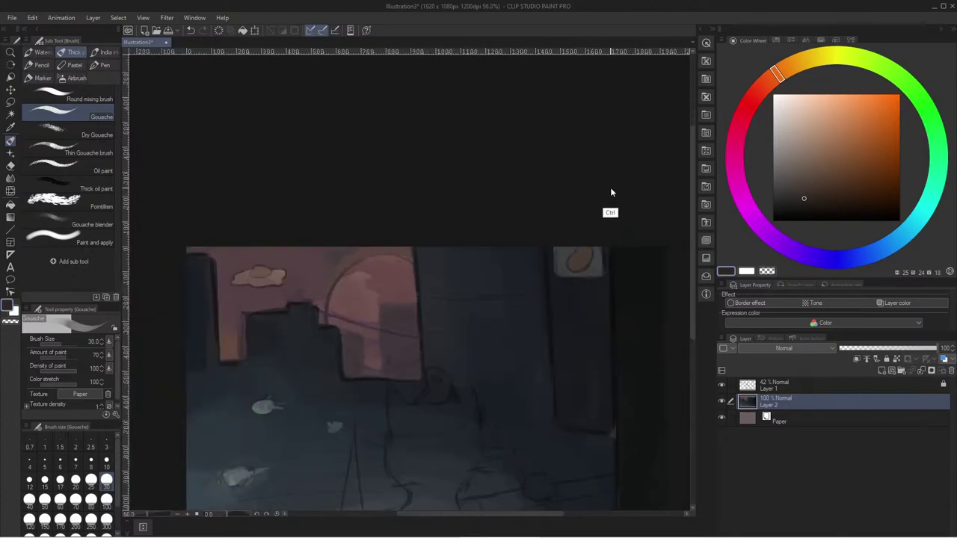
key("u")
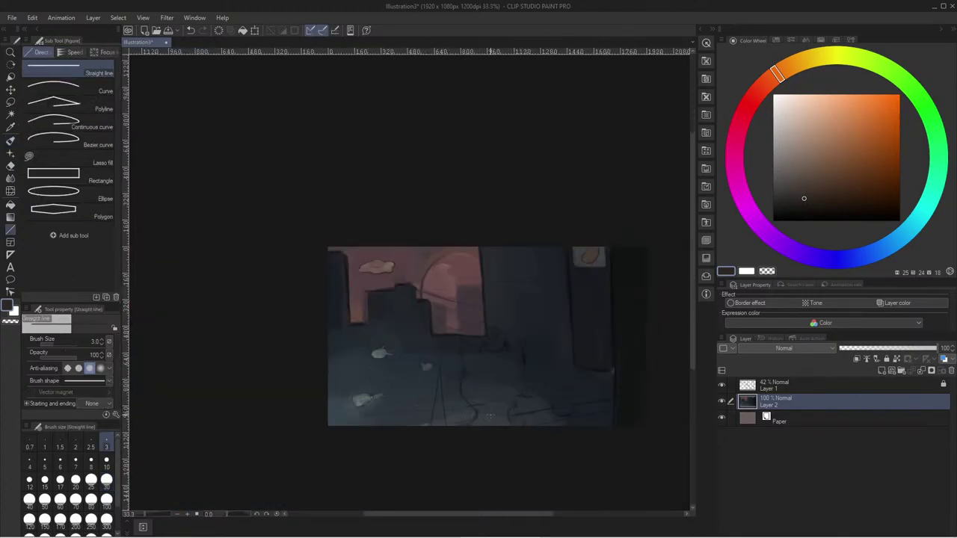
left_click(491, 416, "alt")
key("b")
key("bracketright")
key("bracketright")
key("bracketright")
key("bracketright")
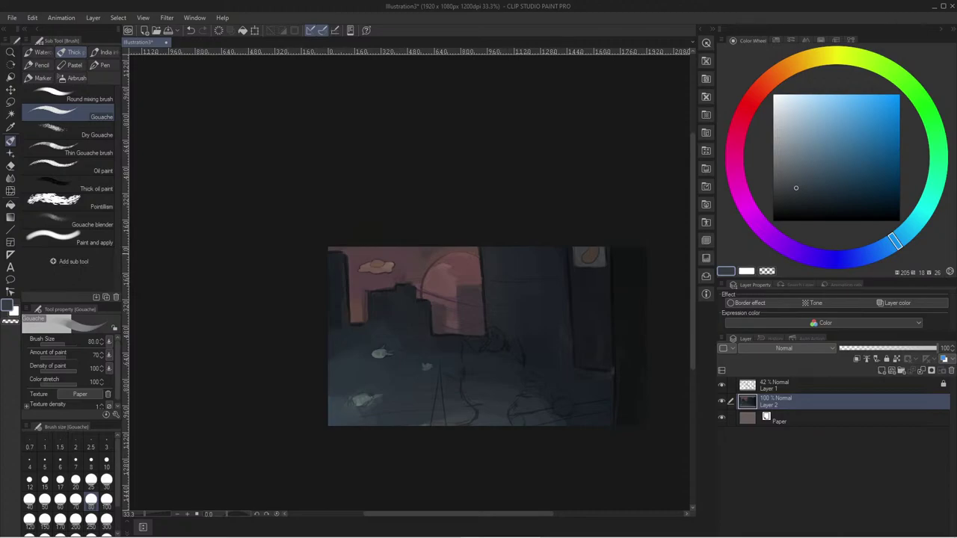
key("ctrl+z")
- Resample the ground's dark blue (hue 207, saturation 17, value 25) and enlarge the Gouache brush to 120
left_click(491, 414, "alt")
key("bracketright")
key("bracketright")
key("bracketright")
key("bracketright")
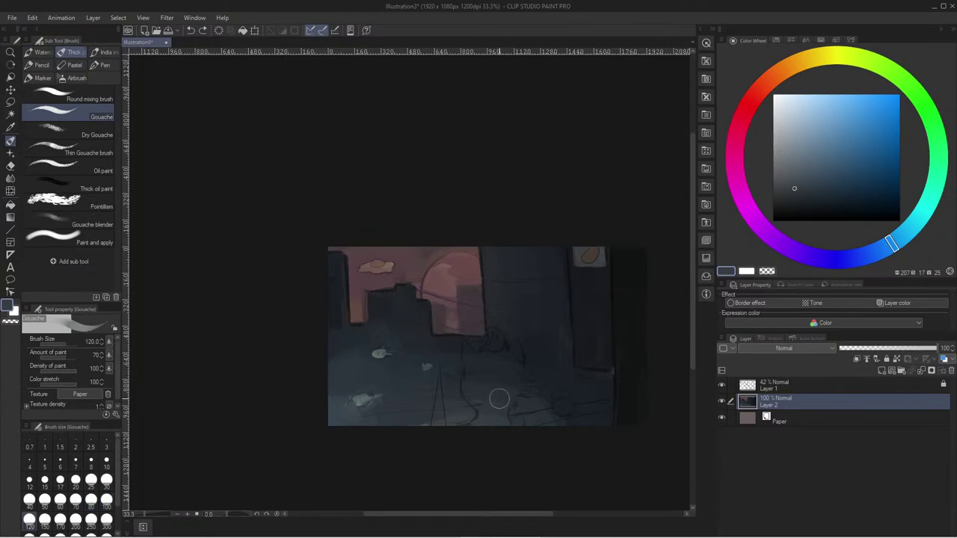
- Paint dark blue over the wall beside the sun with a size 250 Gouache brush and sample the nearby dark tones
key("bracketright")
key("bracketright")
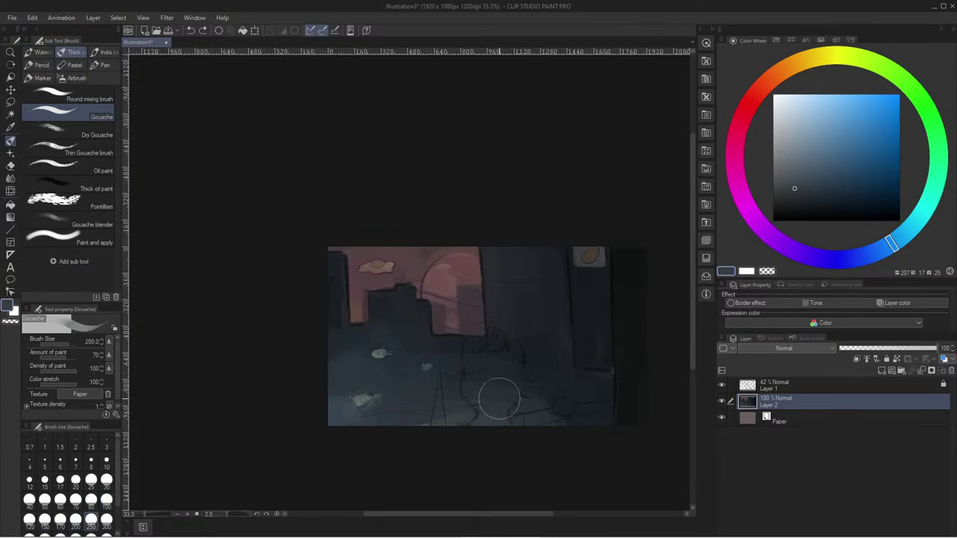
left_click_drag(527, 275, 539, 263)
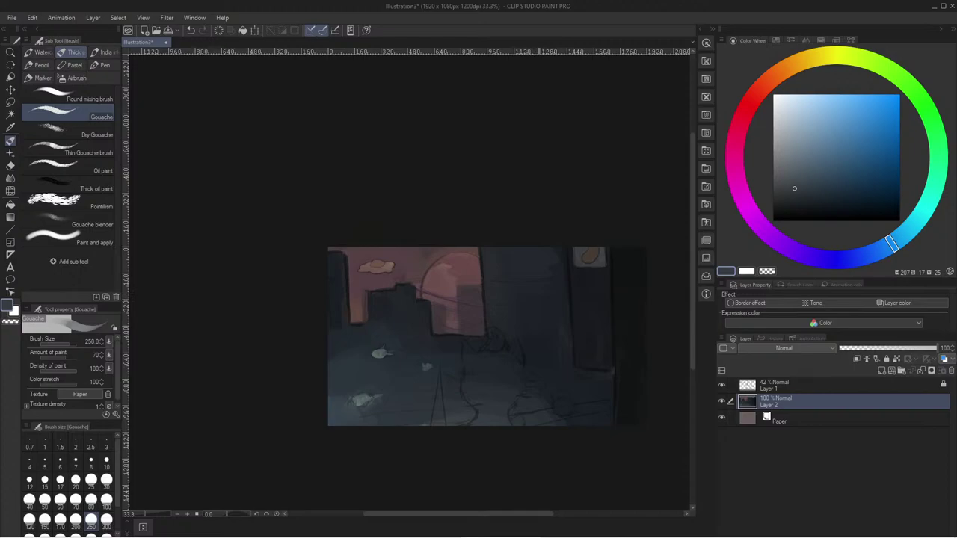
left_click(489, 409, "alt")
left_click(545, 256, "alt")
- Sample a muted red from the sky and glaze it over the dark wall and tower, then sample the dark navy
scroll(561, 357, "up", 2)
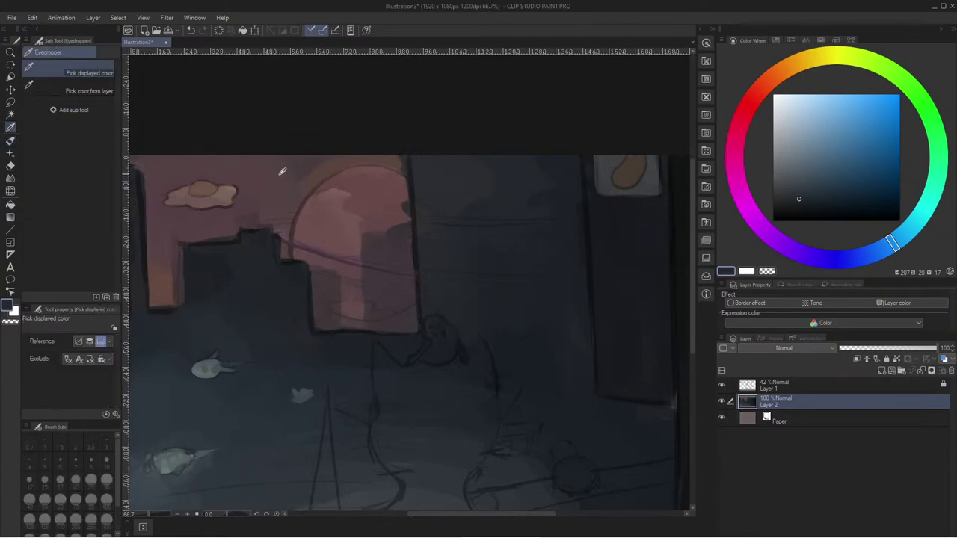
left_click(433, 172, "alt")
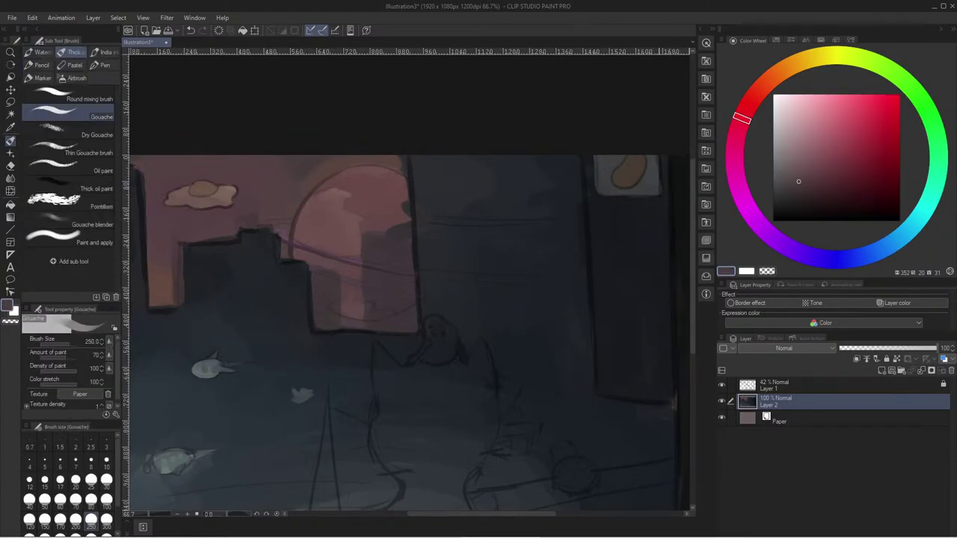
scroll(658, 363, "down", 1)
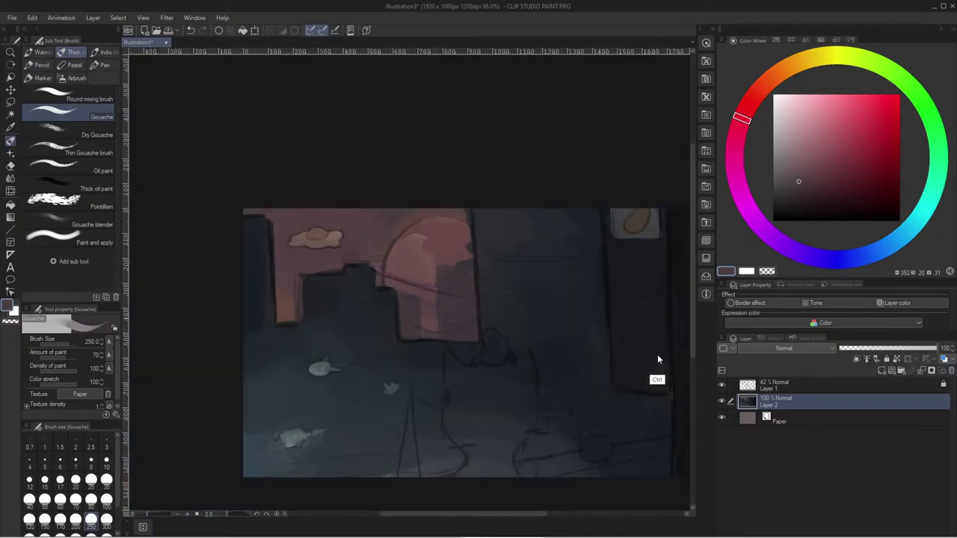
left_click(664, 406, "alt")
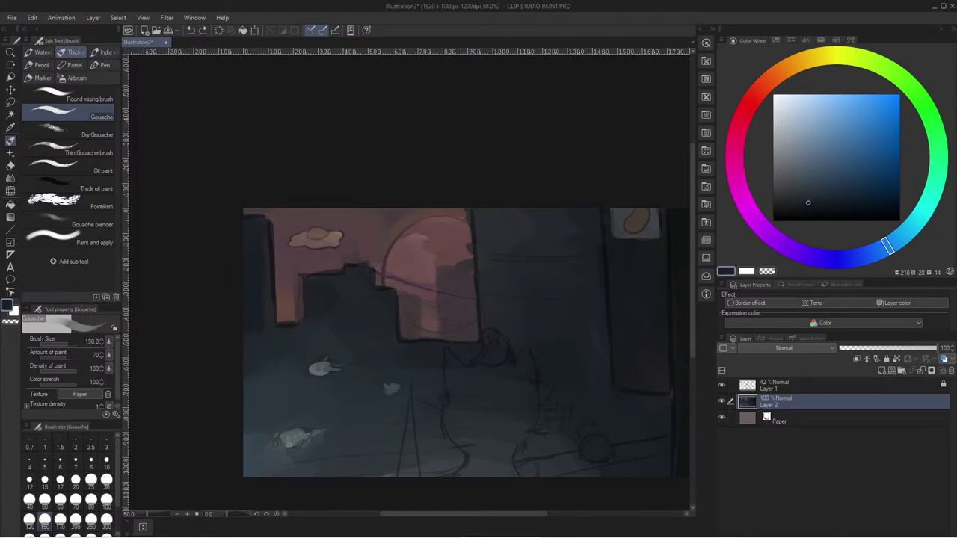
- Paint a pale blue-grey strip along the ground below the dark tower with a size 25 brush
key("i")
left_click(680, 383)
key("b")
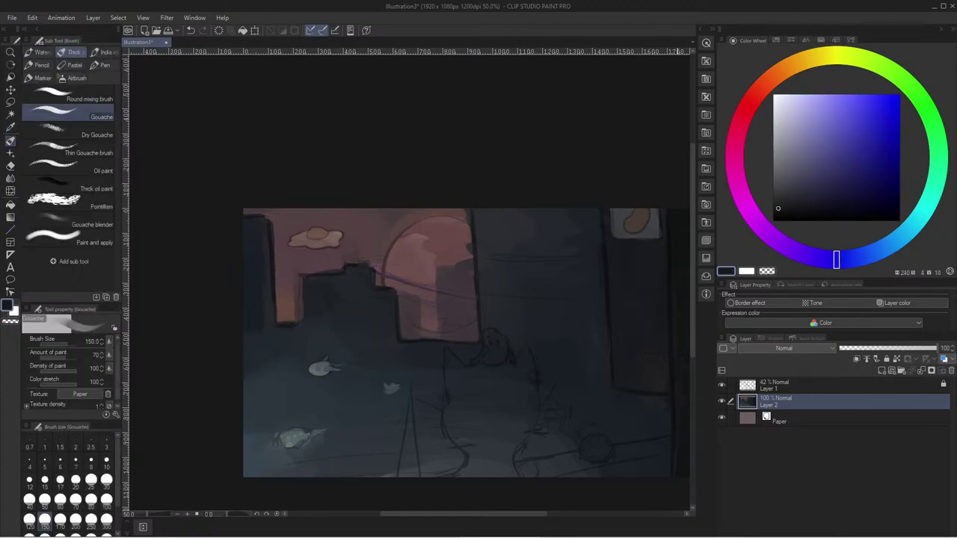
scroll(629, 280, "down", 1)
left_click(782, 188)
key("bracketleft")
key("bracketleft")
key("bracketleft")
key("bracketleft")
key("bracketleft")
key("bracketleft")
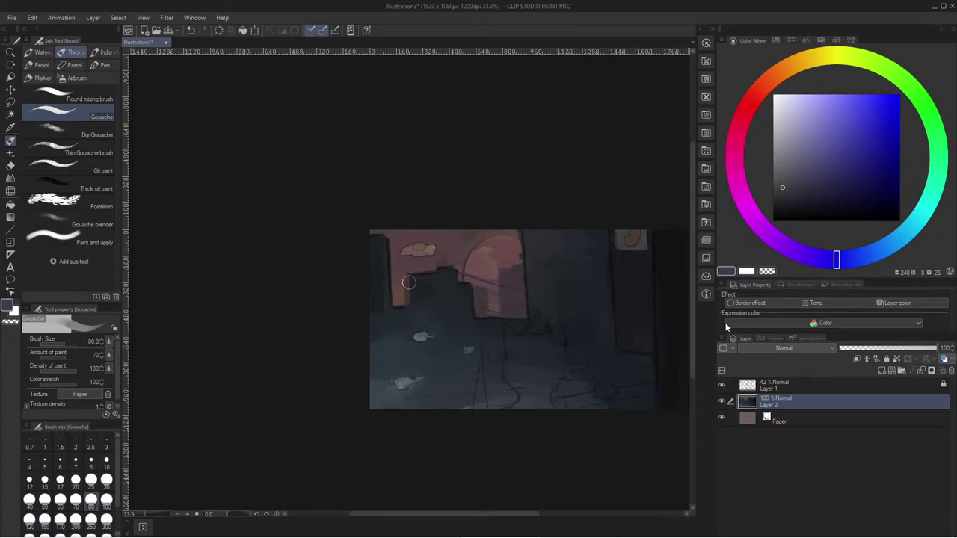
left_click(786, 161)
key("bracketleft")
key("bracketleft")
key("bracketleft")
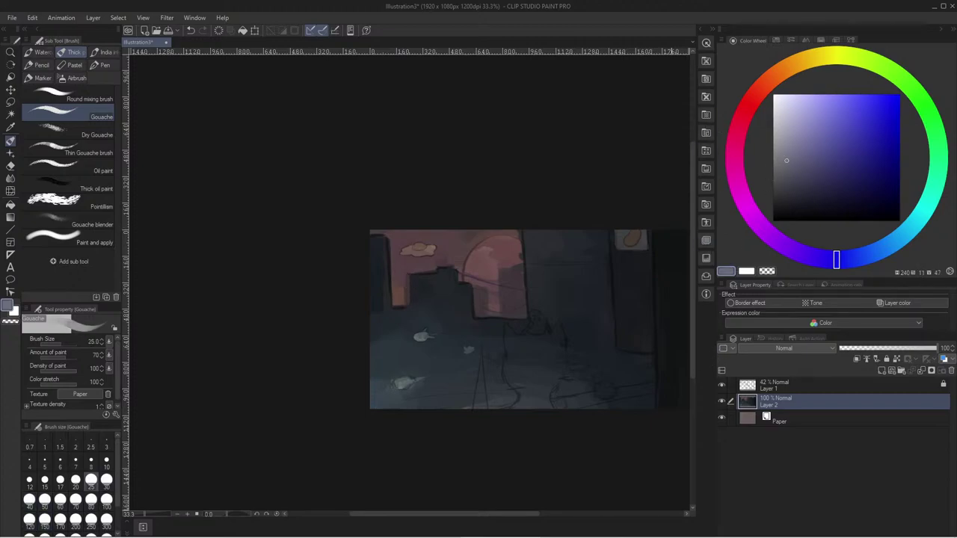
mouse_move(649, 388)
left_mouse_down()
mouse_move(559, 401)
mouse_move(652, 388)
left_mouse_up()
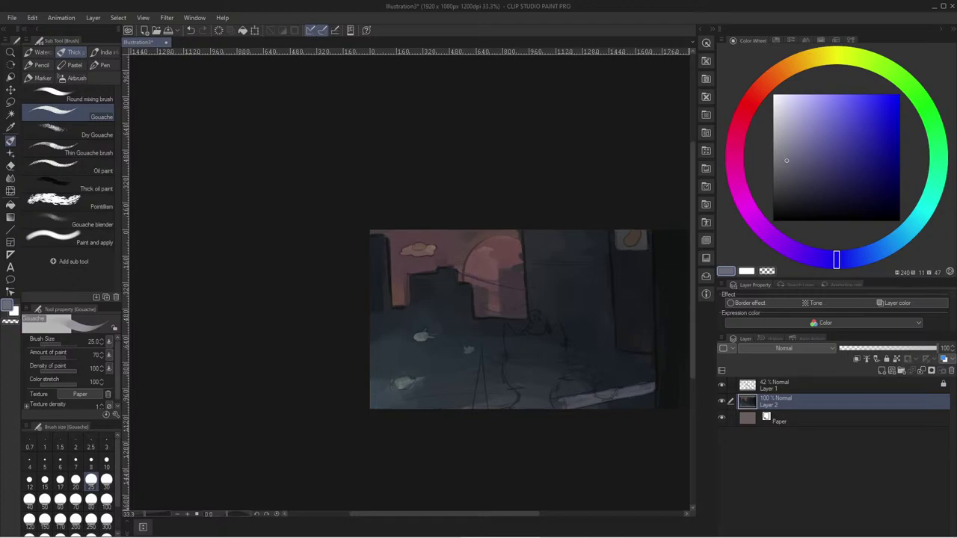
- Thicken and extend the pale ground strip towards the canvas's bottom edge with a size 60 brush
key("]")
key("]")
key("]")
key("]")
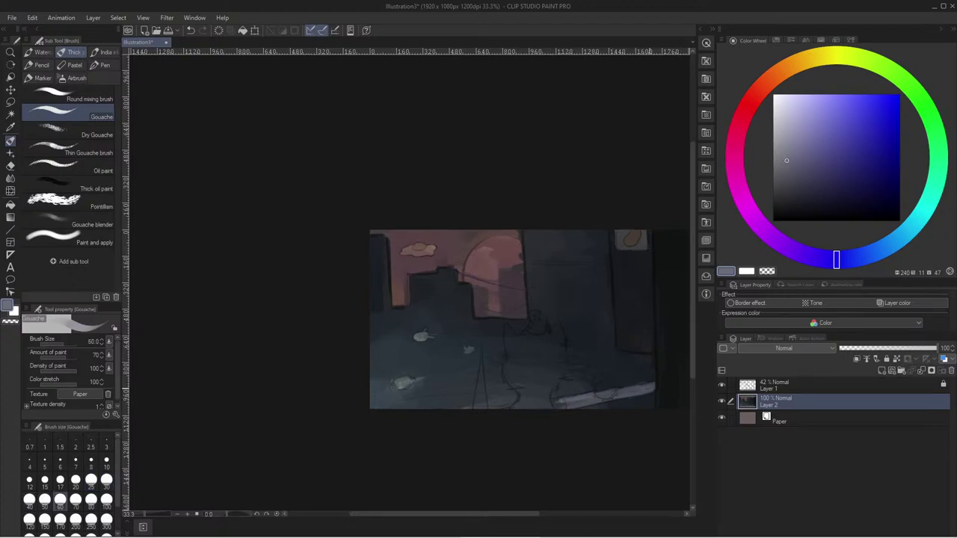
left_click_drag(574, 405, 504, 407)
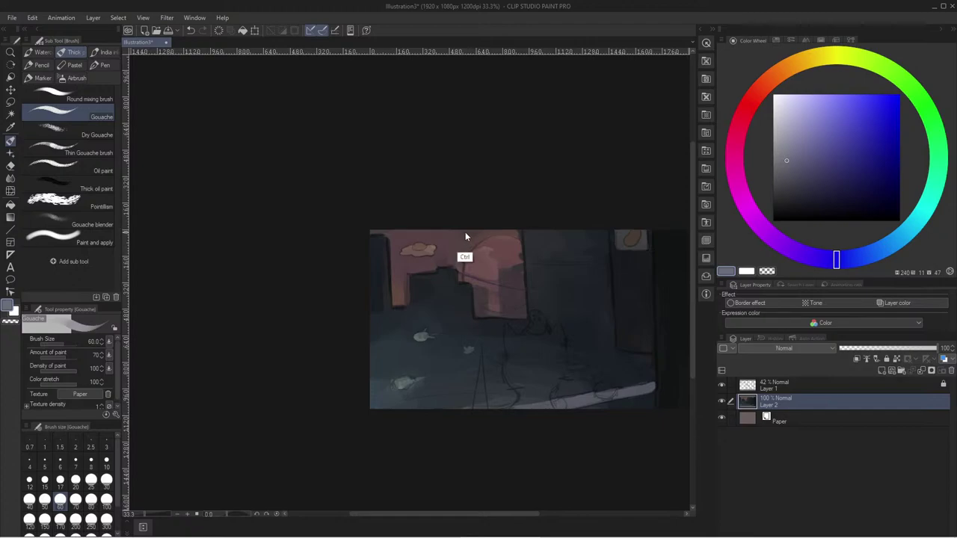
- Fill the narrow sketched spike on the ground in pale blue-grey, using brush sizes 17 and 12 to taper its tip
scroll(465, 236, "up", 1)
left_click(90, 480)
key("[")
key("[")
key("[")
key("[")
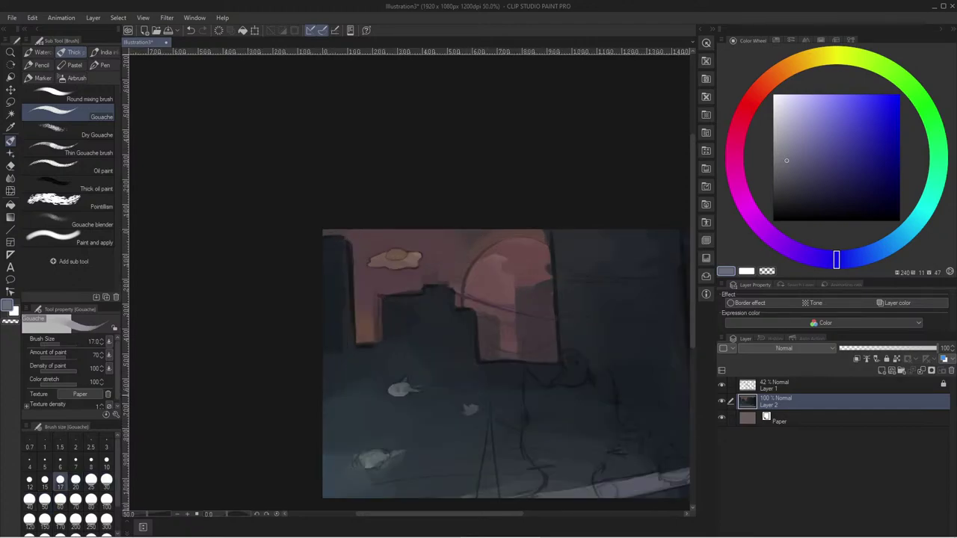
mouse_move(489, 453)
left_mouse_down()
mouse_move(495, 496)
mouse_move(491, 421)
left_mouse_up()
mouse_move(488, 459)
left_mouse_down()
mouse_move(481, 495)
mouse_move(489, 424)
mouse_move(491, 496)
mouse_move(481, 495)
left_mouse_up()
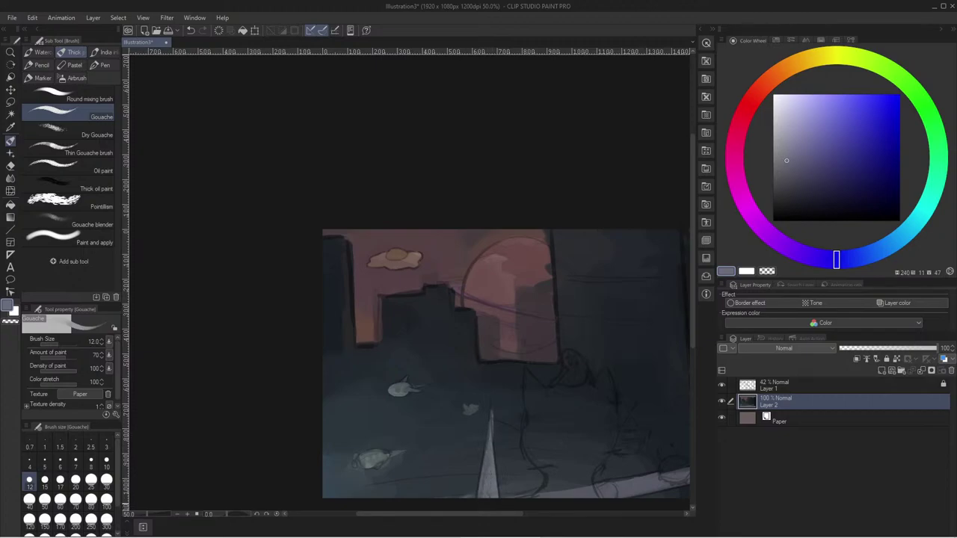
left_click_drag(490, 430, 491, 406)
- Sample the spike's pale blue-grey and reduce the brush size to 10
left_click(489, 448, "alt")
left_click_drag(486, 320, 419, 338)
key("[")
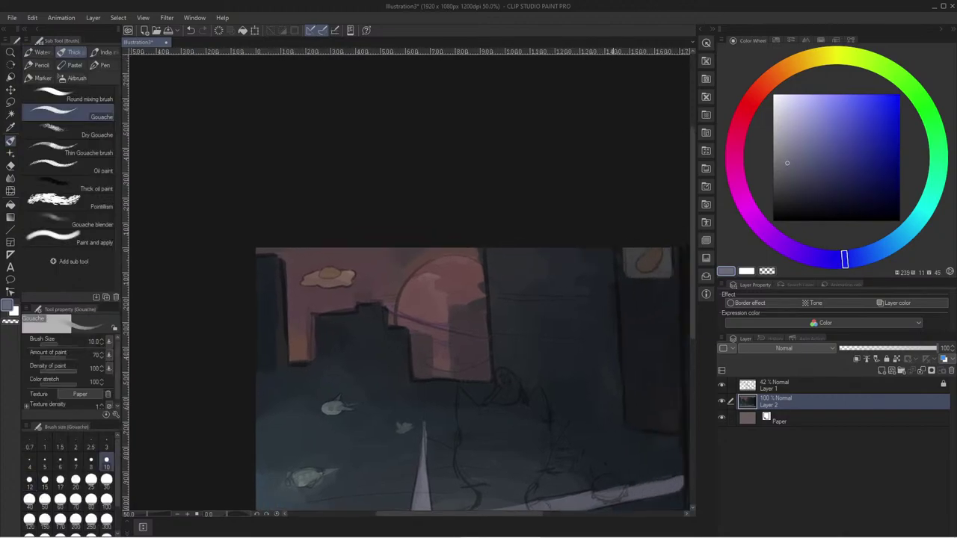
left_click_drag(589, 298, 499, 296)
key("ctrl+z")
left_click_drag(587, 302, 512, 299)
key("ctrl+z")
- Paint a small pale mark and a thin horizontal line across the upper wall beside the sun, undoing the unsuccessful strokes
left_click(666, 487, "alt")
left_click_drag(494, 249, 496, 255)
left_click_drag(605, 276, 499, 275)
key("ctrl+z")
mouse_move(604, 276)
left_mouse_down()
mouse_move(498, 274)
mouse_move(575, 276)
mouse_move(548, 273)
left_mouse_up()
key("ctrl+z")
key("ctrl+z")
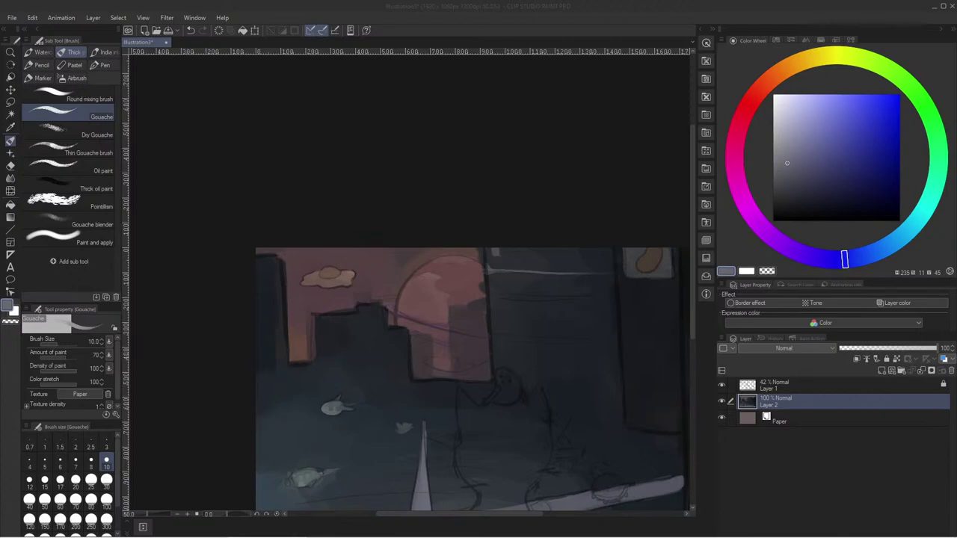
- Switch to the browser to examine the cyberpunk city reference image, and return to the painting
left_click_drag(314, 537, 560, 2)
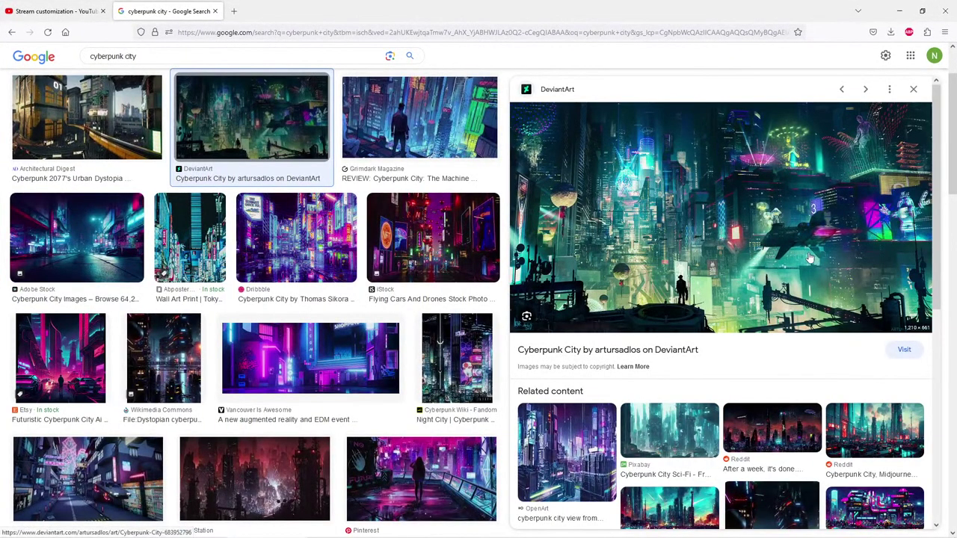
mouse_move(667, 4)
left_mouse_down()
mouse_move(686, 18)
mouse_move(421, 133)
mouse_move(463, 5)
left_mouse_up()
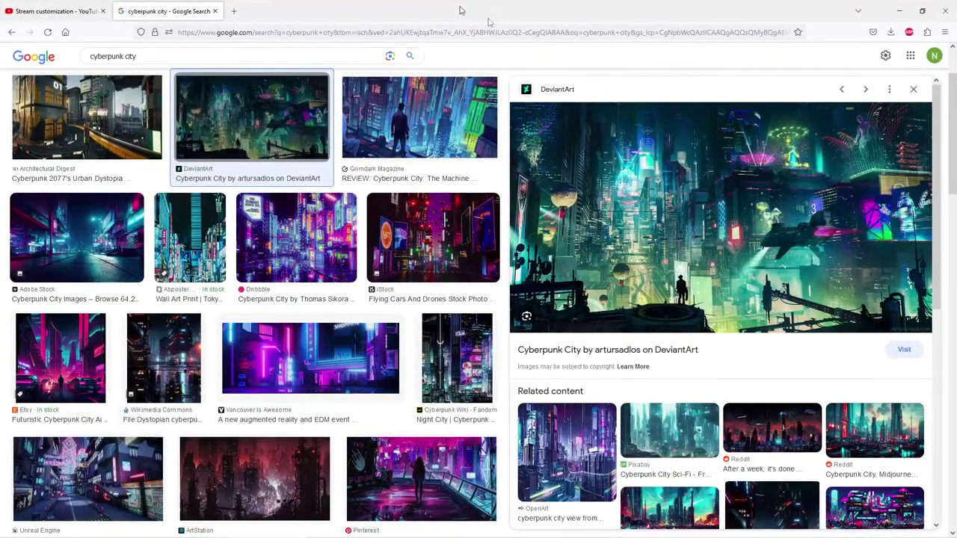
key("alt+Tab")
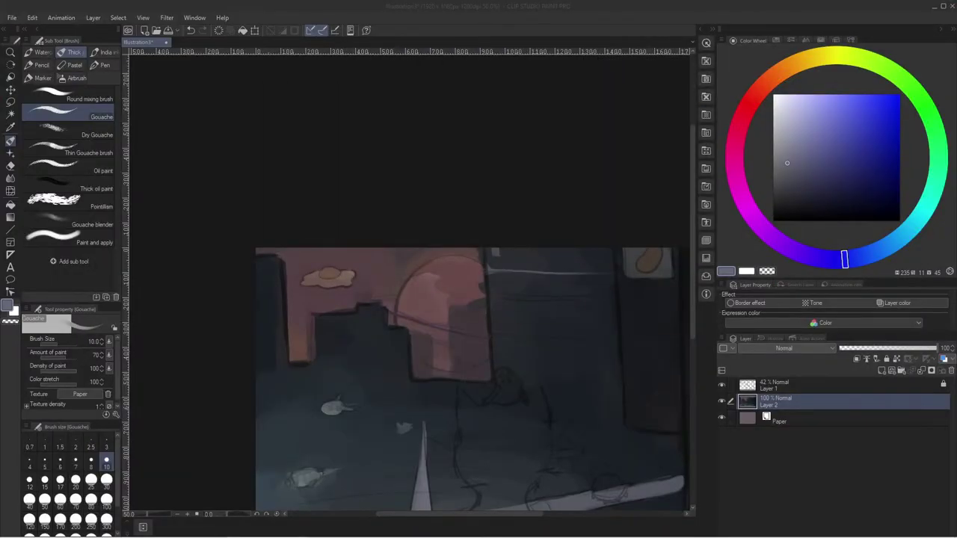
- Set the brush colour to a muted green and enlarge the Gouache brush to size 150
left_click_drag(928, 206, 936, 140)
left_click(824, 133)
left_click_drag(824, 134, 822, 131)
key("bracketright")
key("bracketright")
key("bracketright")
key("bracketright")
key("bracketright")
key("bracketright")
key("bracketright")
key("bracketright")
key("bracketright")
key("bracketright")
key("bracketright")
key("bracketright")
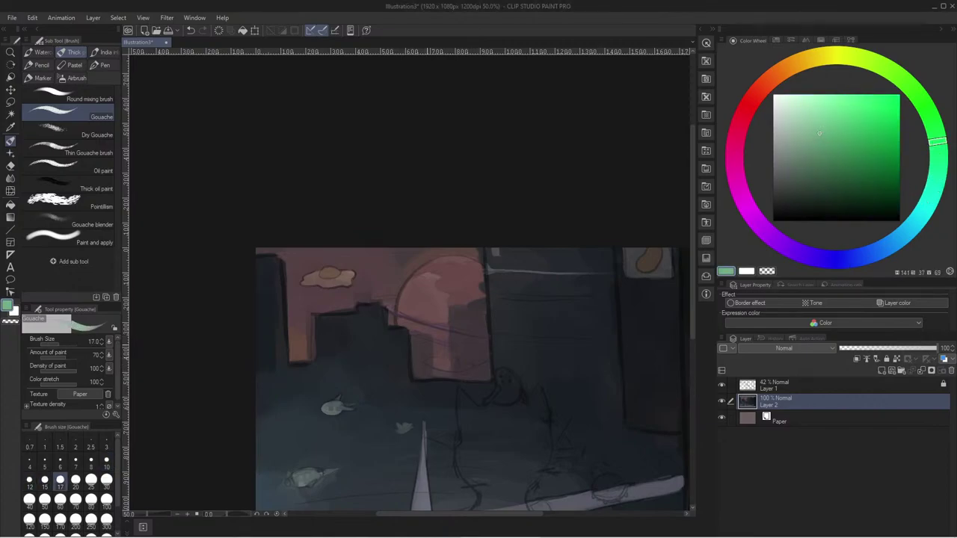
key("bracketright")
mouse_move(603, 321)
left_mouse_down()
mouse_move(600, 382)
mouse_move(583, 422)
left_mouse_up()
key("ctrl")
key("ctrl+z")
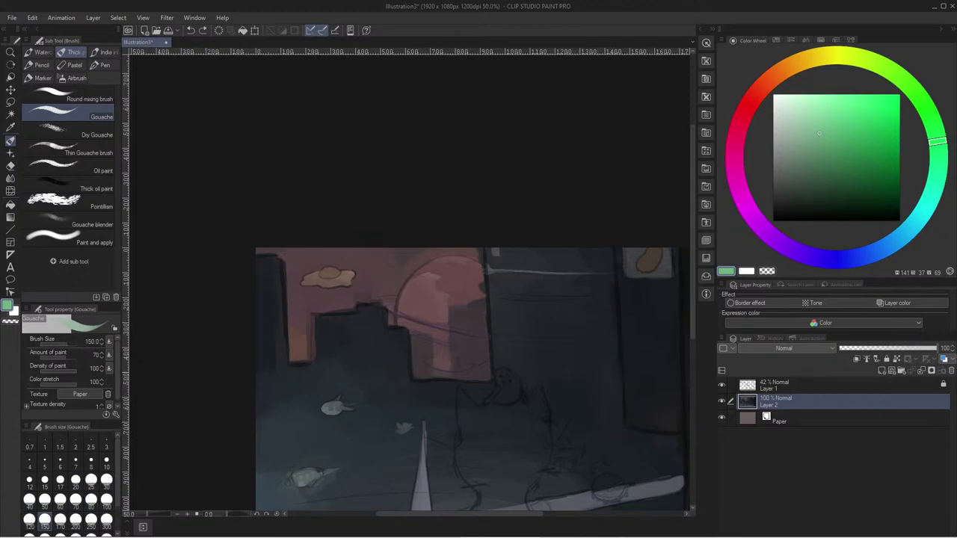
- Brush a green glow down the wall beside the dark tower, enlarging the brush to size 1000 and undoing the last two strokes
mouse_move(612, 329)
left_mouse_down()
mouse_move(581, 422)
mouse_move(600, 427)
left_mouse_up()
left_click_drag(613, 352, 598, 452)
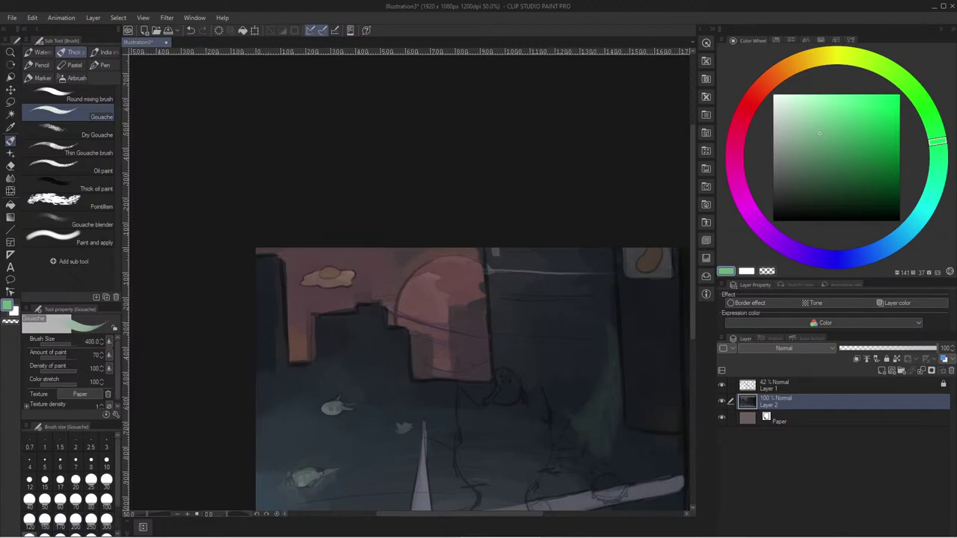
left_click(107, 534)
left_click_drag(580, 389, 598, 329)
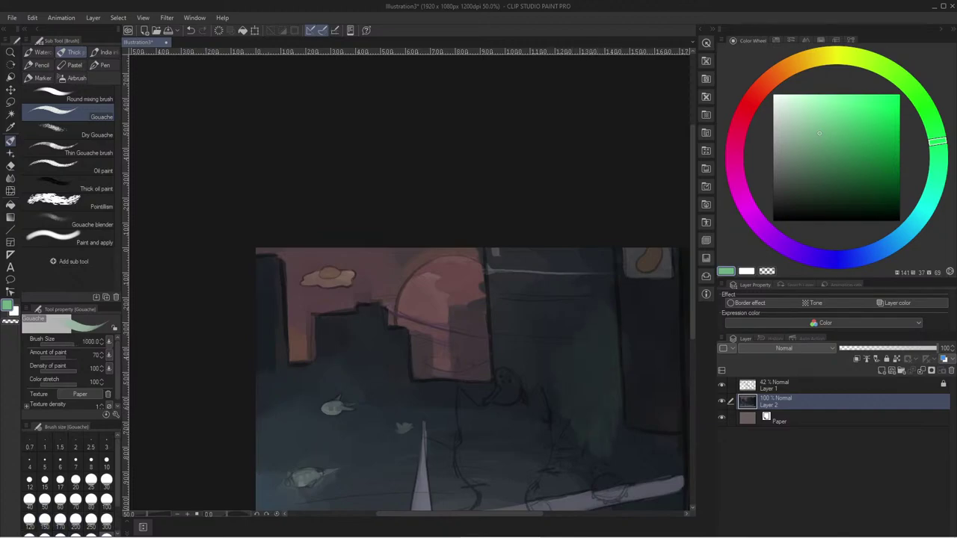
mouse_move(609, 441)
left_mouse_down()
mouse_move(648, 456)
mouse_move(632, 430)
mouse_move(607, 467)
mouse_move(636, 423)
mouse_move(600, 445)
left_mouse_up()
key("ctrl+z")
key("ctrl+z")
- Glaze a pale green haze over the ground and the bases of the buildings with the size 1000 brush
left_click_drag(799, 100, 800, 107)
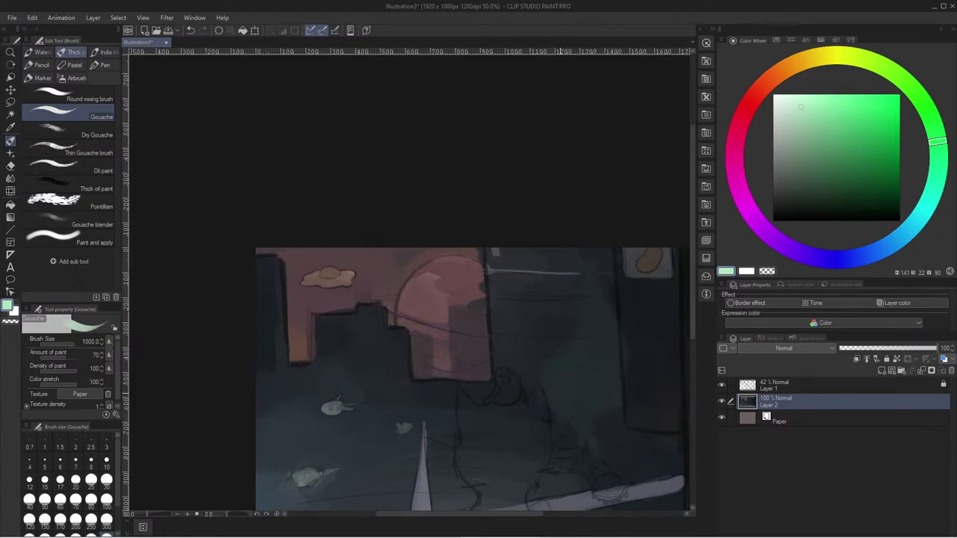
mouse_move(511, 385)
left_mouse_down()
mouse_move(421, 415)
mouse_move(415, 439)
left_mouse_up()
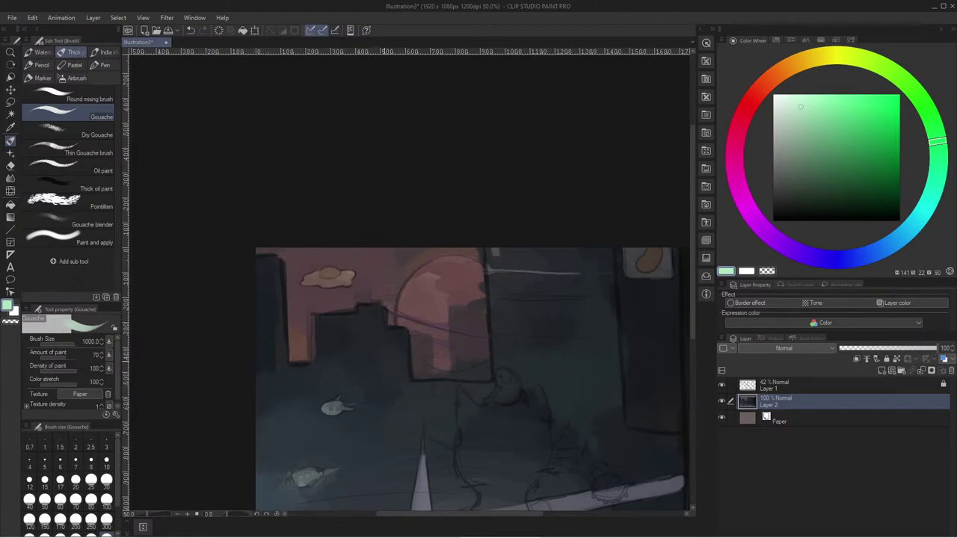
left_click_drag(311, 348, 282, 361)
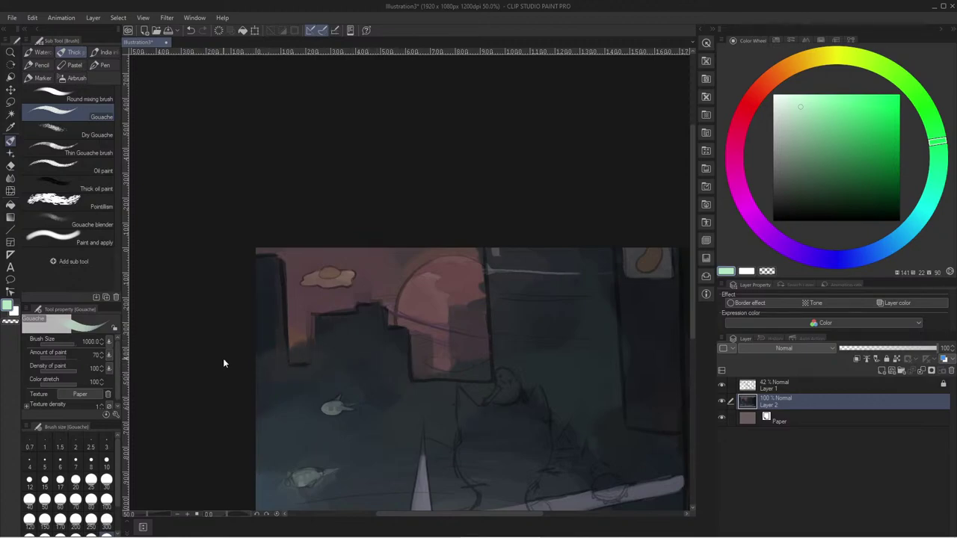
- Choose a bright red brush colour and reduce the brush to size 60 for detailing the wall beside the sun
scroll(223, 358, "up", 2)
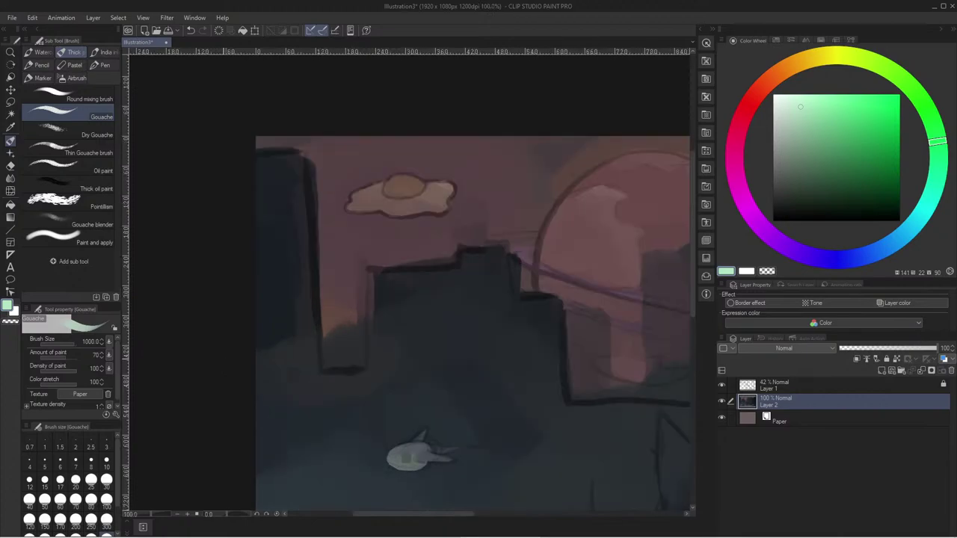
left_click(759, 91)
left_click(803, 100)
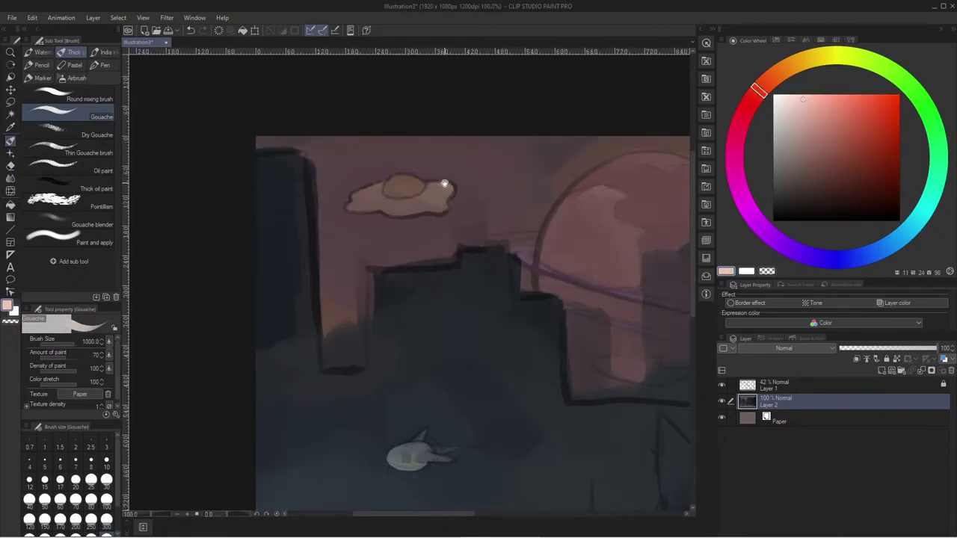
left_click_drag(622, 124, 487, 148)
left_click_drag(553, 135, 421, 129)
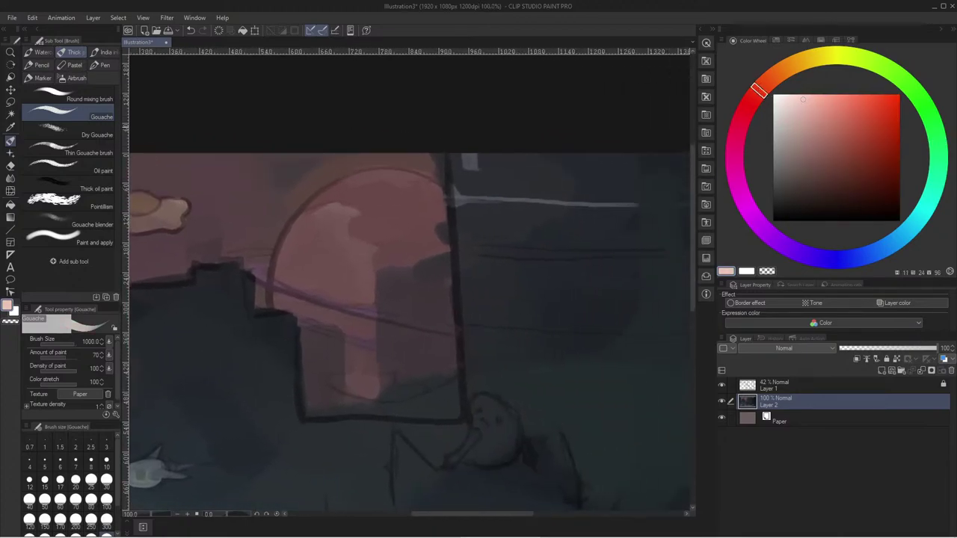
left_click(30, 519)
left_click(59, 499)
left_click(754, 96)
left_click(860, 94)
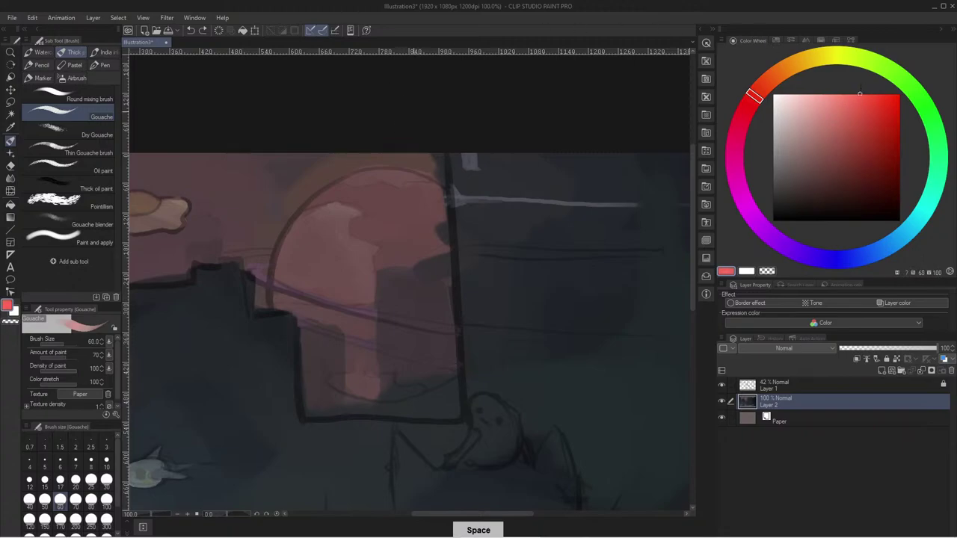
- Paint red accents over the small mark and horizontal line on the upper wall, adding a second red mark, at brush size 12
key("bracketleft")
key("bracketleft")
key("bracketleft")
key("bracketleft")
key("bracketleft")
key("bracketleft")
key("bracketleft")
key("bracketleft")
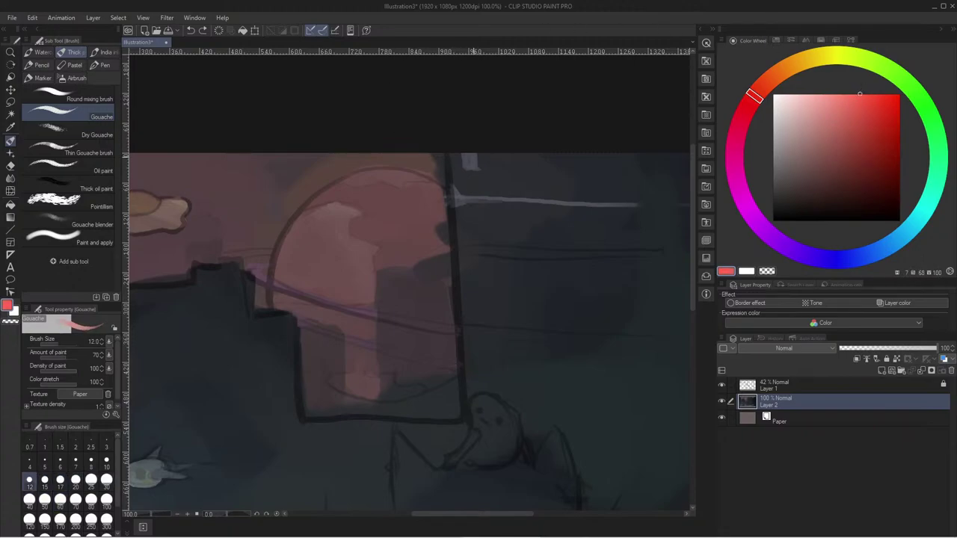
left_click_drag(469, 165, 470, 158)
left_click_drag(476, 200, 687, 202)
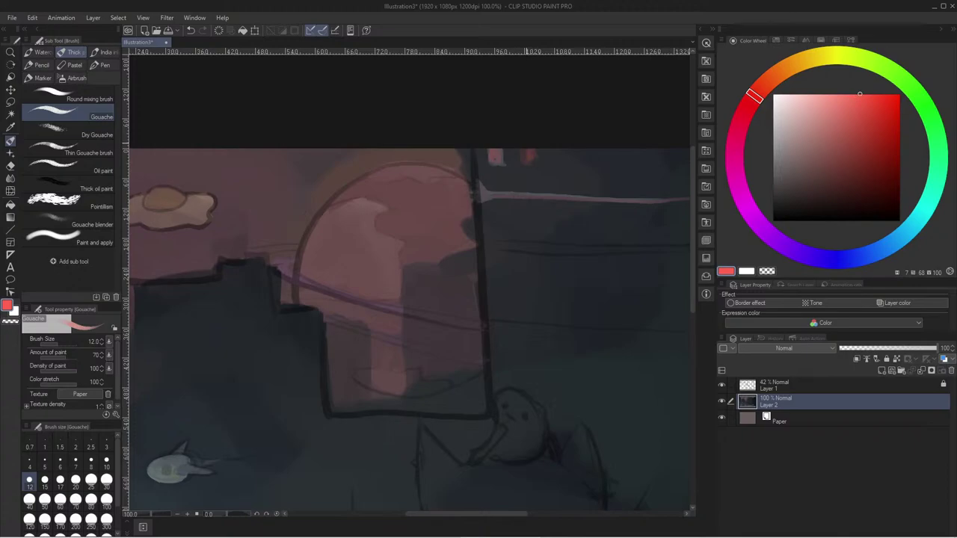
- Undo the last stroke, sample the wall's dark navy and paint beneath the two small marks to clean their lower edges
left_click_drag(475, 177, 427, 151)
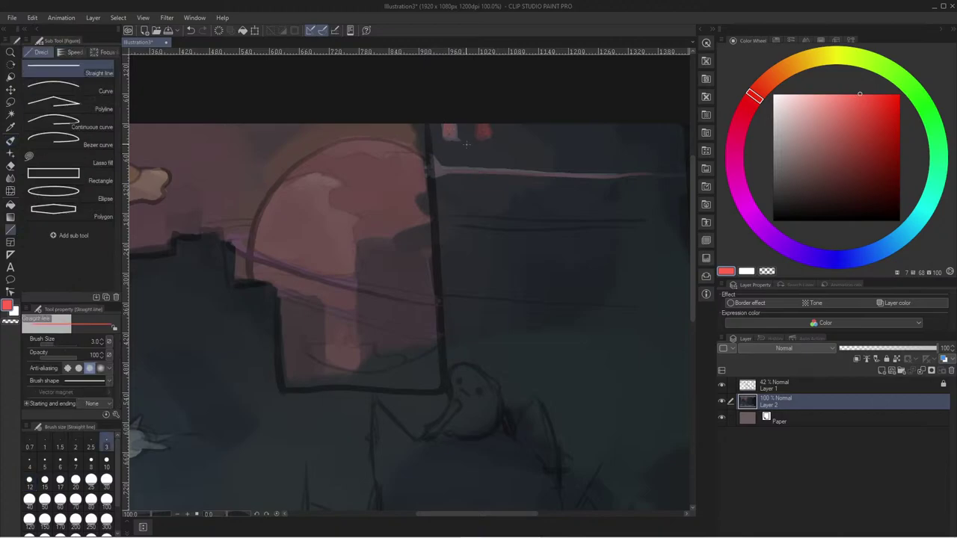
left_click(466, 139, "alt")
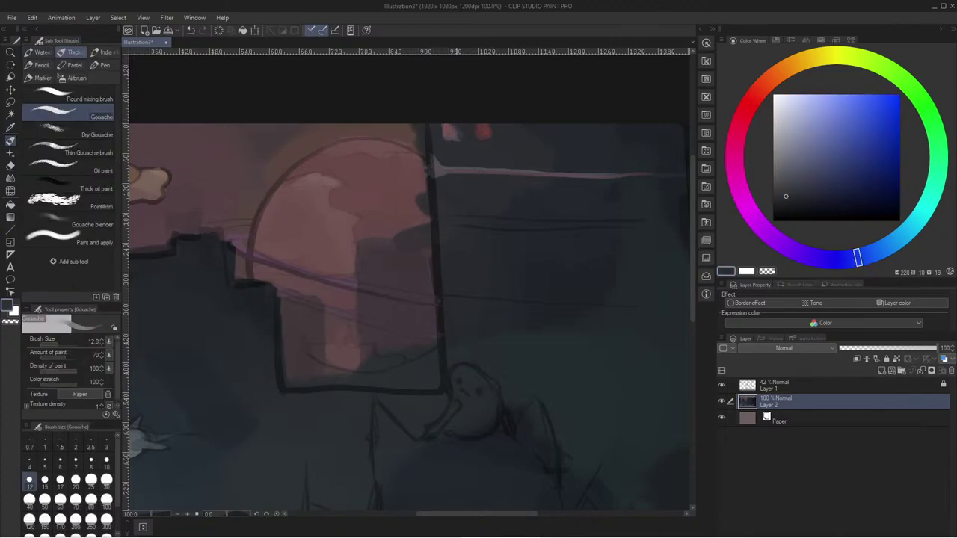
key("ctrl+z")
left_click(465, 160, "alt")
left_click_drag(465, 161, 506, 165)
- Raise the brush to size 50 and paint sampled dark blue over the lower end of the second red mark on the upper wall
key("bracketright")
key("bracketright")
key("bracketright")
key("bracketright")
key("bracketright")
key("bracketright")
key("bracketright")
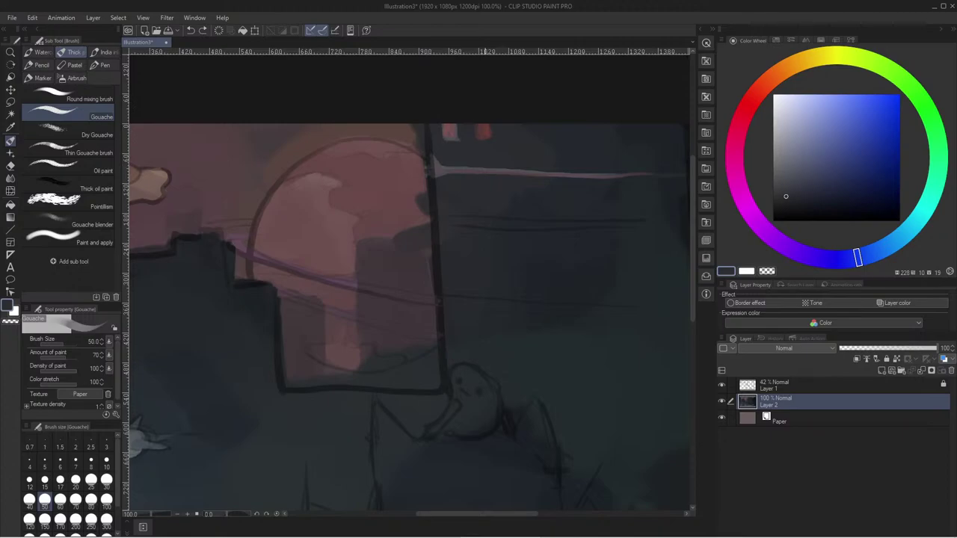
left_click(561, 154, "alt")
left_click_drag(487, 126, 457, 136)
key("ctrl+z")
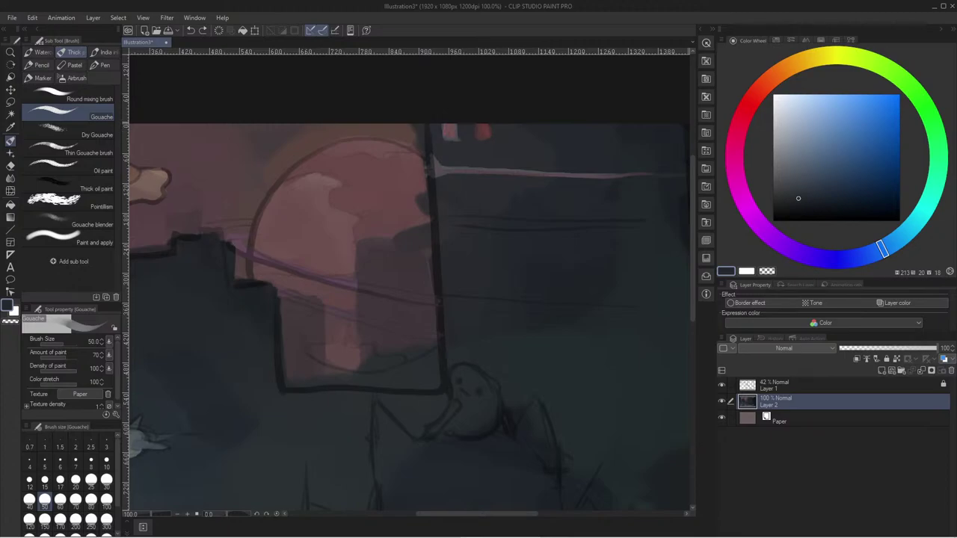
left_click_drag(485, 138, 493, 135)
left_click(488, 125, "alt")
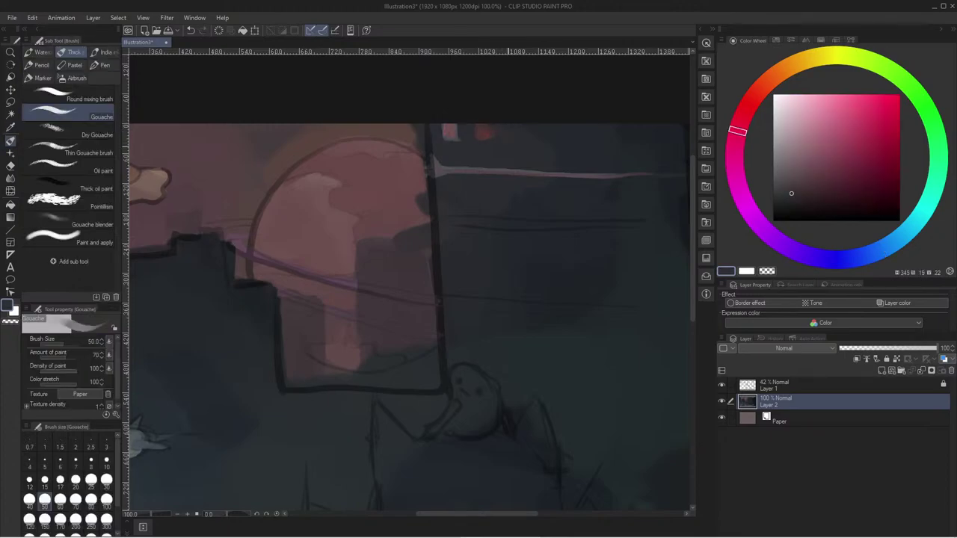
- Resample the dark tones around the two small wall marks and paint over their lower edges to shorten and soften them
left_click(453, 130, "alt")
left_click(463, 131, "alt")
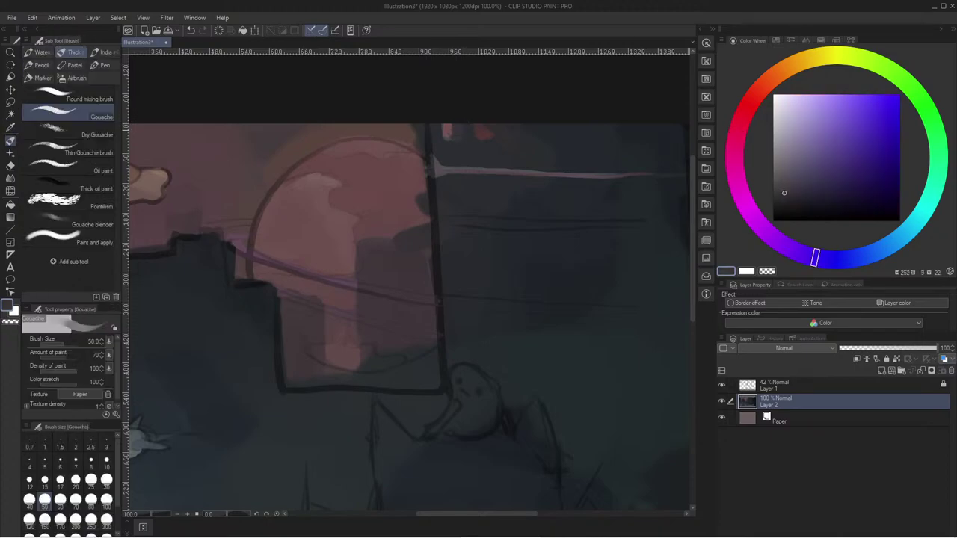
left_click(454, 132, "alt")
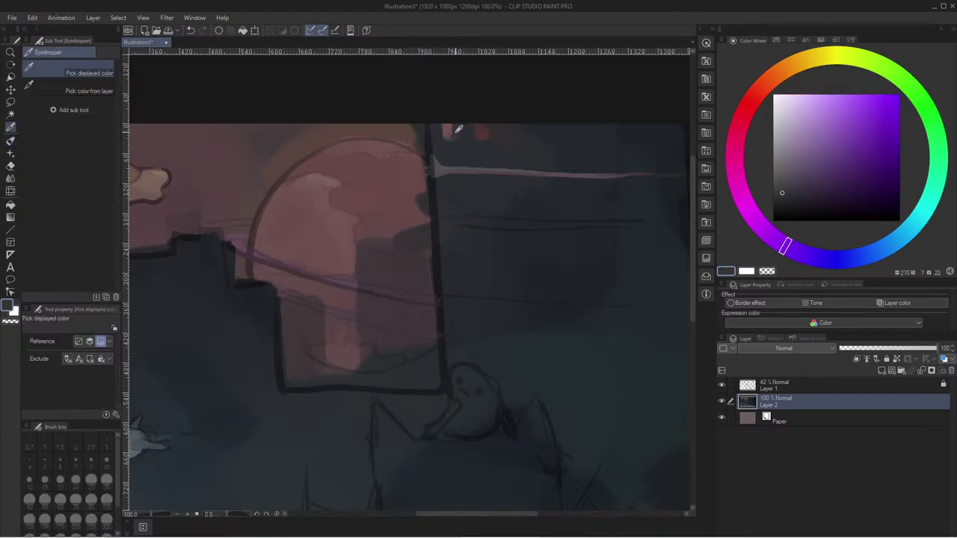
left_click(501, 127, "alt")
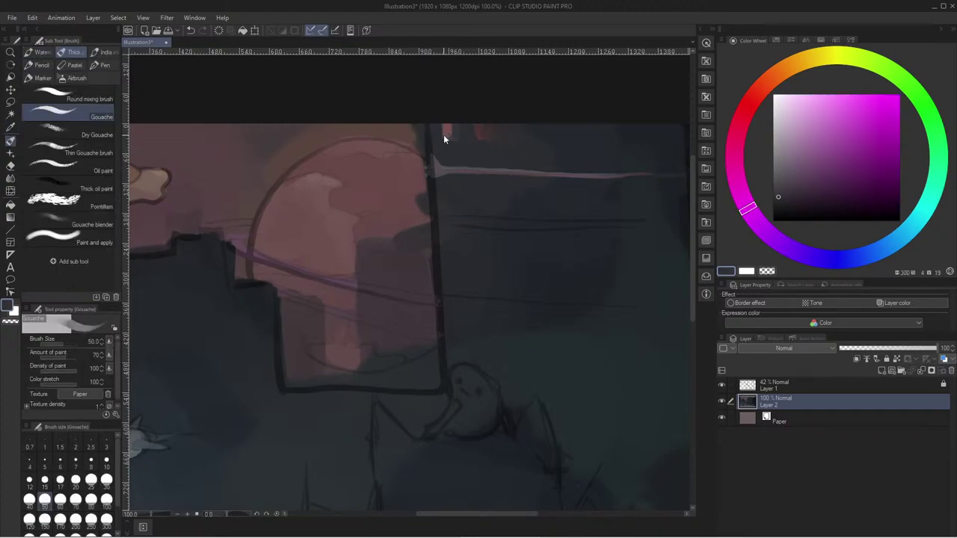
- Extend the small marks into a row of faint window lights along the top of the wall using sampled tones
scroll(443, 134, "down", 2)
scroll(443, 134, "up", 1)
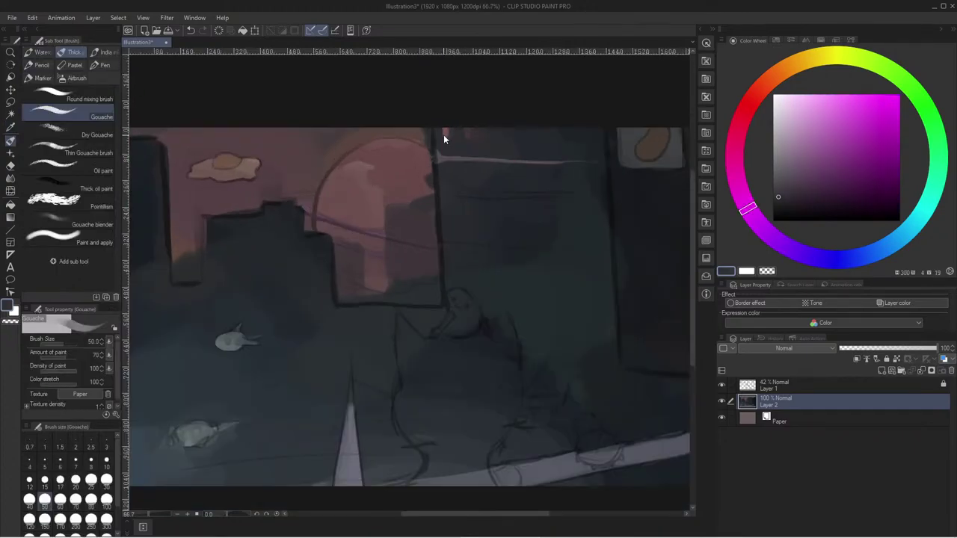
key("alt")
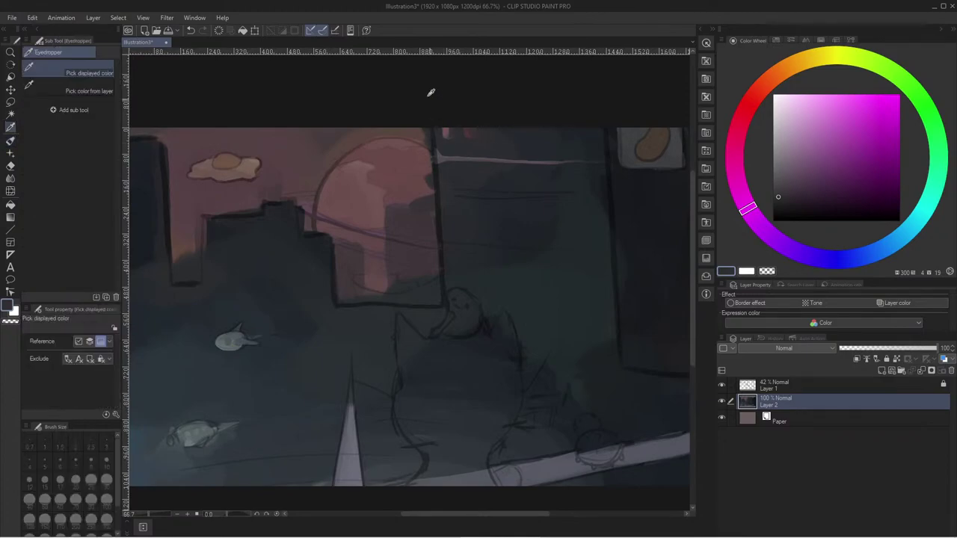
key("alt")
left_click(444, 133, "alt")
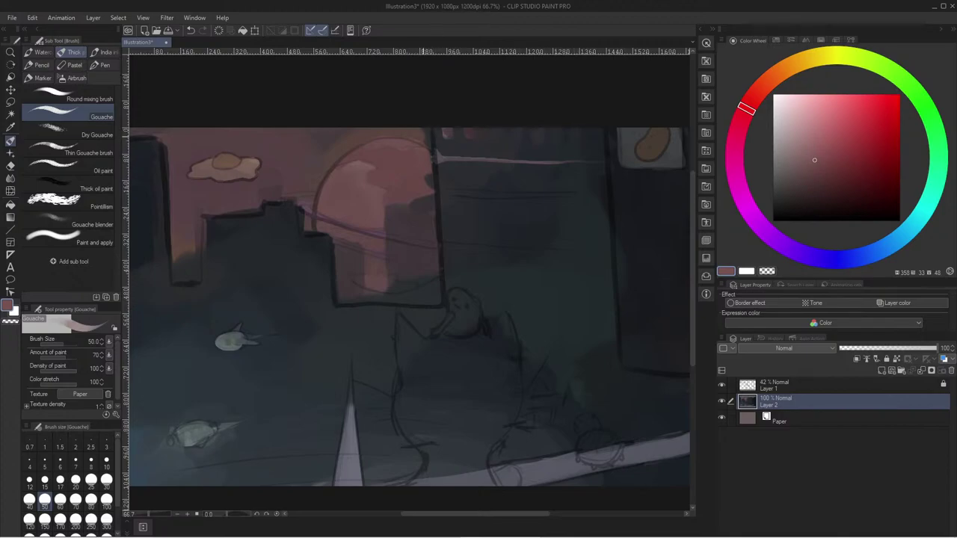
- Reduce the brush to size 17, sample the muted pink ledge line and extend it across the wall
key("bracketleft")
key("bracketleft")
key("i")
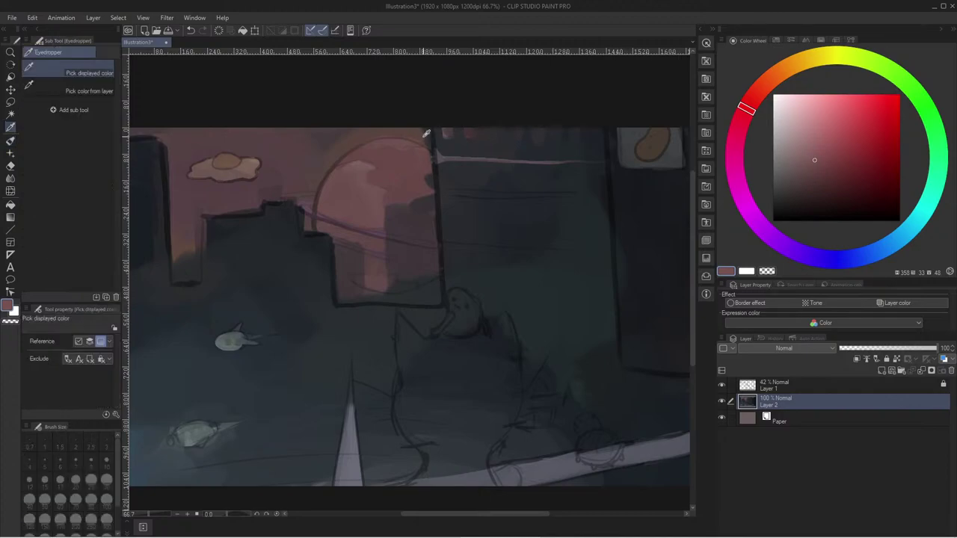
left_click(444, 160)
left_click(444, 160)
key("b")
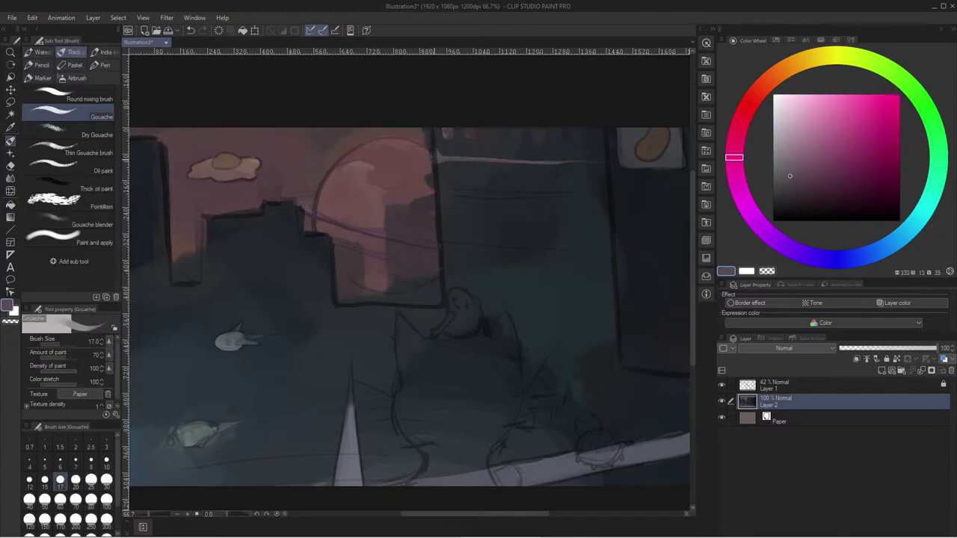
left_click_drag(493, 160, 586, 161)
- Choose a bright pinkish red and paint a second horizontal line across the wall below the first
left_click(748, 107)
left_click(841, 123)
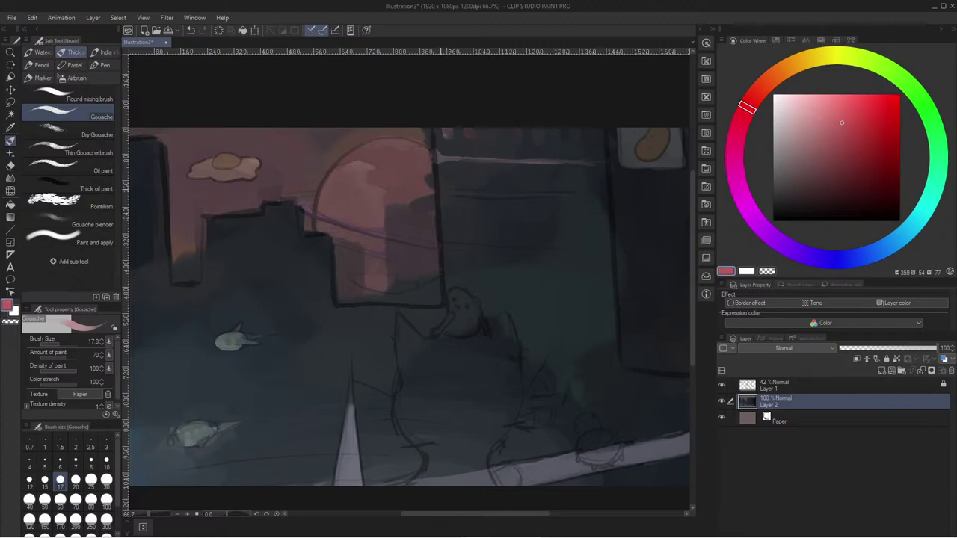
left_click_drag(440, 194, 602, 195)
- Mute the second wall line with sampled navy and greyish violet, extending it onto the neighbouring building
left_click(492, 179, "alt")
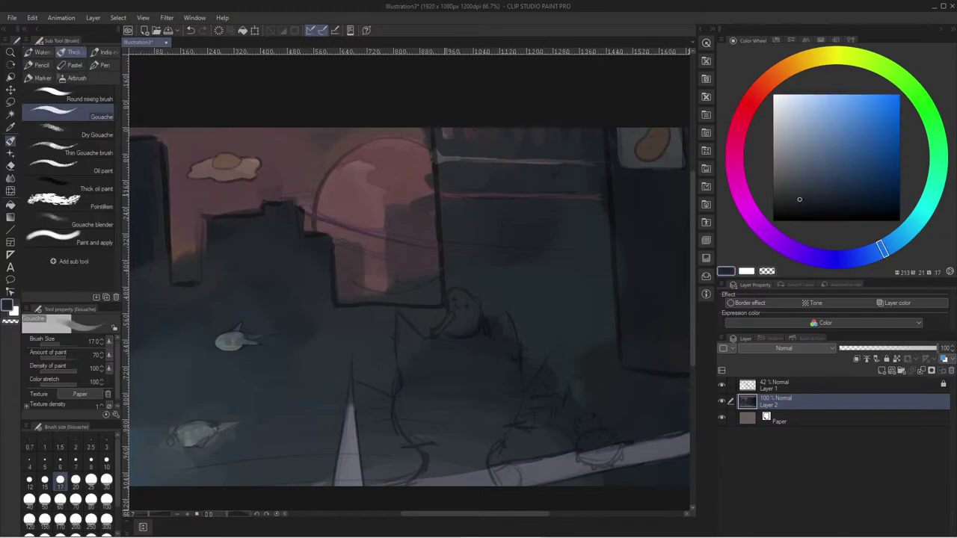
left_click(443, 160, "alt")
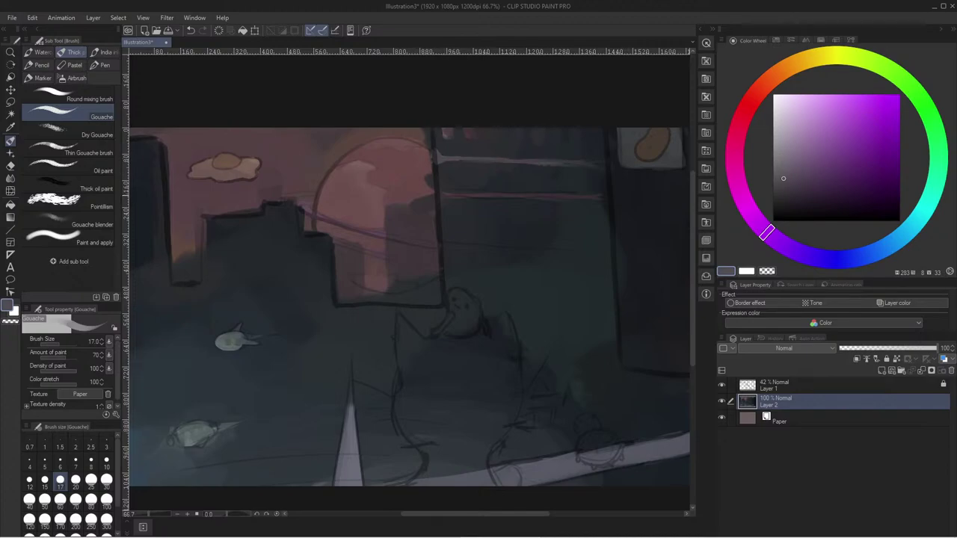
left_click_drag(462, 193, 614, 205)
key("u")
left_click(439, 155, "alt")
key("b")
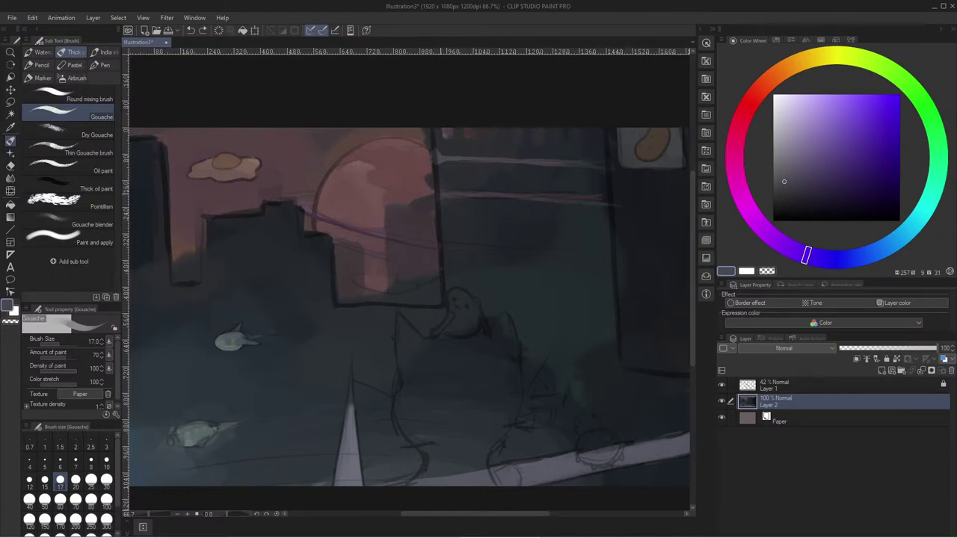
- Refine the second line's edges with sampled navy and paint a third, fainter violet line beneath it
left_click(599, 188, "alt")
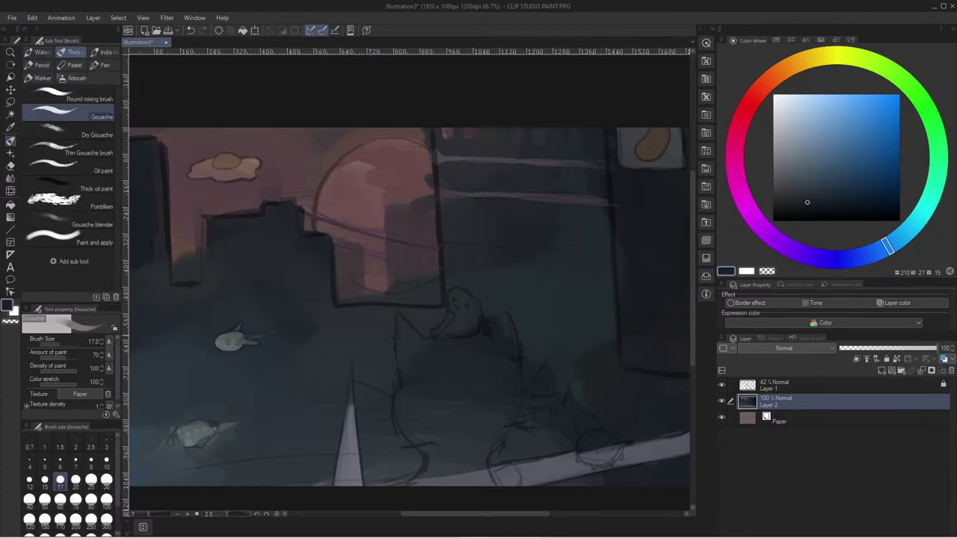
key("ctrl")
key("ctrl")
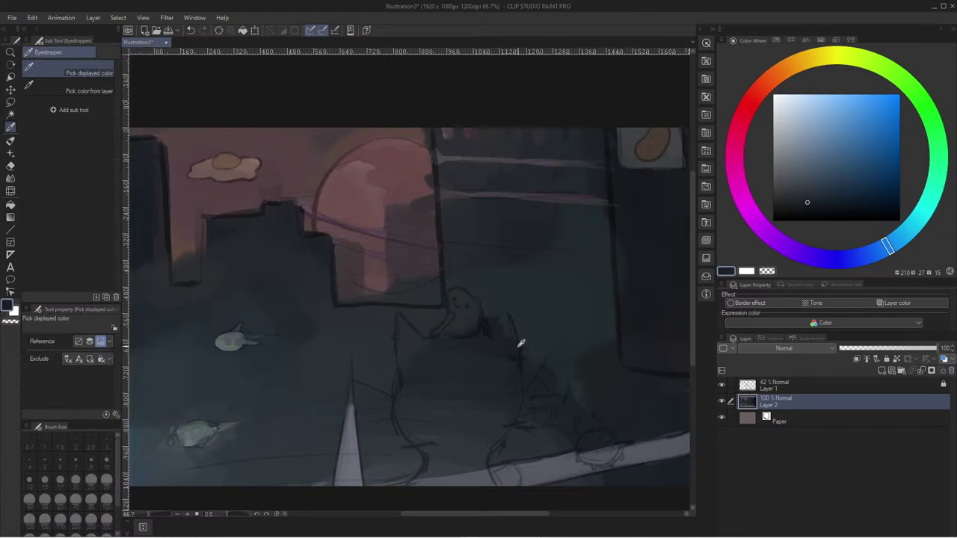
scroll(415, 176, "down", 1)
left_click(435, 159, "ctrl")
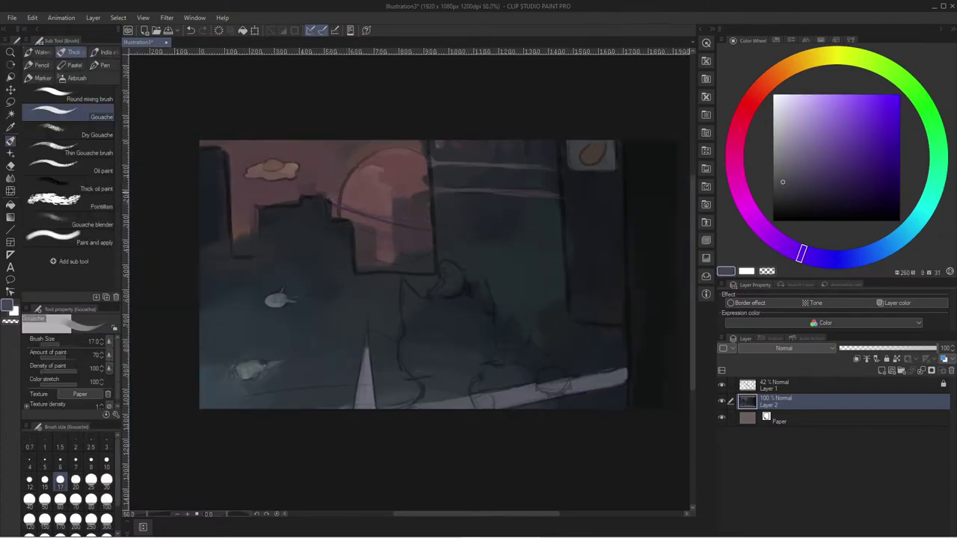
left_click_drag(443, 215, 474, 215)
scroll(258, 239, "down", 1)
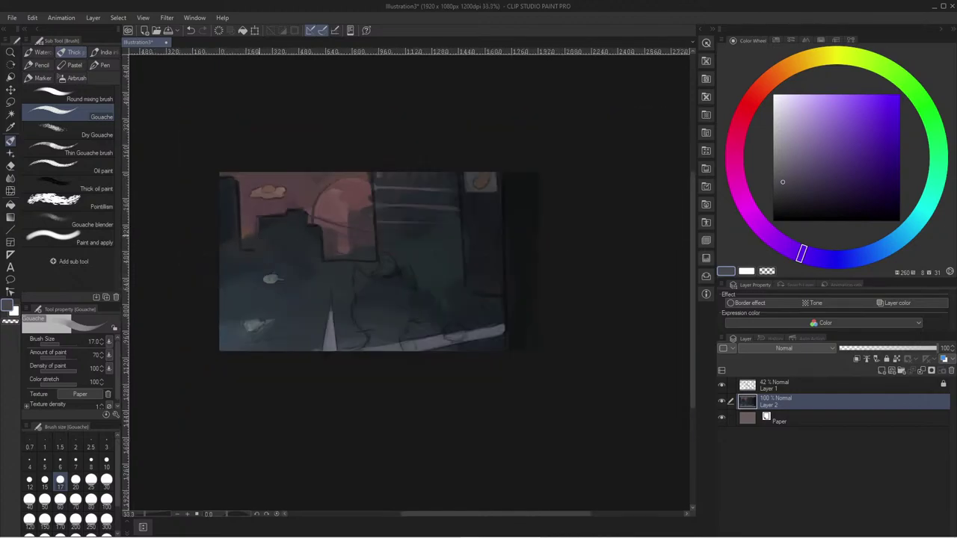
- Sample the stepped building's dark blue and paint thin antenna details on its rooftop with a size 10 brush
scroll(259, 240, "up", 1)
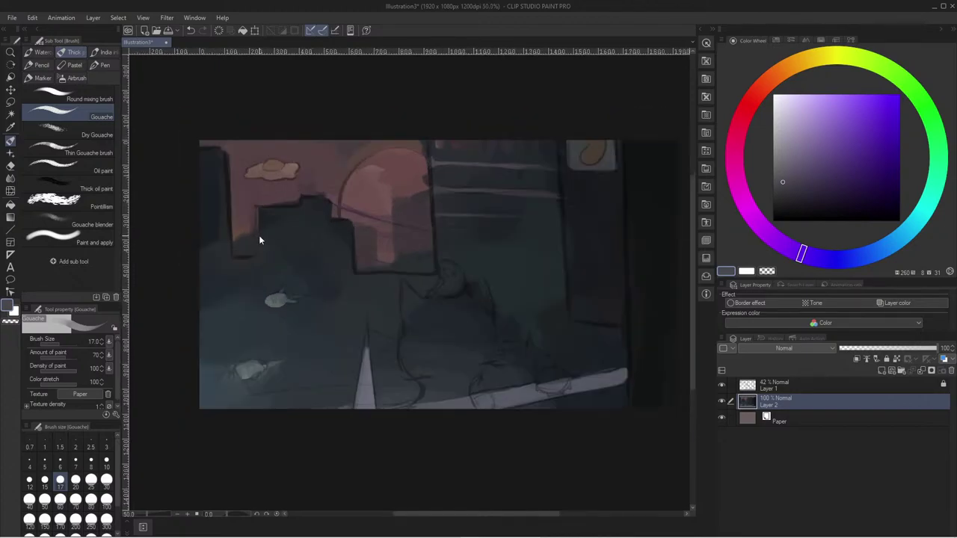
scroll(259, 239, "up", 1)
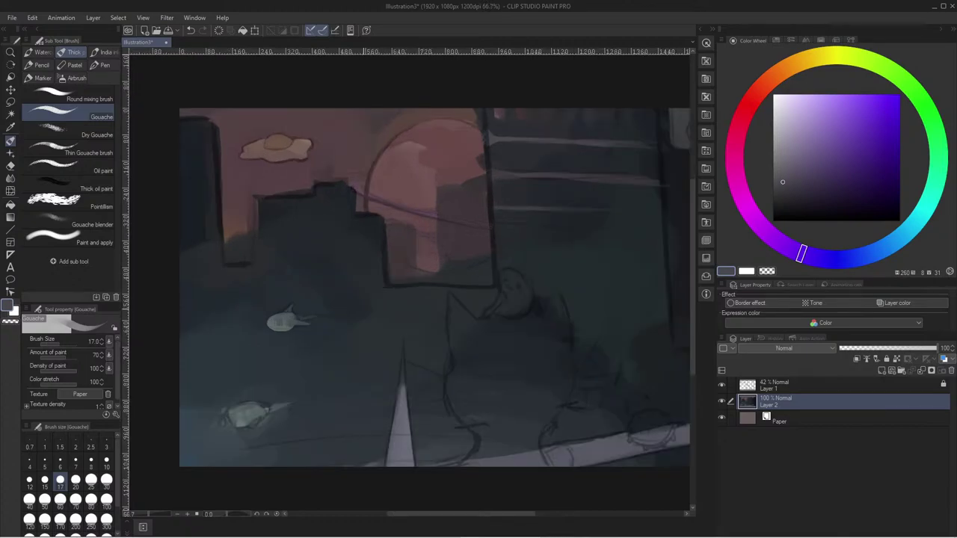
key("x")
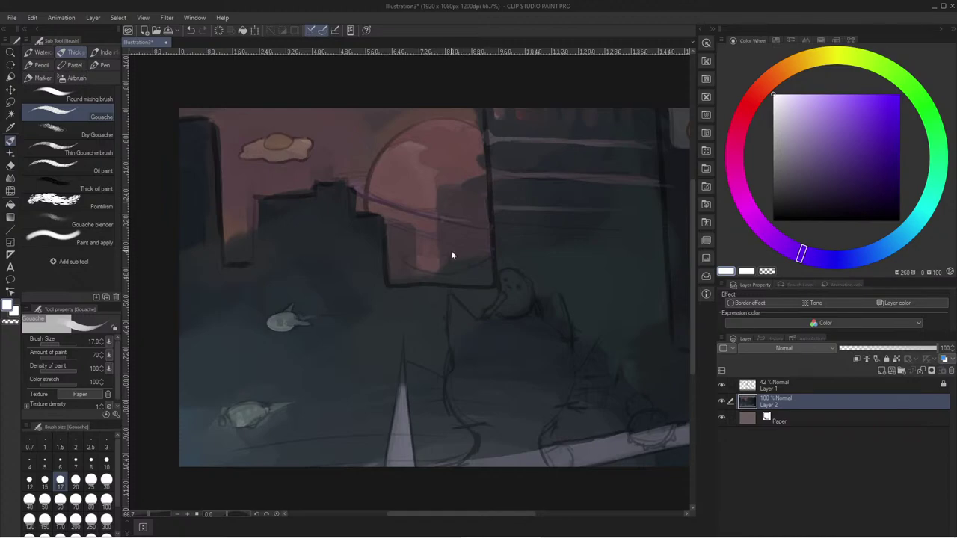
scroll(451, 250, "down", 1)
left_click(353, 223, "alt")
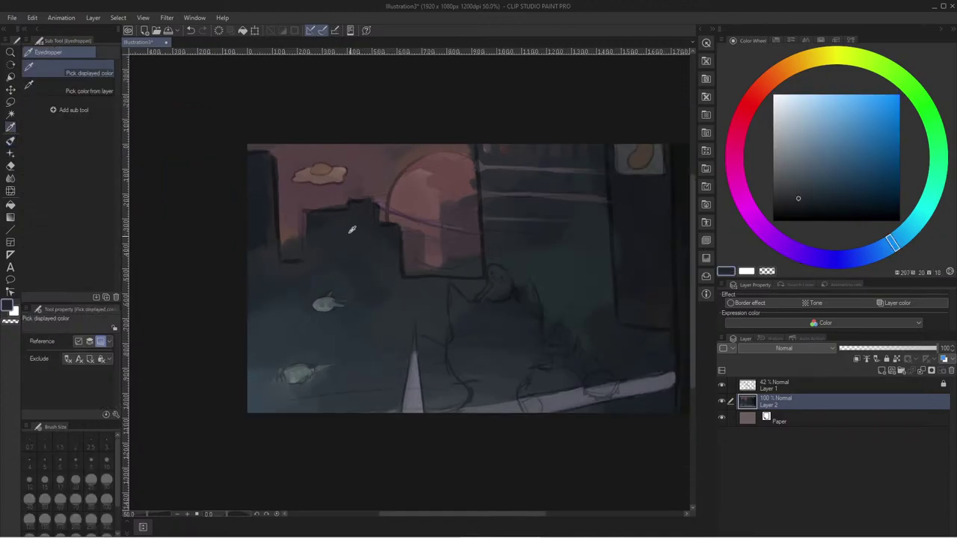
key("bracketleft")
key("bracketleft")
key("bracketleft")
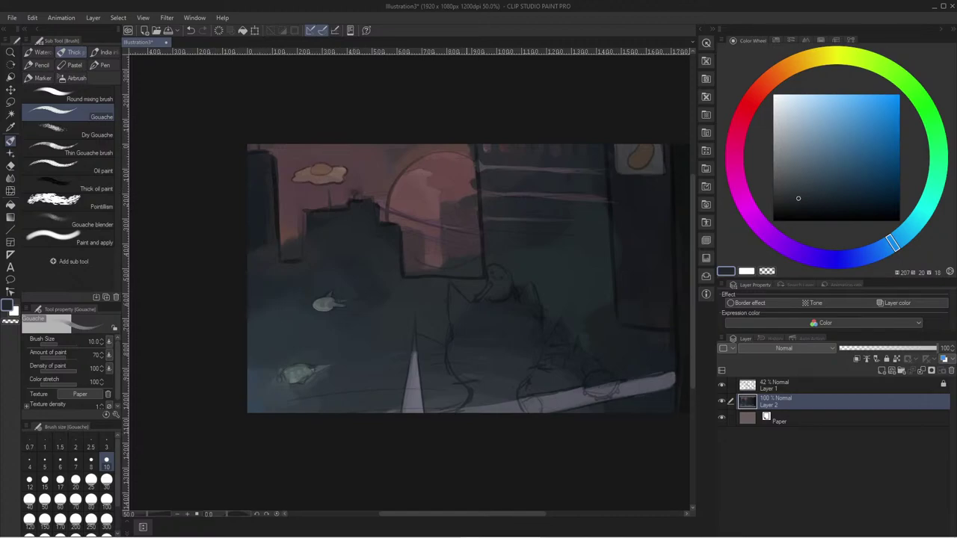
- Touch up the sun and the dark building shape in front of it with sampled muted red and mauve at brush size 17
left_click(469, 179, "alt")
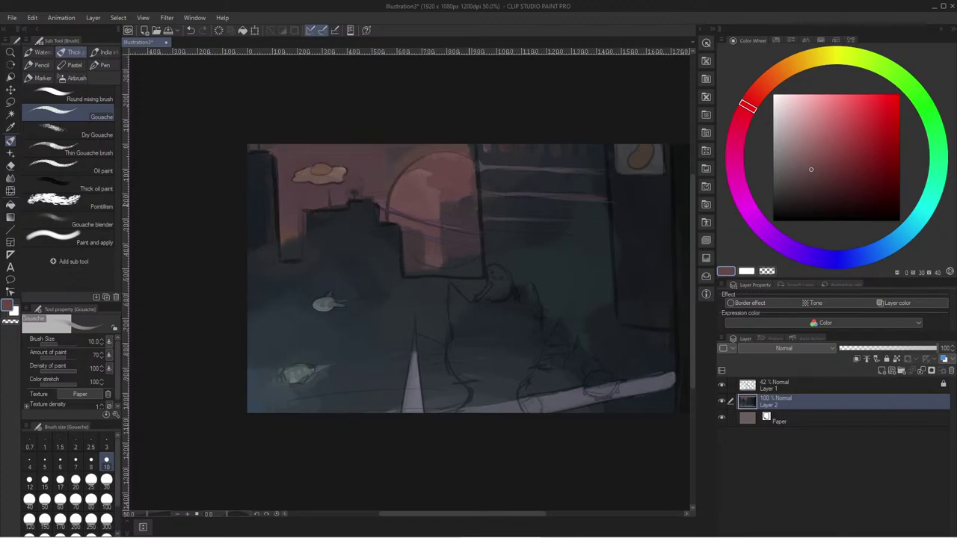
left_click(60, 480)
left_click(468, 178, "alt")
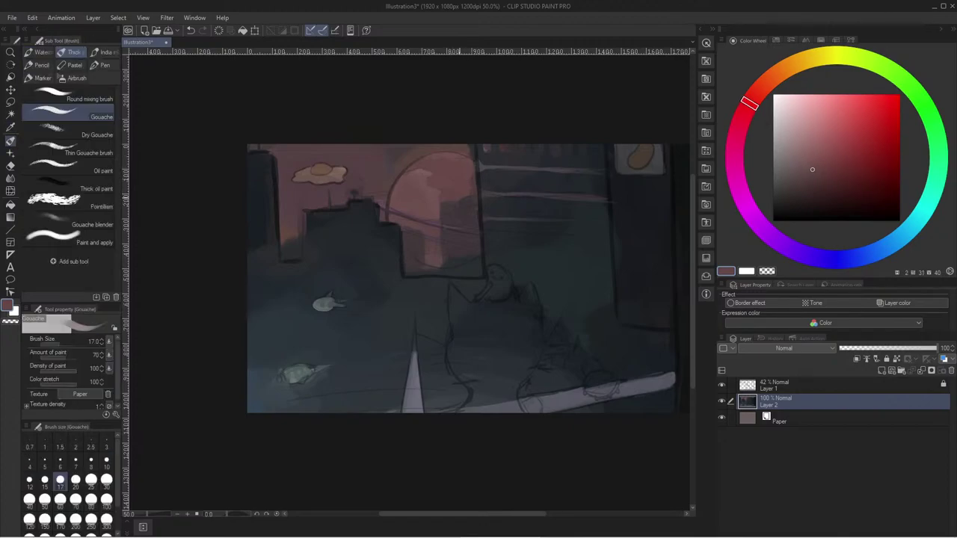
left_click(454, 205, "alt")
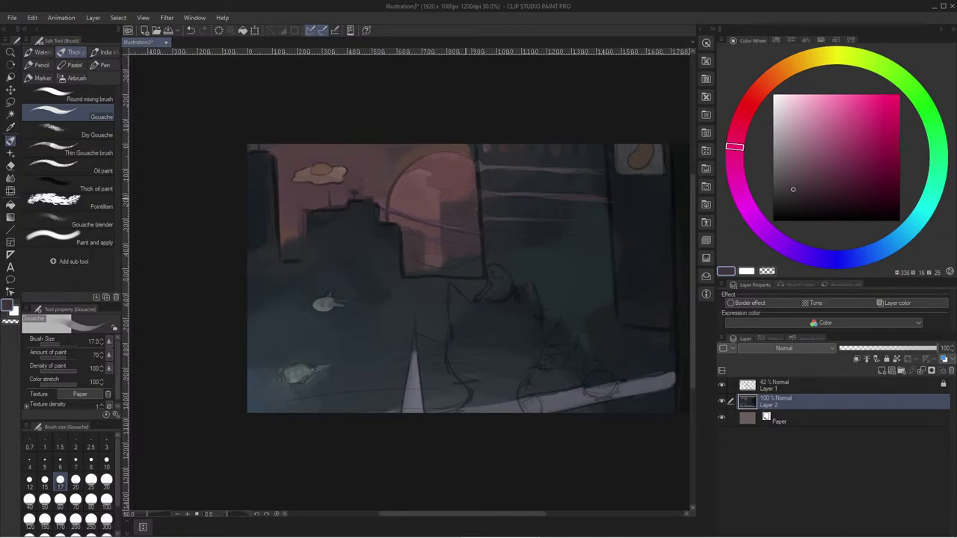
- Choose a muted golden-brown brush colour for the small creature below the wall
left_click(804, 61)
left_click(818, 146)
left_click(818, 166)
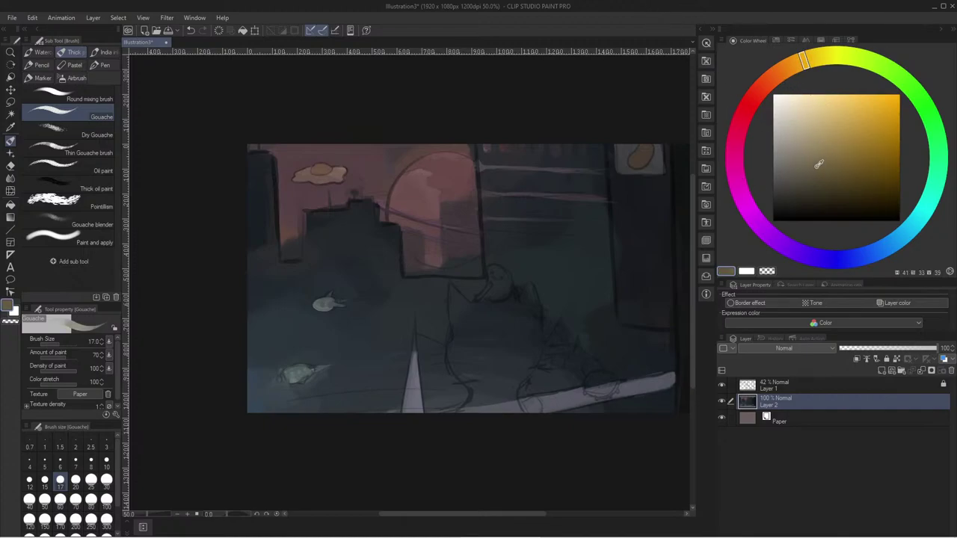
key("super")
key("super")
mouse_move(501, 274)
left_mouse_down()
mouse_move(497, 281)
mouse_move(509, 281)
mouse_move(496, 272)
mouse_move(491, 281)
mouse_move(504, 275)
mouse_move(507, 287)
mouse_move(502, 278)
left_mouse_up()
key("ctrl+z")
left_click(822, 139)
key("ctrl+z")
key("ctrl+z")
- Fill the small creature on the large figure's head with a duller golden brown and touch up its lower edge with a darker tone
left_click(808, 177)
mouse_move(493, 271)
left_mouse_down()
mouse_move(509, 288)
mouse_move(489, 291)
mouse_move(499, 288)
left_mouse_up()
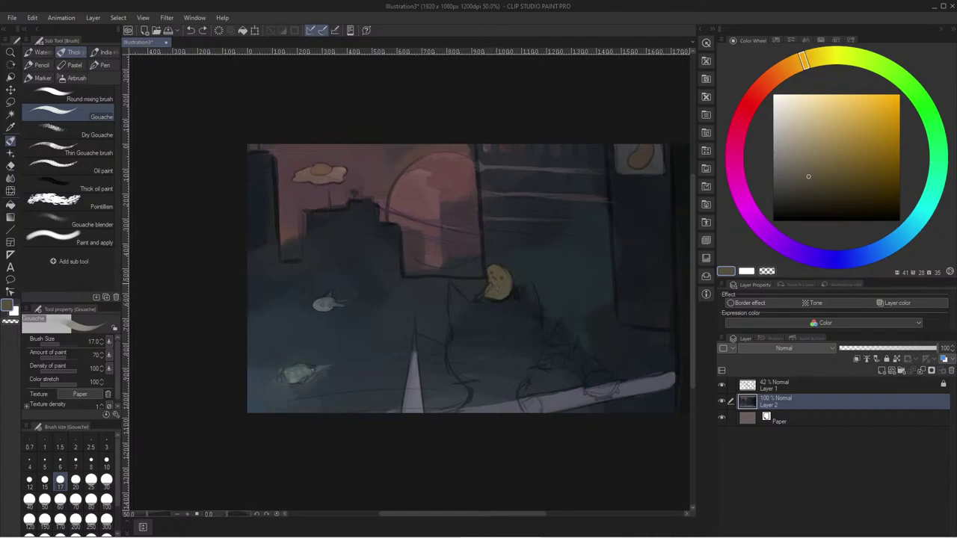
scroll(506, 179, "up", 1)
left_click(801, 184)
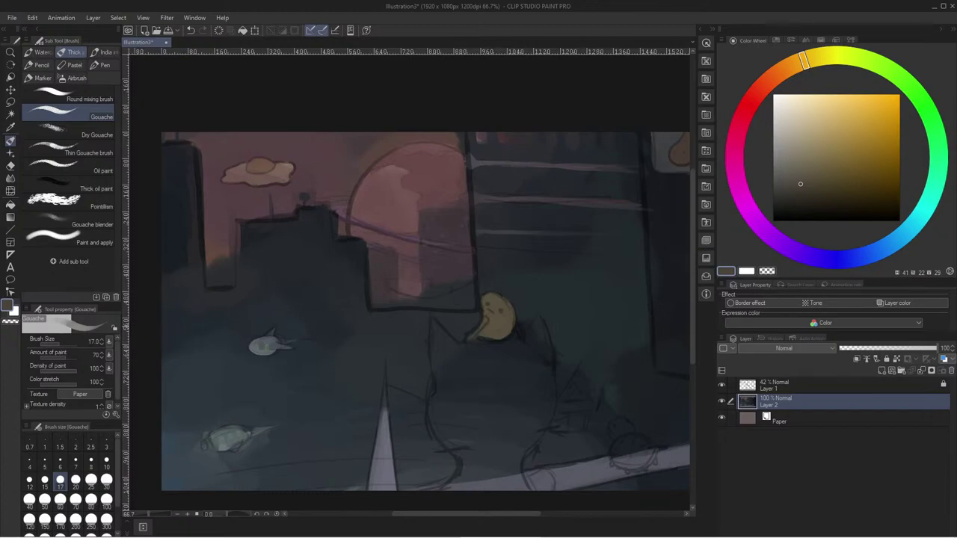
left_click(789, 193)
left_click_drag(521, 332, 523, 338)
- Sample the small creature's colour and shift it to a saturated orange for the large cat figure
left_click(501, 327, "alt")
left_click(761, 90)
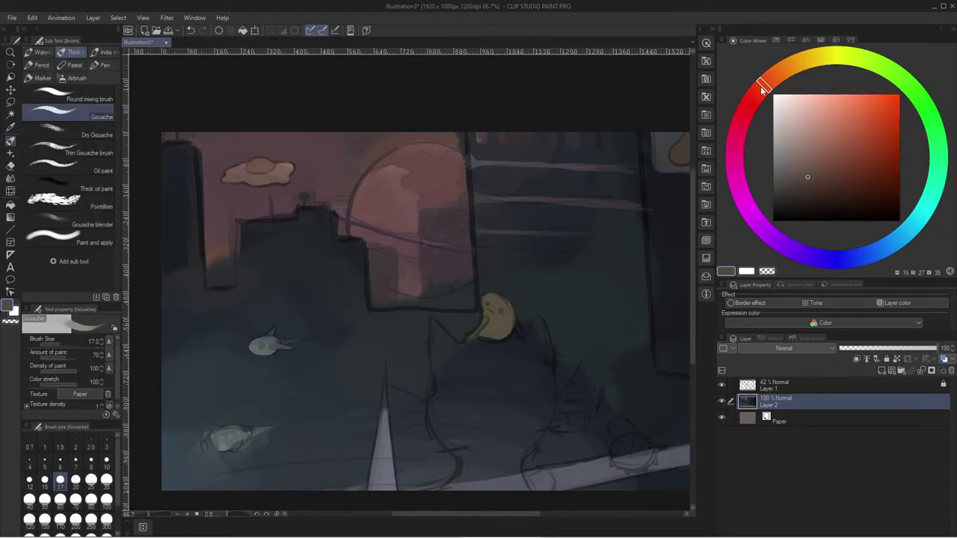
left_click(815, 145)
left_click(826, 164)
left_click(742, 116)
left_click(831, 134)
left_click_drag(775, 79, 791, 66)
left_click_drag(830, 138, 859, 142)
- Undo the small trial stroke on the cat, enlarge the brush to size 120 and block in orange on its back
mouse_move(498, 396)
left_mouse_down()
mouse_move(499, 378)
mouse_move(507, 392)
mouse_move(499, 370)
left_mouse_up()
key("ctrl+z")
key("bracketright")
key("bracketright")
key("bracketright")
key("bracketright")
key("bracketright")
key("bracketright")
key("bracketright")
key("bracketright")
key("bracketright")
key("bracketright")
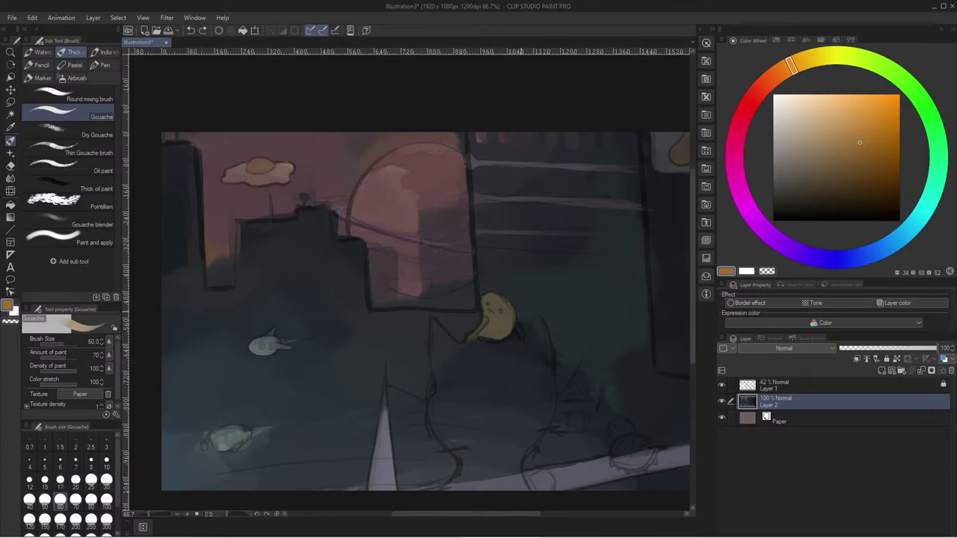
mouse_move(511, 407)
left_mouse_down()
mouse_move(511, 377)
mouse_move(518, 400)
mouse_move(501, 370)
mouse_move(520, 396)
mouse_move(534, 360)
mouse_move(546, 381)
mouse_move(528, 426)
mouse_move(494, 422)
mouse_move(493, 403)
left_mouse_up()
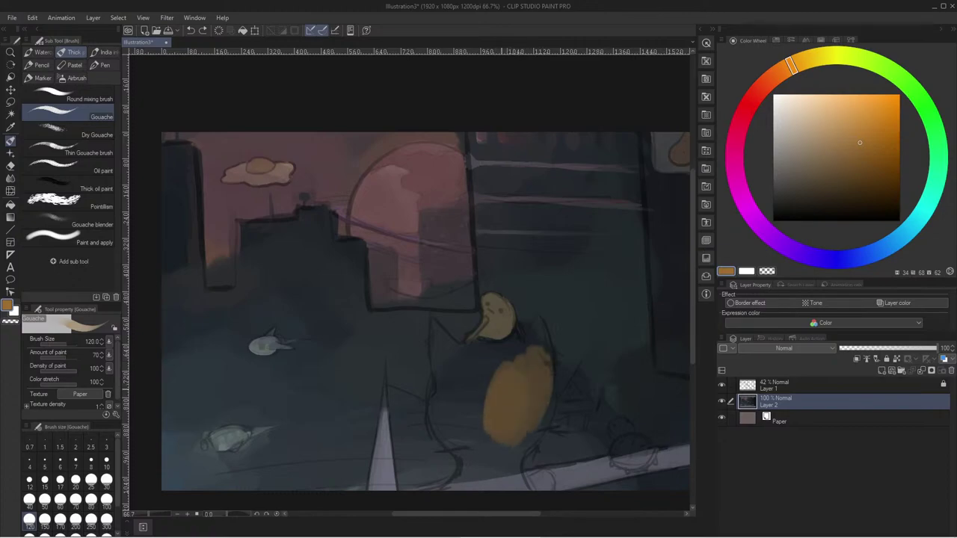
- Fill most of the cat's body and its right ear with orange, using a size 30 brush for the edges
mouse_move(511, 438)
left_mouse_down()
mouse_move(534, 382)
mouse_move(535, 425)
mouse_move(530, 376)
mouse_move(492, 482)
mouse_move(459, 483)
mouse_move(513, 483)
mouse_move(514, 461)
mouse_move(529, 447)
left_mouse_up()
mouse_move(489, 413)
left_mouse_down()
mouse_move(471, 442)
mouse_move(458, 444)
mouse_move(460, 382)
mouse_move(540, 356)
mouse_move(542, 333)
mouse_move(552, 363)
mouse_move(538, 318)
mouse_move(522, 354)
left_mouse_up()
left_click(106, 480)
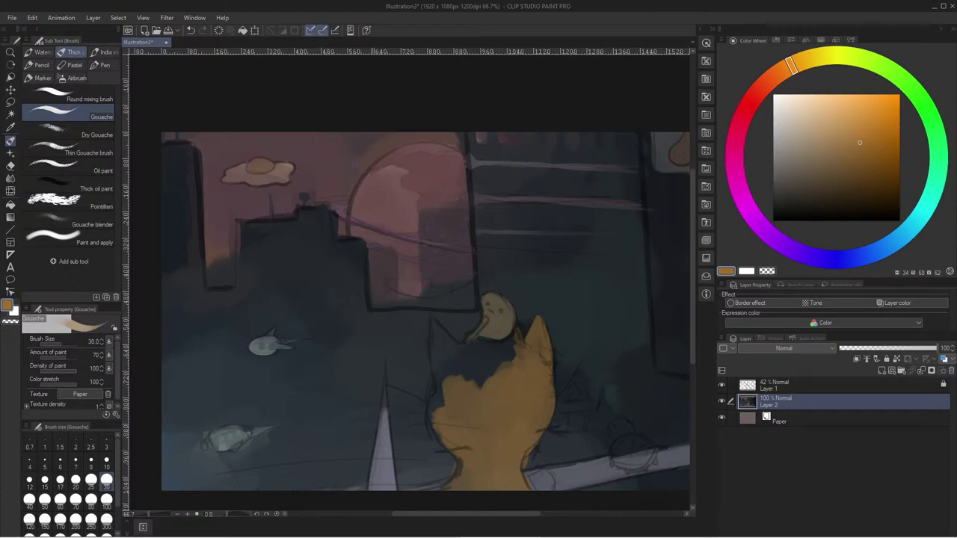
- Sample the fish's pale grey-blue and begin a small pale bird between the fish and the cat with a size 10 brush
left_click(385, 412, "alt")
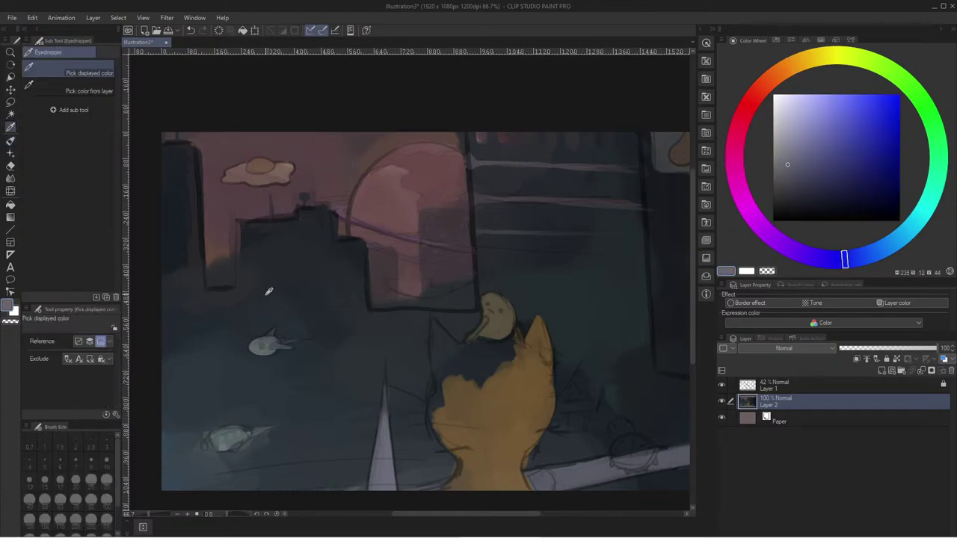
left_click(304, 326, "alt")
scroll(304, 326, "up", 1)
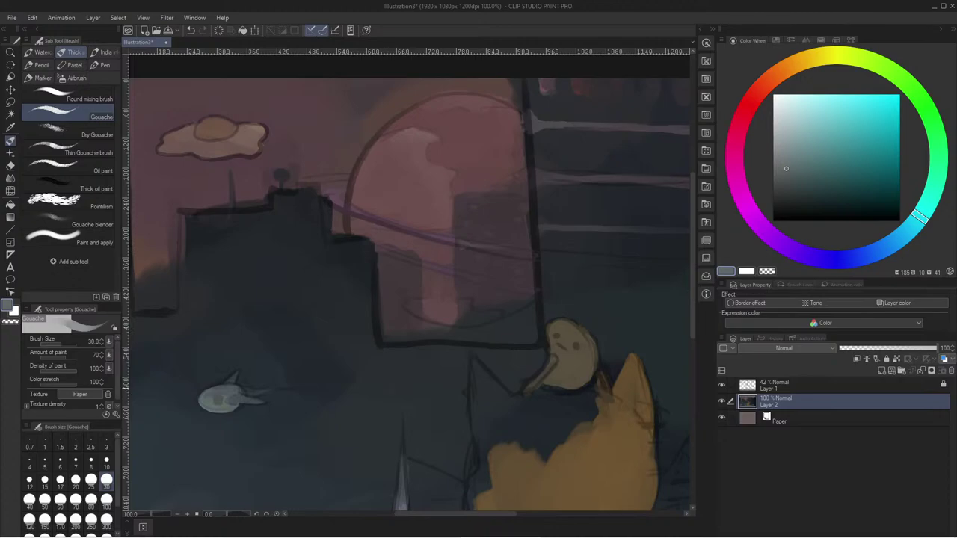
key("bracketleft")
key("bracketleft")
key("bracketleft")
key("bracketleft")
key("bracketleft")
key("bracketleft")
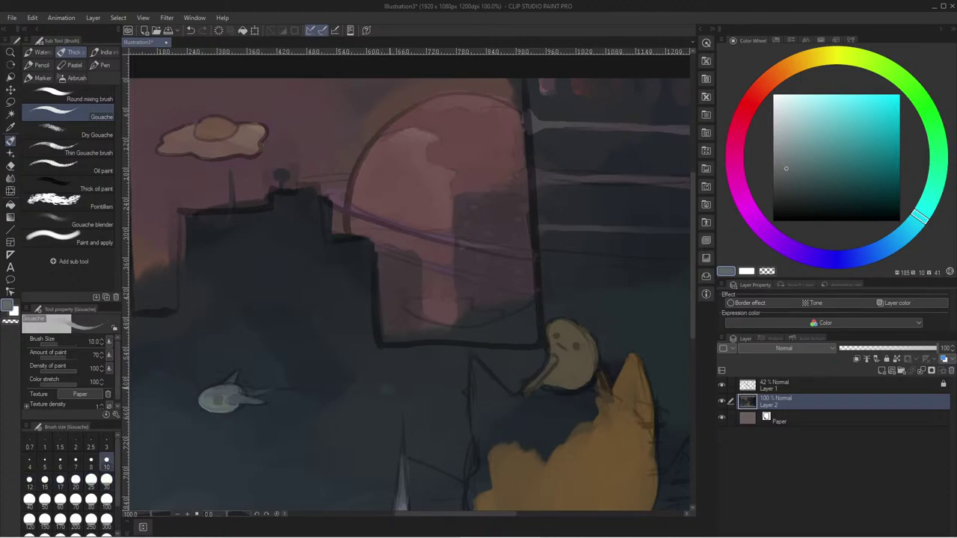
left_click(382, 389)
- Sample the dark background colour and paint over much of the small pale bird shape, enlarging the brush to size 25
left_click(413, 384, "alt")
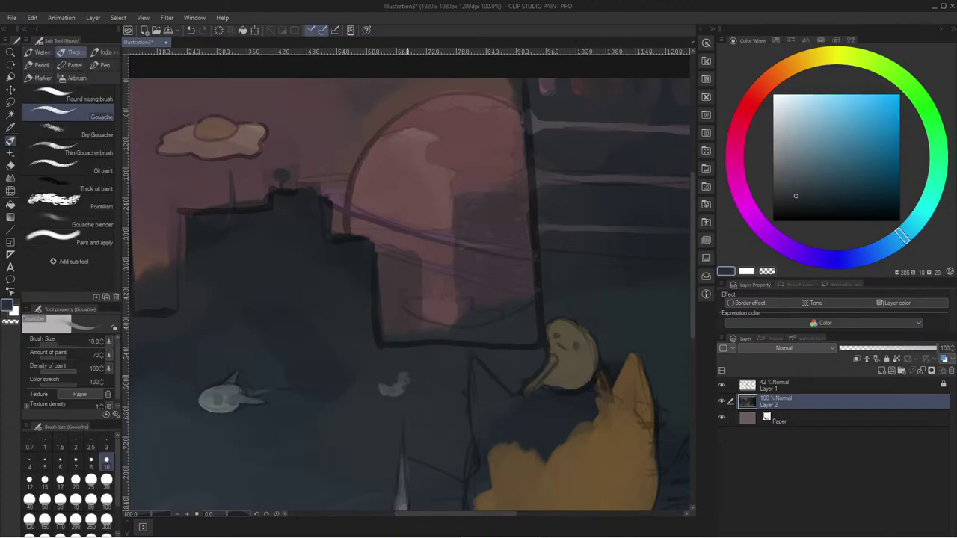
left_click_drag(401, 385, 395, 390)
left_click(366, 390, "alt")
key("]")
key("]")
key("]")
key("]")
key("]")
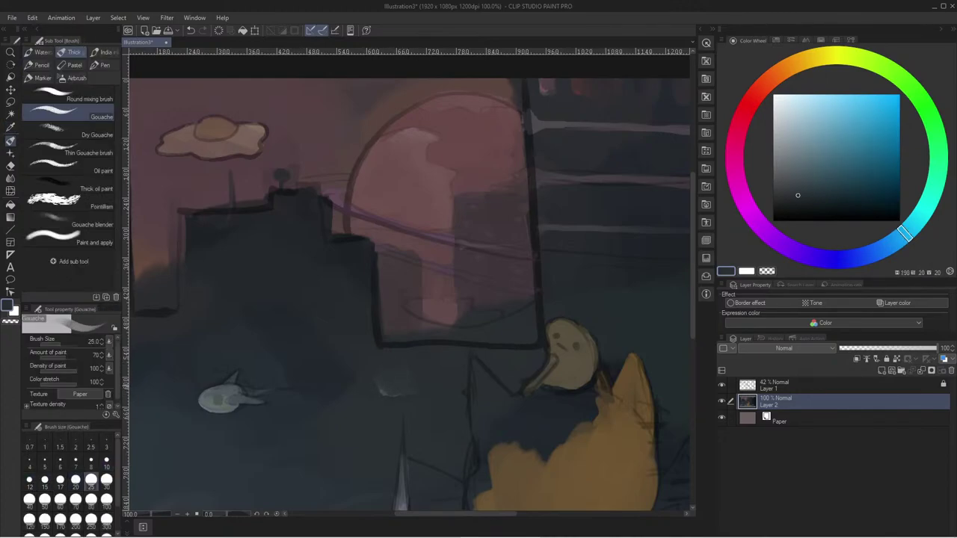
- Sample the fish's grey-blue again and repaint the small bird's body and wing with a size 12 brush
key("i")
left_click(217, 391)
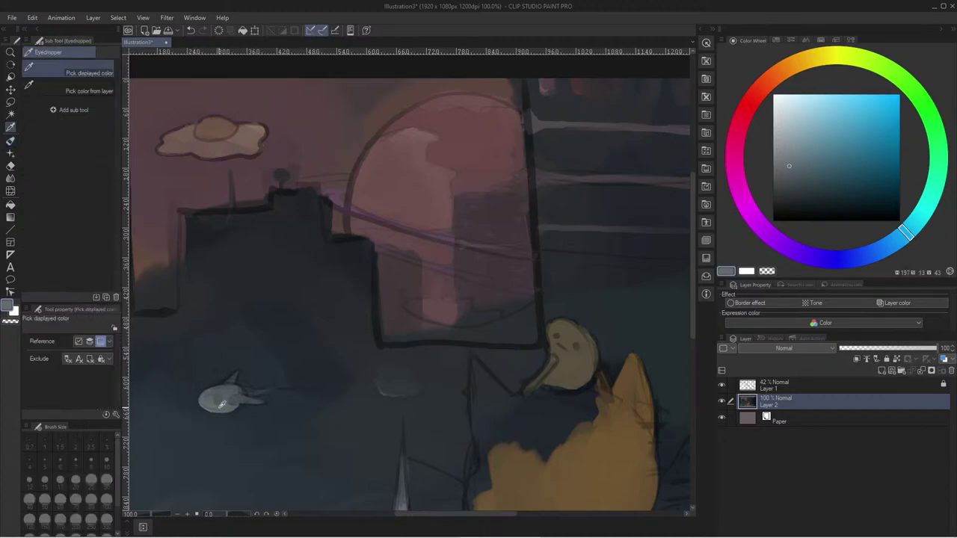
key("b")
key("bracketleft")
key("bracketleft")
key("bracketleft")
key("bracketleft")
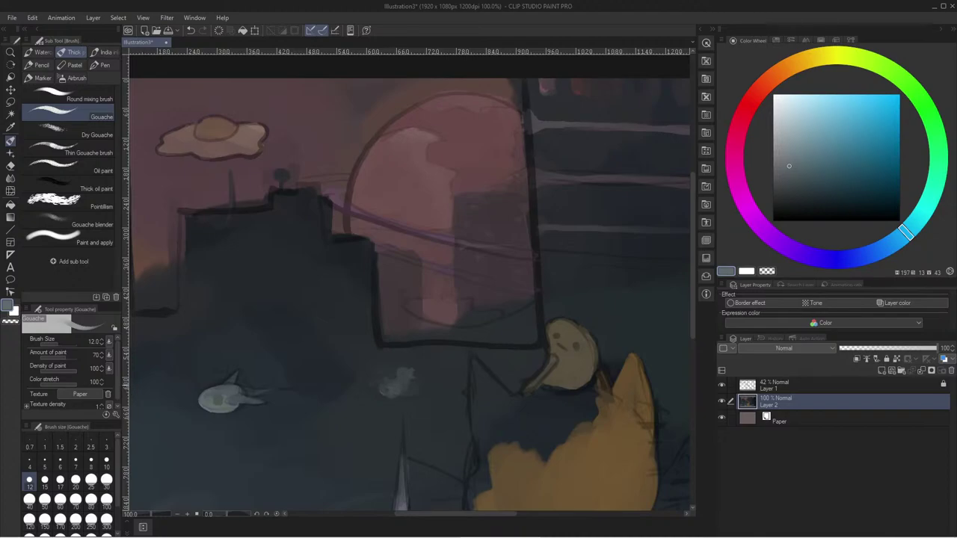
- Sample the pale bird and the surrounding dark blue to trim the bird's edges
left_click(386, 393, "alt")
left_click(370, 380, "alt")
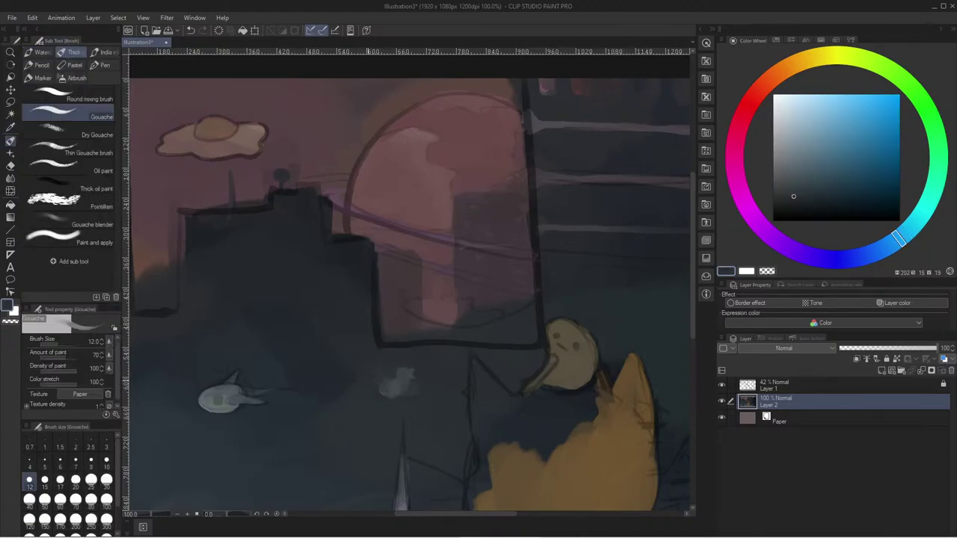
left_click(390, 388, "alt")
left_click(385, 368, "alt")
scroll(290, 402, "down", 3)
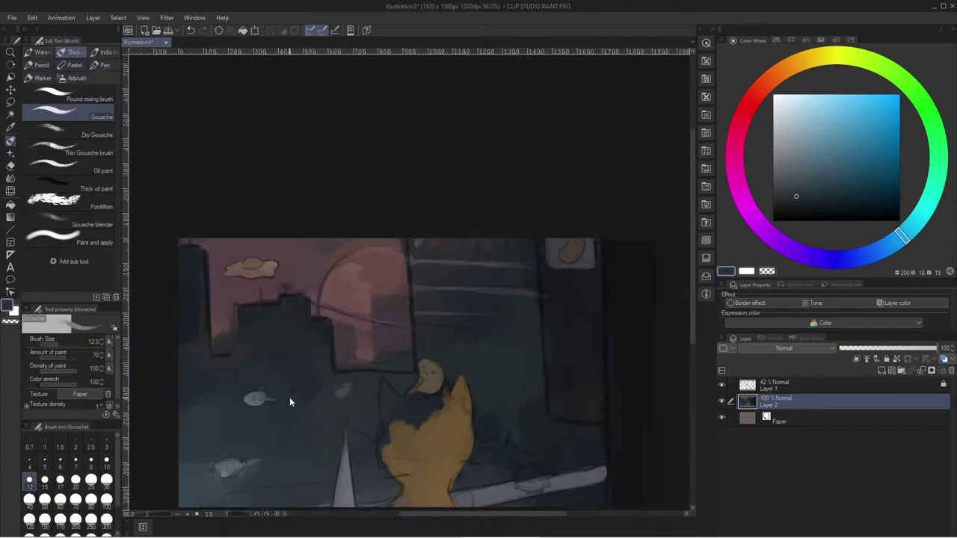
scroll(290, 397, "up", 1)
key("u")
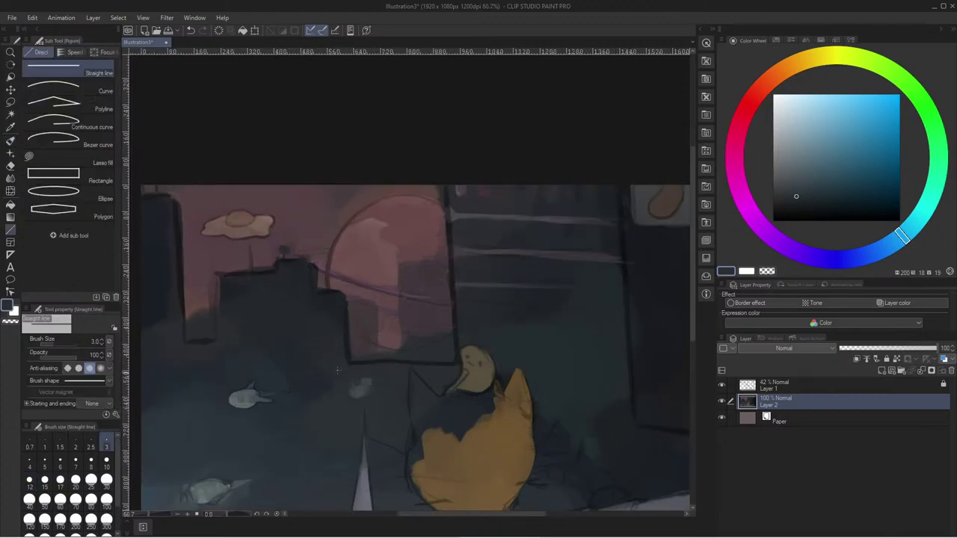
- Soften and reshape the small bird with a size 30 Gouache brush, using background and bird tones sampled from the canvas
left_click(327, 405, "alt")
key("b")
key("bracketright")
key("bracketright")
key("bracketright")
key("bracketright")
left_click(362, 387, "alt")
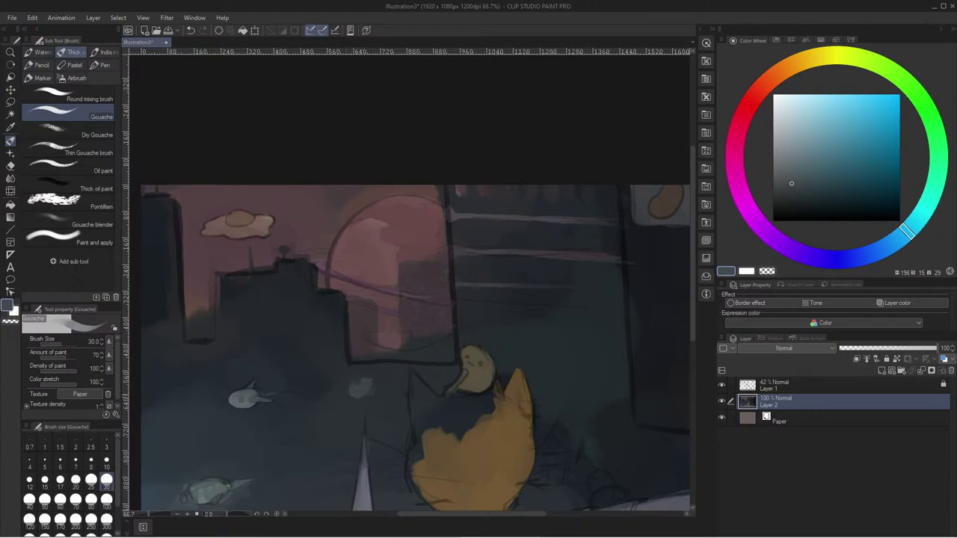
key("o")
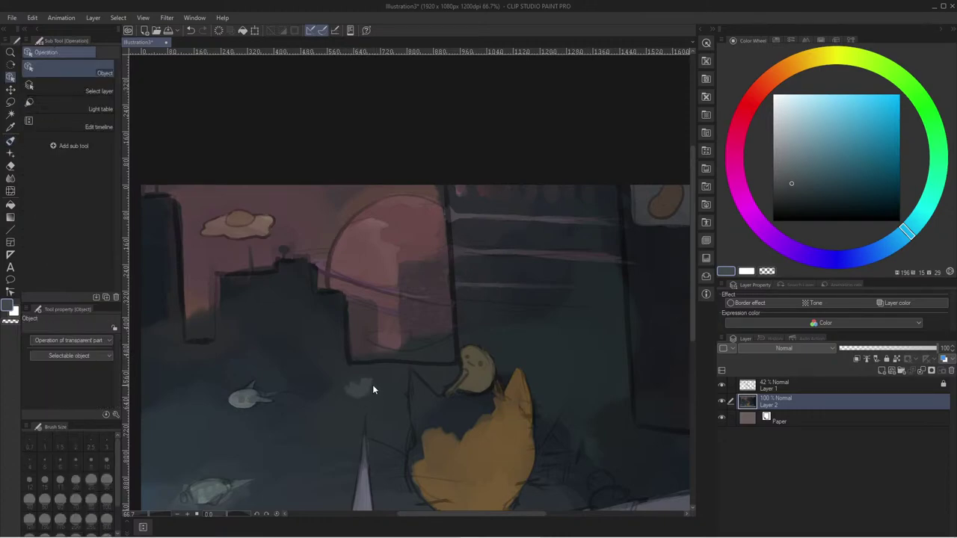
key("b")
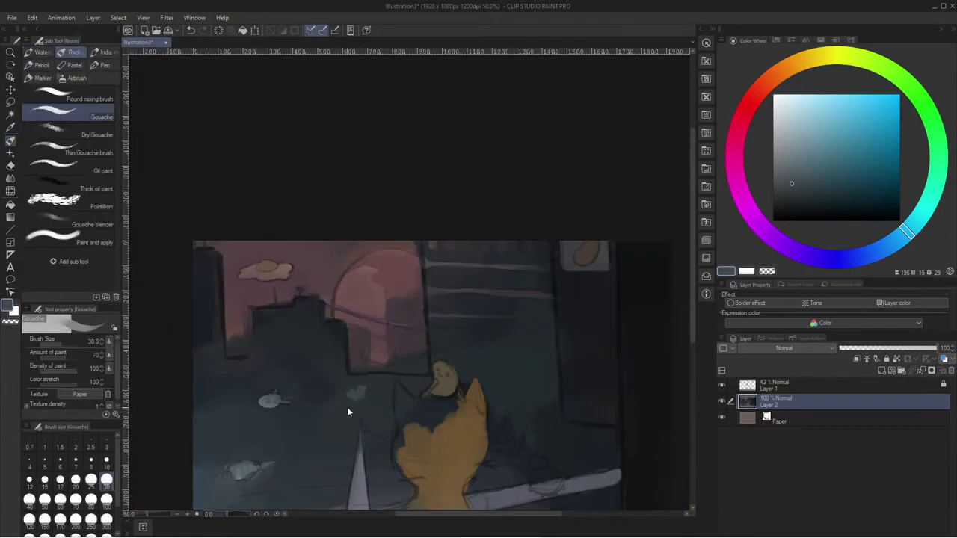
- Sample the fish's lighter grey-blue and reduce the brush size to refine the small bird's wing and head
left_click(244, 394, "alt")
scroll(380, 324, "up", 1)
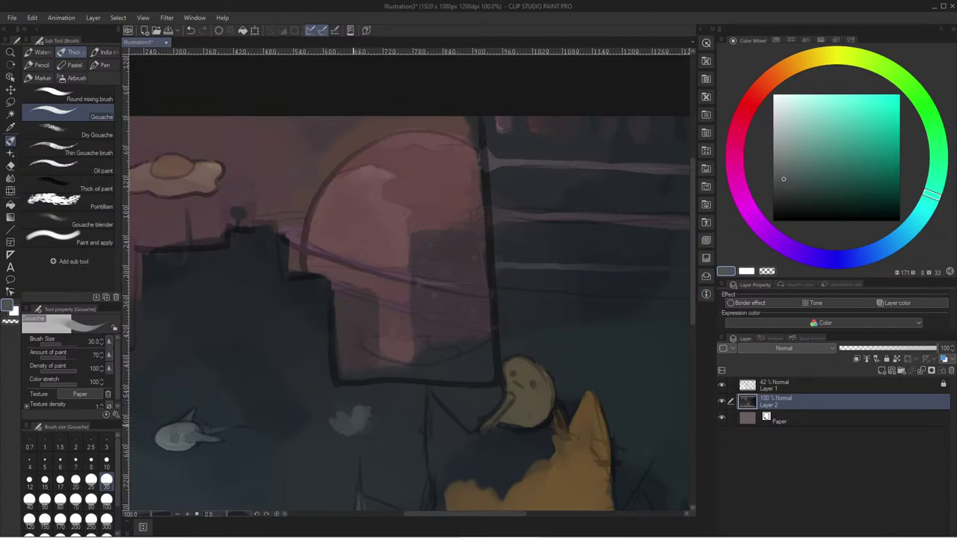
left_click(161, 441, "alt")
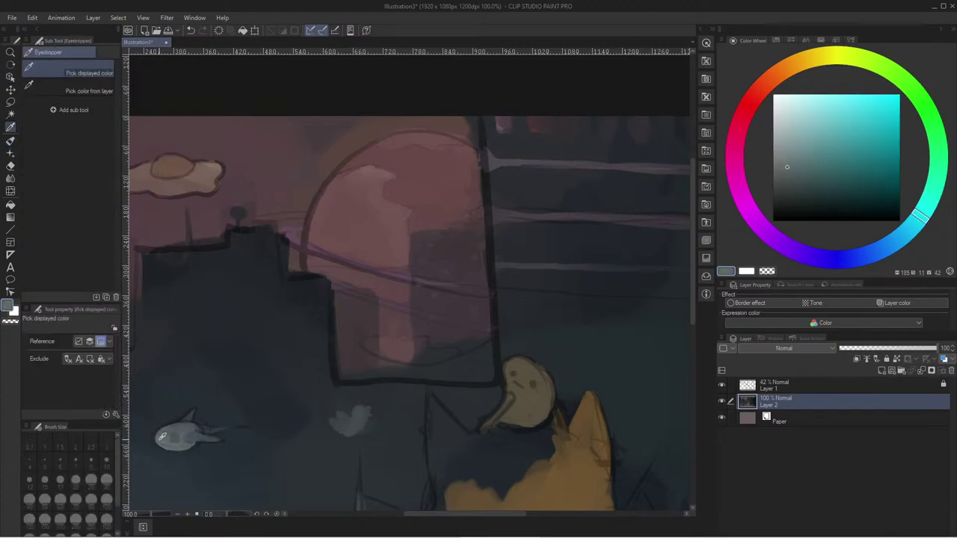
left_click(158, 439, "alt")
key("b")
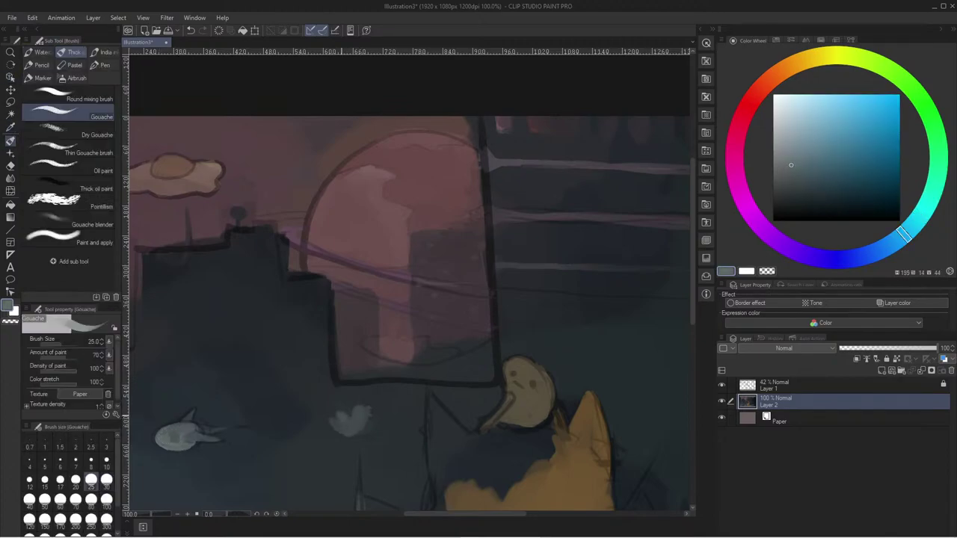
key("bracketleft")
key("bracketleft")
key("bracketleft")
key("bracketleft")
key("bracketleft")
key("bracketleft")
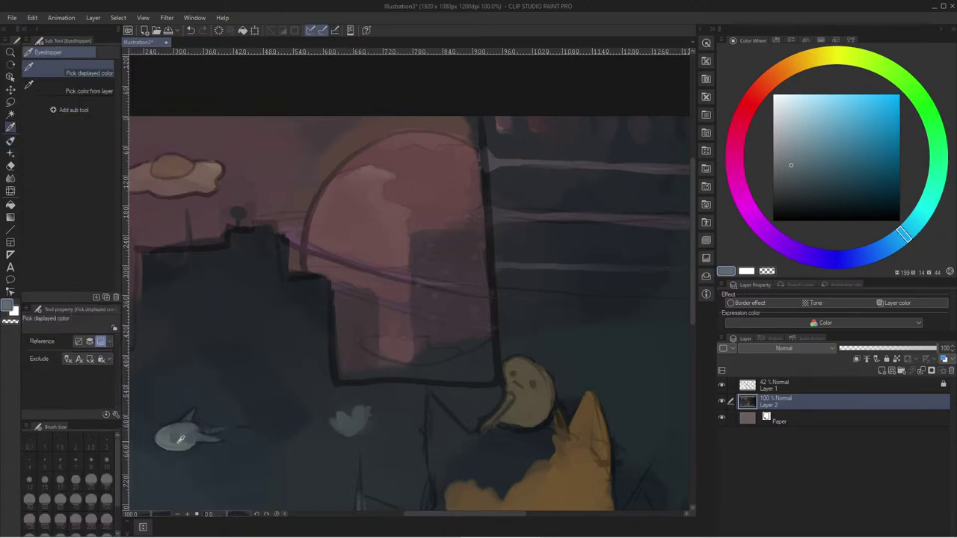
- Define the bird's wings and head with sampled pale tones and work around them in dark blue with a size 25 brush
left_click(180, 441, "alt")
left_click(343, 408)
key("b")
key("bracketright")
key("bracketright")
key("bracketright")
key("bracketright")
key("bracketright")
key("bracketright")
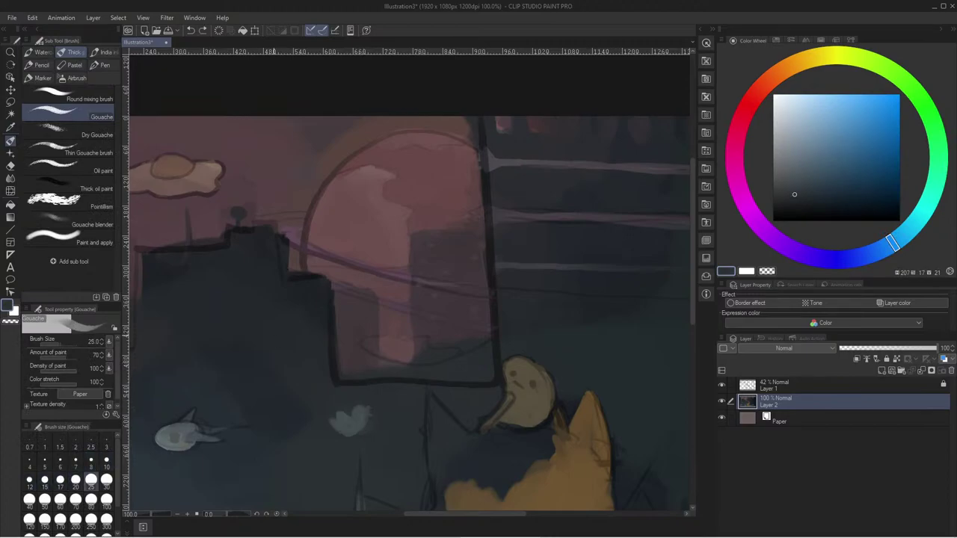
- Sample a dark blue for the size 80 brush, add a new raster layer above Layer 2 and undo the trial stroke on it
scroll(273, 340, "down", 2)
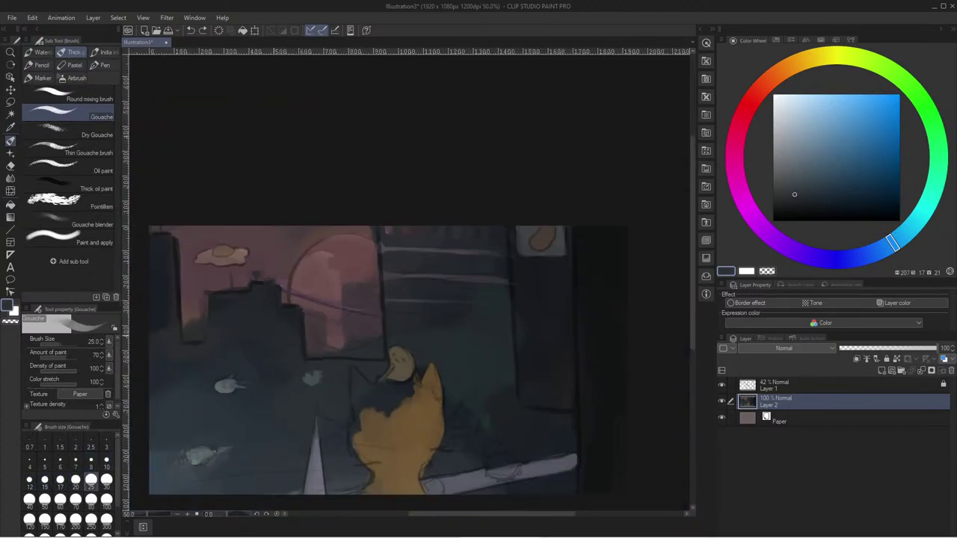
scroll(274, 335, "down", 1)
scroll(274, 335, "up", 1)
left_click(274, 334, "alt")
left_click(91, 500)
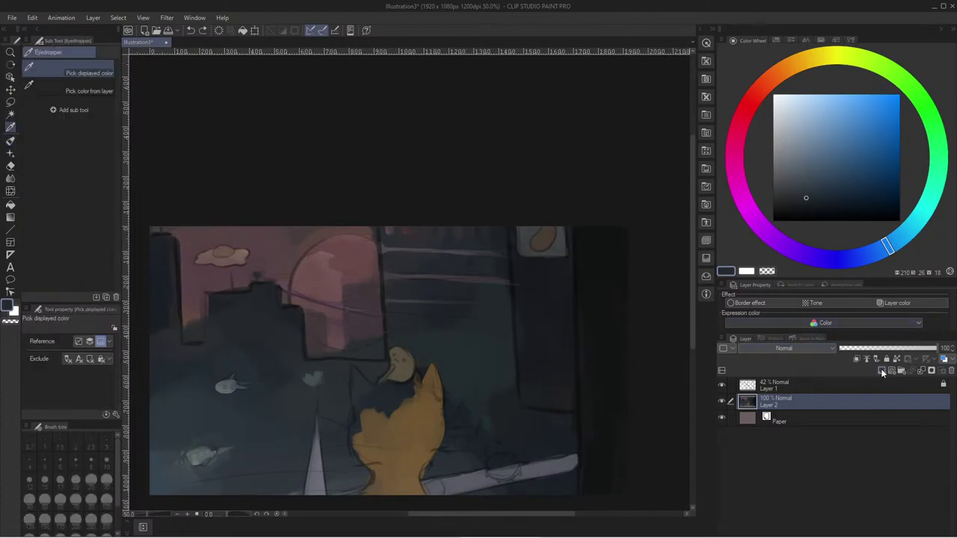
left_click(881, 370)
left_click_drag(306, 378, 314, 380)
key("ctrl+z")
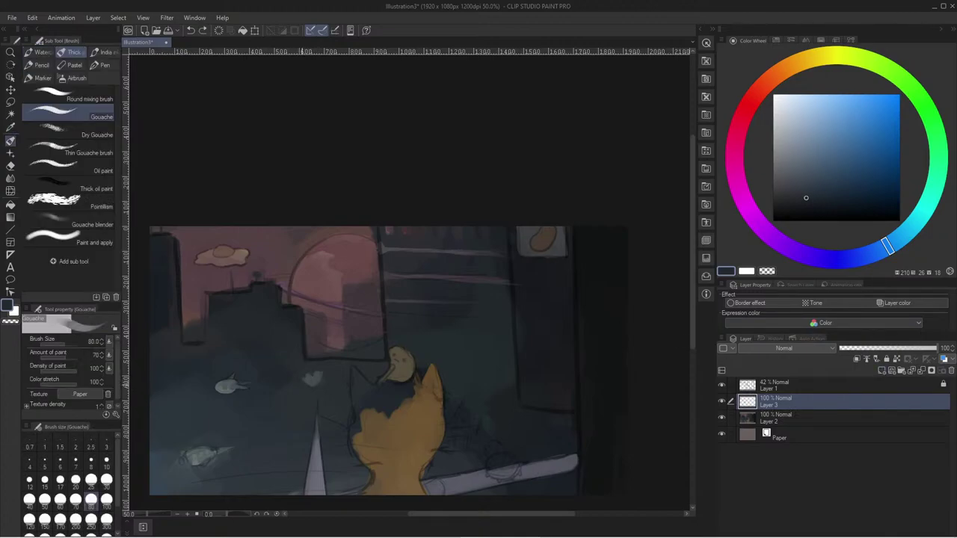
left_click(303, 385, "alt")
left_click_drag(306, 382, 320, 373)
left_click(319, 359)
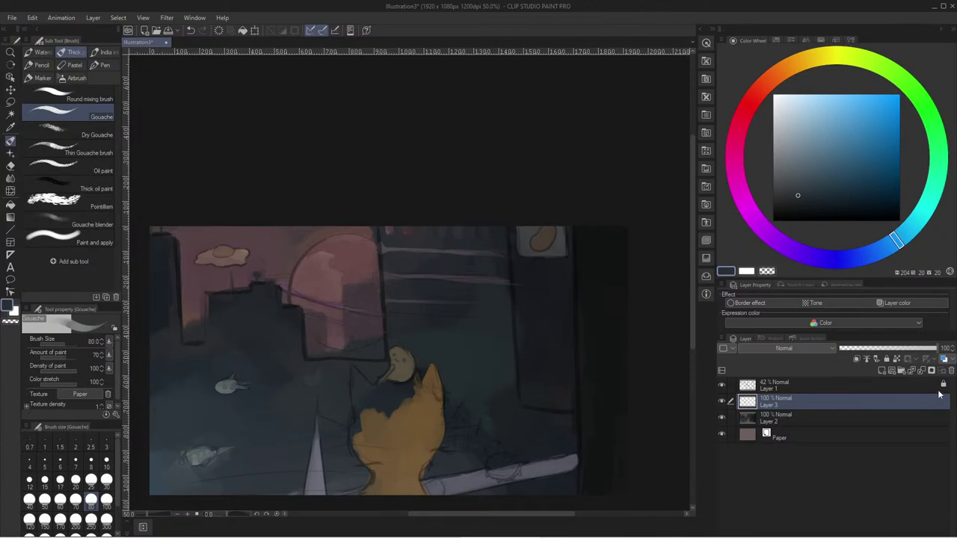
right_click(806, 402)
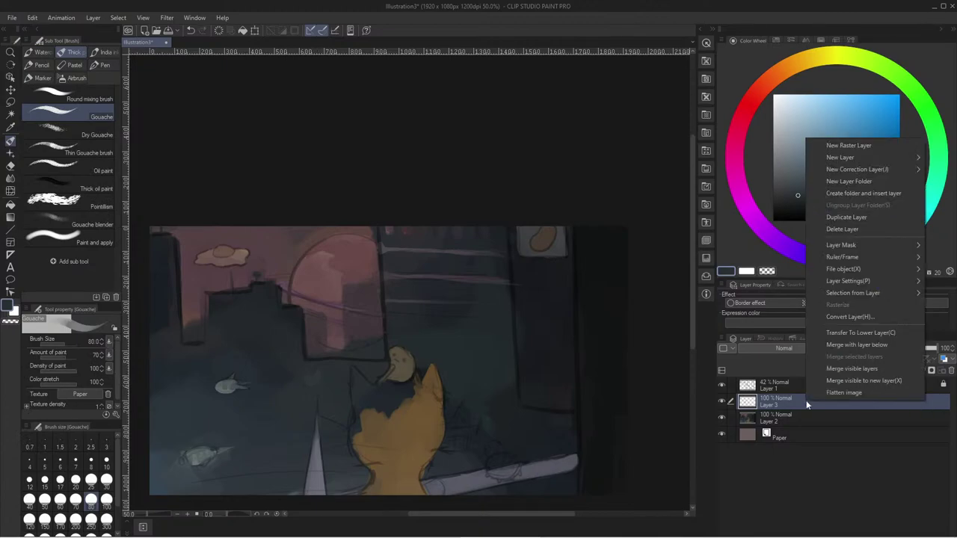
key("Escape")
key("ctrl+z")
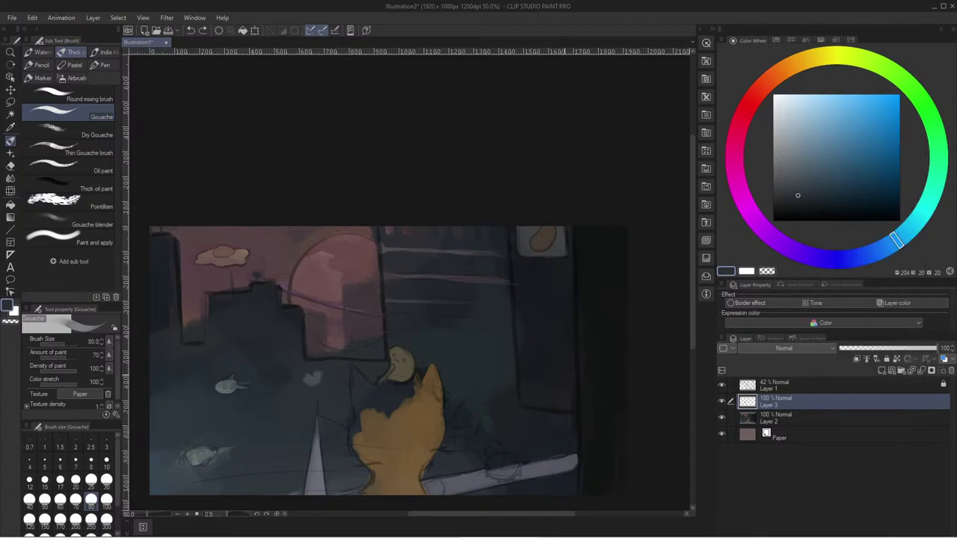
- Sample the bird's grey-blue and sharpen the bird's silhouette on the new layer with a size 30 brush
scroll(566, 379, "up", 1)
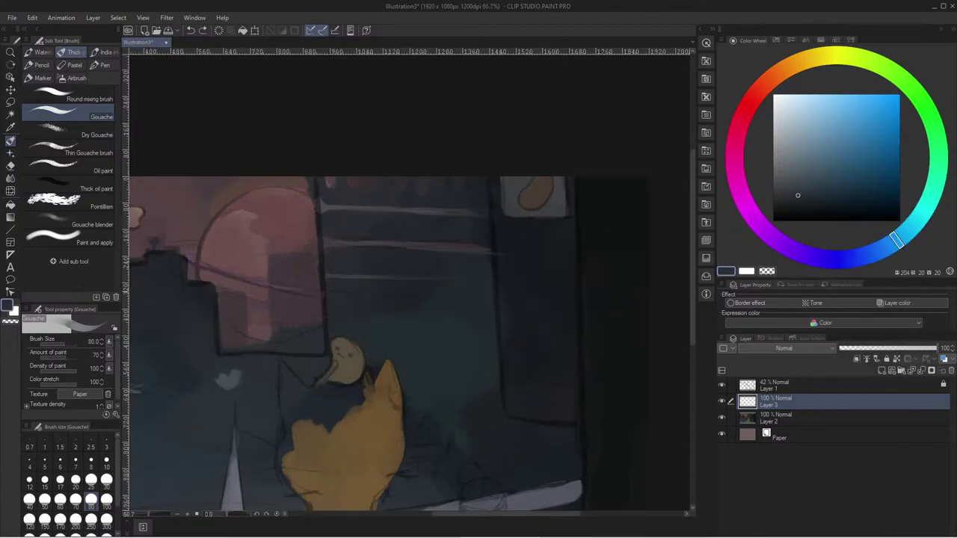
left_click(223, 373, "alt")
key("bracketleft")
key("bracketleft")
key("bracketleft")
key("bracketleft")
key("bracketleft")
key("bracketleft")
key("bracketleft")
key("bracketleft")
key("bracketleft")
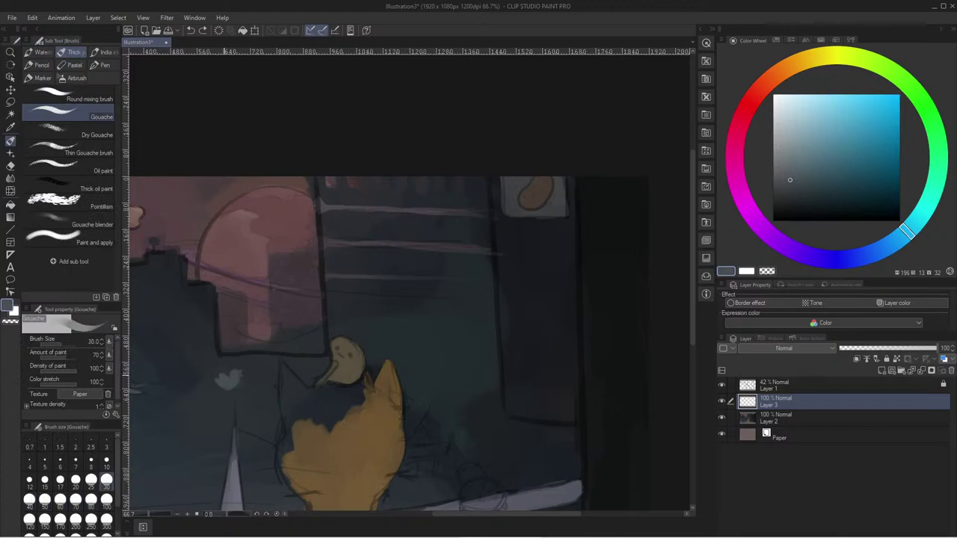
- Switch to the Oil paint brush at size 8 and refine the bird's outline with its own colour and the sampled background
left_click(62, 170)
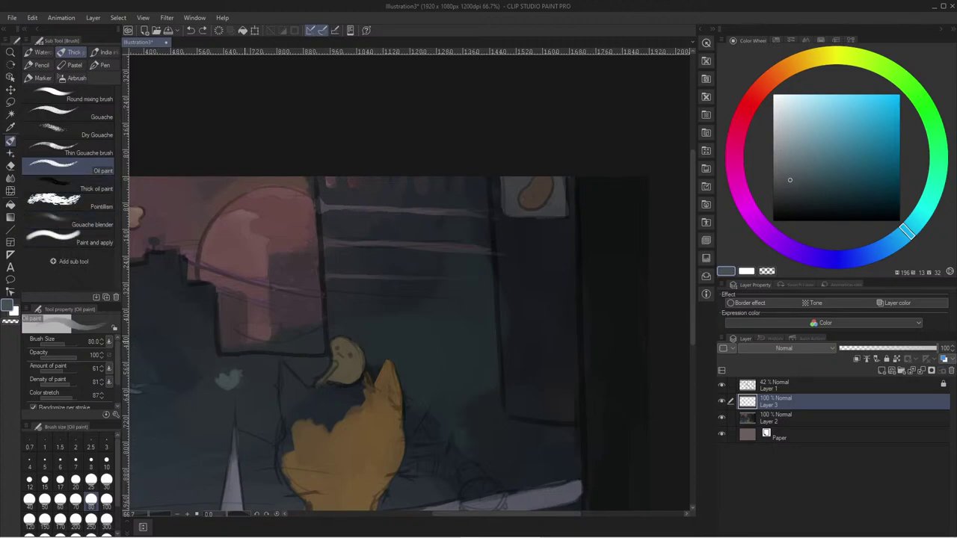
scroll(204, 362, "down", 1)
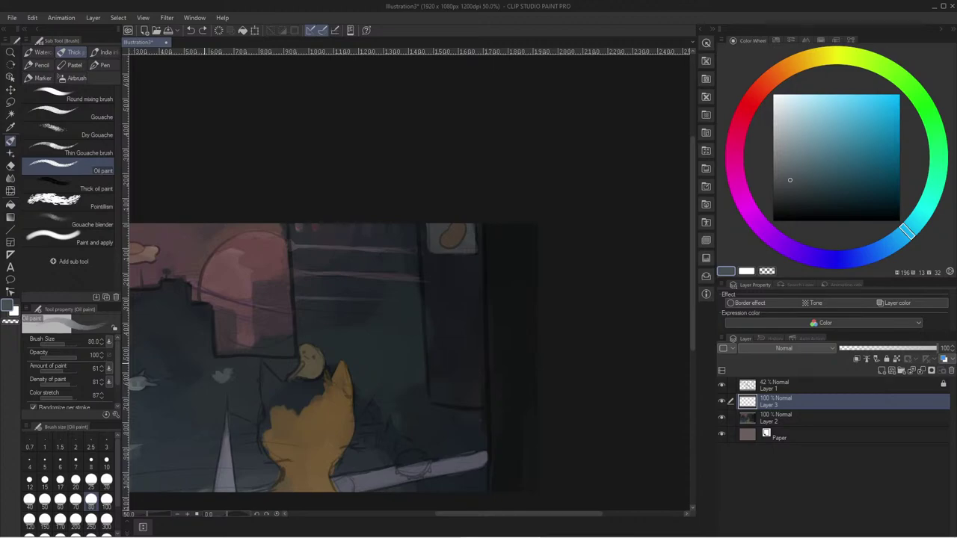
scroll(147, 332, "up", 6)
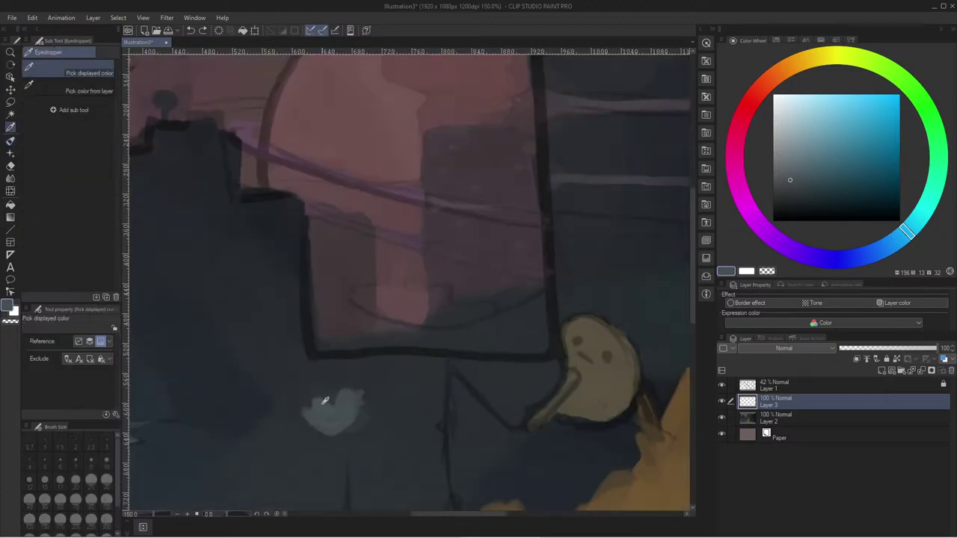
left_click(106, 460)
key("[")
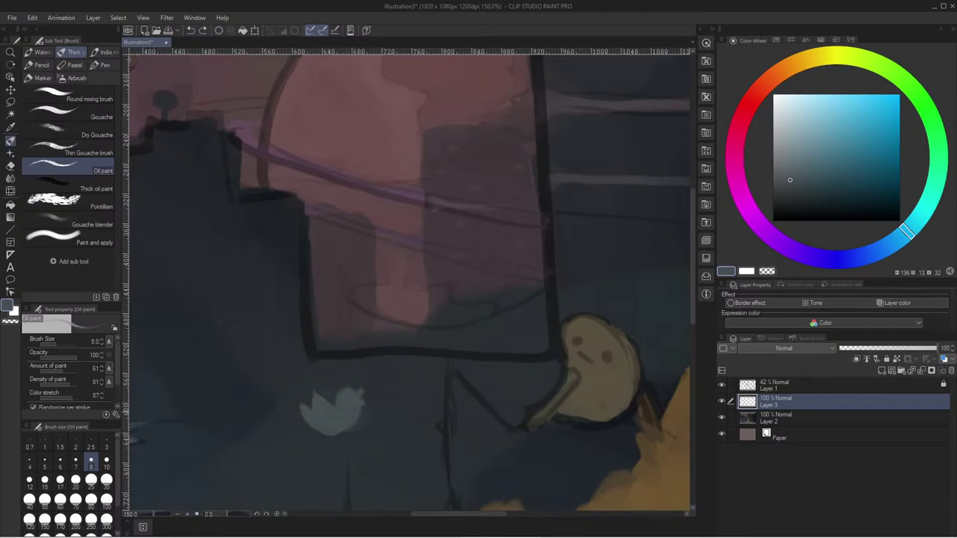
key("i")
left_click(343, 430)
key("b")
scroll(260, 460, "down", 5)
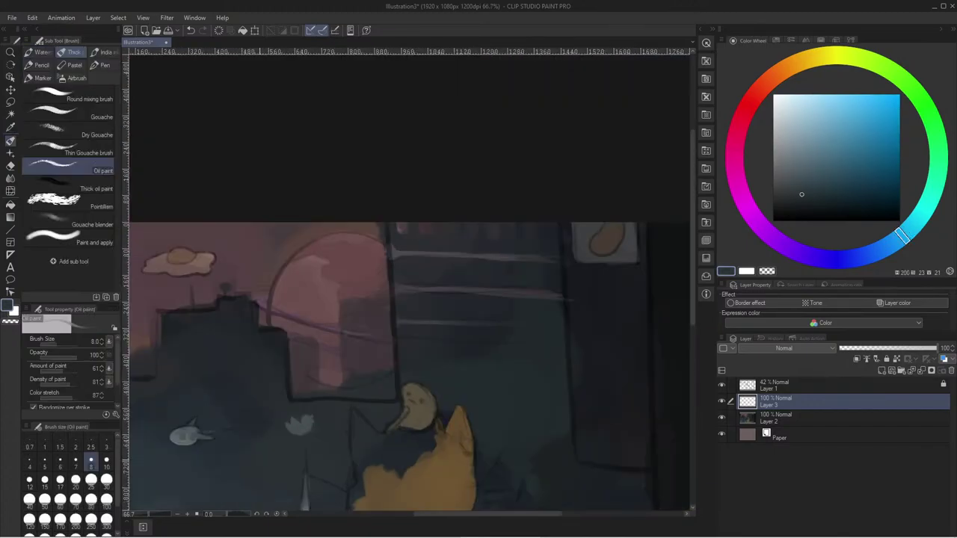
left_click(248, 411, "alt")
key("bracketright")
key("bracketright")
key("bracketright")
key("bracketright")
key("bracketright")
key("bracketright")
key("bracketright")
left_click_drag(293, 432, 308, 419)
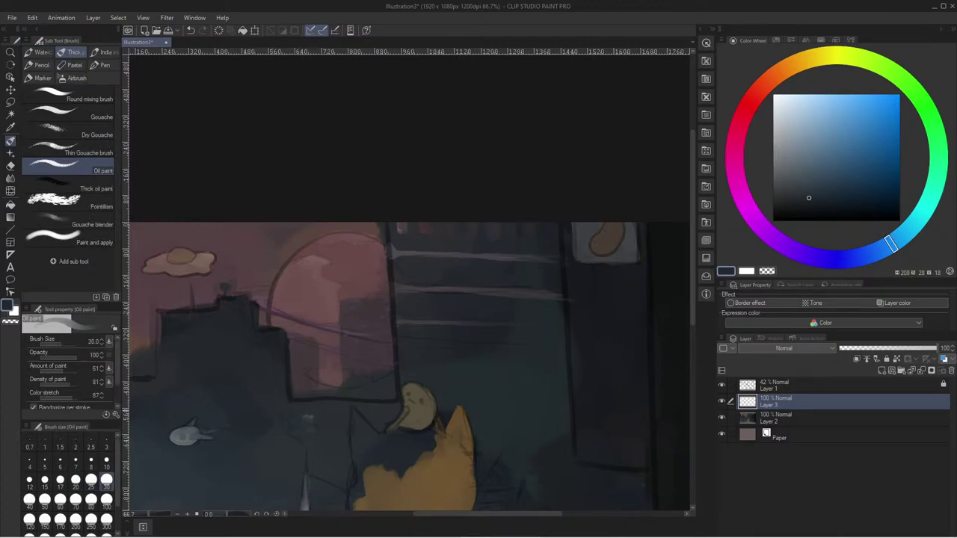
key("ctrl+z")
- Hide the sketch on Layer 1 to check the painted scene without its lines
scroll(242, 385, "down", 1)
scroll(242, 385, "down", 1)
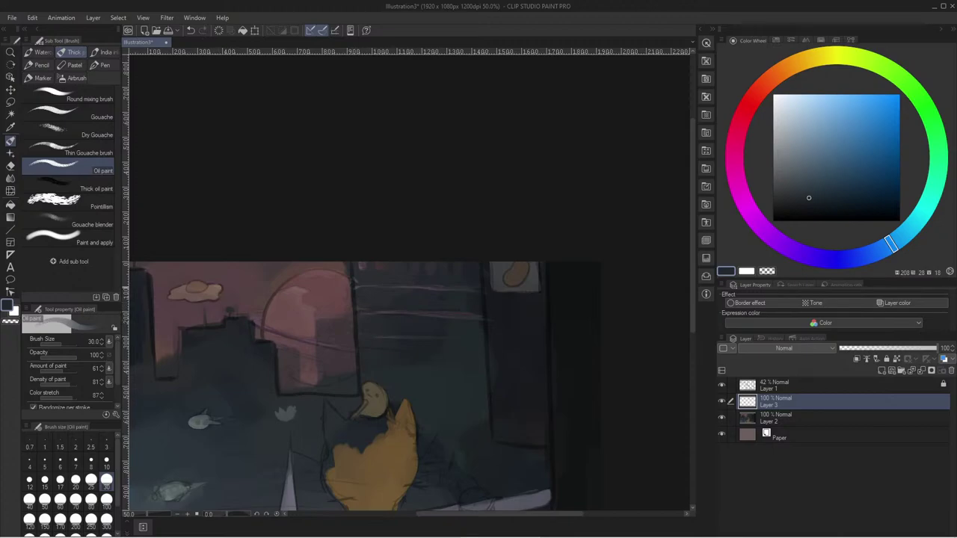
scroll(229, 367, "down", 1)
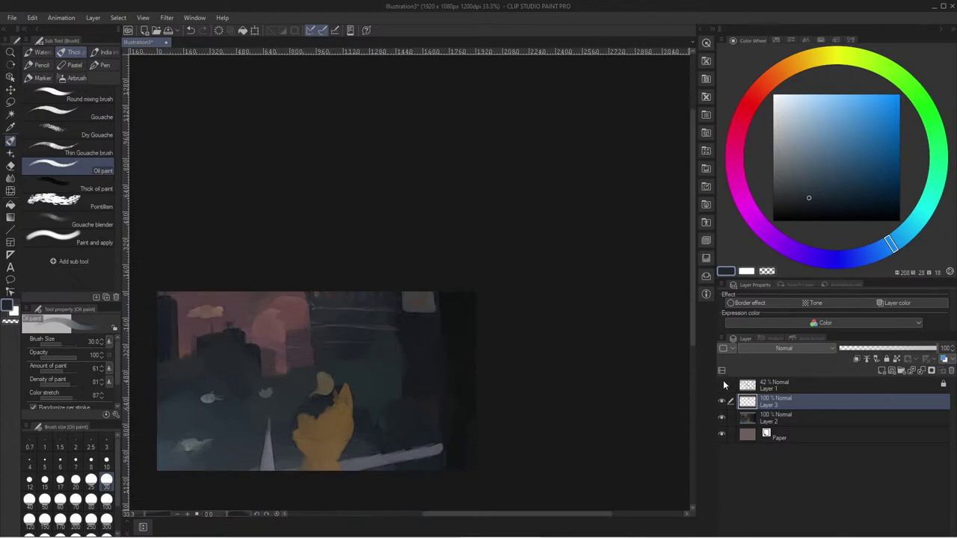
key("ctrl+minus")
key("ctrl+plus")
key("ctrl+plus")
left_click_drag(195, 446, 248, 386)
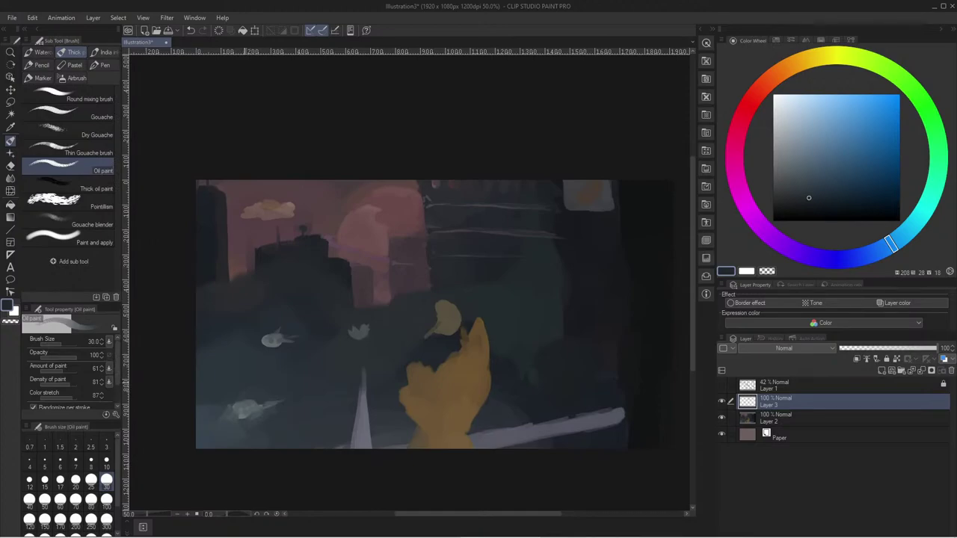
- Compare the painting with and without the Layer 1 sketch, merge Layer 3 into Layer 2 and show the sketch again
left_click(722, 385)
left_click(722, 386)
left_click(723, 386)
left_click(723, 385)
key("slash")
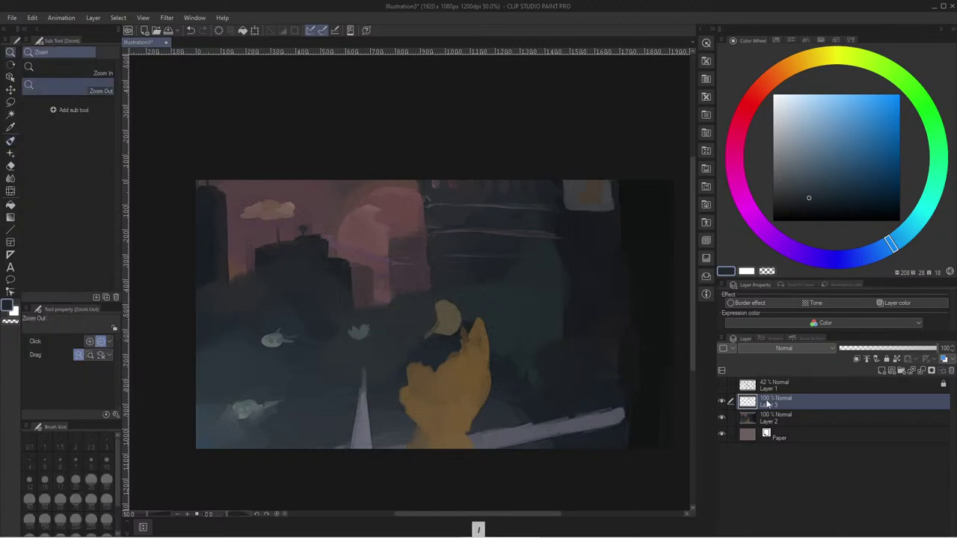
left_click(912, 371)
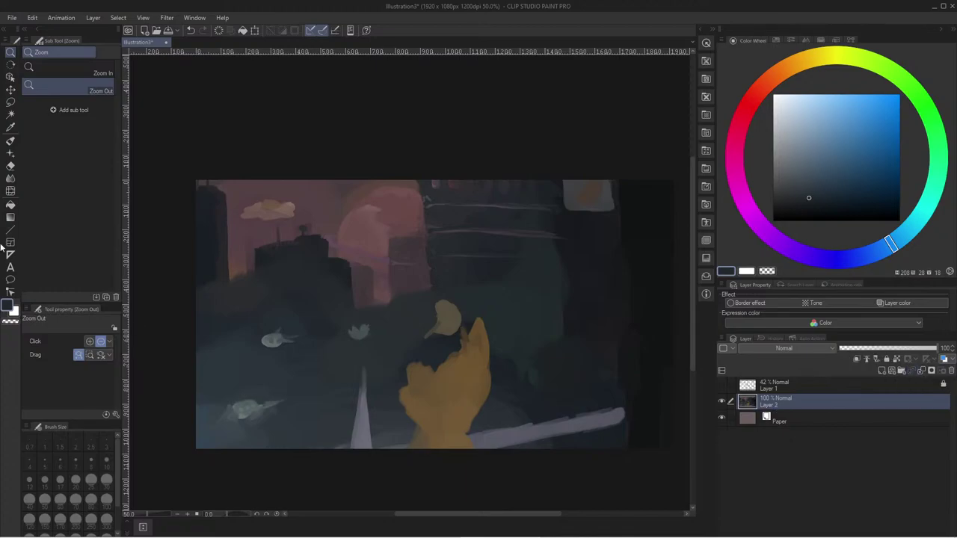
left_click(722, 385)
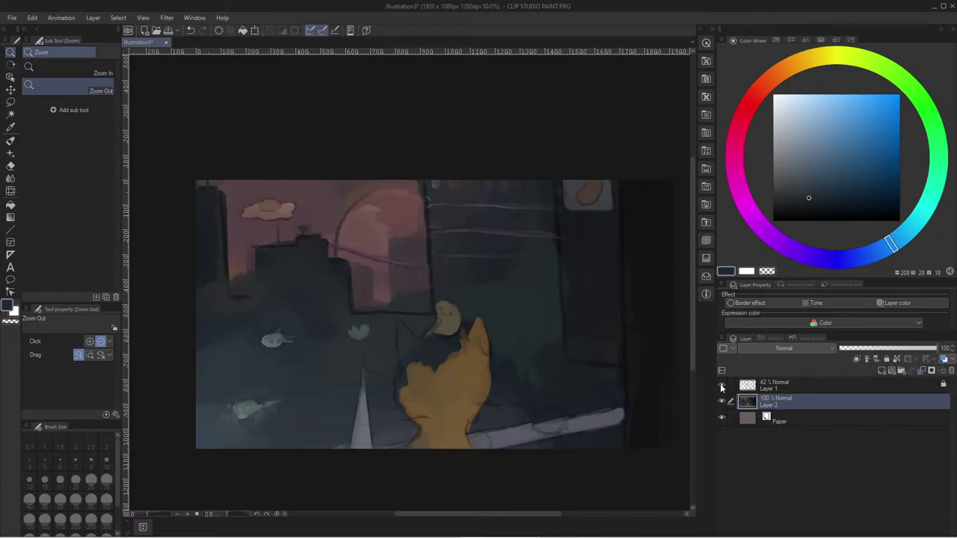
- Sample the cat's orange-brown and fill in its missing left ear and the top of its head with a size 30 brush
key("i")
left_click(456, 377)
key("b")
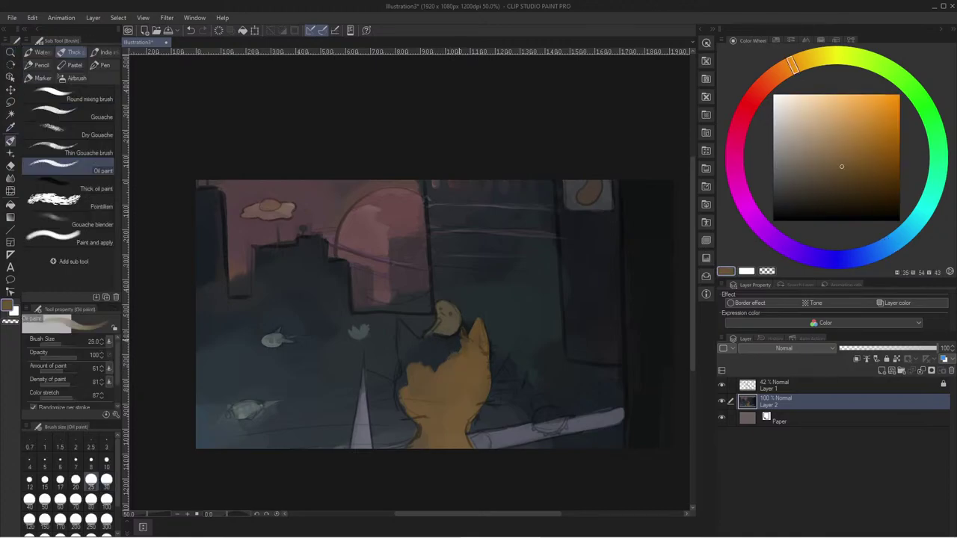
key("bracketright")
key("bracketright")
key("bracketright")
key("bracketright")
mouse_move(456, 353)
left_mouse_down()
mouse_move(435, 363)
mouse_move(456, 340)
mouse_move(438, 338)
mouse_move(447, 344)
mouse_move(431, 358)
mouse_move(425, 350)
mouse_move(425, 363)
mouse_move(411, 357)
mouse_move(415, 343)
mouse_move(403, 327)
mouse_move(401, 379)
left_mouse_up()
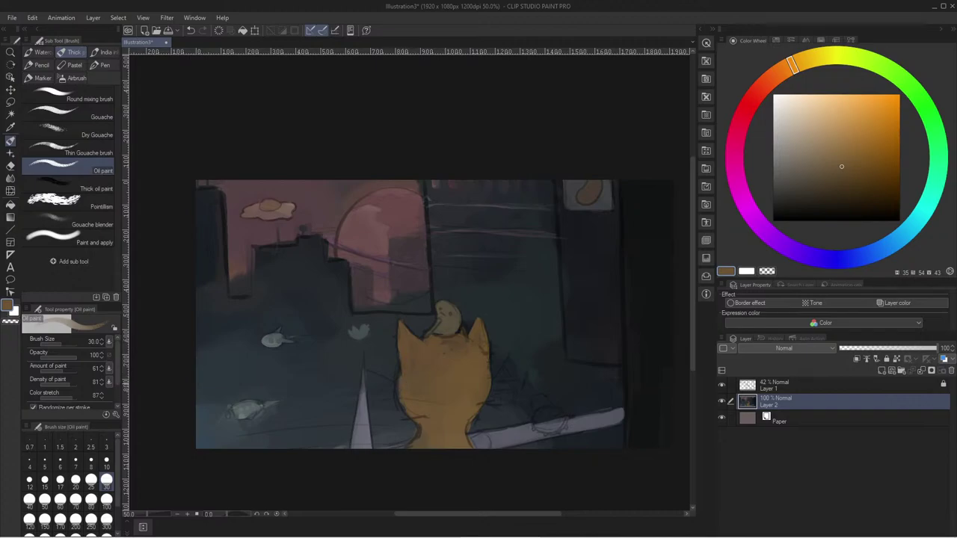
- Resample the cat's orange and even out the fur and left cheek with a size 70 Oil paint brush
left_click(450, 405, "alt")
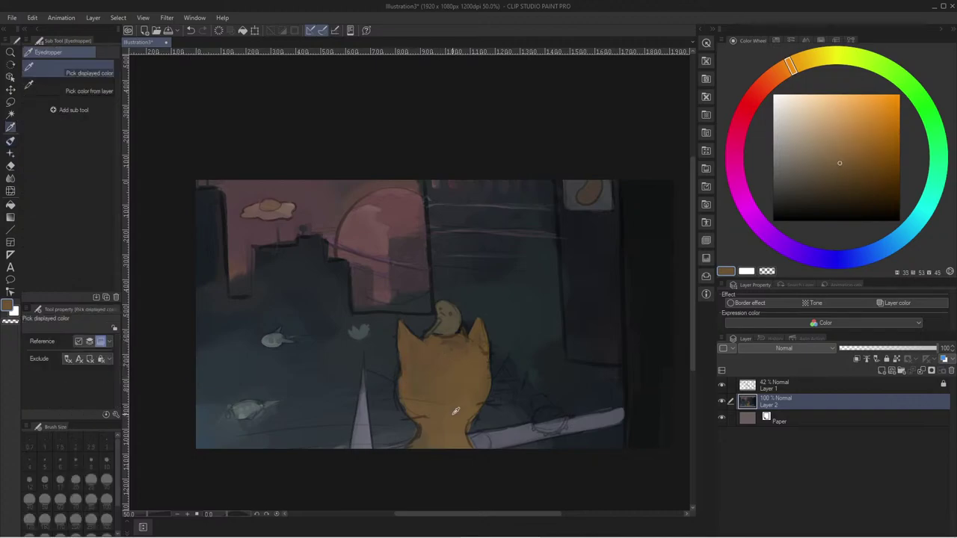
left_click(76, 499)
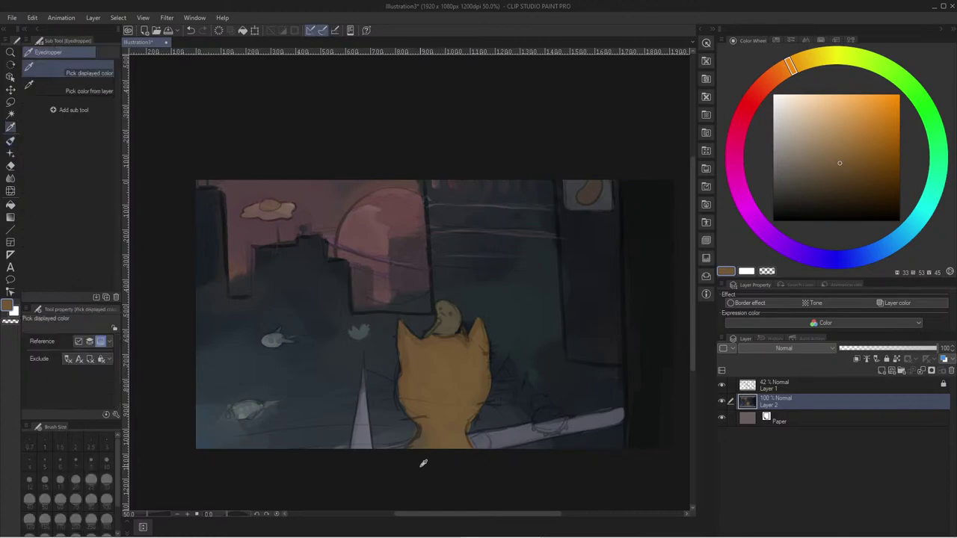
left_click(411, 372, "alt")
mouse_move(401, 362)
left_mouse_down()
mouse_move(396, 391)
mouse_move(407, 410)
left_mouse_up()
- Try a white whisker on the cat's left cheek with a size 17 brush and undo it
scroll(386, 320, "up", 1)
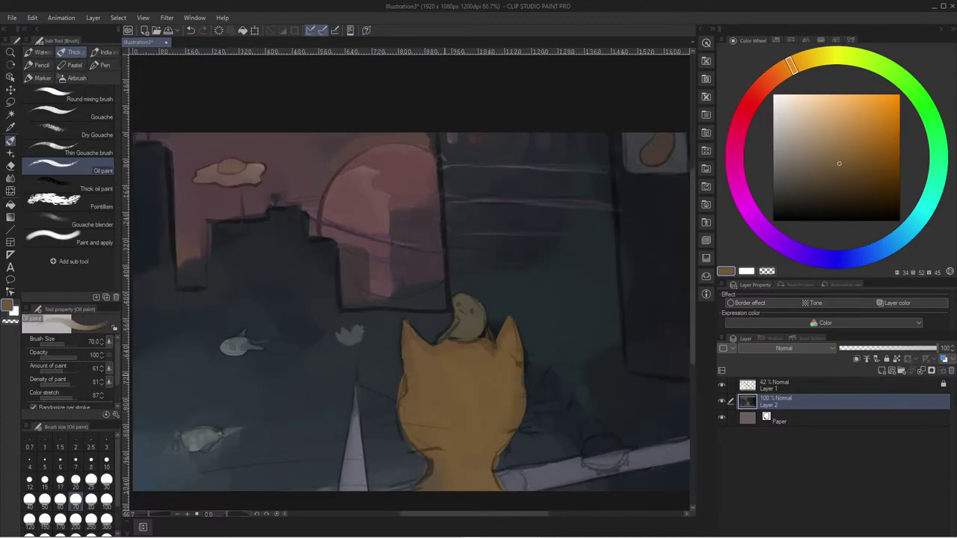
left_click_drag(784, 120, 532, 37)
key("bracketleft")
key("bracketleft")
key("bracketleft")
key("bracketleft")
key("bracketleft")
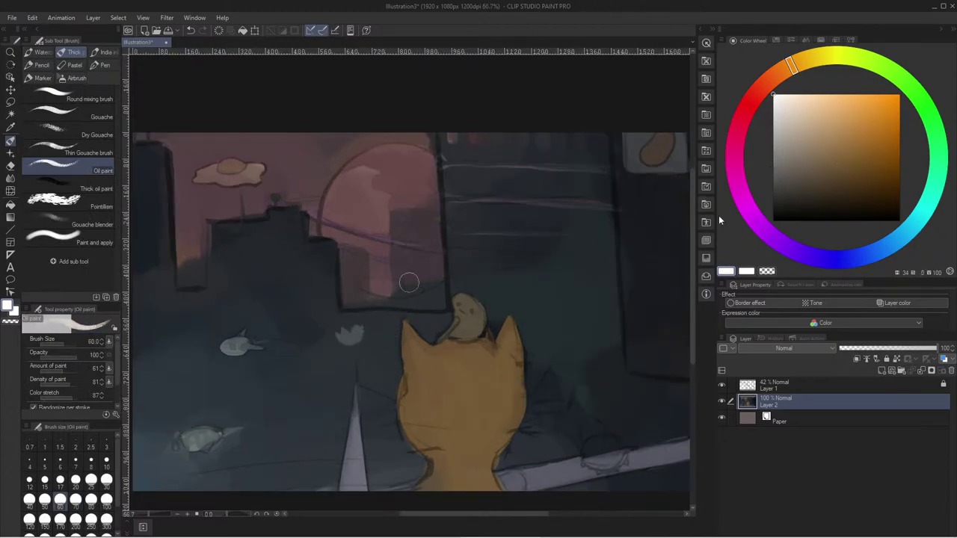
key("bracketleft")
key("bracketleft")
left_click_drag(351, 378, 402, 403)
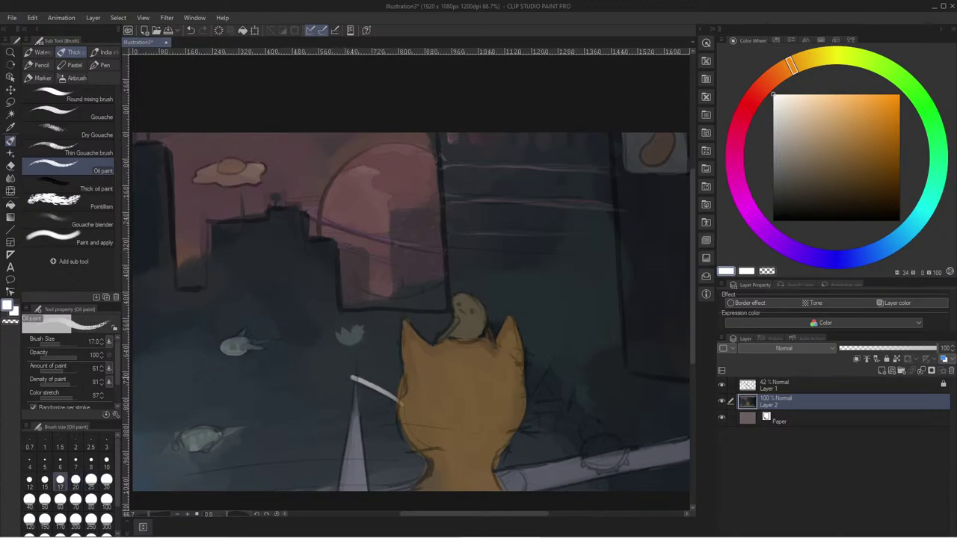
key("ctrl+z")
- Reduce the Oil paint brush to size 10, choose black and paint whiskers on the cat's left cheek
key("bracketleft")
key("bracketleft")
key("bracketleft")
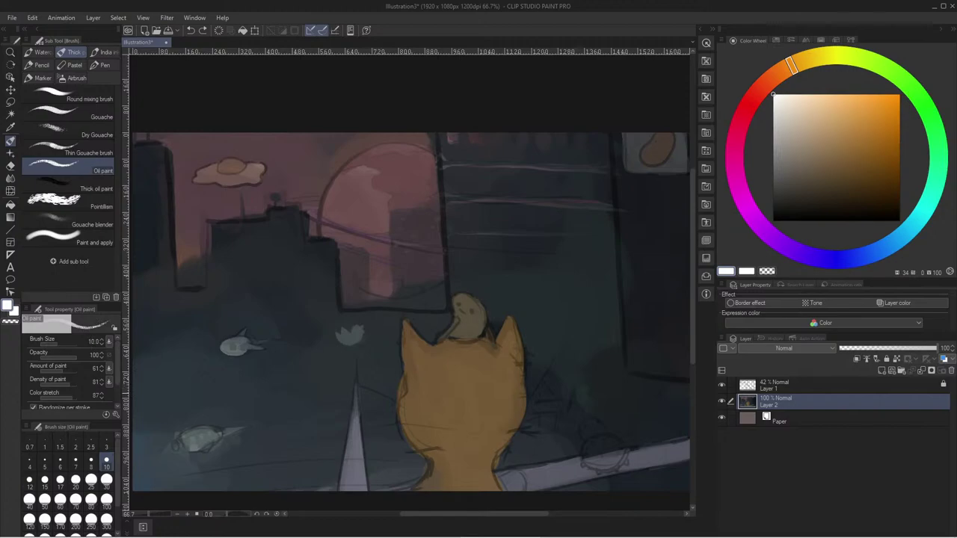
left_click(773, 221)
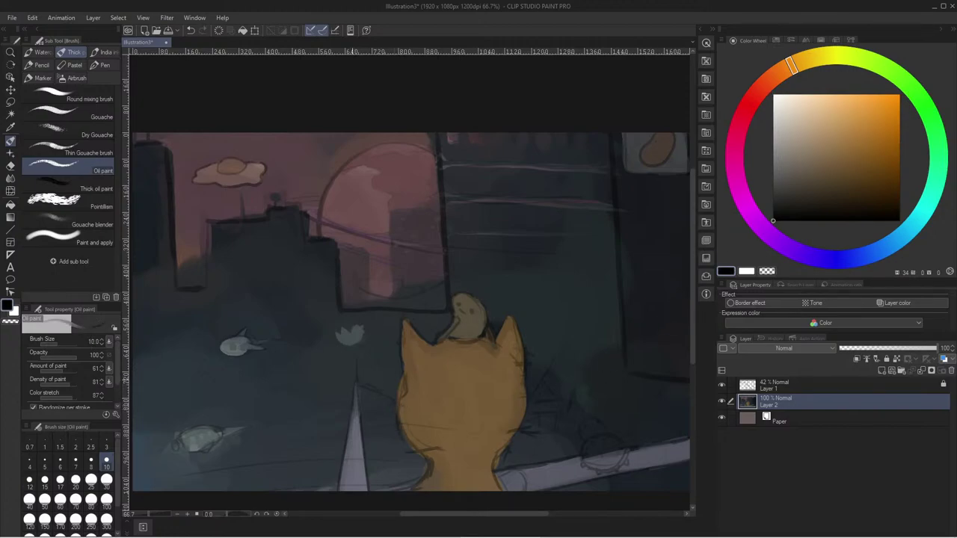
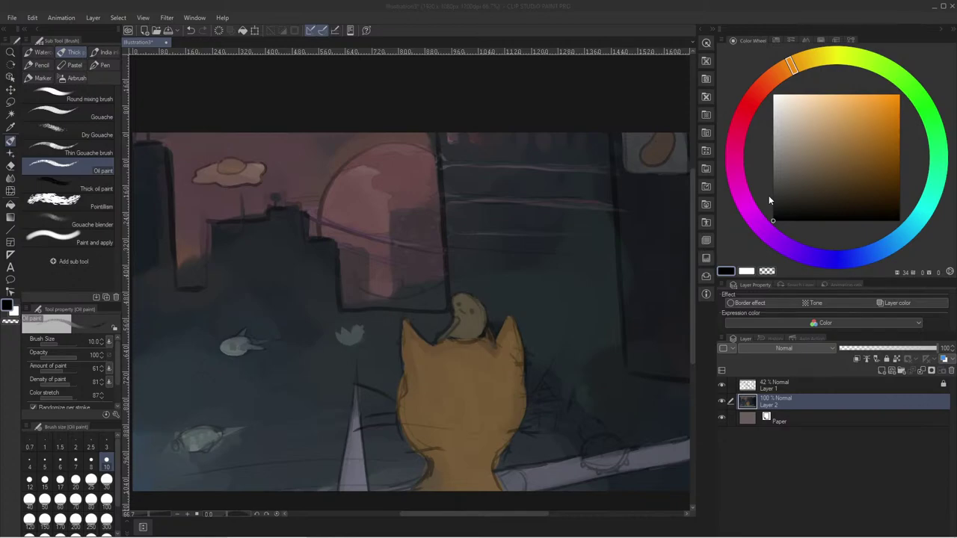
left_click(808, 170)
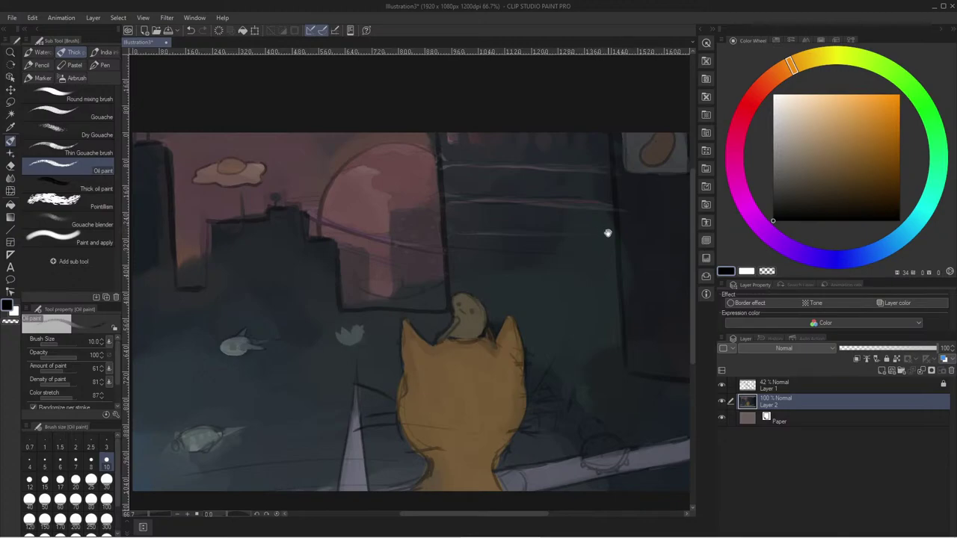
- Try two black strokes with a larger brush on the wall right of the cat and undo them
left_click_drag(604, 224, 519, 189)
key("bracketright")
key("bracketright")
key("bracketright")
key("bracketright")
key("bracketright")
key("bracketright")
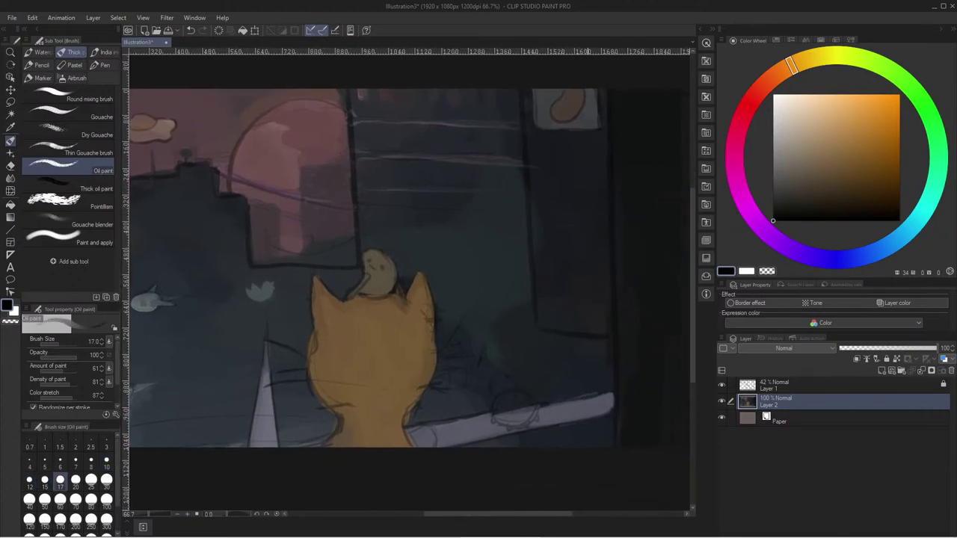
mouse_move(570, 322)
left_mouse_down()
mouse_move(552, 324)
mouse_move(561, 317)
mouse_move(562, 340)
mouse_move(576, 314)
left_mouse_up()
key("ctrl+z")
mouse_move(549, 351)
left_mouse_down()
mouse_move(587, 307)
mouse_move(542, 321)
mouse_move(579, 314)
mouse_move(562, 344)
mouse_move(571, 313)
mouse_move(549, 344)
mouse_move(585, 349)
mouse_move(564, 330)
mouse_move(596, 320)
mouse_move(609, 293)
left_mouse_up()
key("ctrl+z")
- Block in a round black hair bun and a larger black head right of the cat, enlarging the brush to size 50
left_click_drag(526, 214, 484, 198)
mouse_move(553, 276)
left_mouse_down()
mouse_move(638, 314)
mouse_move(613, 337)
mouse_move(587, 311)
mouse_move(561, 337)
left_mouse_up()
mouse_move(579, 289)
left_mouse_down()
mouse_move(600, 351)
mouse_move(591, 300)
mouse_move(564, 344)
mouse_move(585, 356)
mouse_move(600, 307)
mouse_move(627, 345)
left_mouse_up()
key("bracketleft")
key("bracketleft")
key("bracketright")
key("bracketright")
key("bracketright")
key("bracketright")
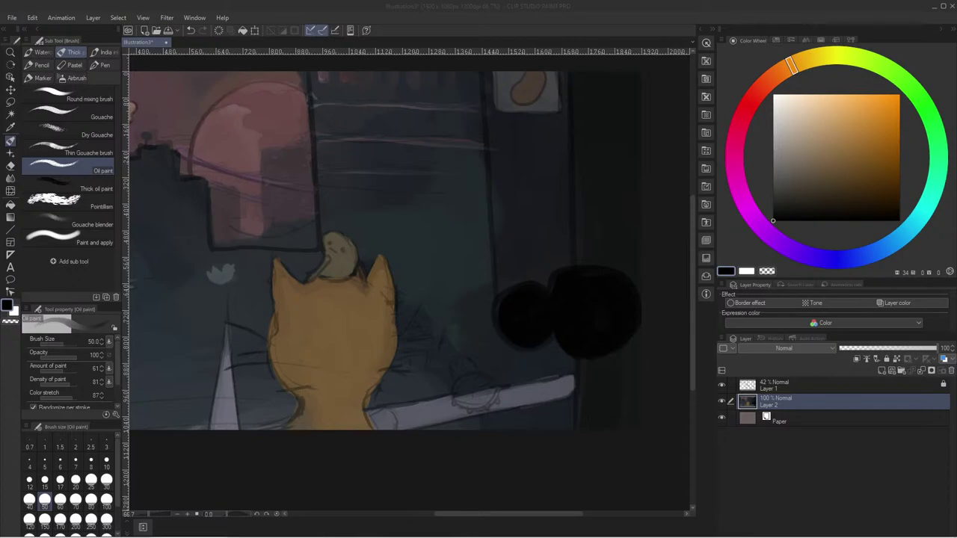
- Extend the figure's black hair to the canvas edge and taper it downward toward the neck
left_click_drag(637, 283, 641, 293)
left_click(586, 338)
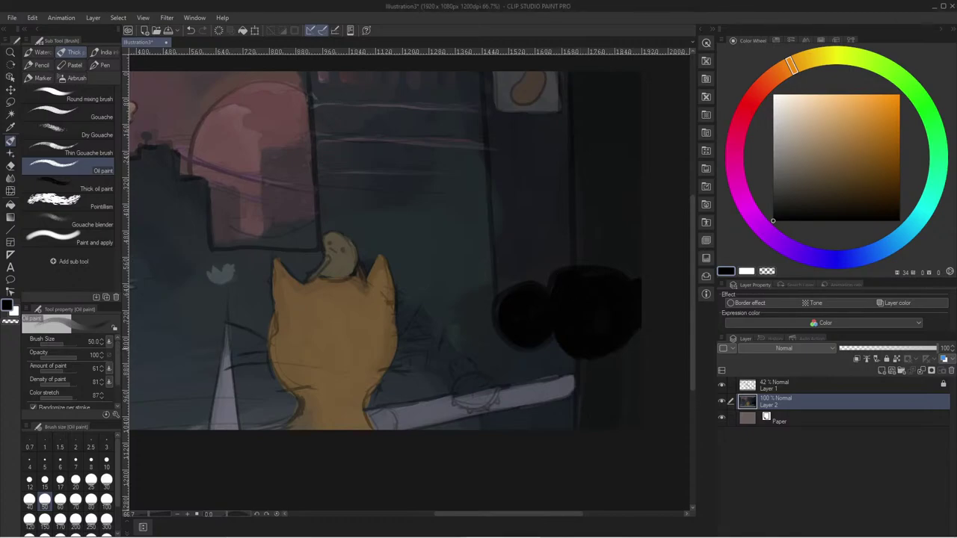
mouse_move(630, 342)
left_mouse_down()
mouse_move(616, 358)
mouse_move(574, 361)
mouse_move(603, 361)
mouse_move(607, 372)
left_mouse_up()
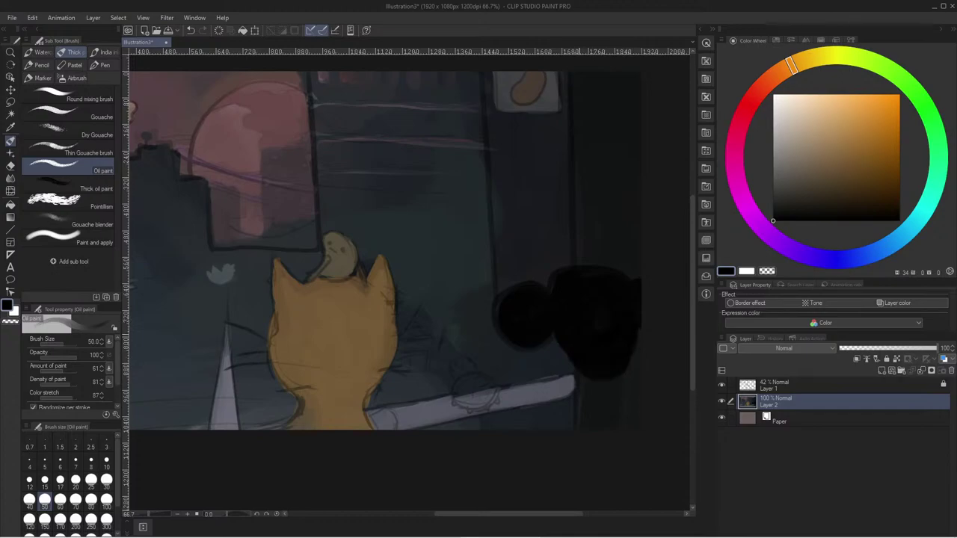
left_click_drag(635, 335, 634, 347)
left_click_drag(561, 343, 569, 355)
- Choose a dark orange-brown and paint the figure's shoulders in the canvas's lower right corner
left_click_drag(832, 125, 865, 178)
mouse_move(634, 376)
left_mouse_down()
mouse_move(631, 406)
mouse_move(622, 386)
mouse_move(598, 386)
mouse_move(566, 404)
mouse_move(555, 426)
mouse_move(594, 410)
mouse_move(635, 413)
mouse_move(640, 393)
left_mouse_up()
left_click_drag(595, 424, 632, 428)
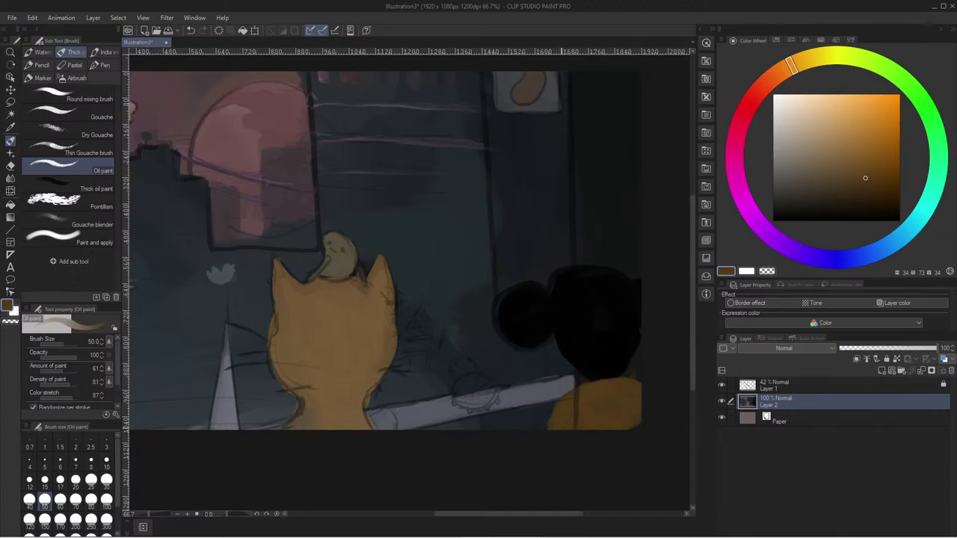
- Shift the colour to a muted reddish skin tone and paint the figure's neck between the hair and shoulders
left_click(831, 155)
left_click(826, 178)
left_click(759, 90)
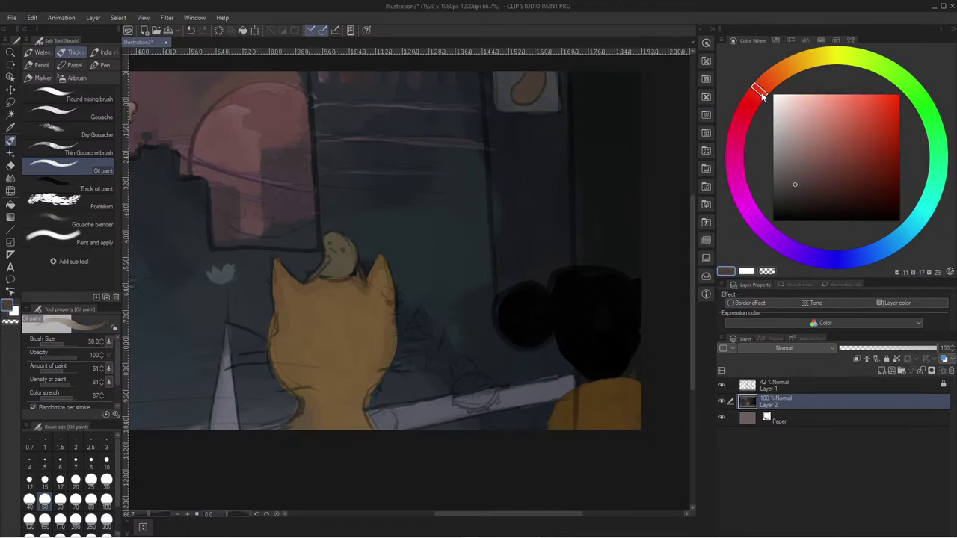
left_click(828, 160)
mouse_move(606, 375)
left_mouse_down()
mouse_move(615, 380)
mouse_move(602, 377)
left_mouse_up()
left_click(806, 197)
left_click(812, 185)
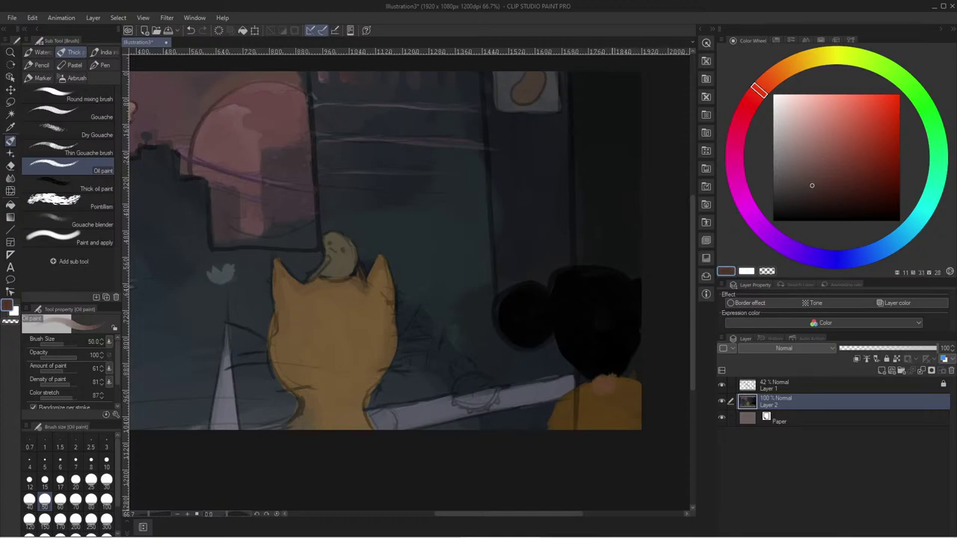
- Sample the hair's black and reshape the lower edge of the hair above the neck
left_click(604, 341, "alt")
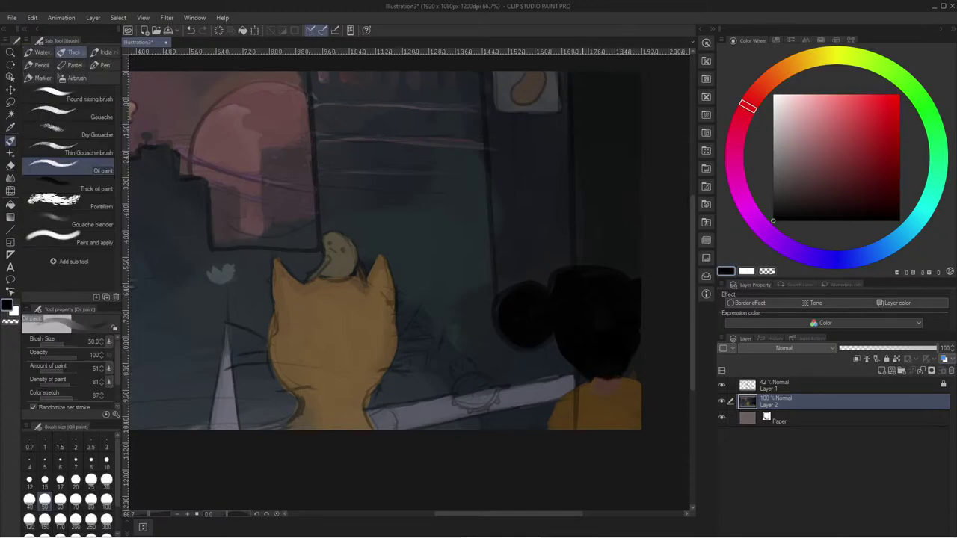
key("i")
key("alt")
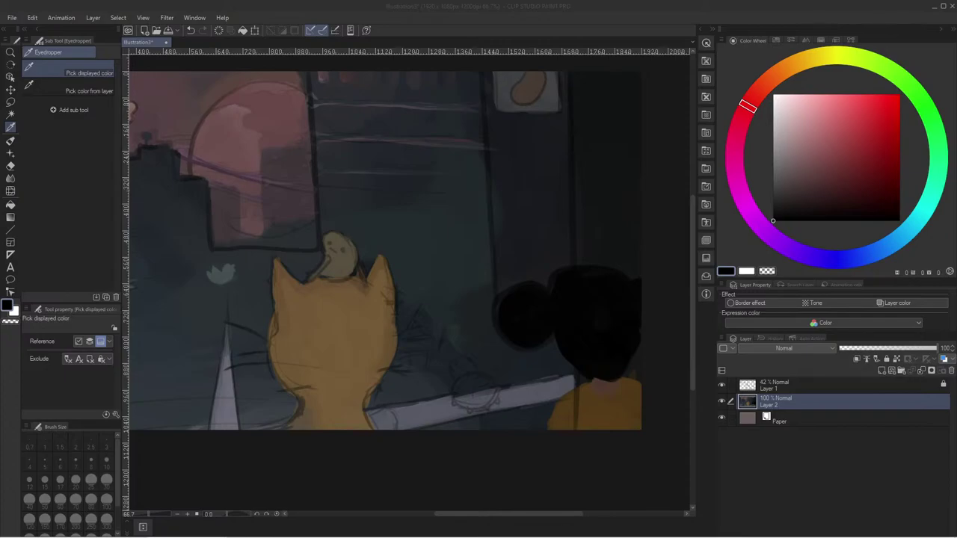
left_click(823, 522)
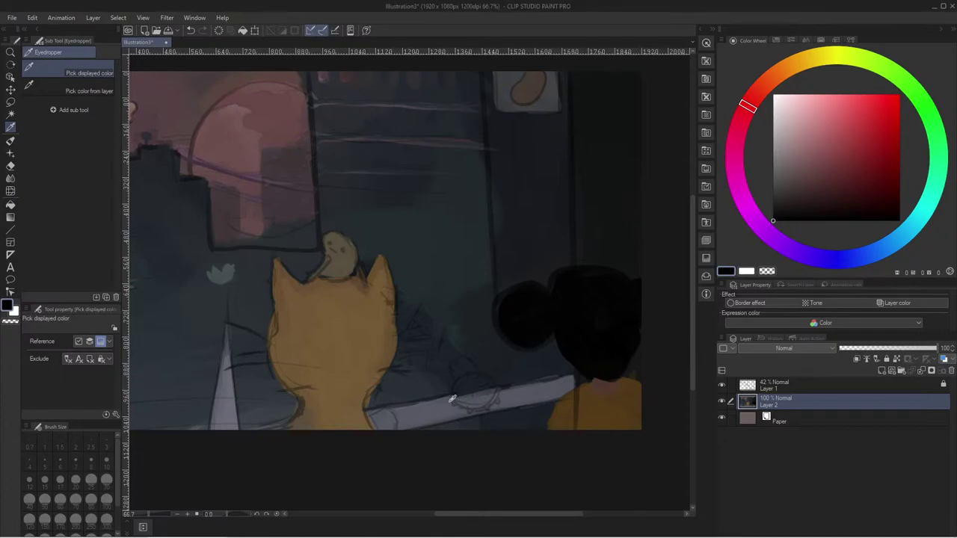
left_click(598, 366)
left_click(598, 361)
key("b")
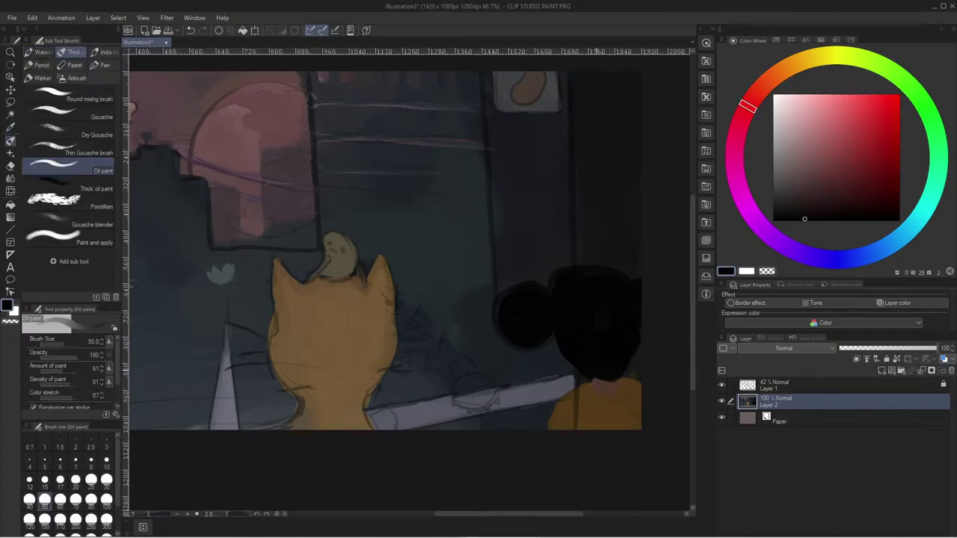
key("ctrl+z")
mouse_move(596, 373)
left_mouse_down()
mouse_move(616, 377)
mouse_move(639, 354)
left_mouse_up()
key("ctrl+z")
mouse_move(595, 376)
left_mouse_down()
mouse_move(615, 380)
mouse_move(639, 358)
left_mouse_up()
- Refine the outlines of the head and bun, alternating between sampled background blue and the hair's black
key("i")
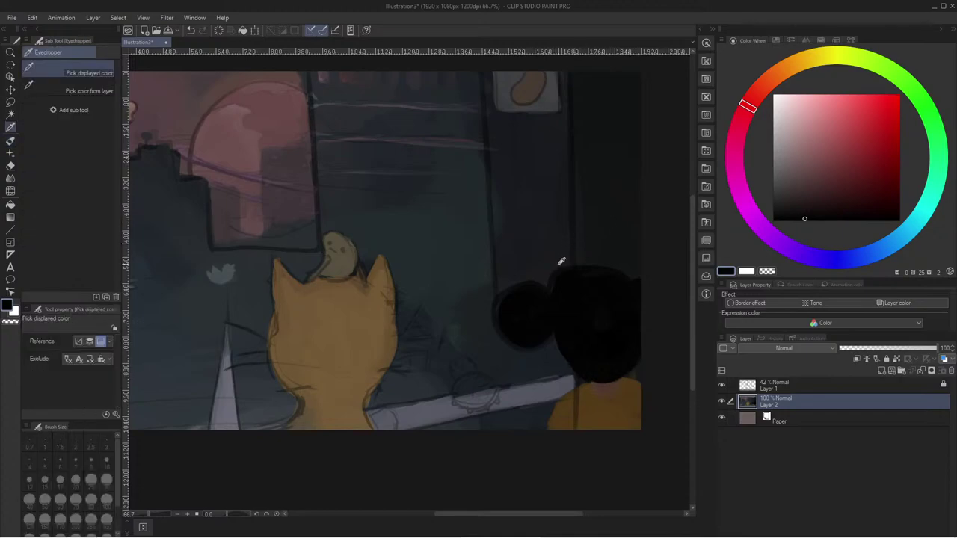
left_click(559, 263)
key("b")
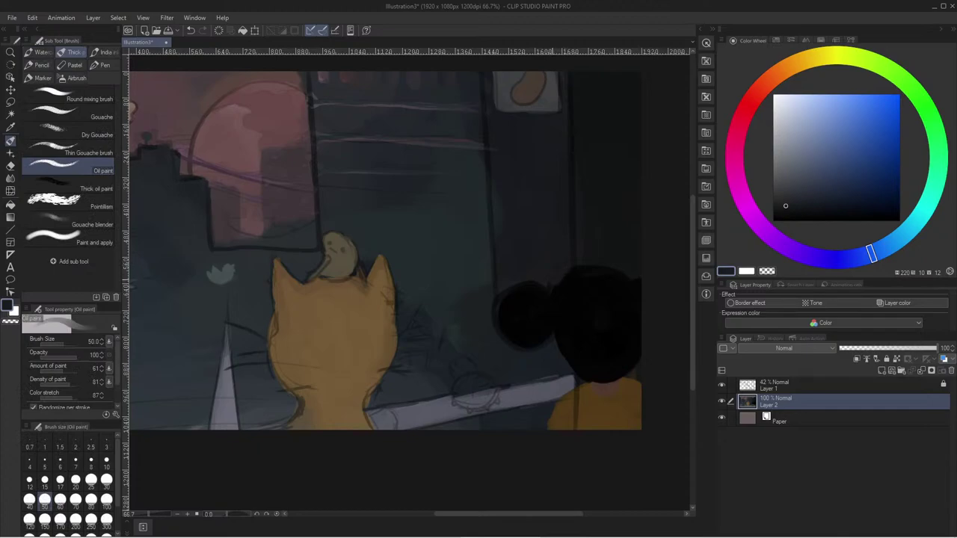
left_click(589, 279, "alt")
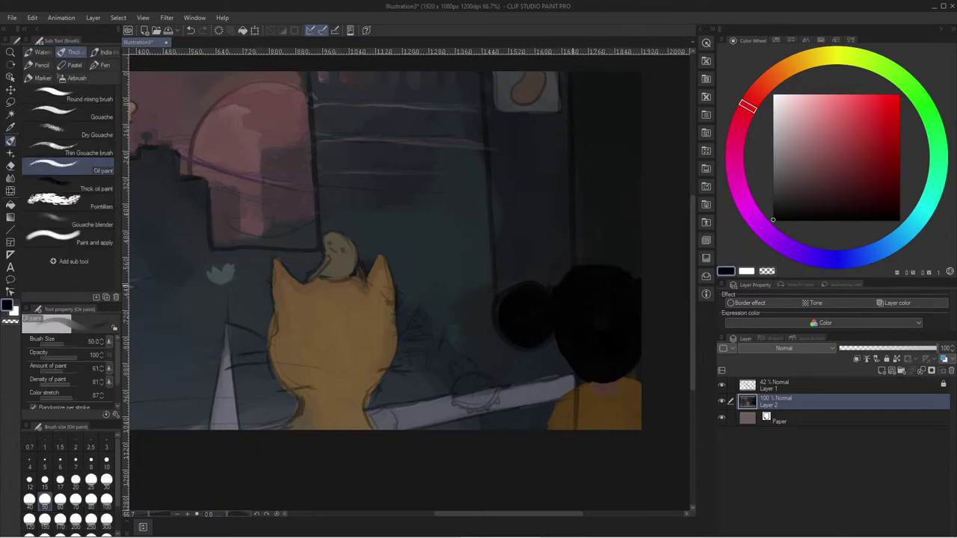
left_click_drag(545, 291, 551, 286)
left_click(513, 271, "alt")
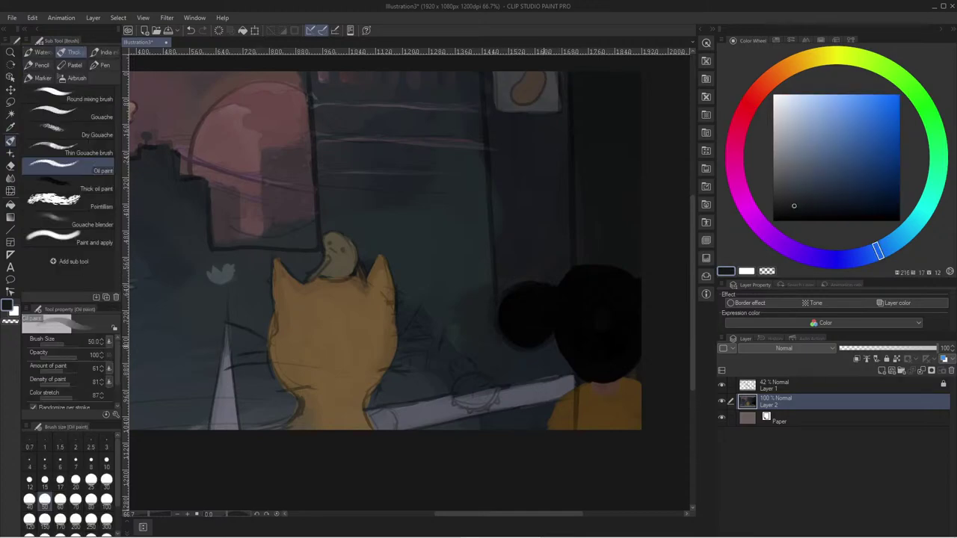
left_click(486, 314, "alt")
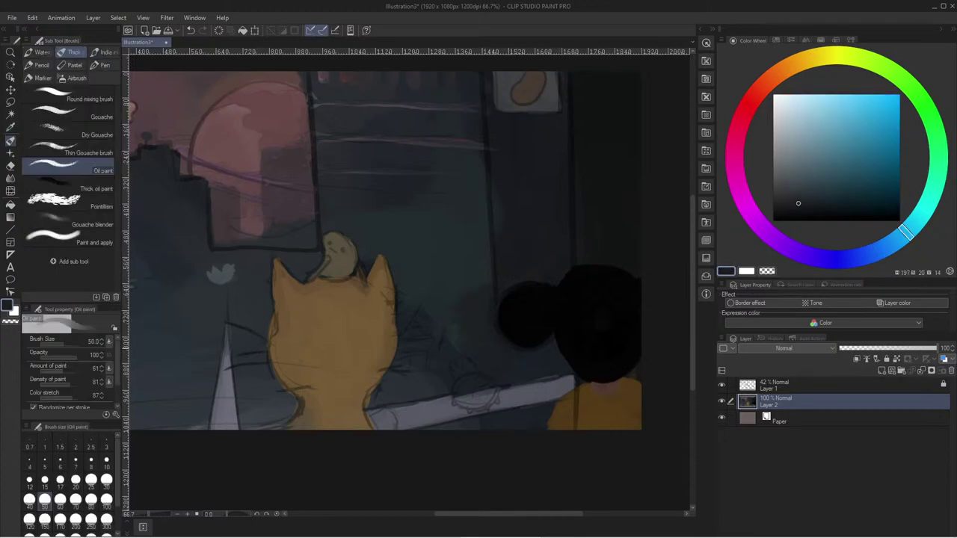
- Paint muted blue-grey highlights on the head and bun, using a darker shade where they meet
left_click(531, 299, "alt")
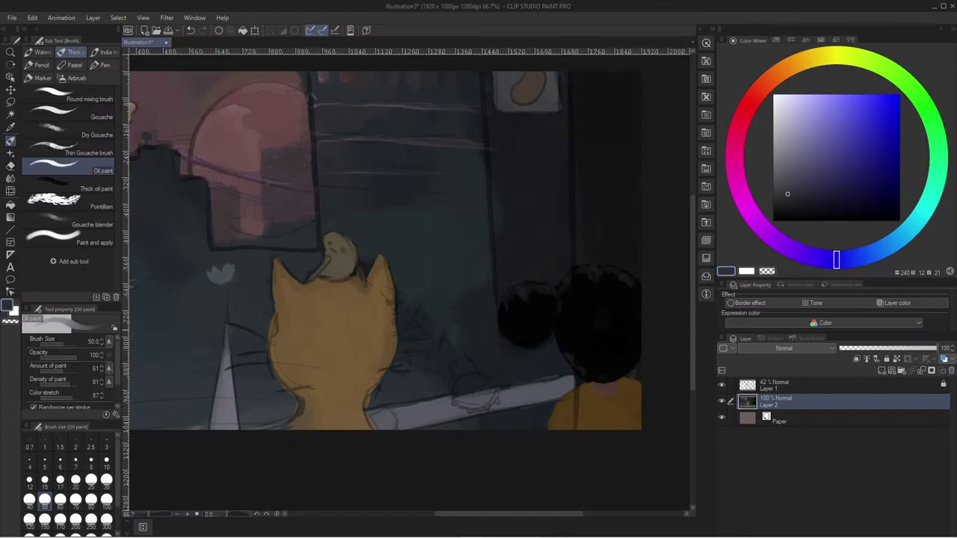
left_click(783, 199)
left_click_drag(565, 295, 557, 328)
mouse_move(560, 290)
left_mouse_down()
mouse_move(566, 303)
mouse_move(551, 335)
left_mouse_up()
- Choose a near-black blue and touch up the figure's neckline and left shoulder edge
left_click(777, 213)
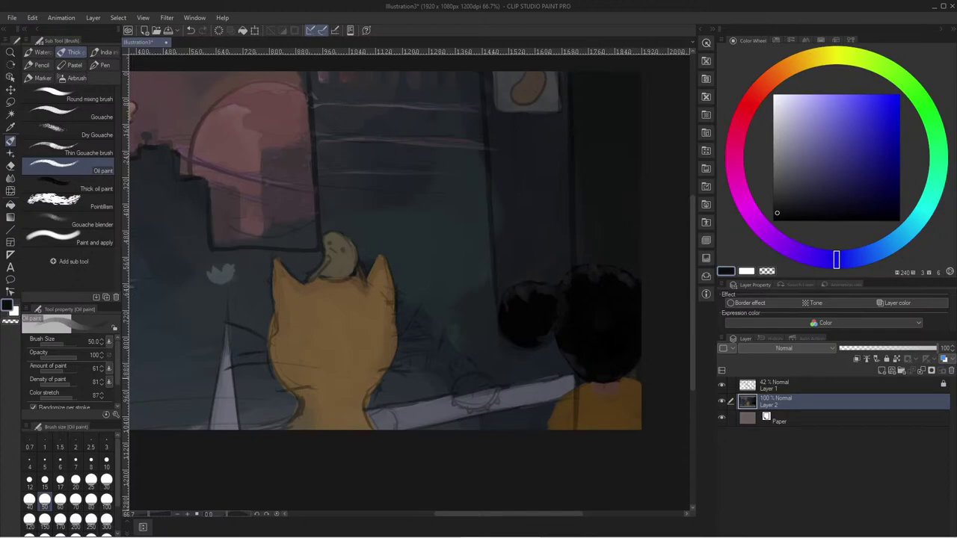
left_click_drag(622, 380, 634, 382)
left_click(568, 397)
left_click_drag(554, 408, 547, 423)
- Choose a muted grey-green and block in the turtle's shell on the pale railing with a size 40 brush
scroll(178, 312, "down", 1)
left_click_drag(196, 323, 237, 333)
scroll(265, 321, "up", 1)
left_click_drag(413, 350, 284, 309)
scroll(321, 256, "up", 2)
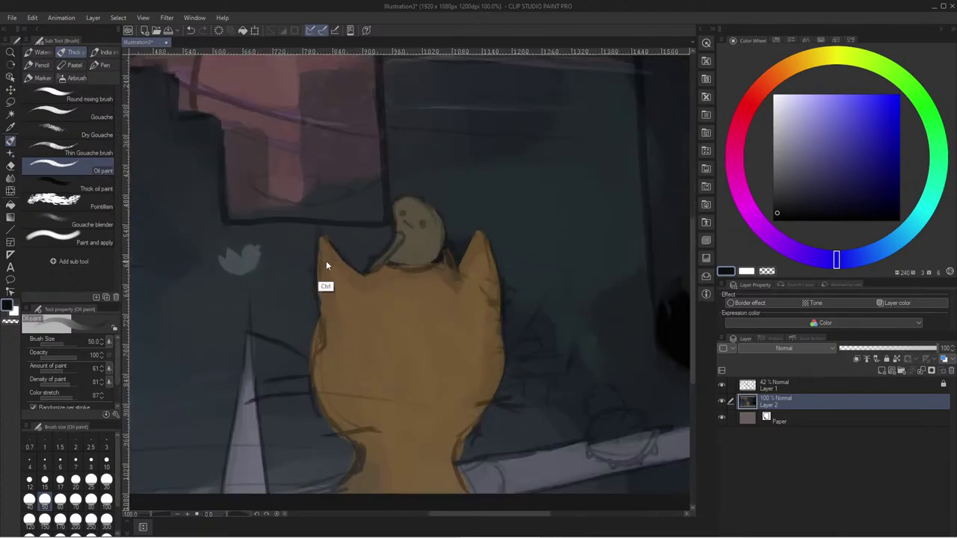
left_click_drag(374, 352, 272, 359)
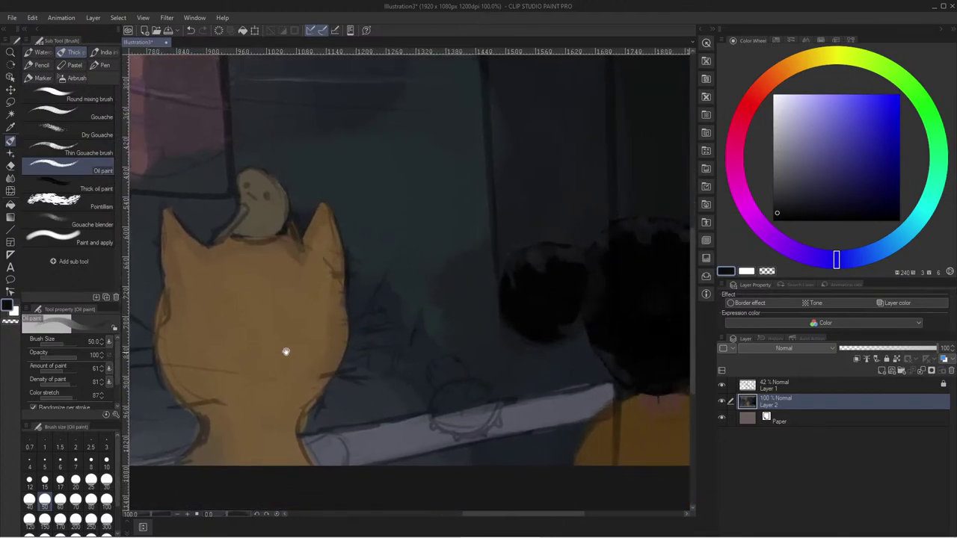
left_click_drag(408, 341, 386, 318)
left_click(29, 500)
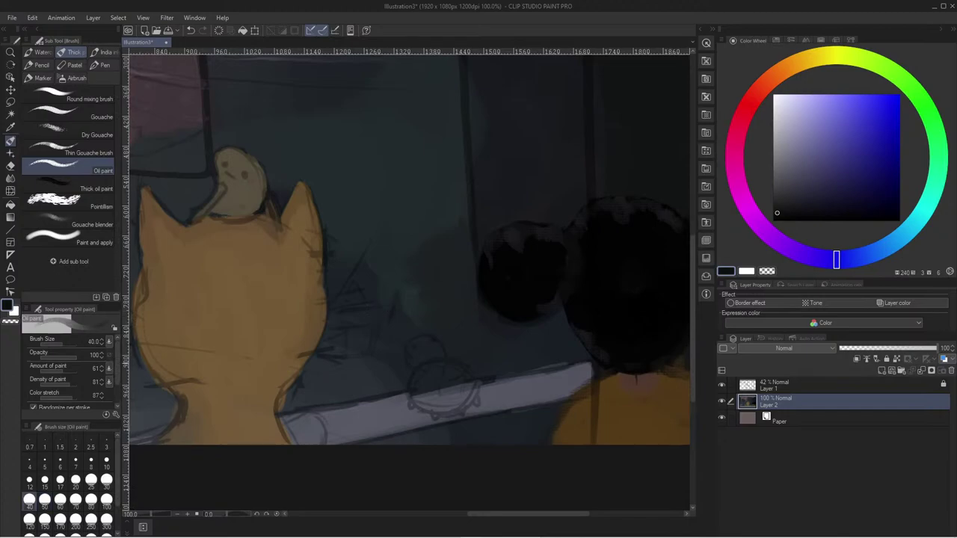
scroll(401, 394, "up", 2)
left_click(809, 166)
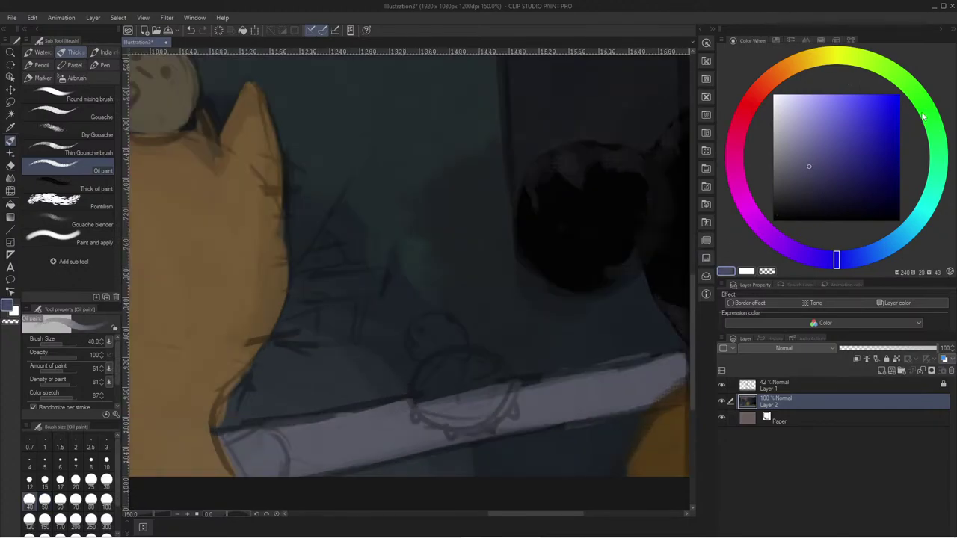
left_click(924, 111)
left_click(785, 180)
left_click(783, 182)
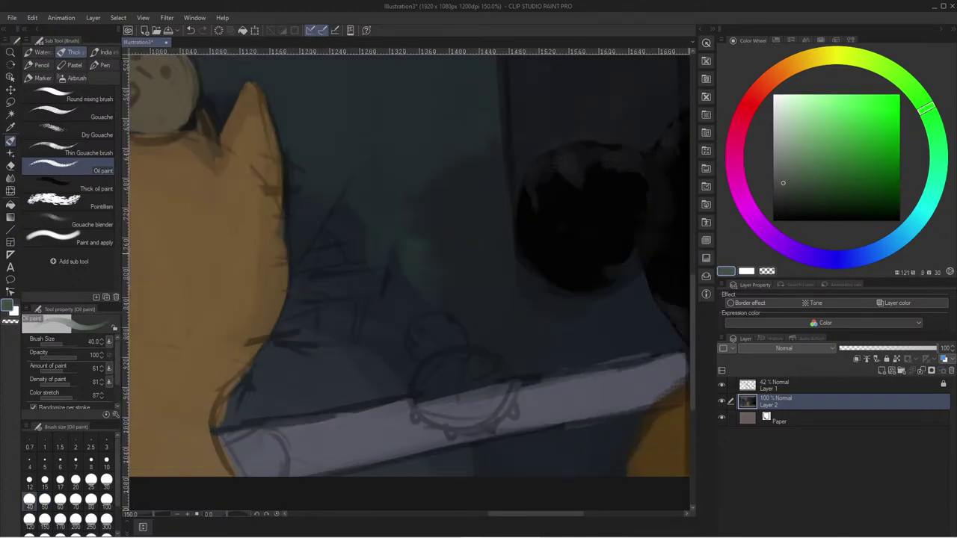
mouse_move(465, 387)
left_mouse_down()
mouse_move(487, 383)
mouse_move(447, 366)
mouse_move(427, 390)
left_mouse_up()
- Fill out and refine the rounded edge of the turtle's shell with size 20 and 15 brushes
key("bracketleft")
key("bracketleft")
left_click(76, 479)
mouse_move(501, 370)
left_mouse_down()
mouse_move(490, 359)
mouse_move(441, 360)
mouse_move(426, 378)
mouse_move(430, 411)
left_mouse_up()
left_click(44, 479)
left_click_drag(517, 380, 514, 372)
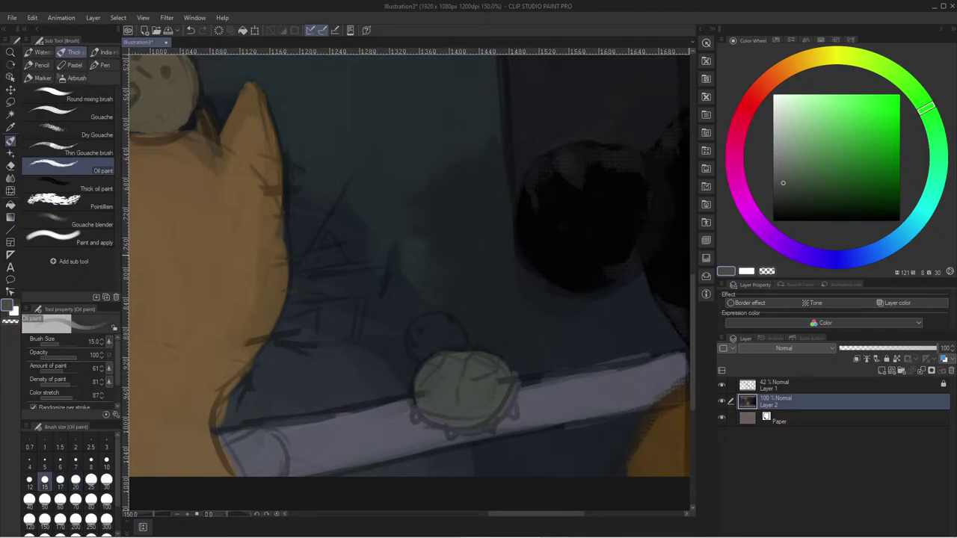
- Paint the turtle's round head in a more saturated dark green and add near-black eyes with a size 7 brush
left_click(785, 198)
left_click(807, 196)
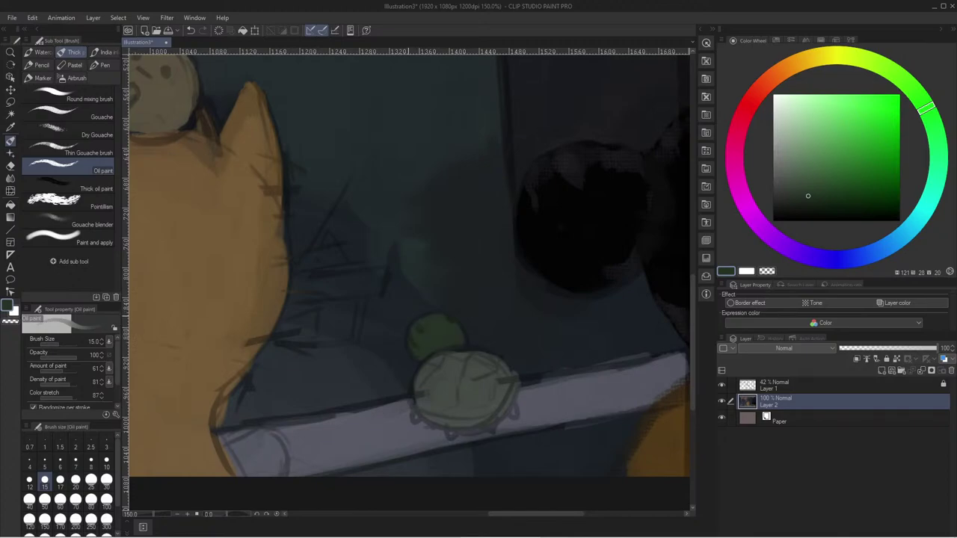
key("[")
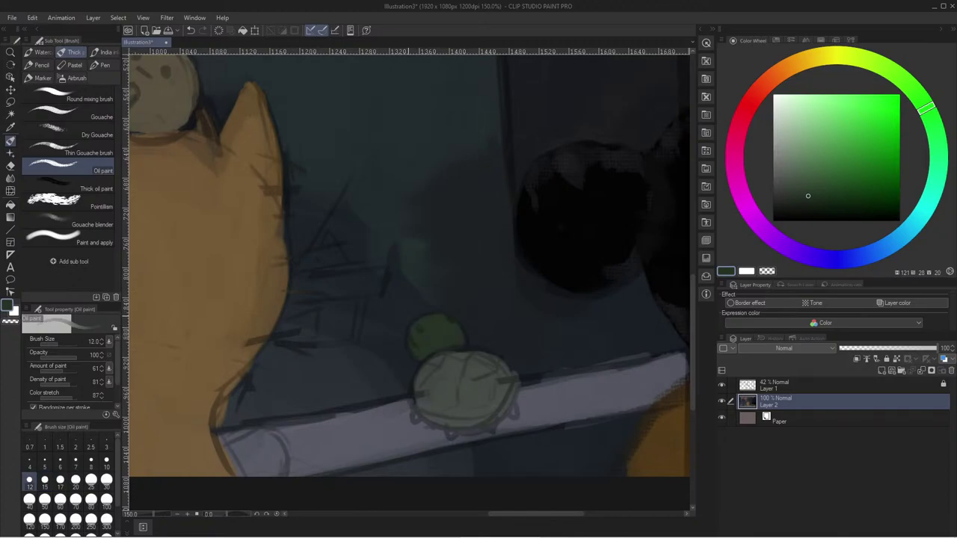
scroll(409, 319, "up", 1)
left_click(773, 211)
key("bracketleft")
key("bracketleft")
key("bracketleft")
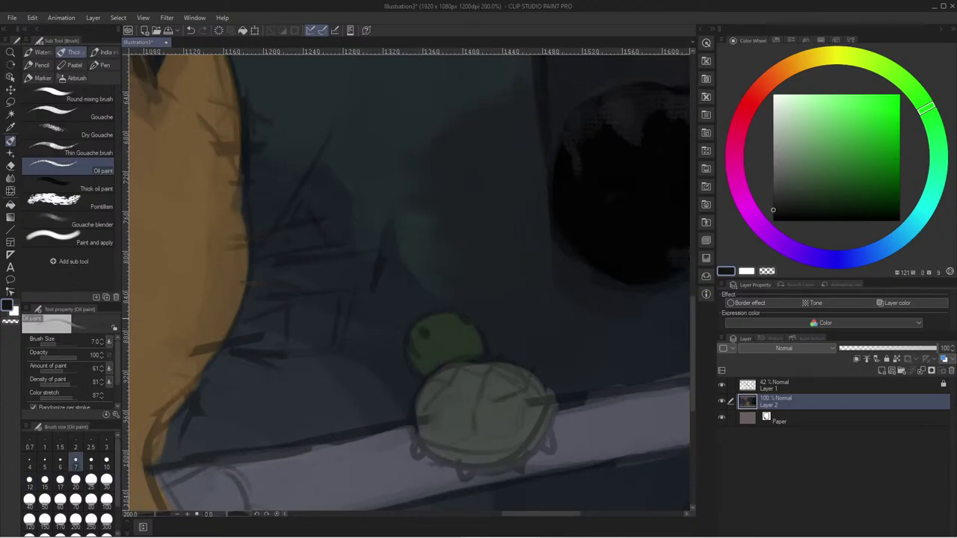
scroll(412, 237, "down", 2)
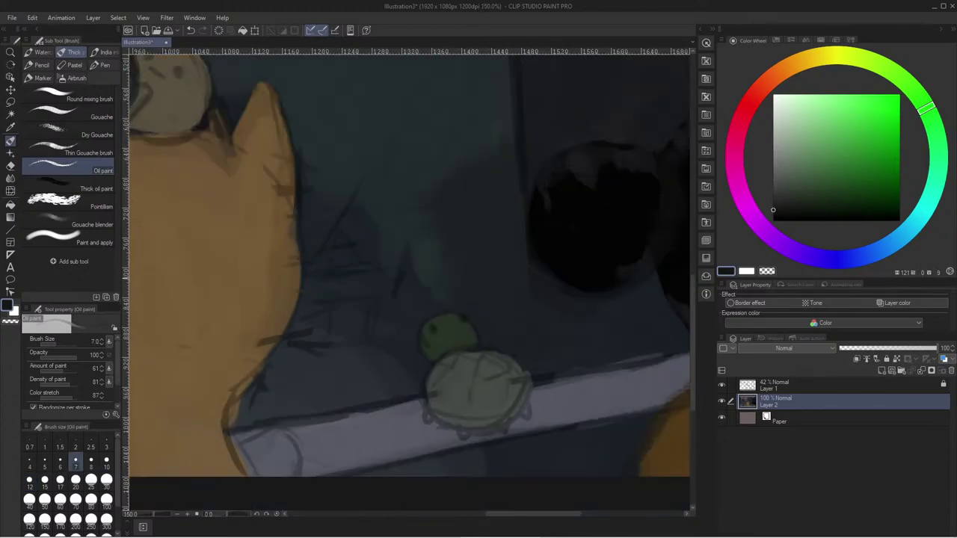
scroll(323, 367, "up", 2)
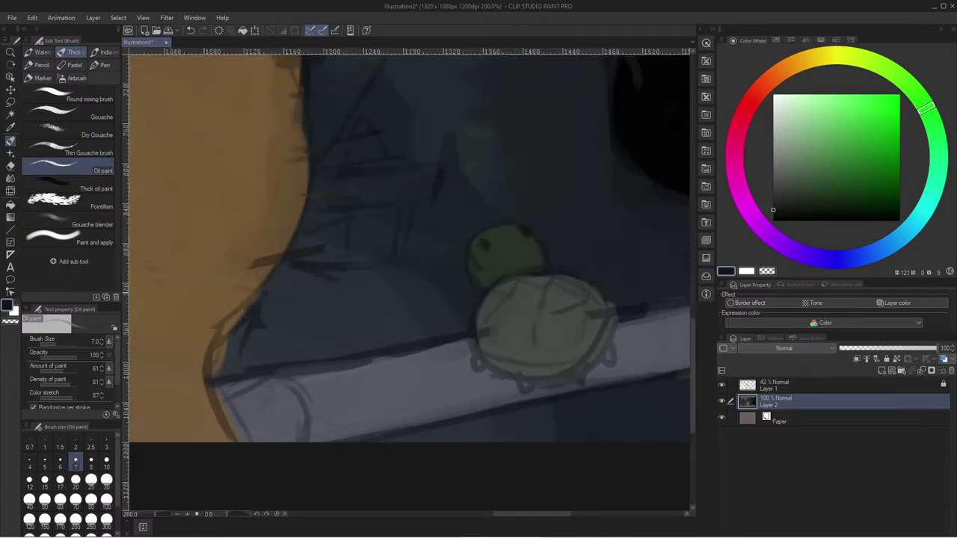
- Fill in the turtle's small feet along the shell's lower edge, using a dark grey-green and the green sampled from its head
left_click(464, 309, "alt")
left_click(783, 200)
key("bracketleft")
key("bracketleft")
key("bracketleft")
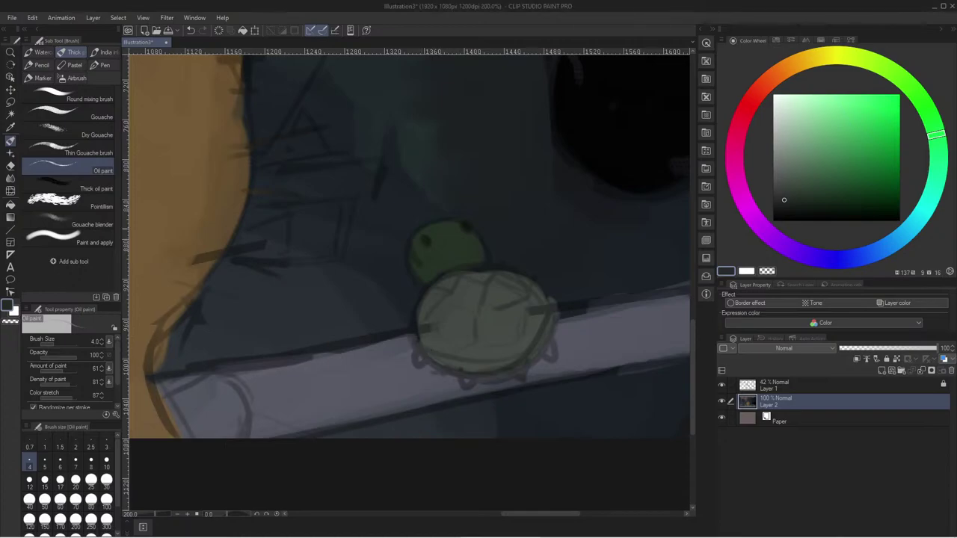
left_click(449, 250, "alt")
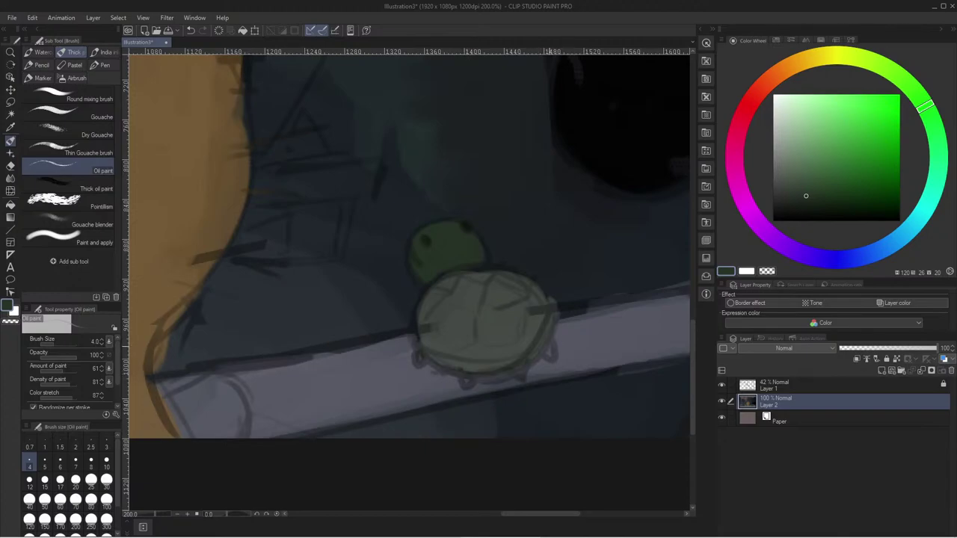
key("bracketright")
key("bracketright")
key("bracketright")
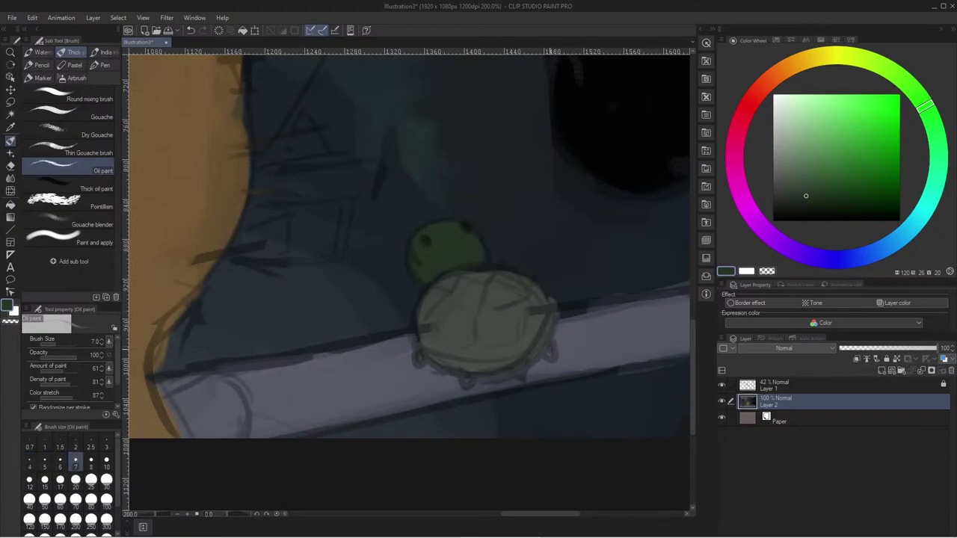
key("alt")
key("alt")
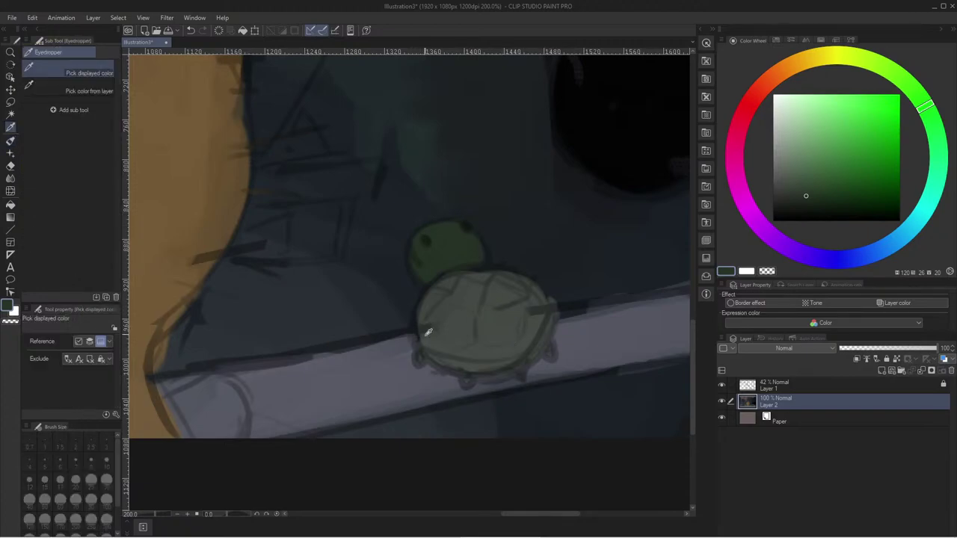
scroll(424, 359, "down", 1)
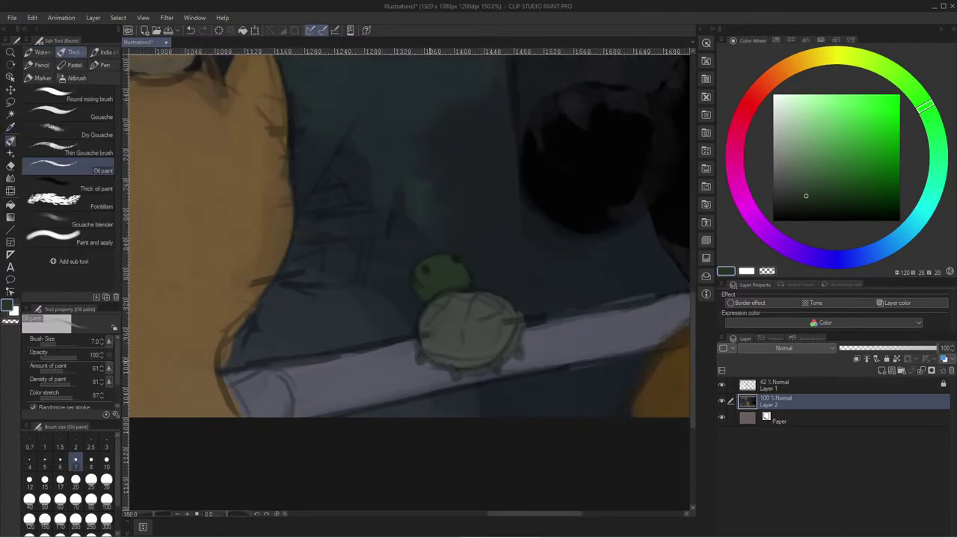
scroll(383, 271, "up", 1)
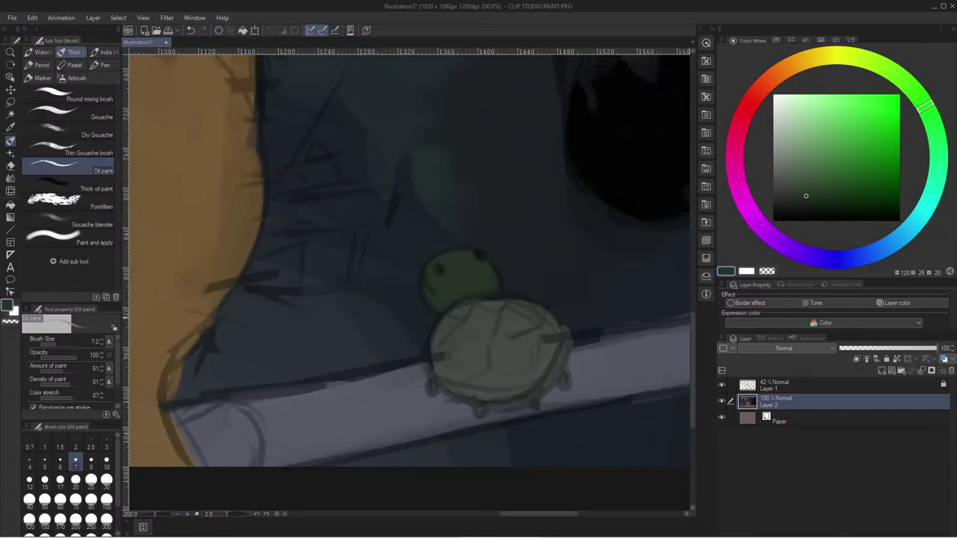
- Shade the turtle's shell and paint light grey-green spots near its upper edge and lower left side
left_click(486, 318, "alt")
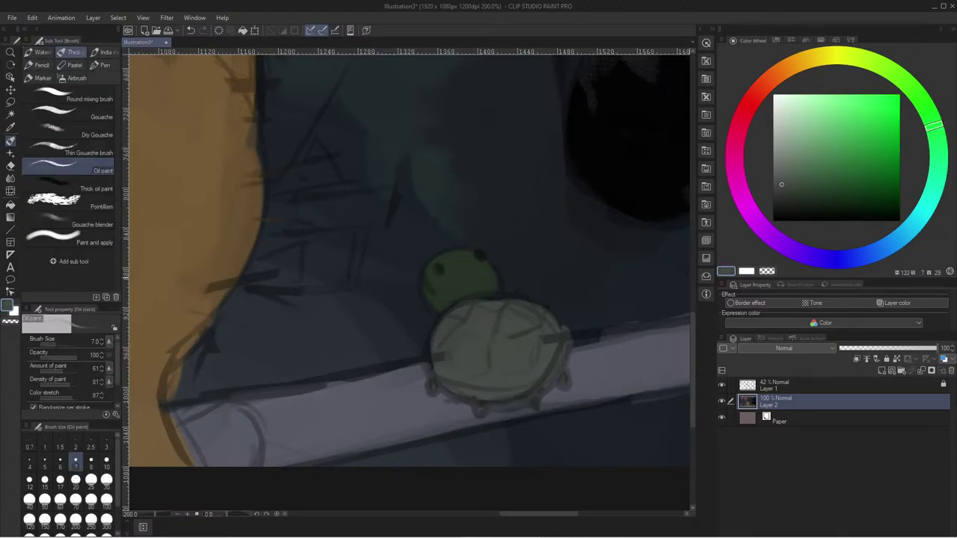
left_click(471, 295, "alt")
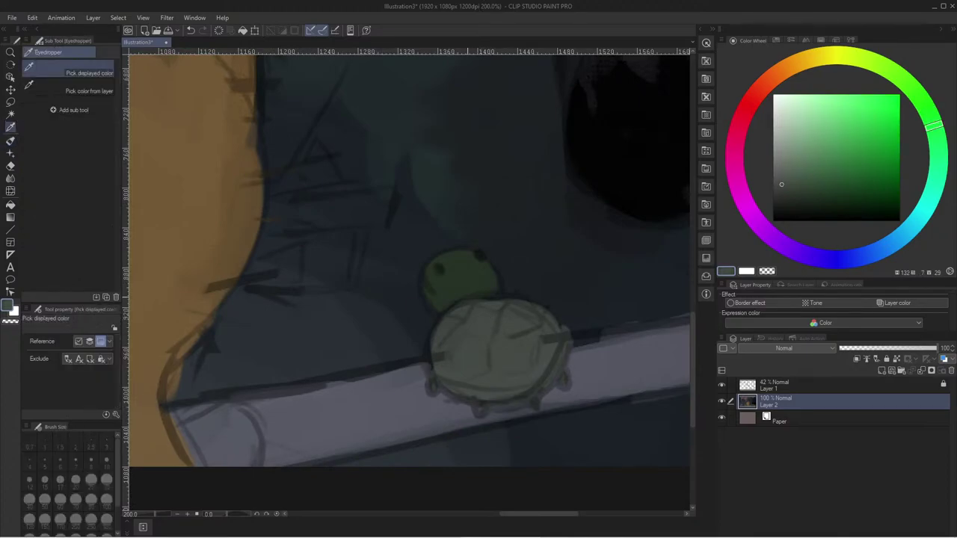
mouse_move(492, 319)
left_mouse_down()
mouse_move(477, 332)
mouse_move(464, 316)
mouse_move(481, 317)
mouse_move(468, 325)
mouse_move(492, 317)
mouse_move(468, 317)
left_mouse_up()
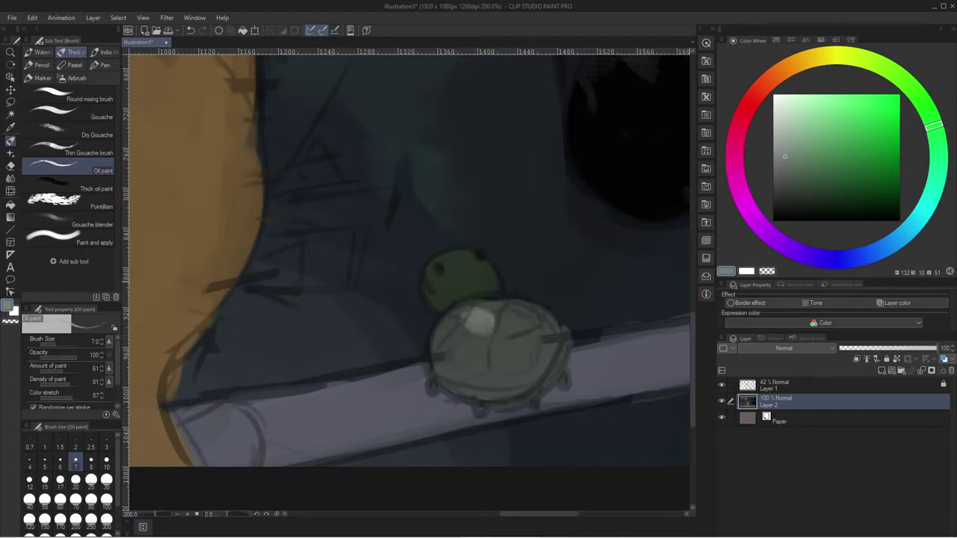
mouse_move(527, 307)
left_mouse_down()
mouse_move(511, 308)
mouse_move(531, 303)
left_mouse_up()
mouse_move(447, 370)
left_mouse_down()
mouse_move(441, 364)
mouse_move(441, 376)
left_mouse_up()
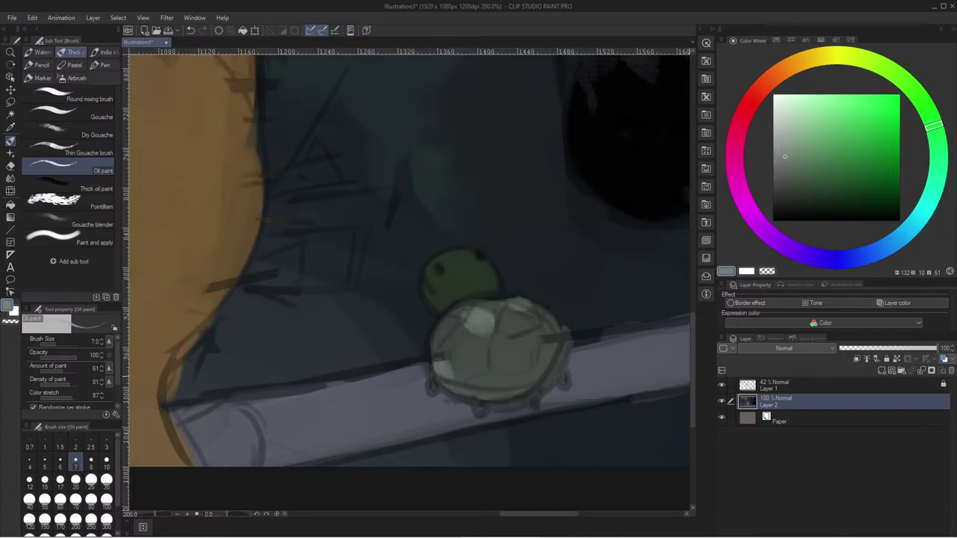
- Hide the Layer 1 sketch to review the whole painting without linework, and show the sketch again
key("ctrl+minus")
key("ctrl+minus")
key("ctrl+minus")
key("ctrl+minus")
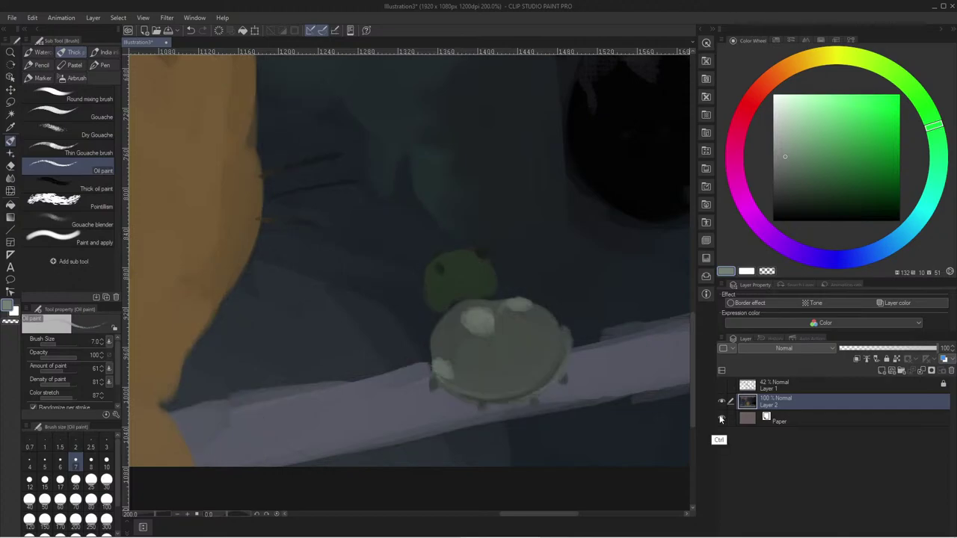
key("ctrl+minus")
key("ctrl+minus")
key("ctrl+plus")
key("ctrl+plus")
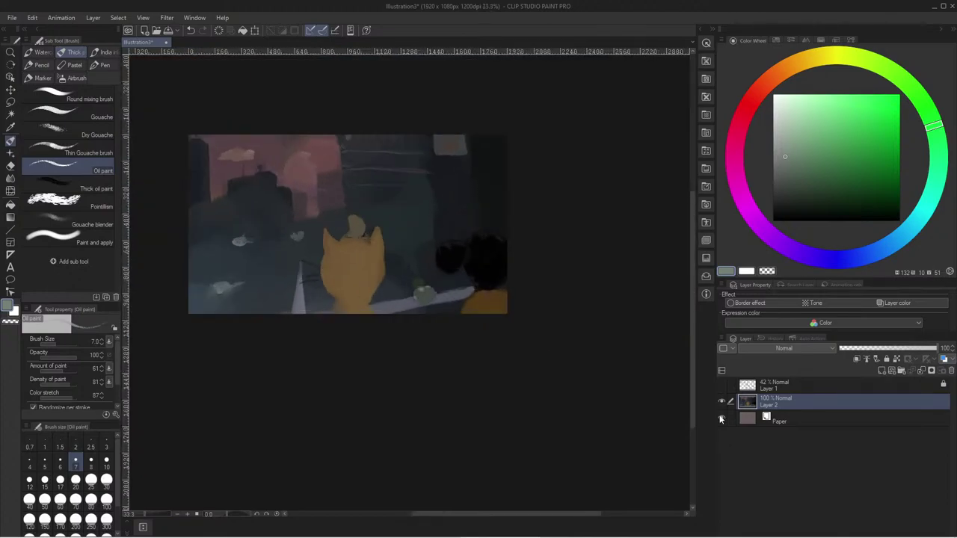
left_click_drag(239, 330, 244, 359)
key("ctrl+plus")
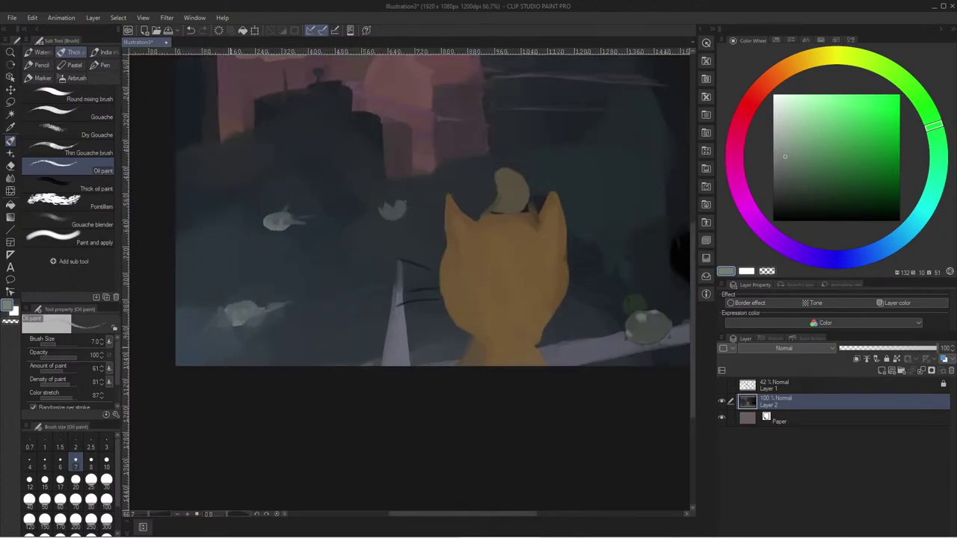
left_click(722, 385)
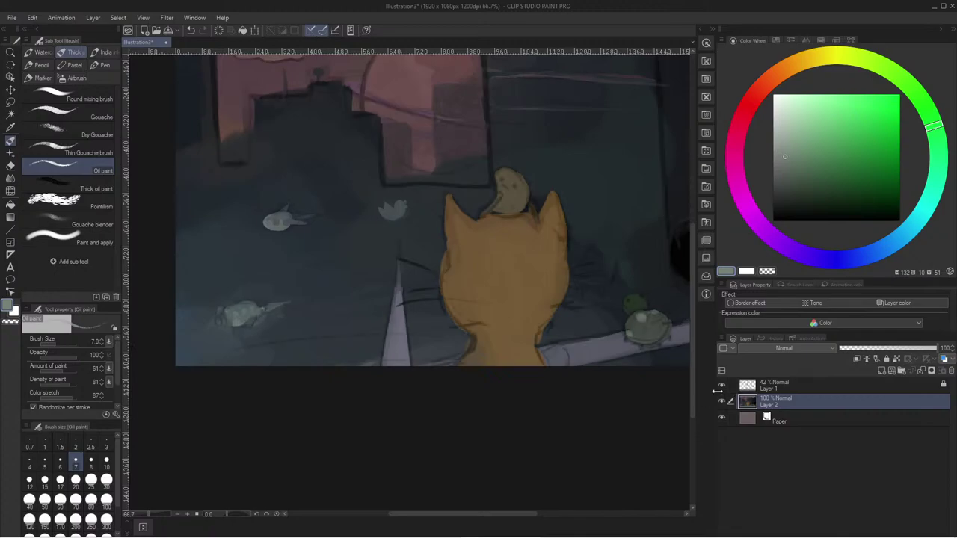
- Sample the cat's brownish orange and widen the lower right side of its body with a size 20 brush
left_click(508, 339, "alt")
left_click(533, 352, "alt")
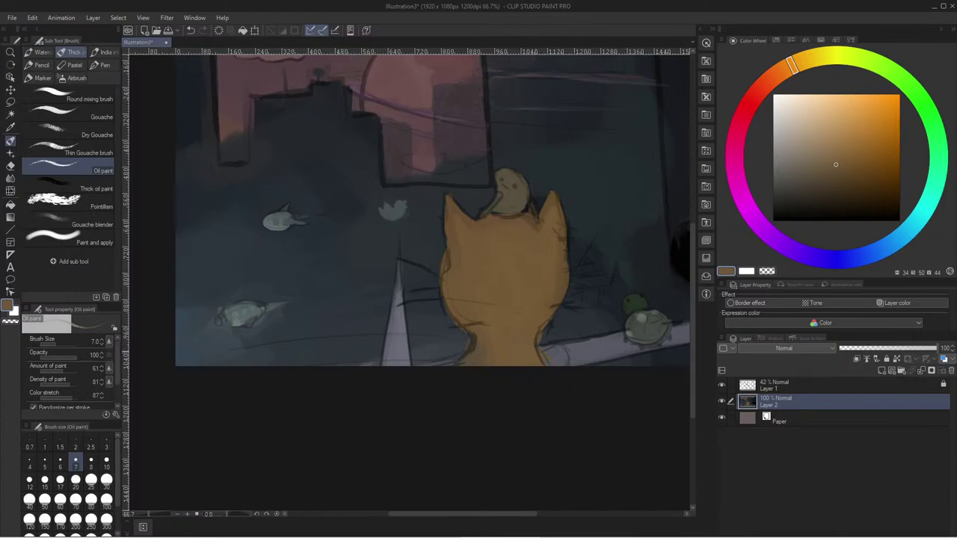
key("bracketright")
key("bracketright")
key("bracketright")
key("bracketright")
key("bracketright")
key("bracketright")
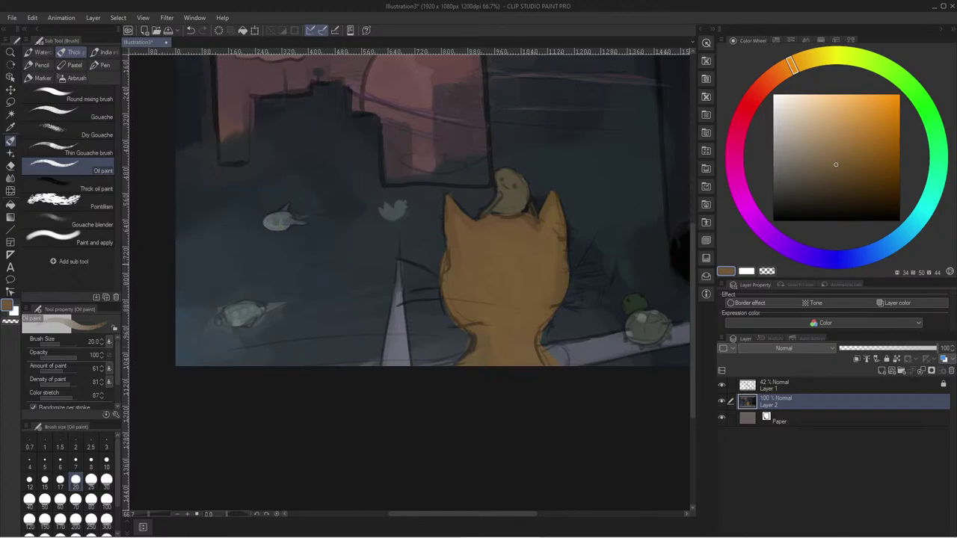
key("ctrl+plus")
key("ctrl+minus")
key("u")
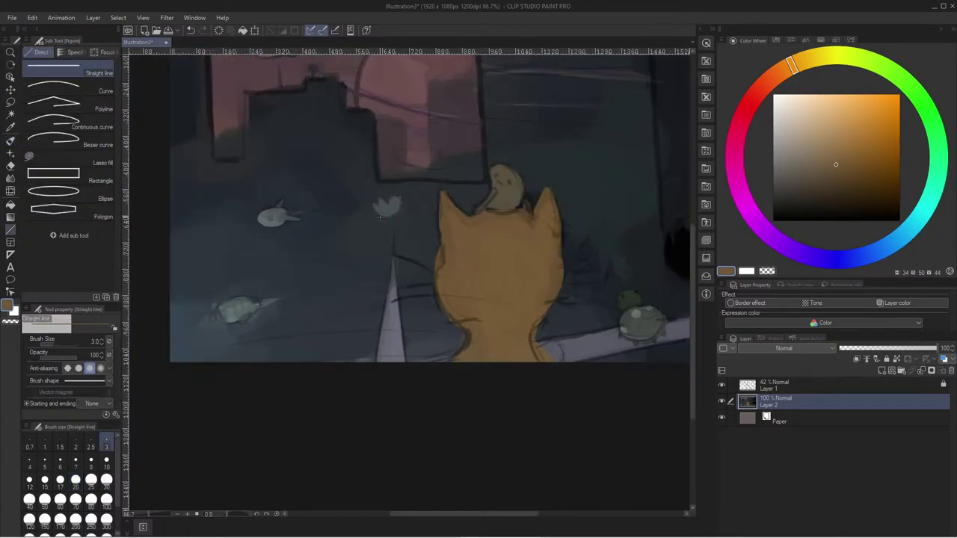
left_click(379, 217, "alt")
key("b")
mouse_move(390, 205)
left_mouse_down()
mouse_move(399, 200)
mouse_move(389, 214)
mouse_move(379, 212)
left_mouse_up()
key("ctrl+z")
key("ctrl+z")
key("ctrl+z")
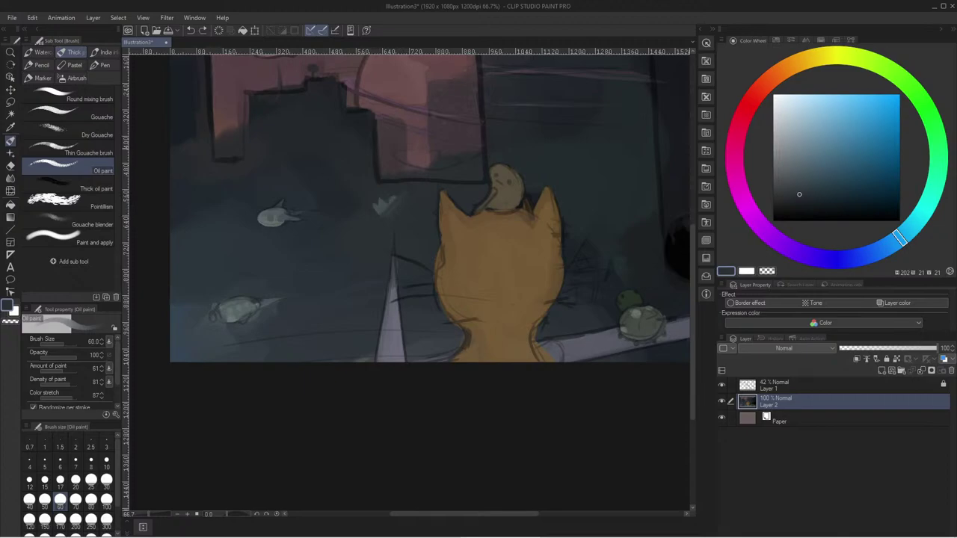
key("i")
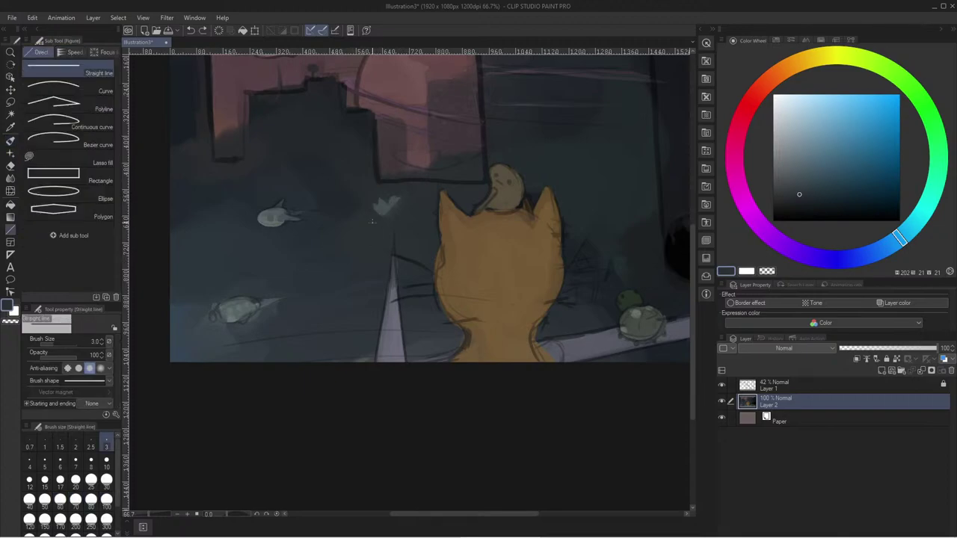
left_click(384, 213)
key("b")
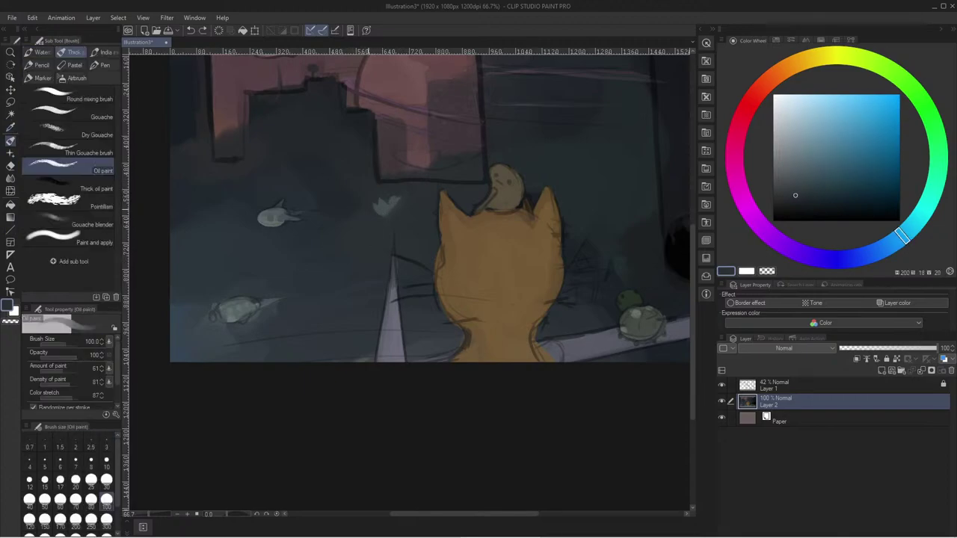
left_click(76, 518)
mouse_move(378, 215)
left_mouse_down()
mouse_move(399, 199)
mouse_move(383, 212)
left_mouse_up()
key("ctrl+z")
left_click(337, 192, "alt")
key("ctrl+z")
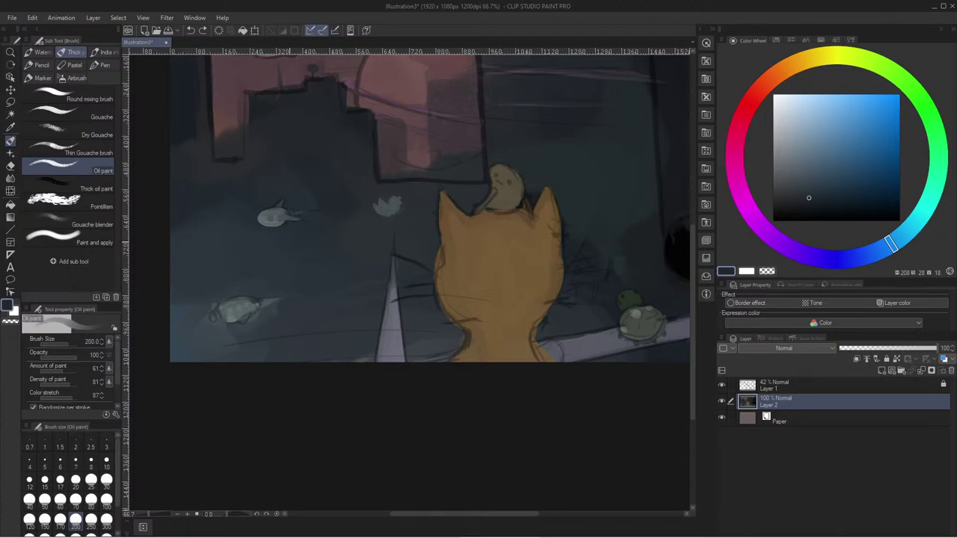
- Paint black eyes with a size 10 brush and a short mouth with a size 4 brush on the creature atop the cat's head
left_click(653, 273, "ctrl")
left_click_drag(784, 192, 773, 221)
left_click(341, 154, "ctrl")
left_click_drag(415, 153, 408, 199)
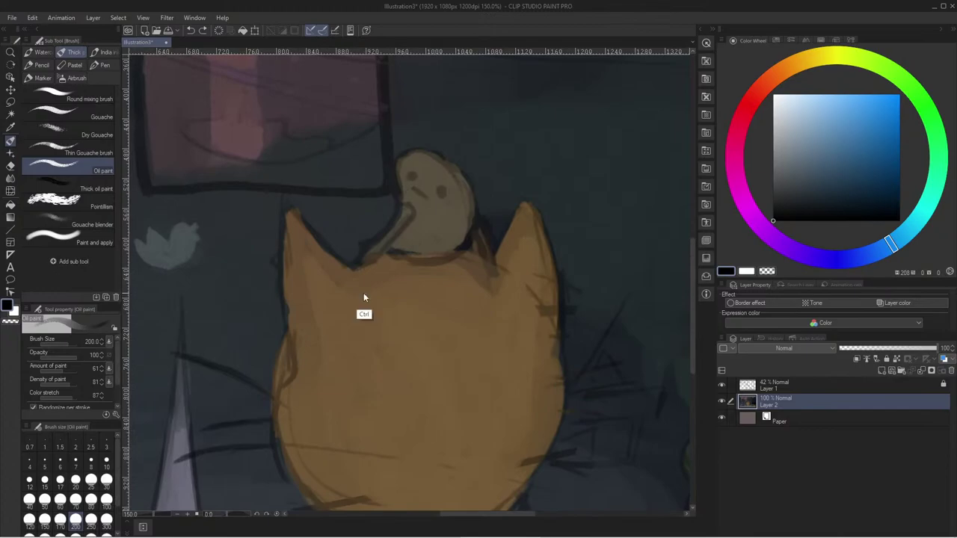
scroll(413, 177, "up", 4)
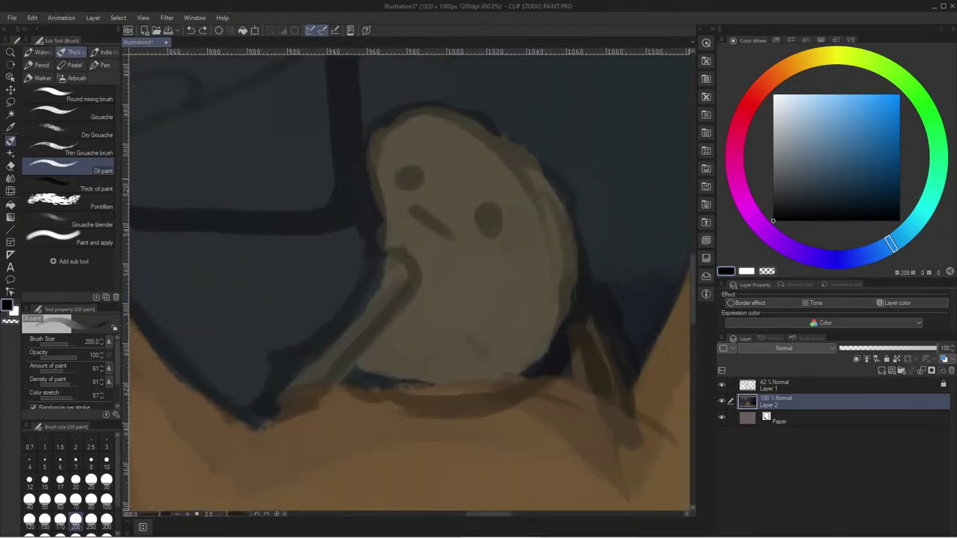
left_click(29, 498)
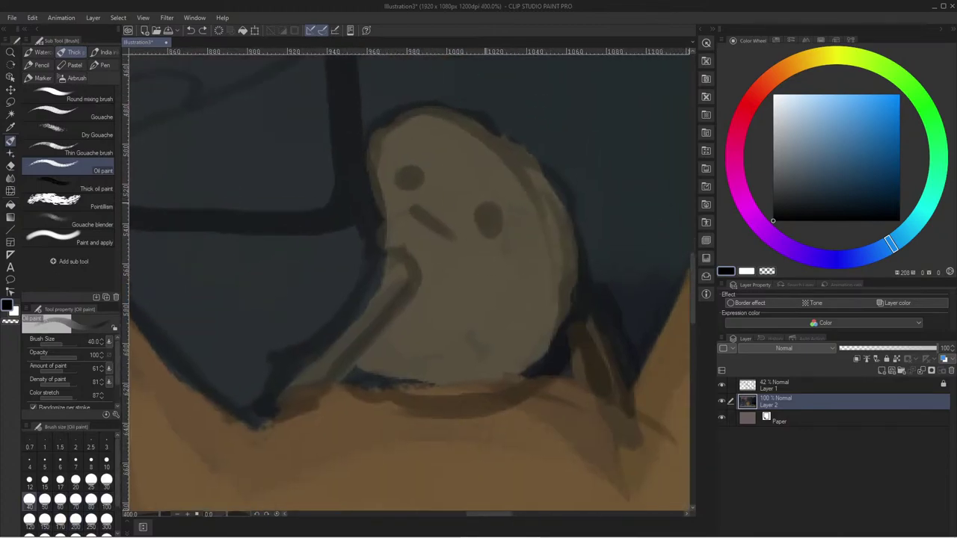
left_click(106, 462)
mouse_move(489, 218)
left_mouse_down()
mouse_move(490, 229)
mouse_move(500, 222)
left_mouse_up()
left_click_drag(404, 178, 408, 177)
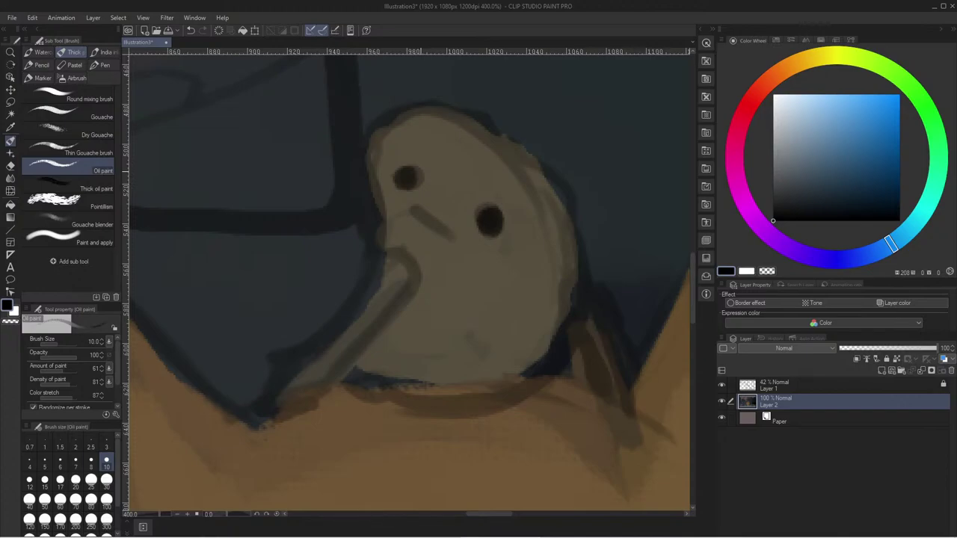
left_click(30, 462)
left_click_drag(413, 210, 445, 232)
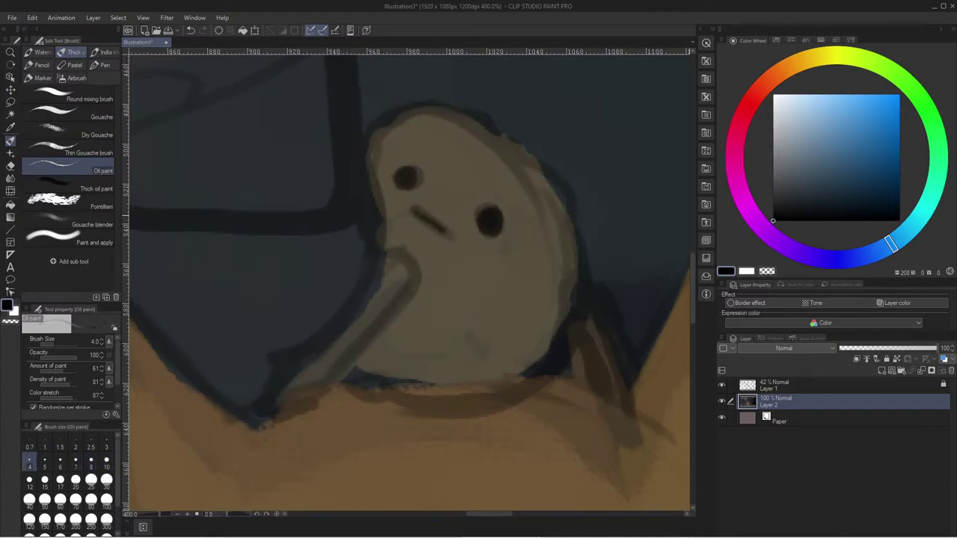
scroll(396, 156, "down", 2)
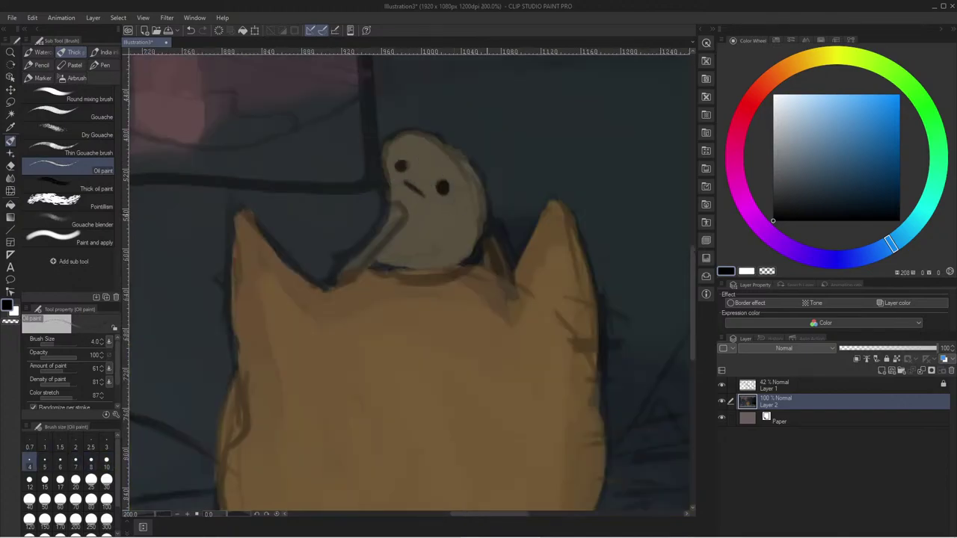
- Clean up the brown smudge between the creature and the cat's right ear using sampled dark blue and cat brown at size 15
left_click(490, 252, "alt")
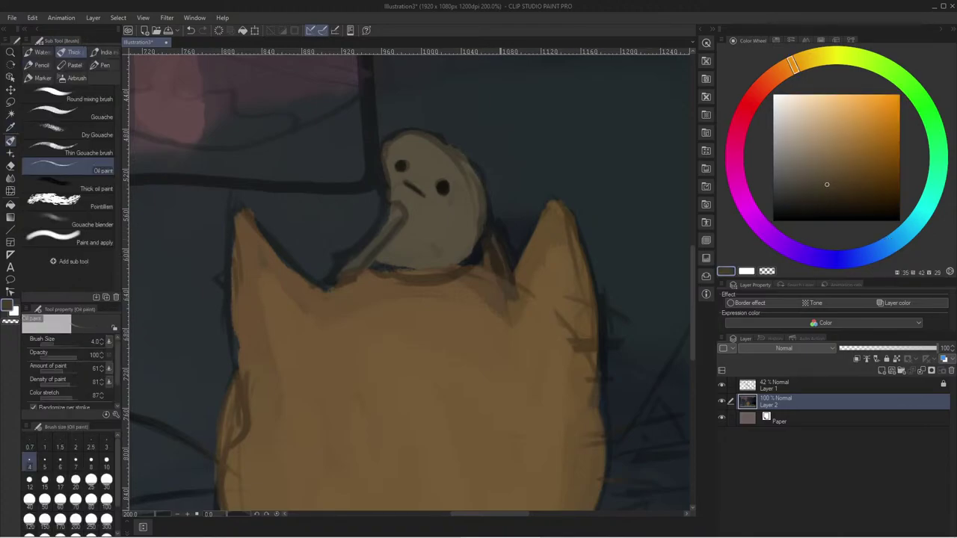
left_click(505, 218, "alt")
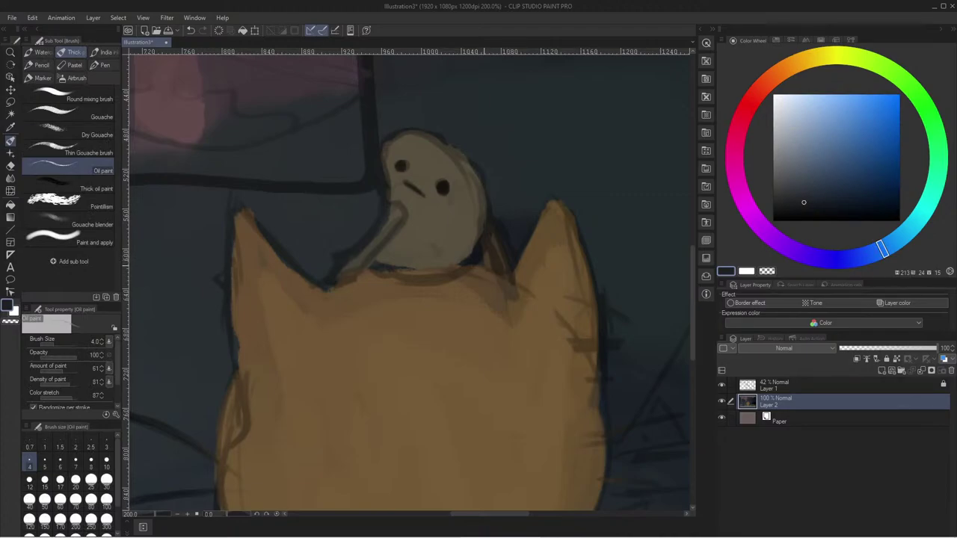
key("bracketleft")
key("bracketleft")
key("bracketright")
key("bracketright")
key("bracketright")
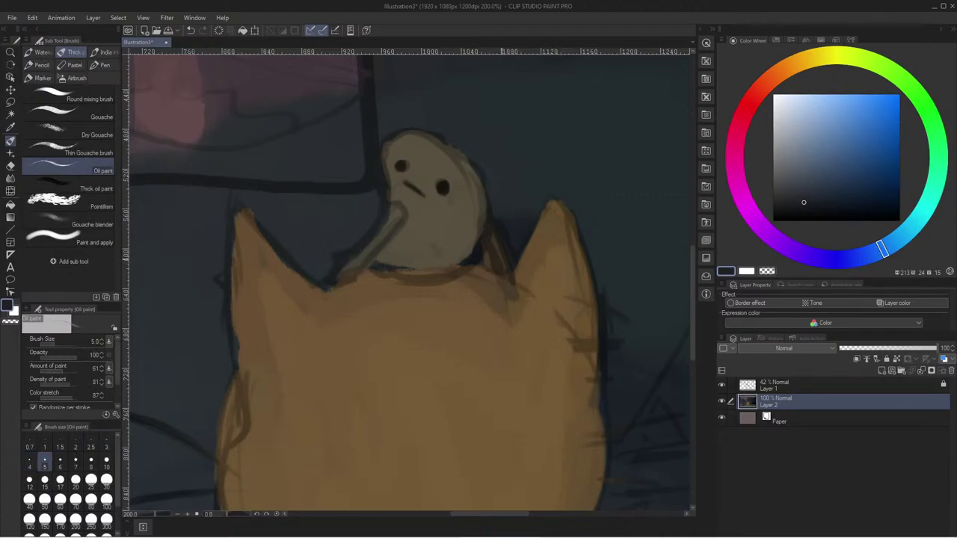
left_click(29, 479)
key("bracketright")
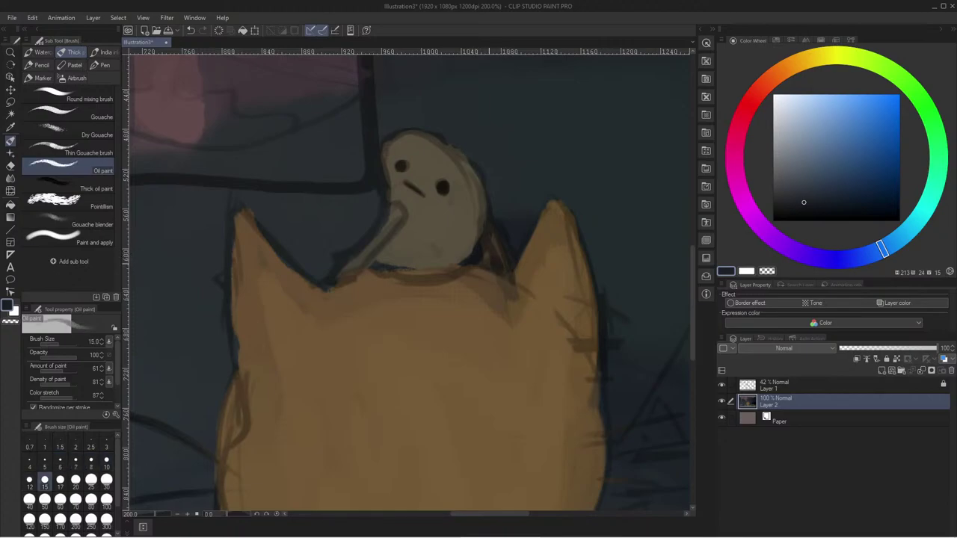
left_click(474, 310, "alt")
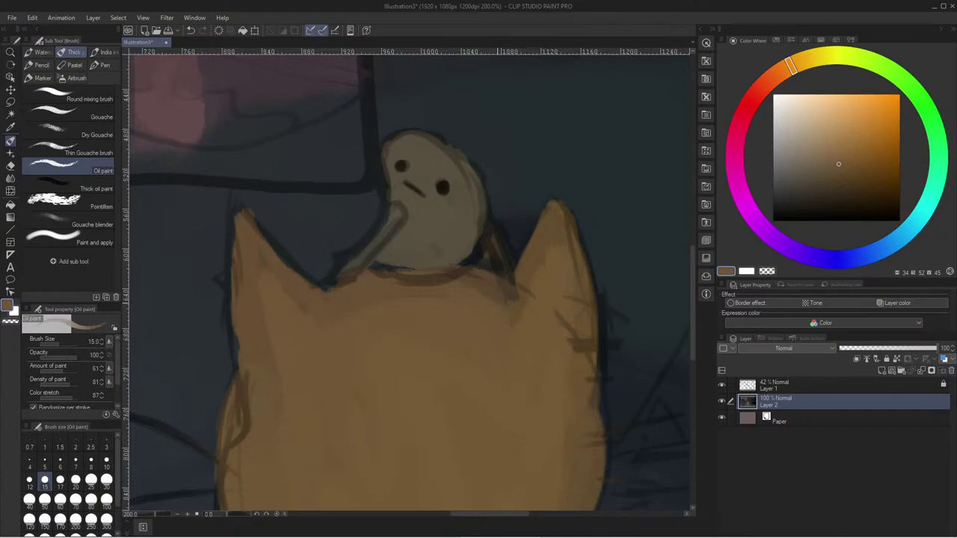
key("ctrl+minus")
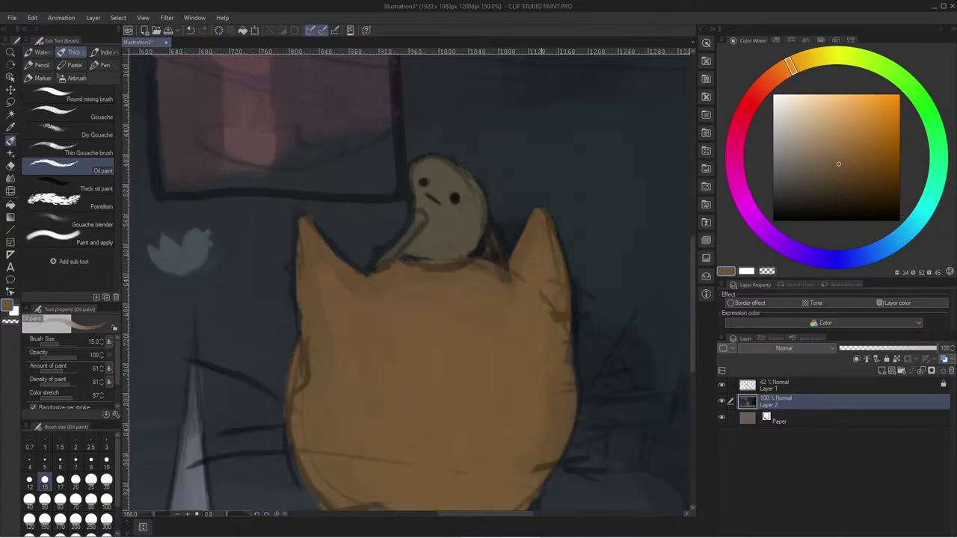
key("ctrl+minus")
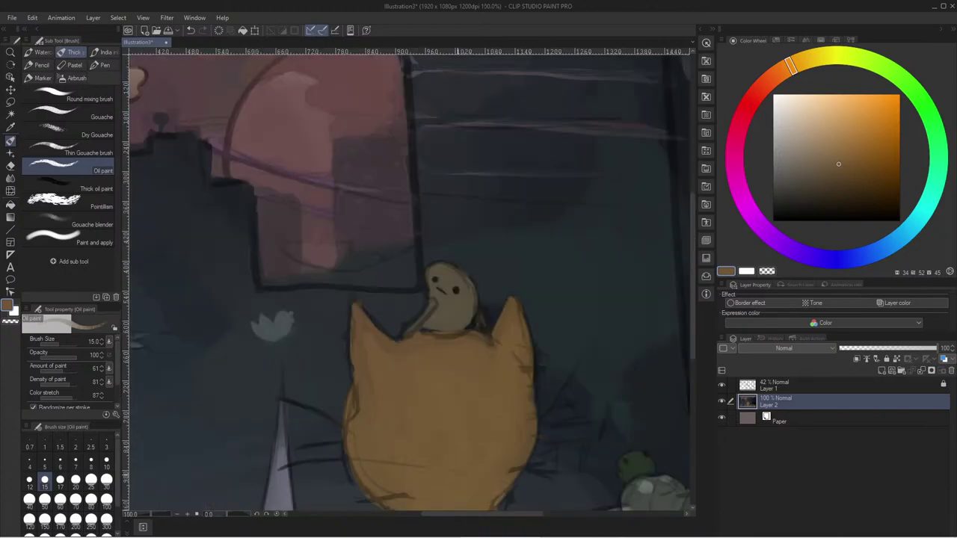
- Shade the cat's right ear with the sampled background blue and a dark grey-brown, using the Oil paint brush at size 40
left_click_drag(349, 346, 273, 245)
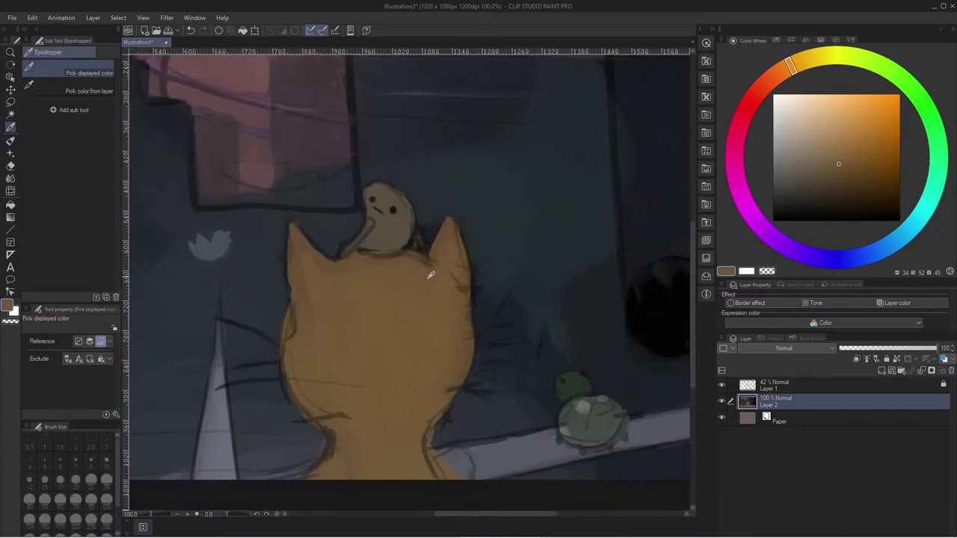
left_click(430, 205, "alt")
key("bracketright")
key("bracketright")
key("bracketright")
key("bracketright")
key("bracketright")
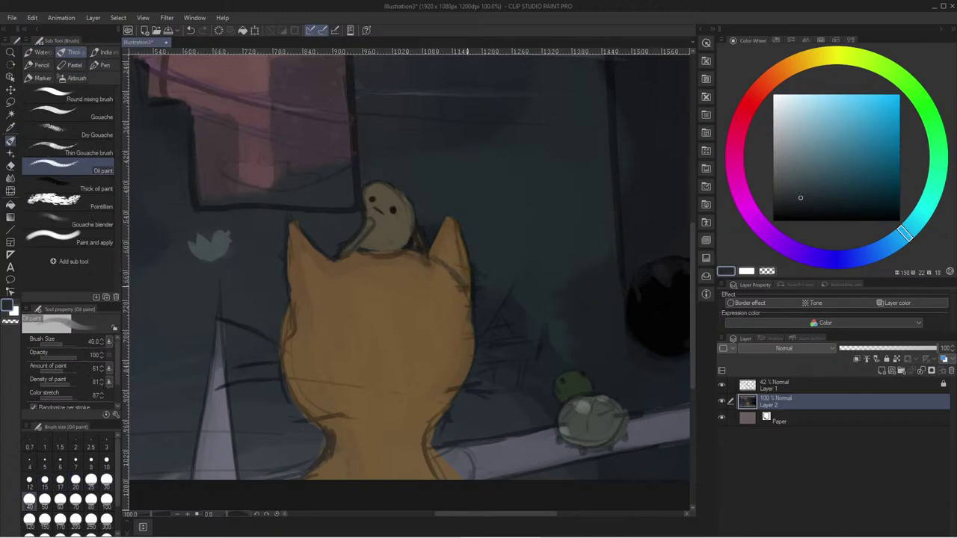
left_click(462, 262, "alt")
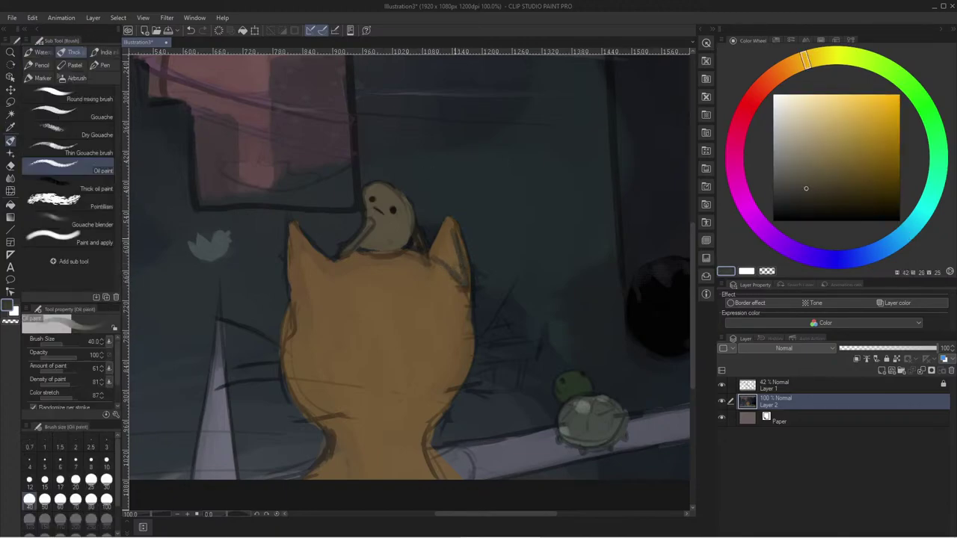
mouse_move(456, 252)
left_mouse_down()
mouse_move(456, 272)
mouse_move(442, 257)
mouse_move(444, 229)
left_mouse_up()
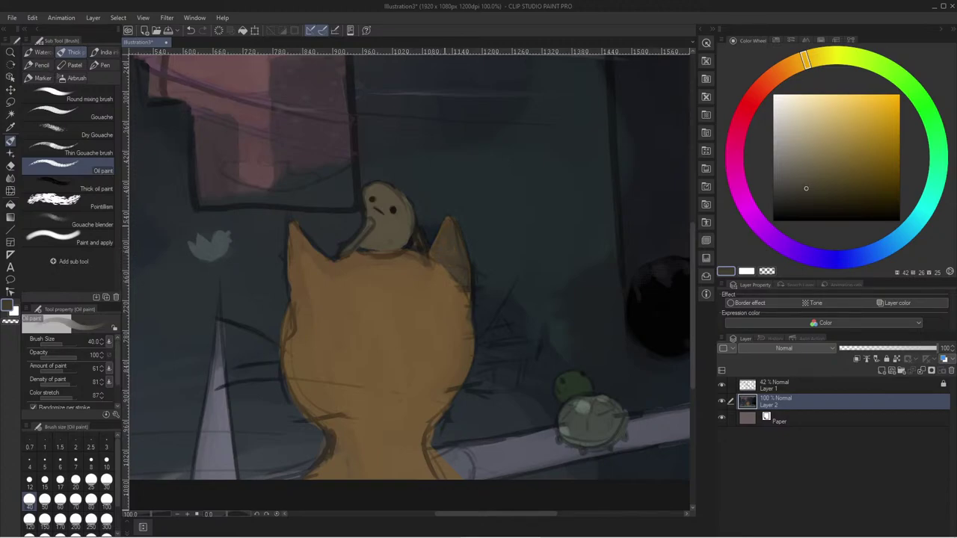
left_click_drag(444, 263, 439, 272)
key("ctrl+minus")
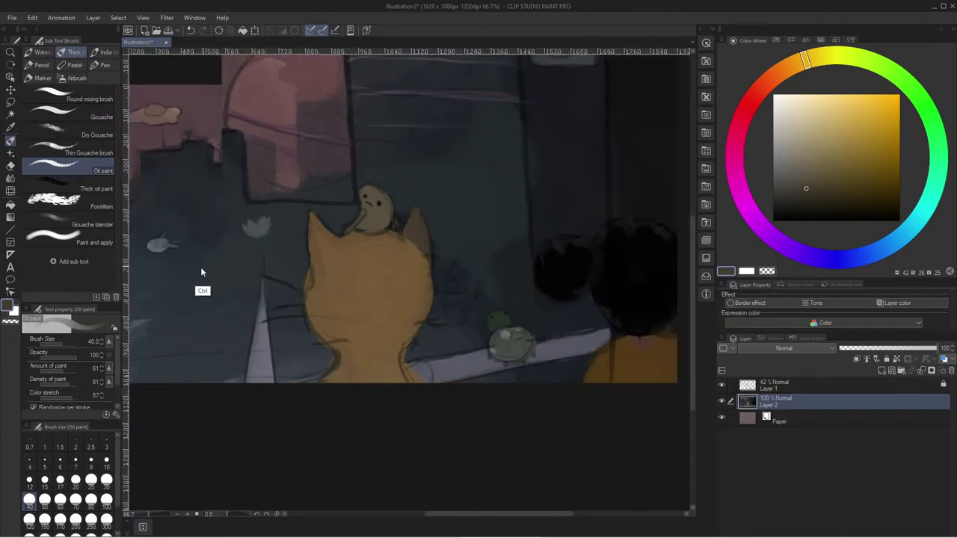
key("ctrl+minus")
left_click_drag(179, 305, 233, 325)
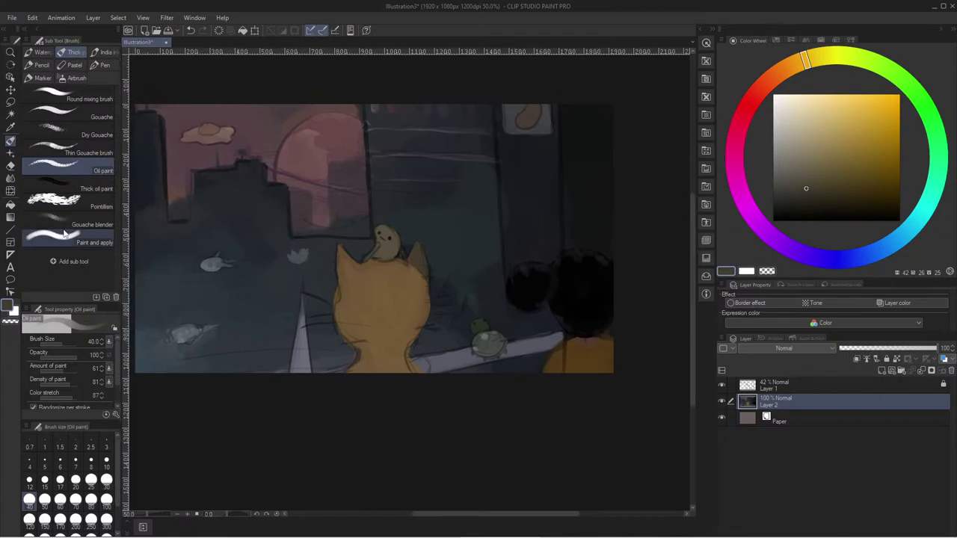
- Switch to the Gouache brush and sample the muted pink-grey at the top edge of the dark building beside the sun
left_click(50, 116)
left_click_drag(268, 278, 369, 324)
key("u")
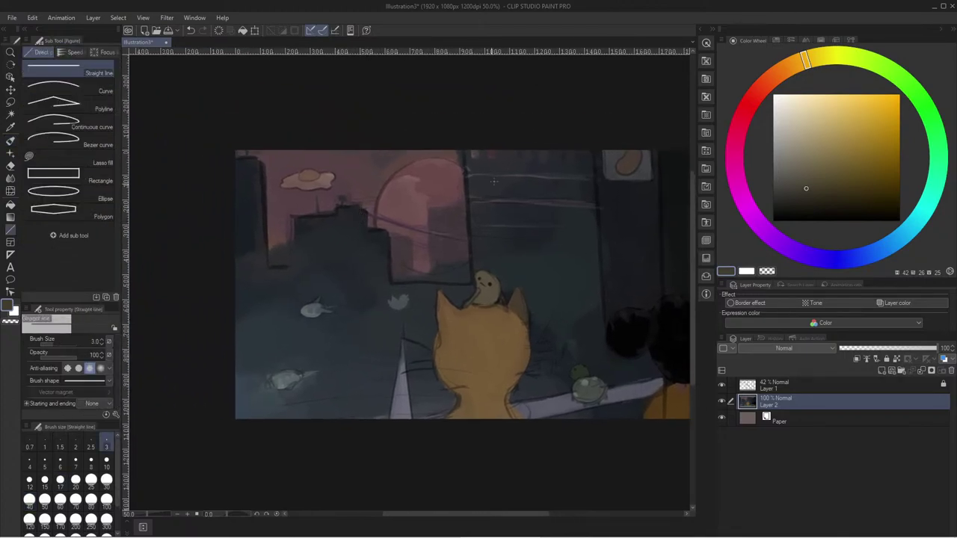
left_click(481, 150, "alt")
key("b")
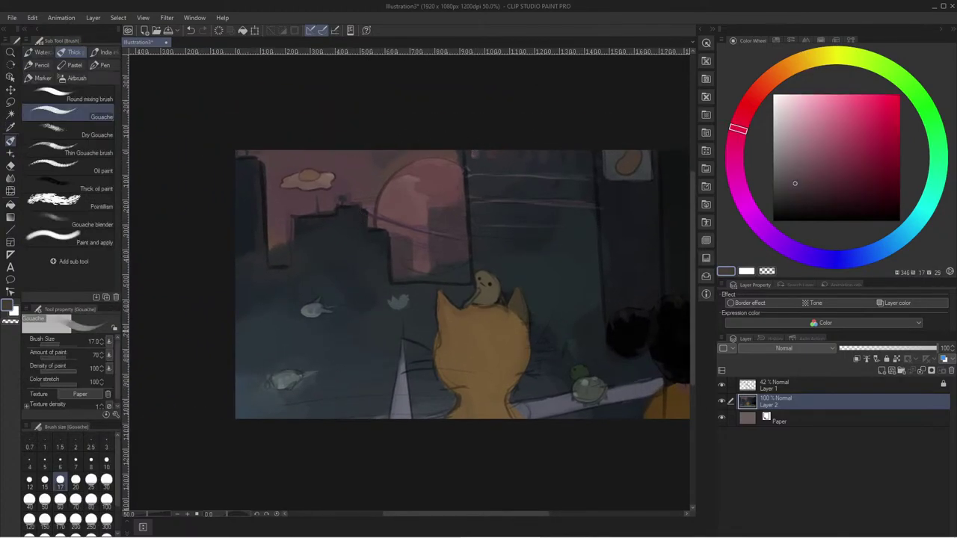
left_click(469, 324, "ctrl")
left_click_drag(503, 357, 337, 251)
left_click(373, 291, "ctrl")
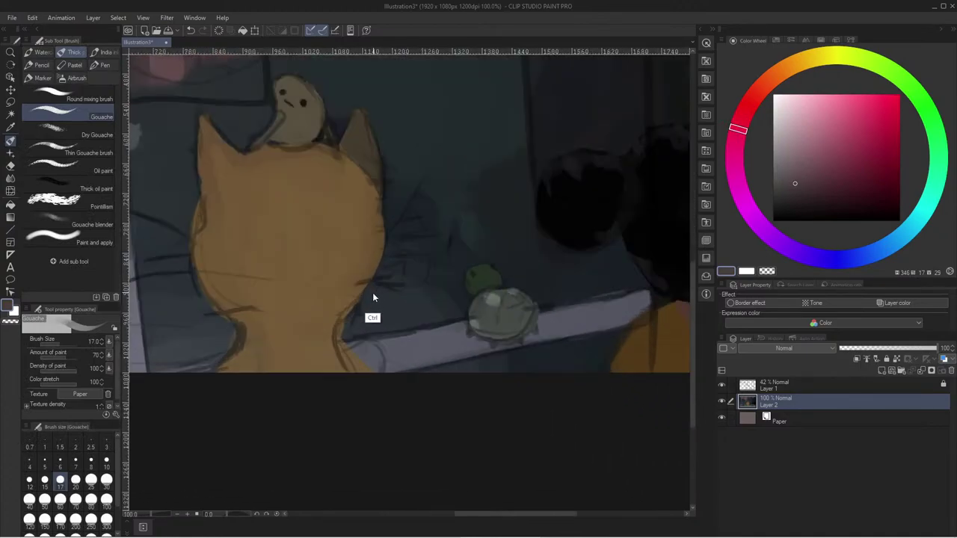
scroll(373, 296, "up", 2)
key("u")
key("u")
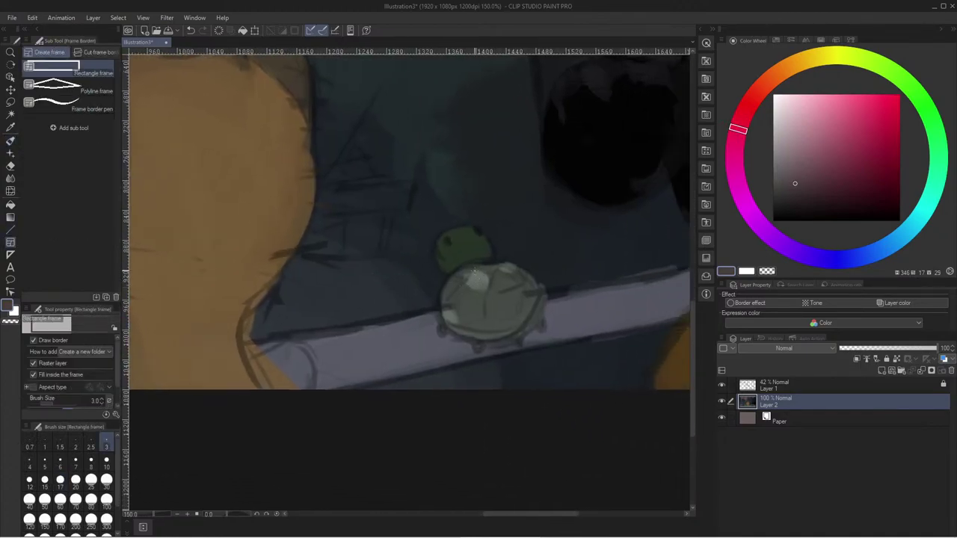
scroll(577, 336, "up", 1)
key("bracketleft")
key("bracketleft")
key("bracketleft")
key("bracketleft")
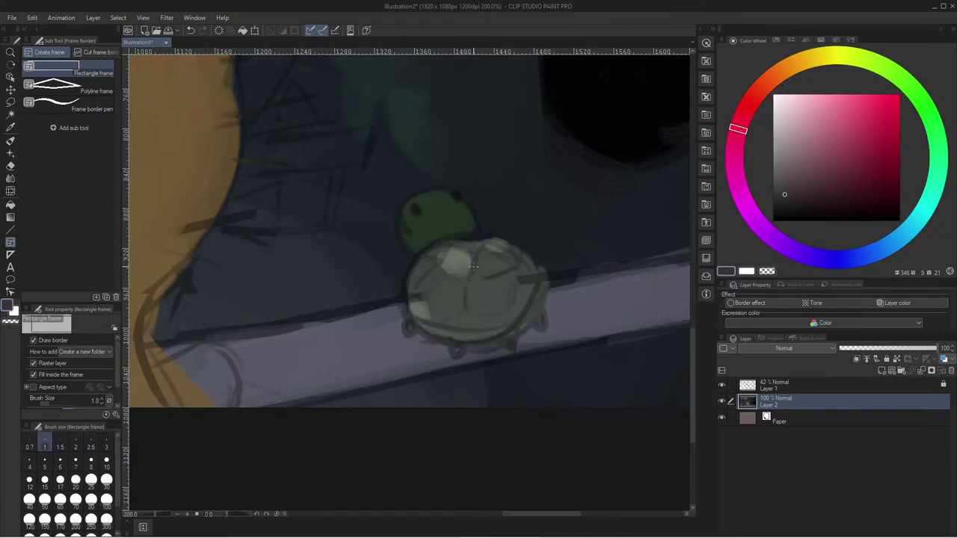
left_click_drag(470, 270, 460, 279)
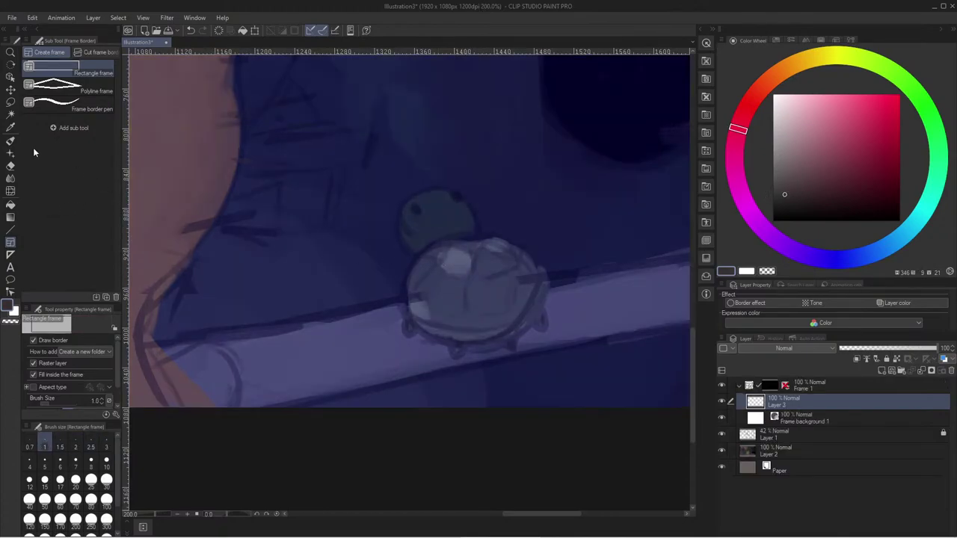
key("ctrl+z")
left_click(10, 142)
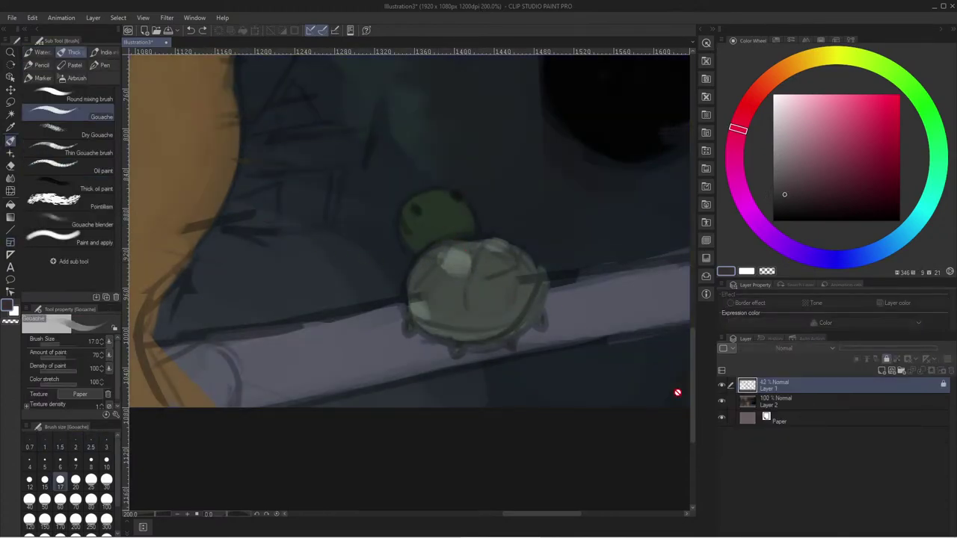
left_click(770, 407)
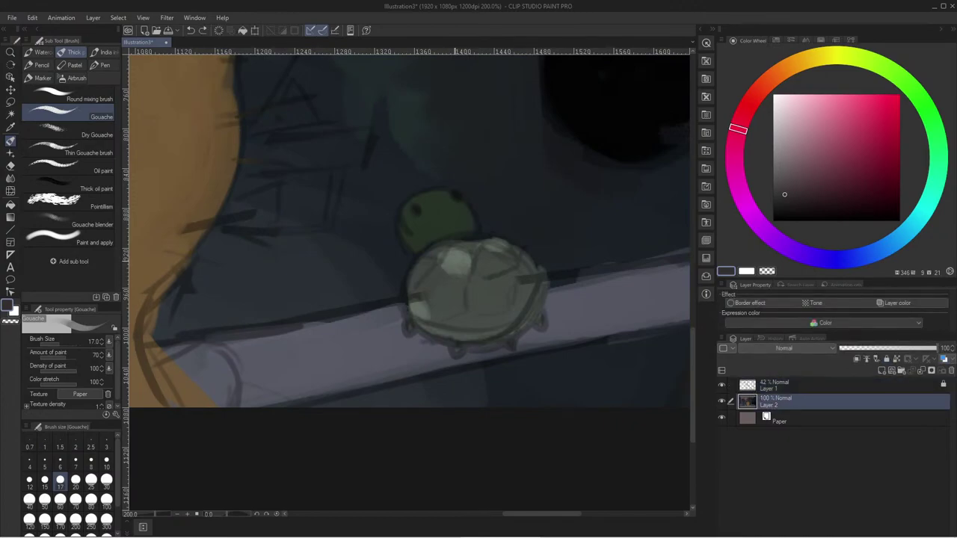
- Darken the muted pink-grey to a near-black tone and adjust the Gouache brush size for work around the turtle
key("bracketleft")
key("bracketleft")
key("bracketleft")
key("bracketleft")
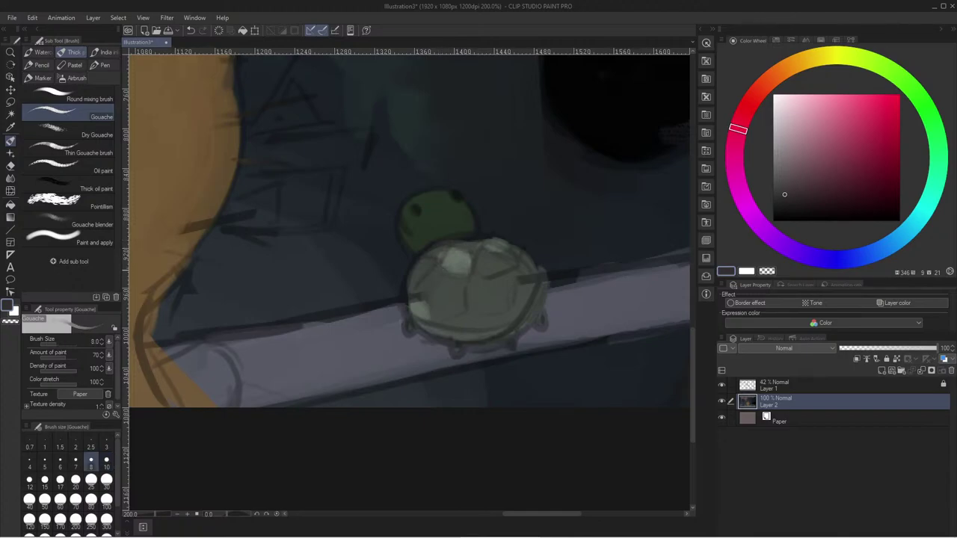
left_click(776, 198)
left_click(29, 480)
left_click(60, 500)
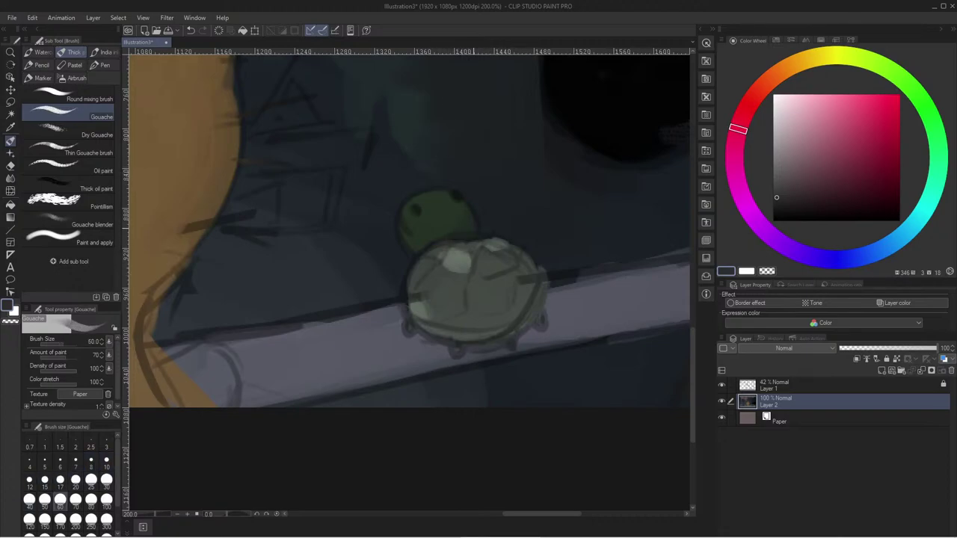
- Sample the cat's orange, darken it to black, and enlarge the Gouache brush to size 300
scroll(341, 223, "down", 4)
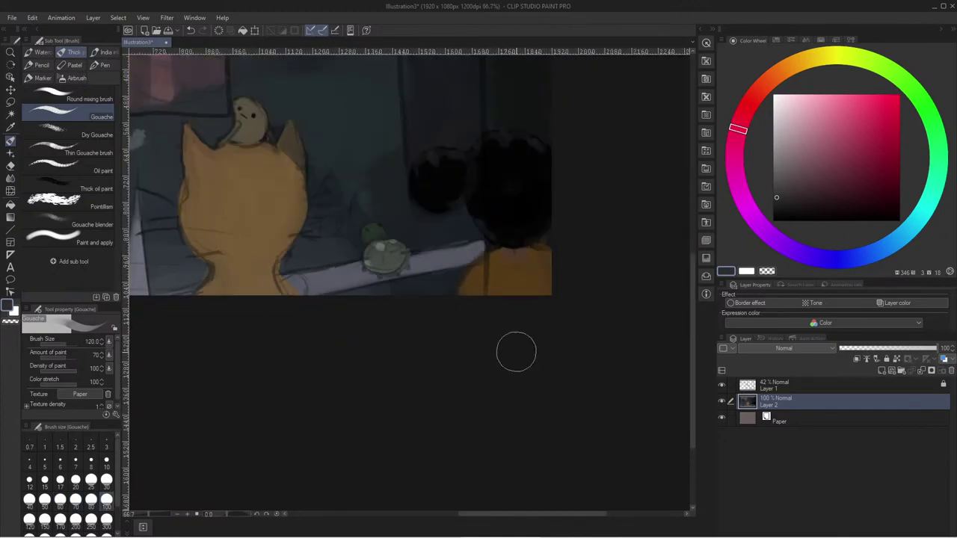
key("i")
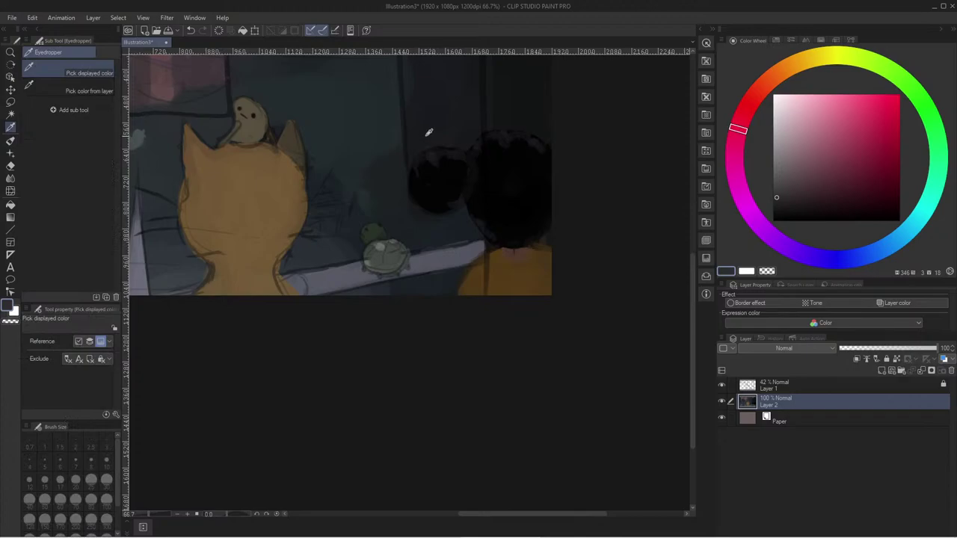
scroll(403, 125, "down", 2)
scroll(403, 127, "up", 3)
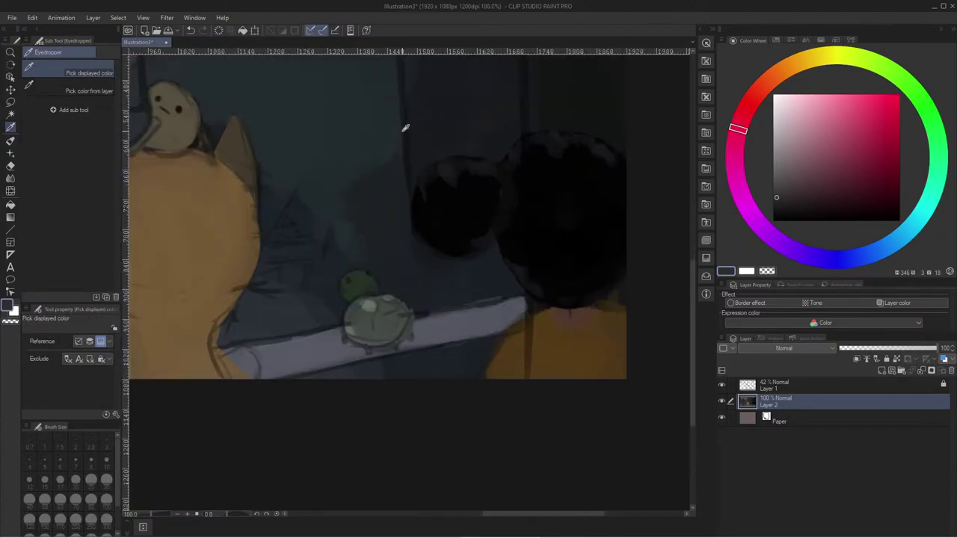
scroll(324, 267, "down", 1)
left_click(357, 257)
left_click(774, 220)
key("b")
key("bracketright")
key("bracketright")
key("bracketright")
key("bracketright")
key("bracketright")
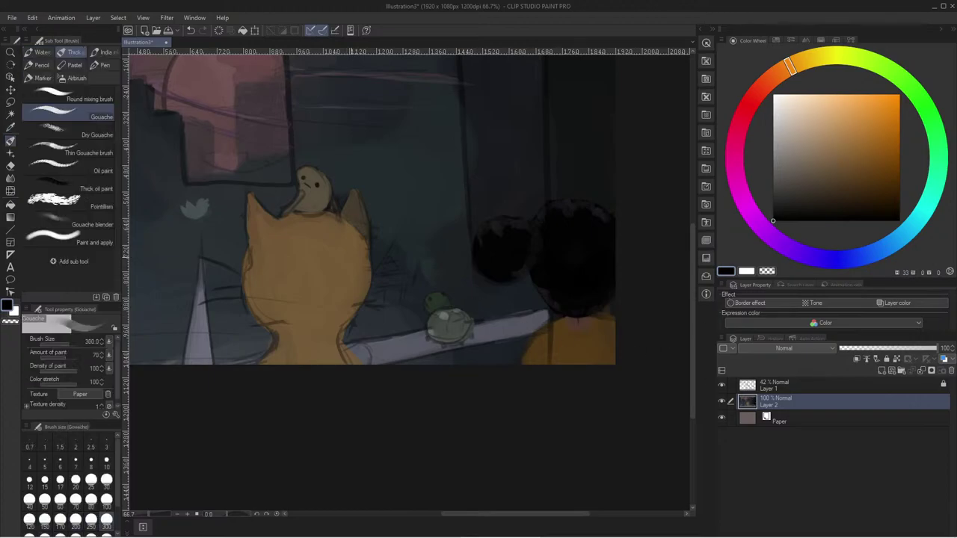
- Try broad black Gouache strokes along the cat's right side, undo them, and reduce the brush to size 170
key("ctrl+z")
key("ctrl+z")
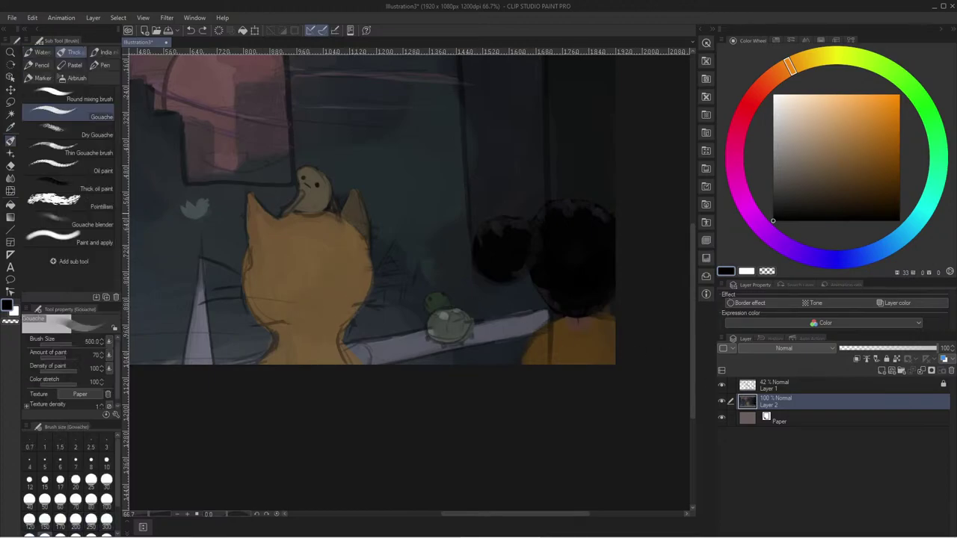
left_click_drag(360, 258, 364, 314)
key("ctrl+z")
key("bracketleft")
key("bracketleft")
key("bracketleft")
key("bracketleft")
key("bracketleft")
key("ctrl+z")
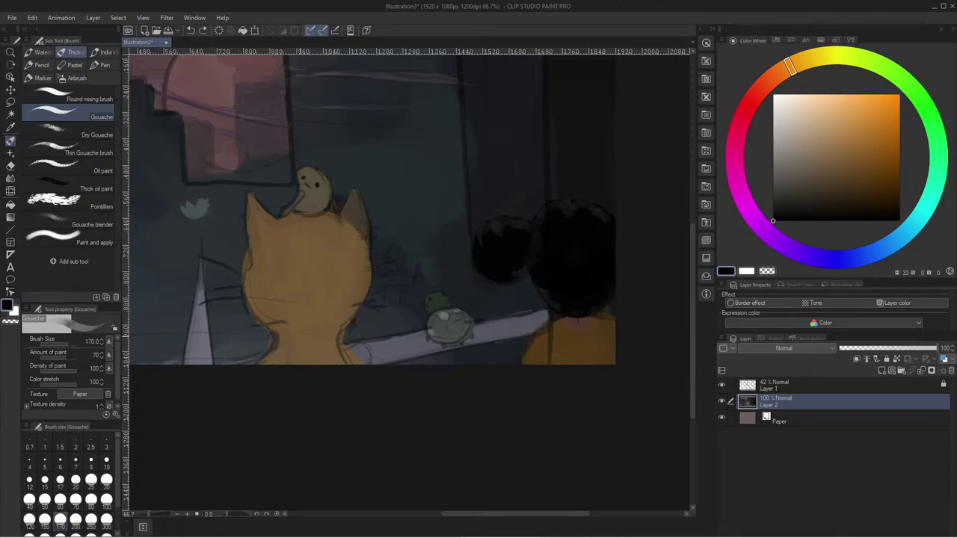
- Duplicate Layer 2 so a copy of the painting sits above it
scroll(299, 345, "down", 2)
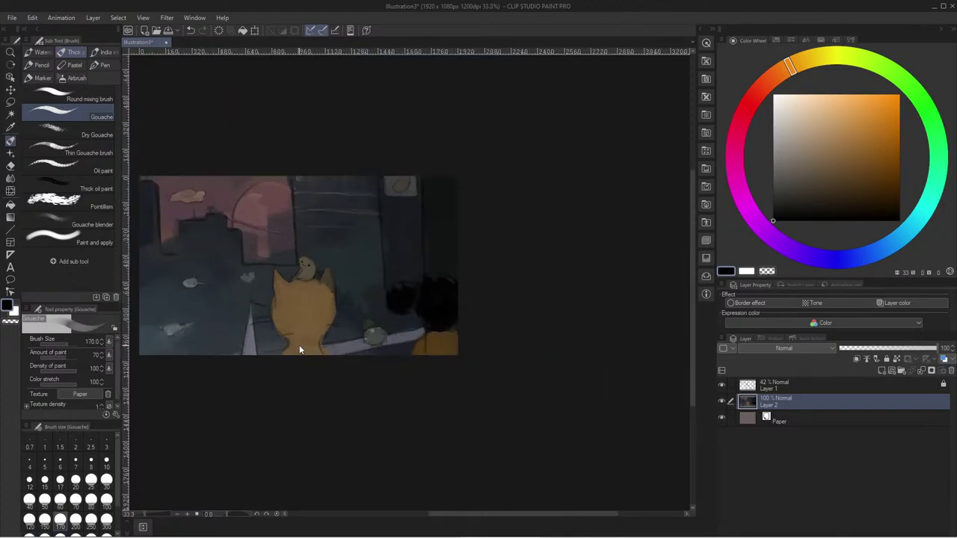
left_click_drag(231, 368, 277, 350)
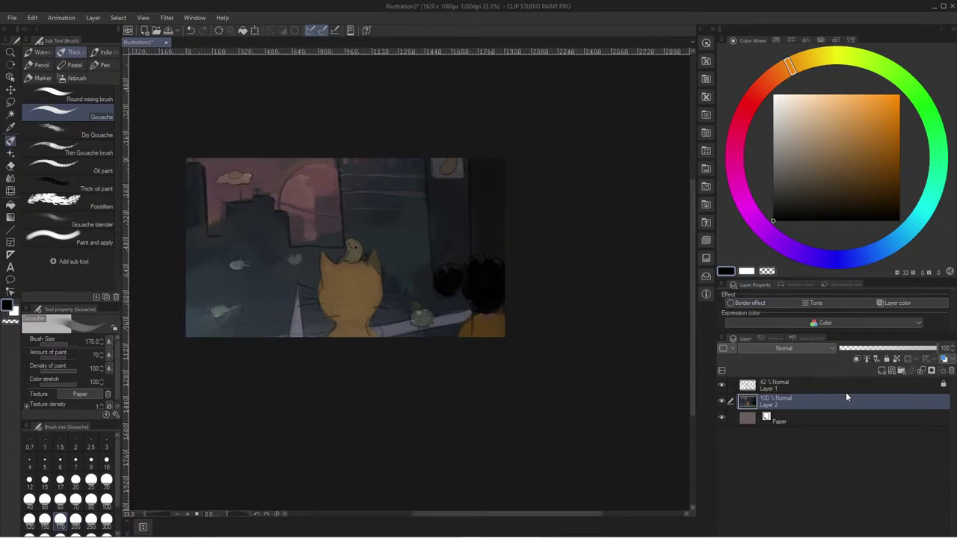
right_click(821, 399)
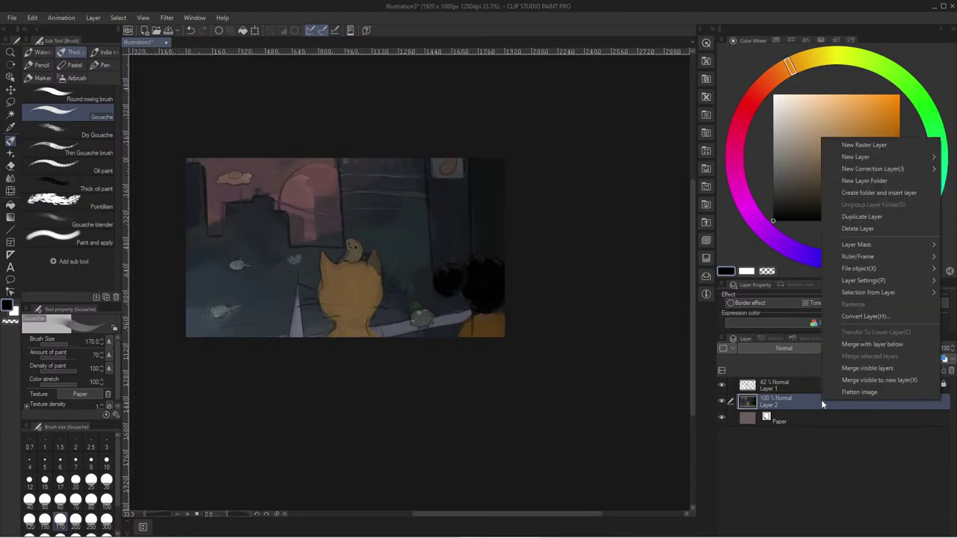
left_click(802, 400)
right_click(801, 401)
left_click(797, 399)
right_click(797, 399)
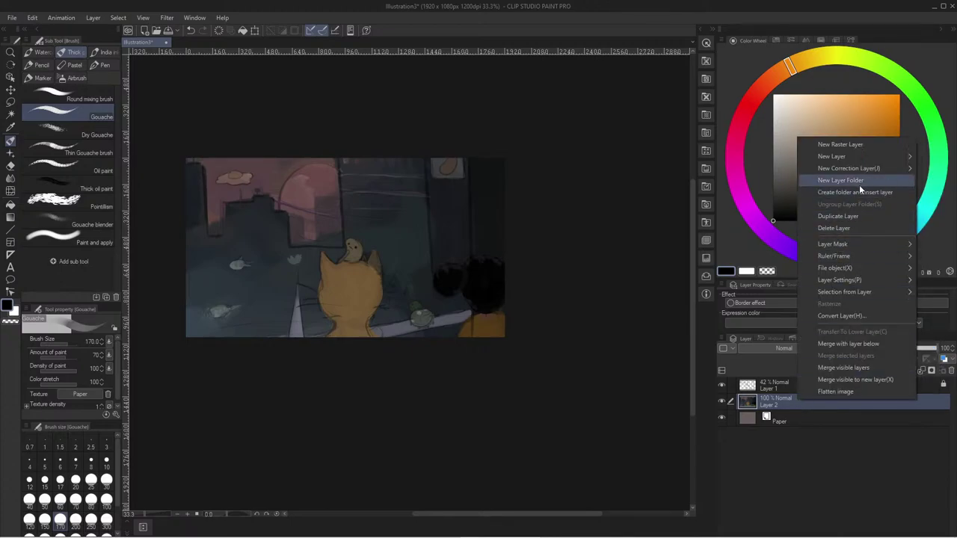
left_click(834, 216)
- Apply a Gaussian blur to Layer 2 Copy
left_click(165, 20)
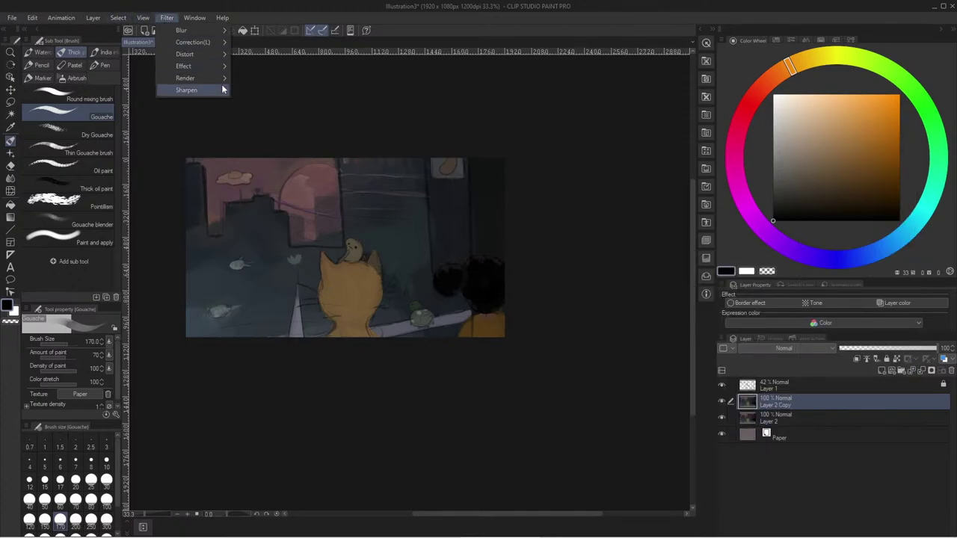
mouse_move(218, 73)
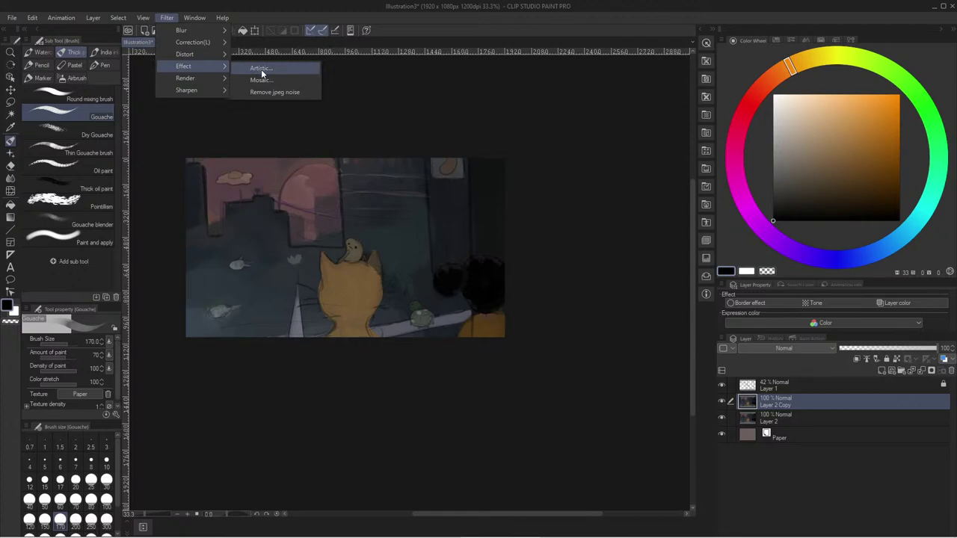
mouse_move(216, 56)
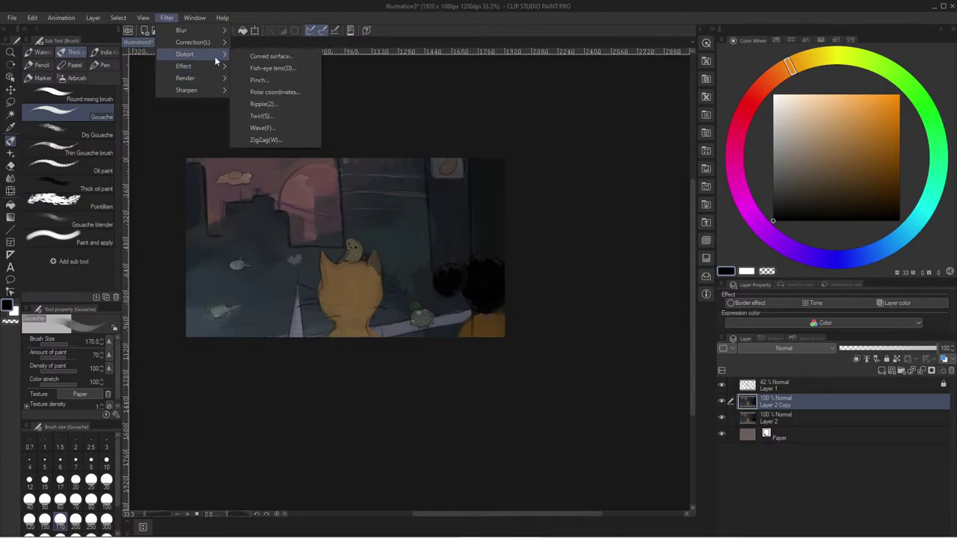
mouse_move(191, 65)
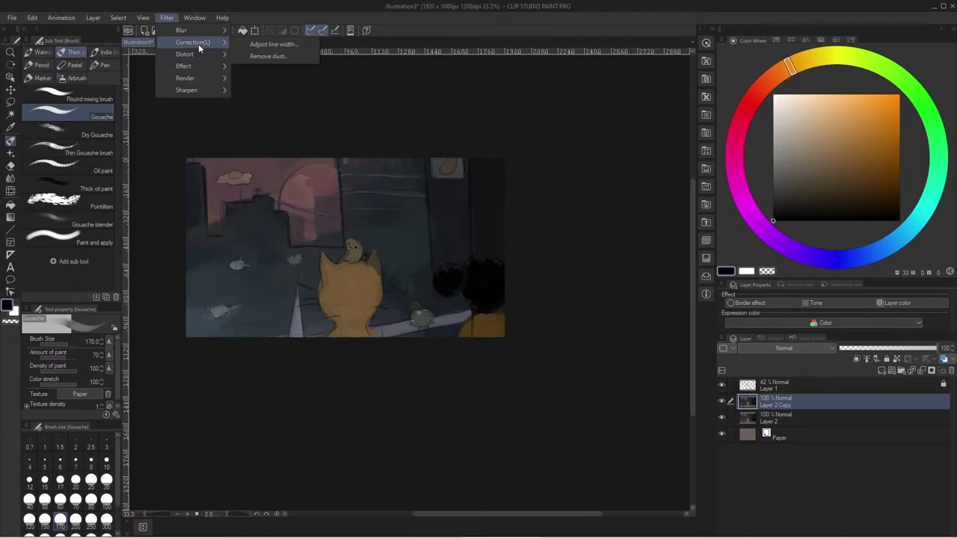
mouse_move(206, 31)
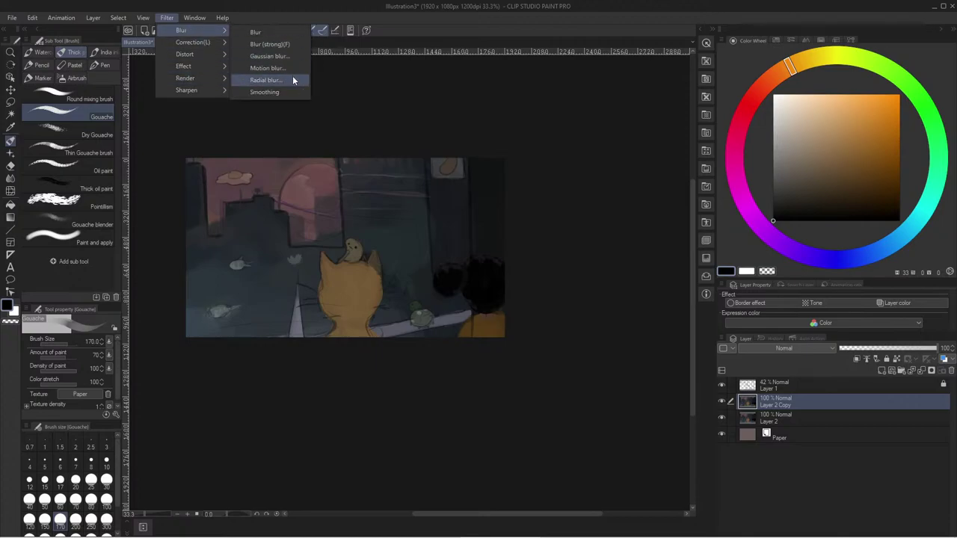
left_click(280, 57)
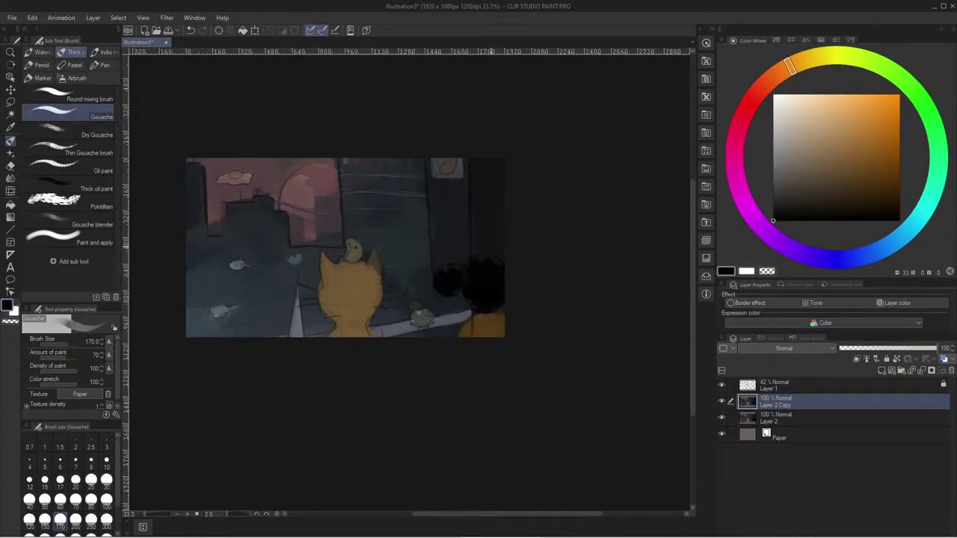
- Erase the blur across the middle and left of Layer 2 Copy with the Soft eraser at size 2000
key("e")
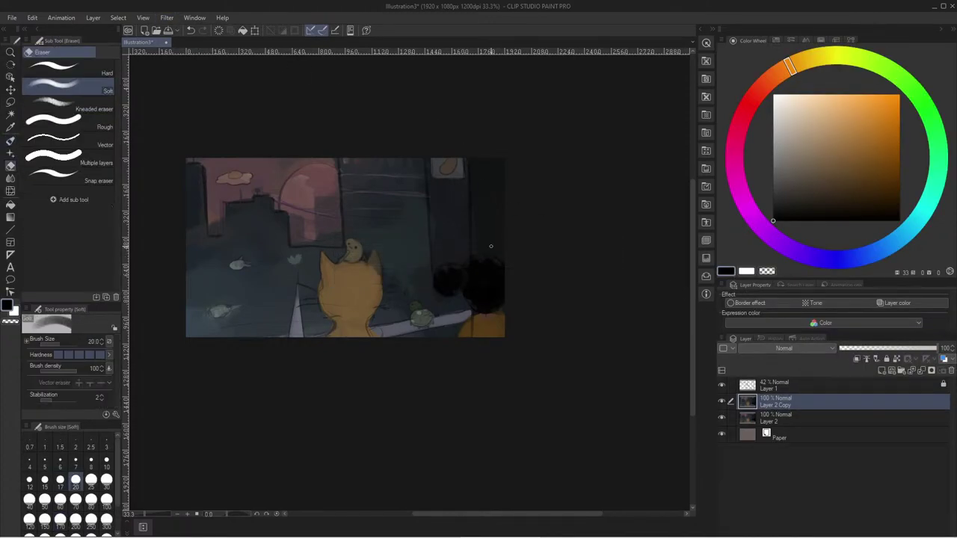
key("]")
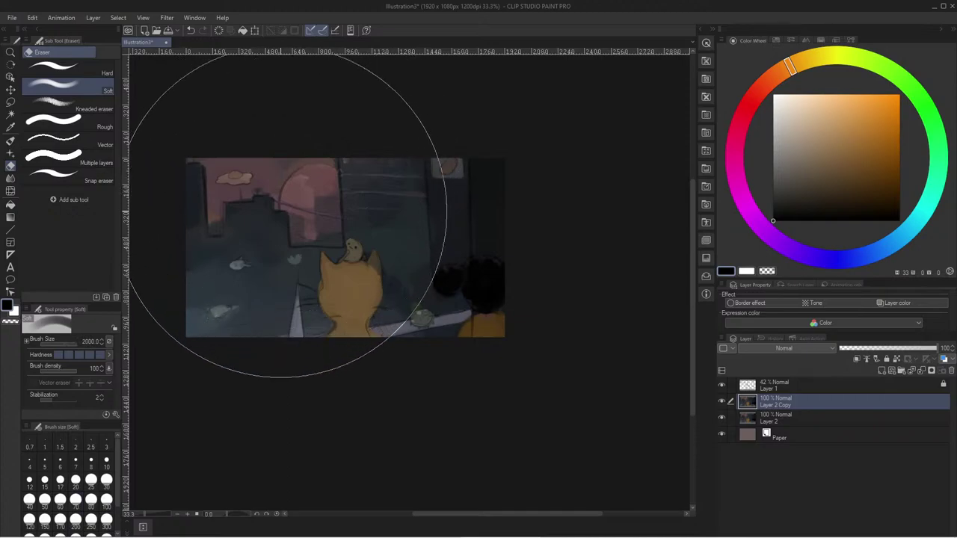
mouse_move(347, 177)
left_mouse_down()
mouse_move(332, 219)
mouse_move(228, 202)
left_mouse_up()
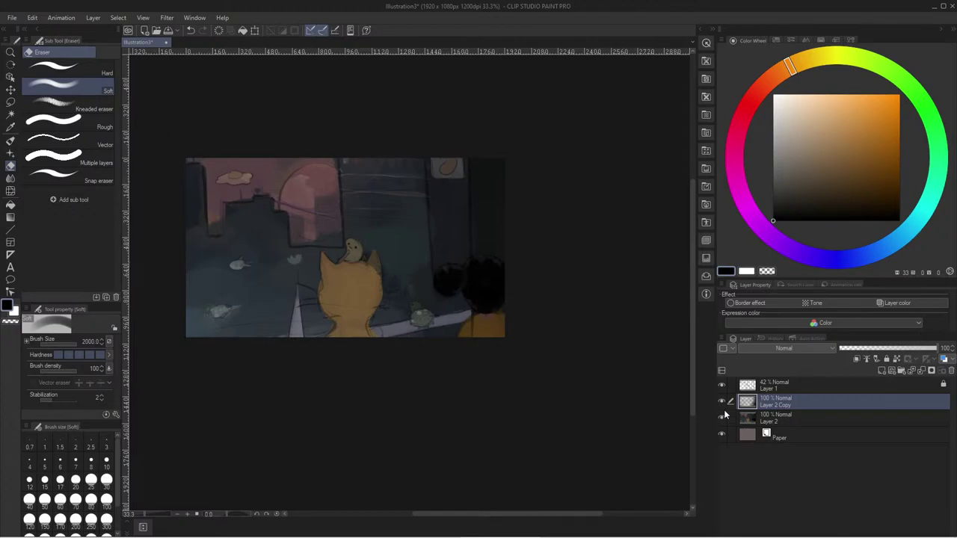
- Hide and unlock the sketch layer, Layer 1, and delete it
left_click(722, 385)
left_click(814, 386)
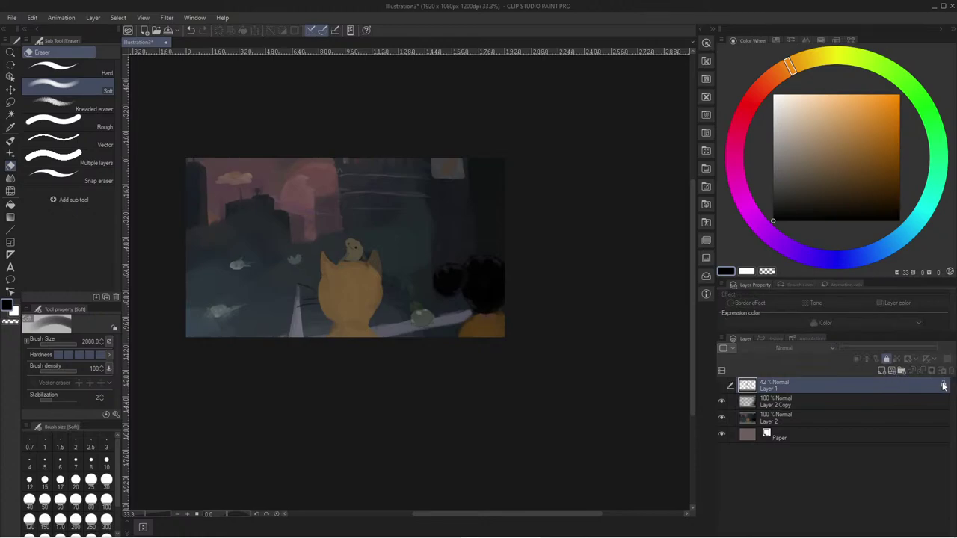
left_click(887, 359)
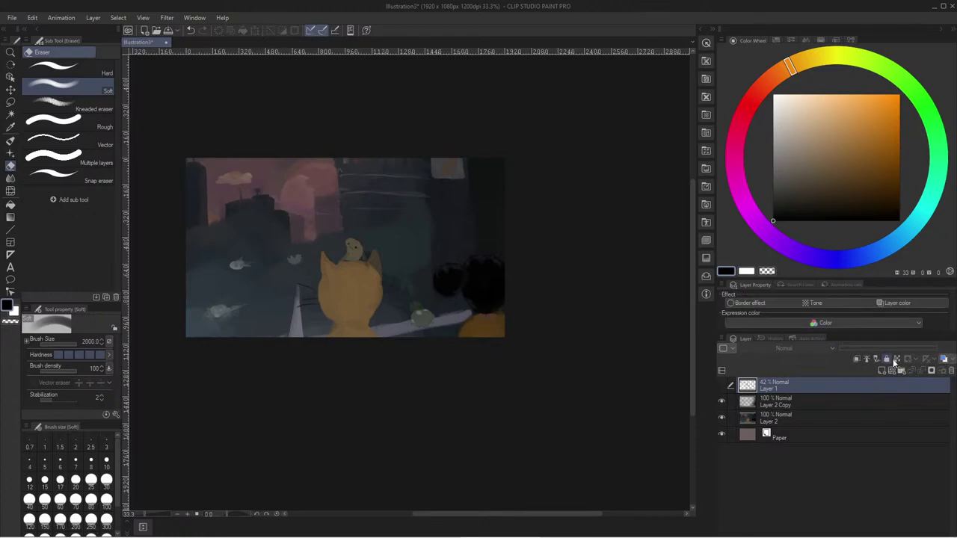
left_click(951, 371)
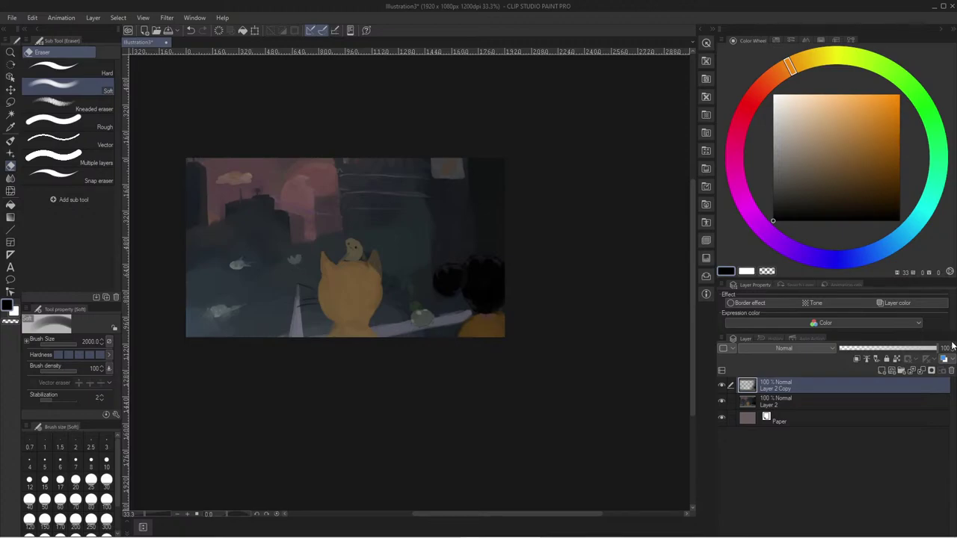
- Merge the blurred Layer 2 Copy into Layer 2 and duplicate the merged layer
right_click(770, 390)
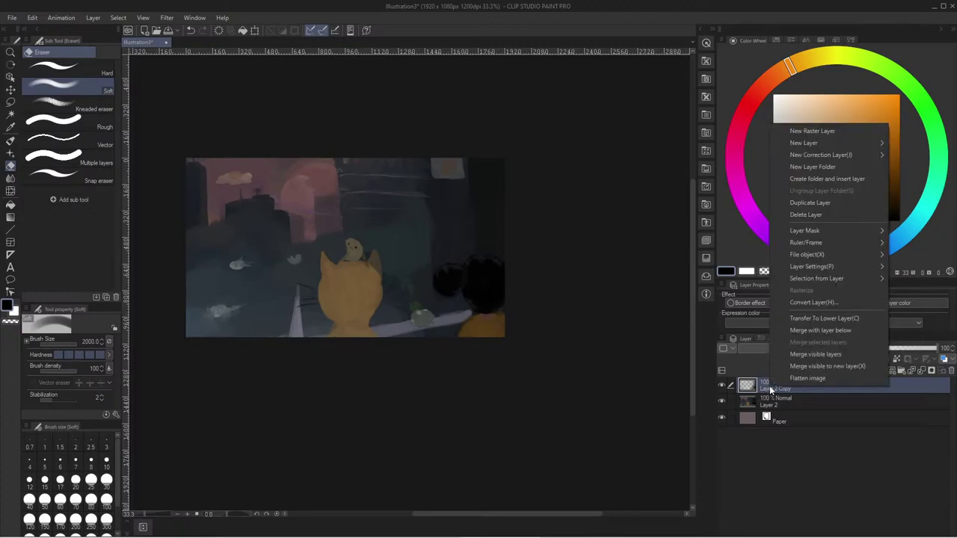
left_click(766, 390)
left_click(719, 390)
left_click(721, 385)
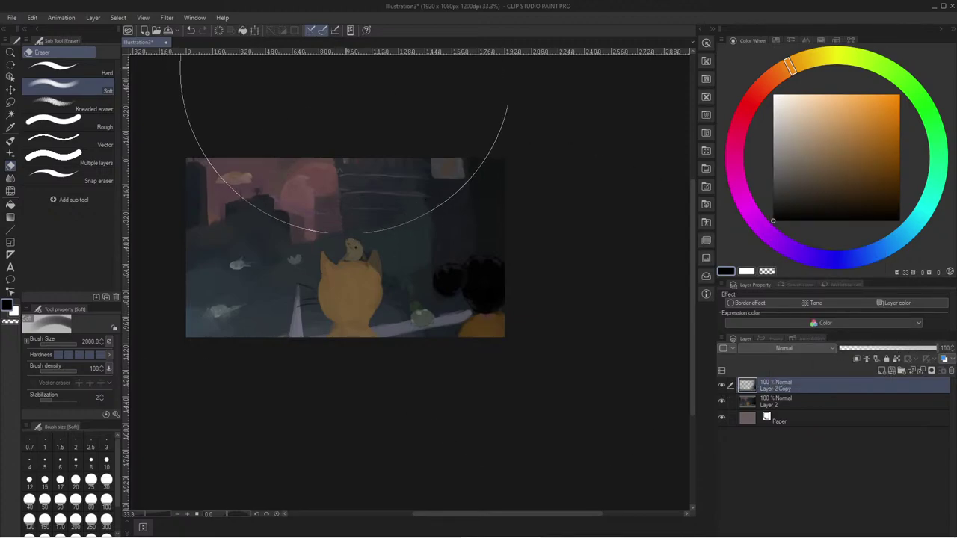
left_click(927, 371)
right_click(788, 385)
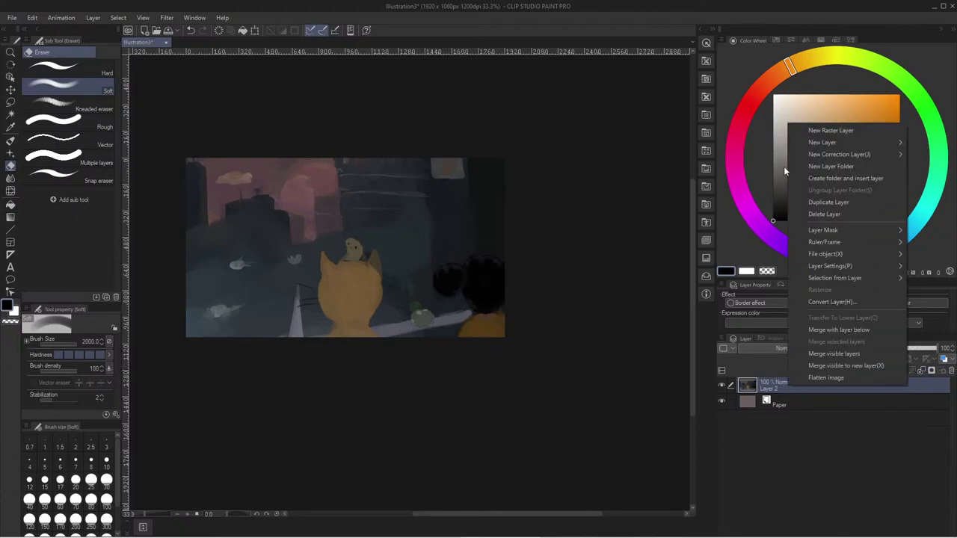
left_click(856, 200)
- Try the Soft light, Add, Lighten, Color burn and Exclusion blending modes on Layer 2 Copy and return it to Normal
left_click(800, 350)
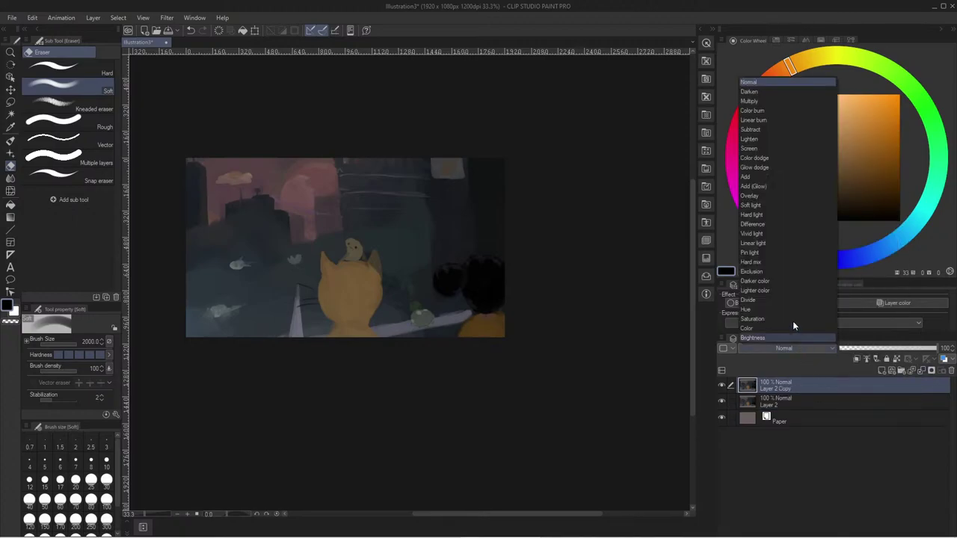
left_click(759, 208)
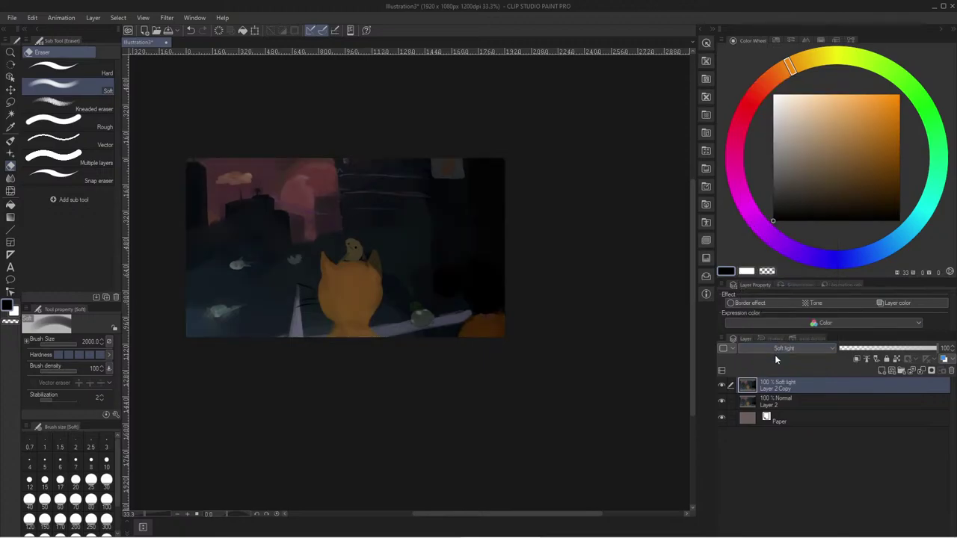
left_click(785, 348)
left_click(767, 179)
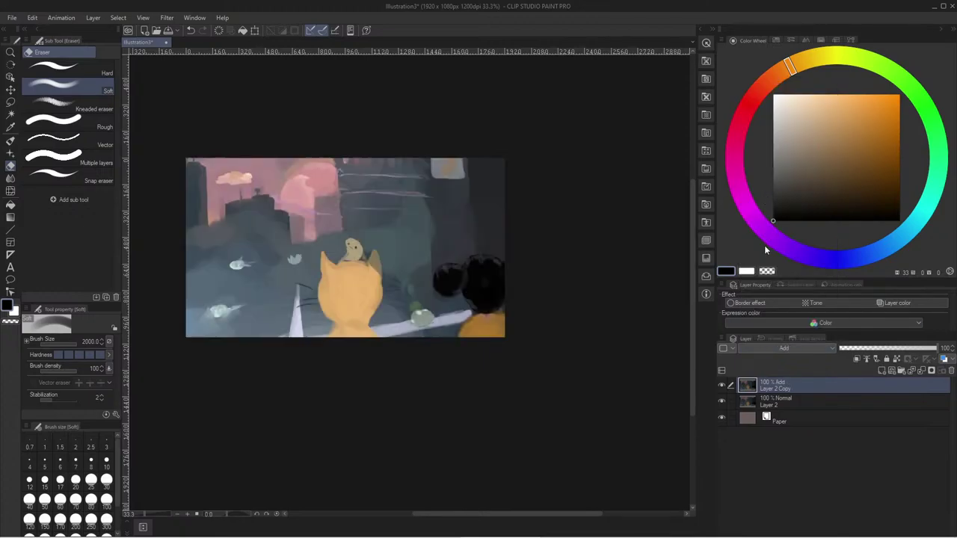
left_click(770, 342)
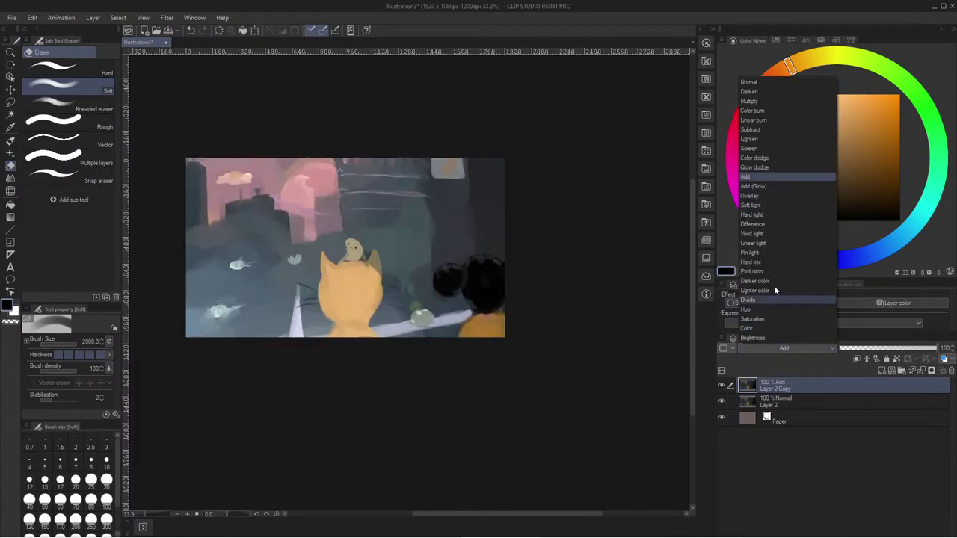
left_click(766, 138)
left_click(803, 344)
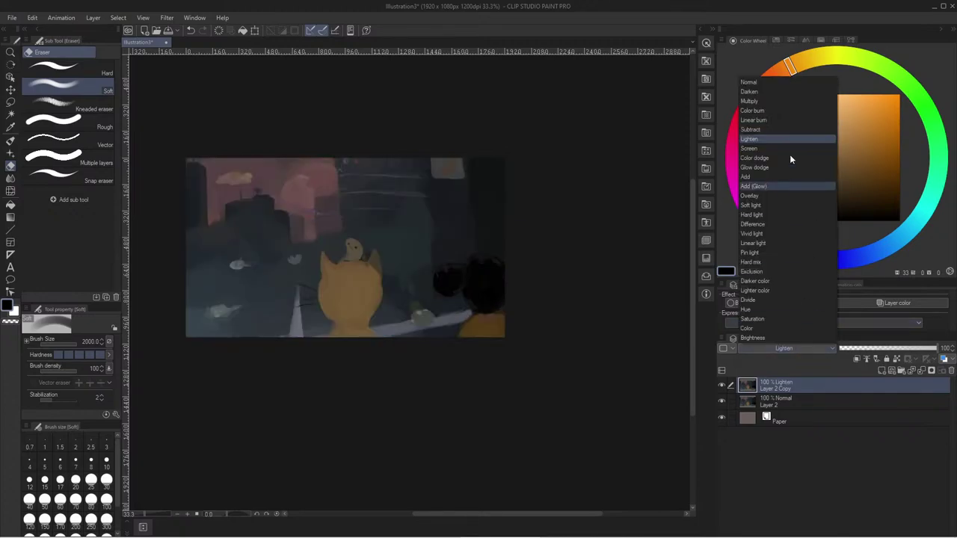
left_click(776, 113)
left_click(810, 348)
left_click(781, 271)
left_click(774, 348)
left_click(766, 81)
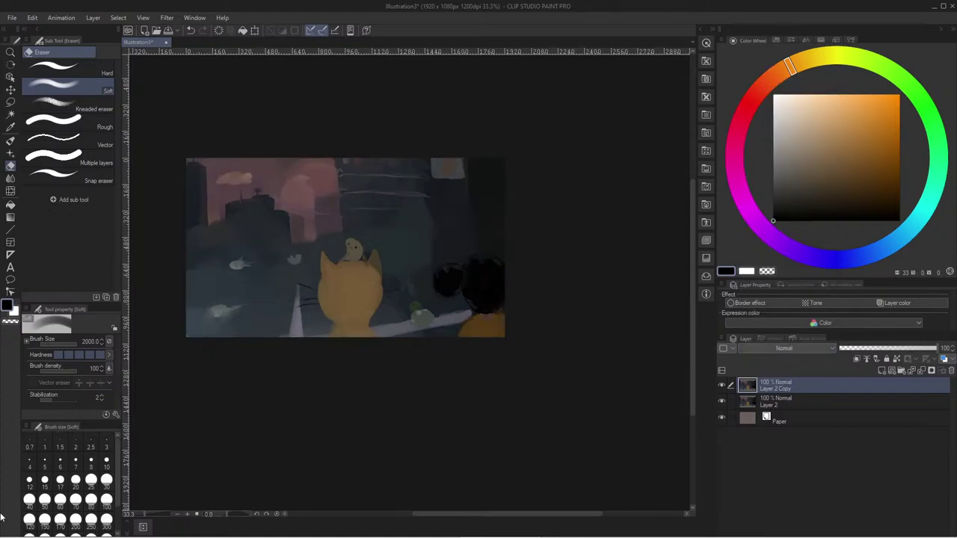
- Set Layer 2 Copy to the Soft light blending mode at 55% opacity
left_click(807, 351)
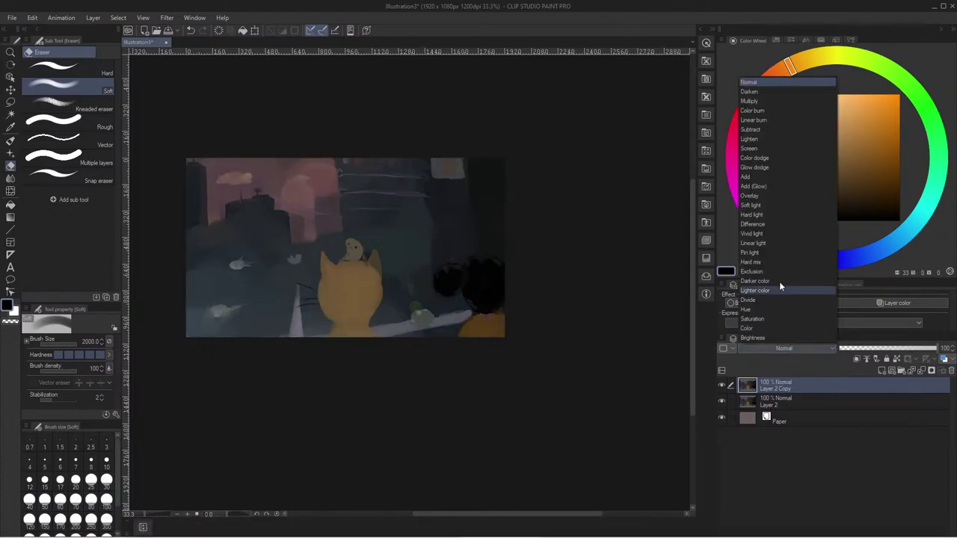
left_click(763, 206)
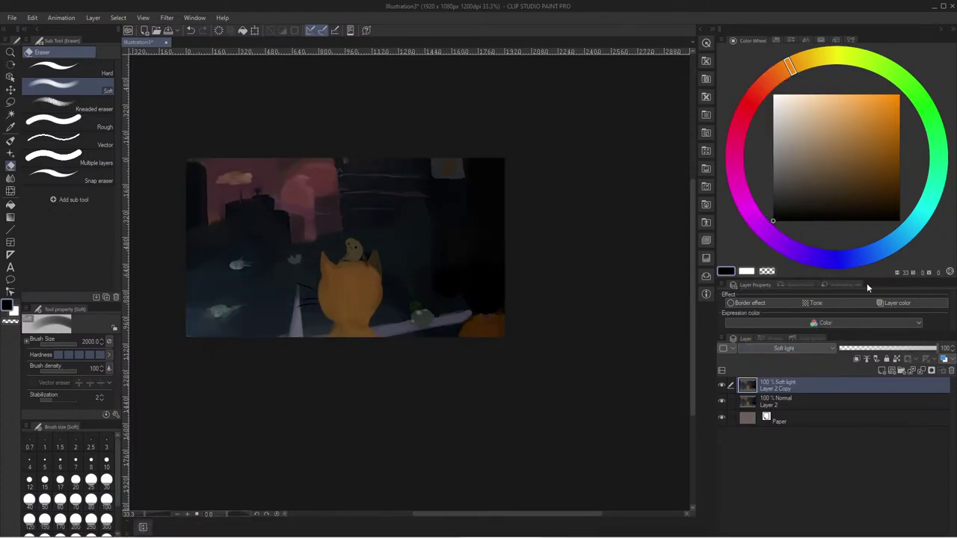
left_click(894, 348)
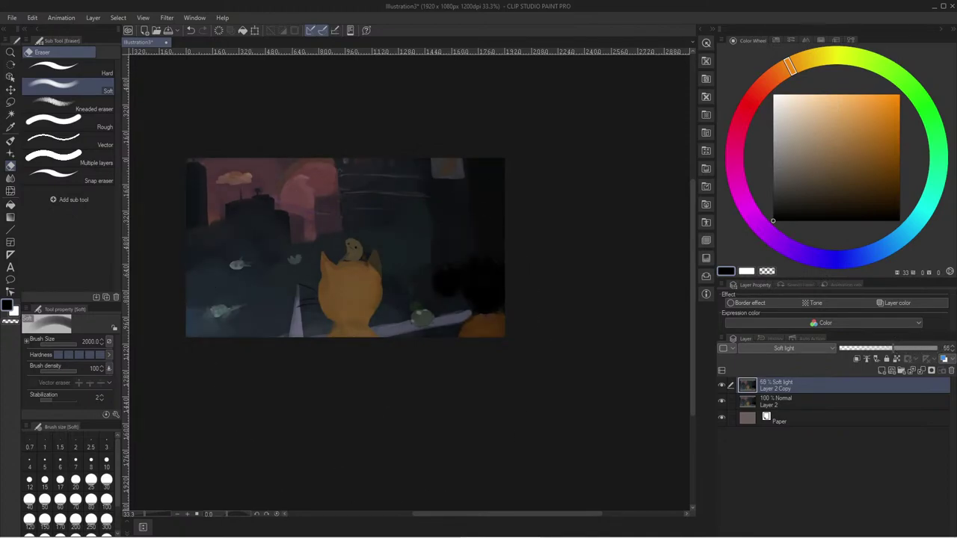
left_click(240, 529)
left_click(12, 18)
left_click(36, 53)
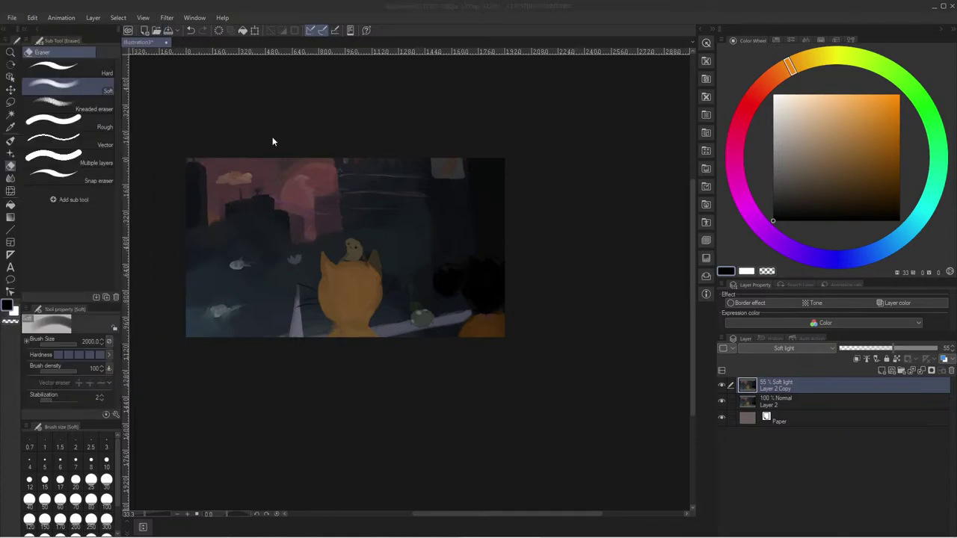
left_click(43, 171)
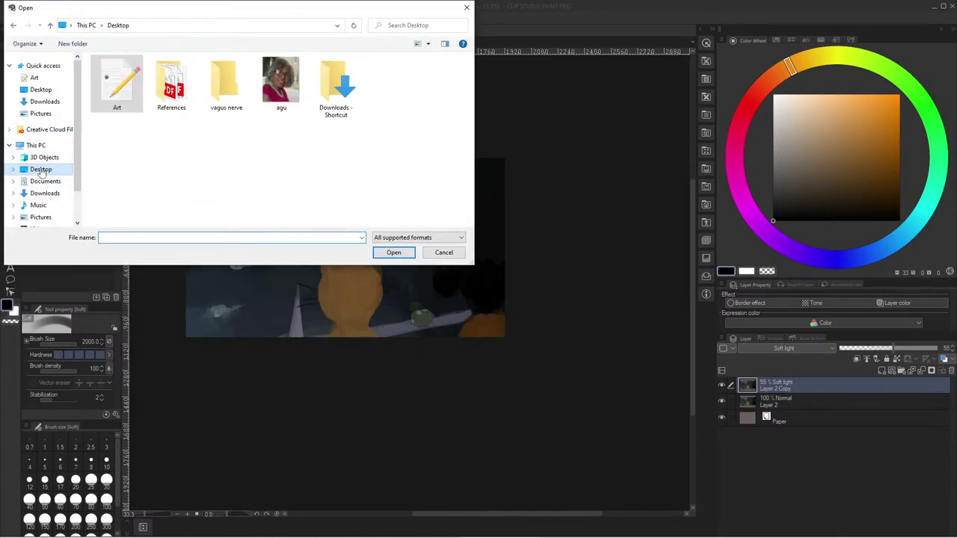
left_click(443, 252)
- Switch to File Explorer and try to bring the grit-noise halftone overlay image into the illustration
left_click(85, 537)
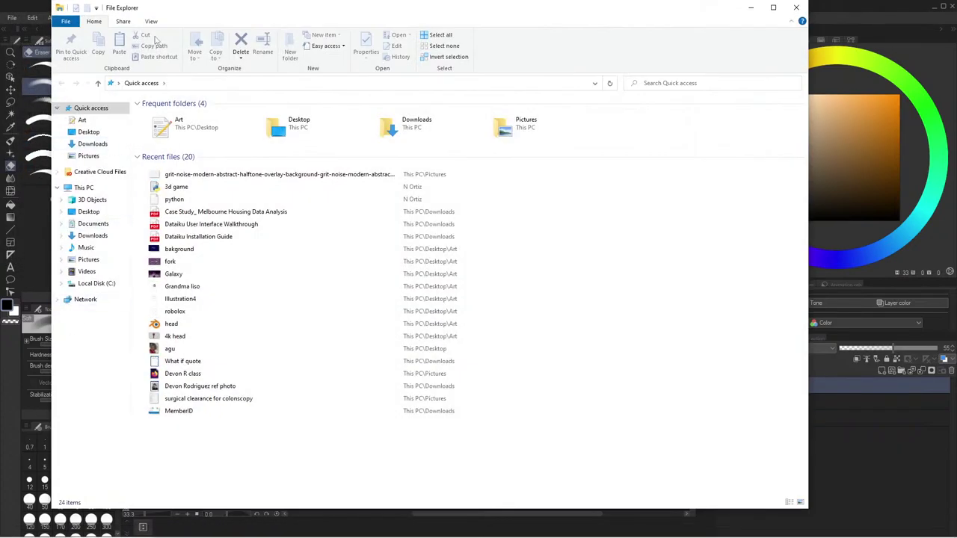
left_click_drag(284, 174, 352, 163)
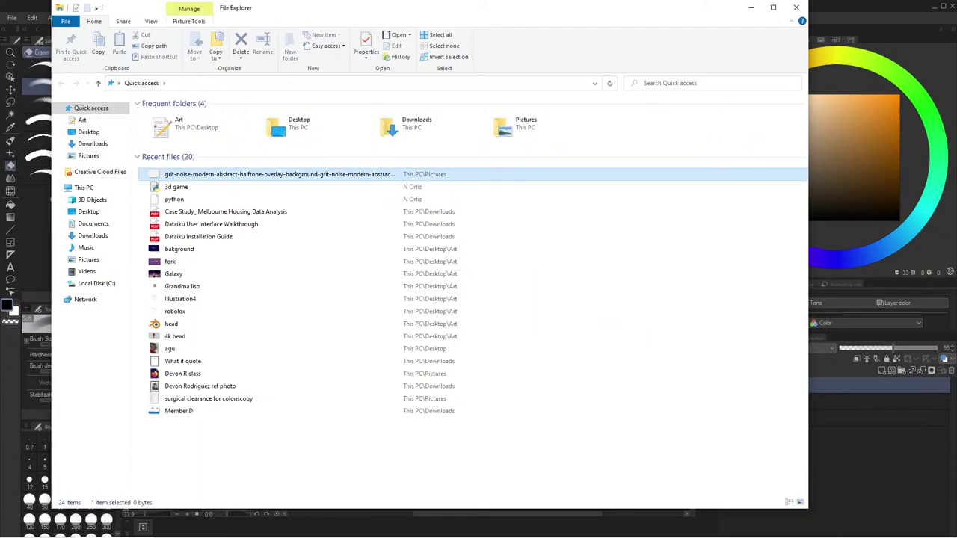
left_click(927, 444)
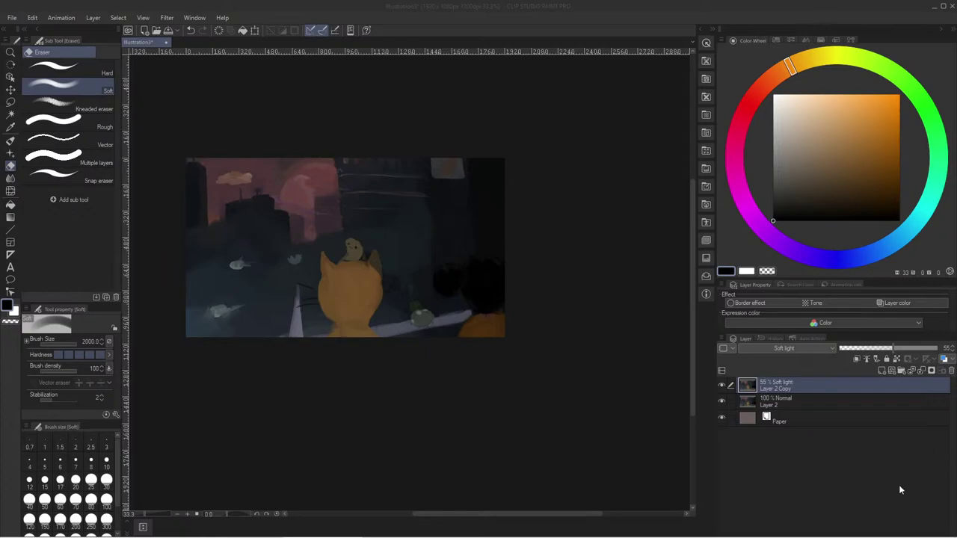
- Import the grit overlay image from File Explorer as a layer between Layer 2 and its Soft light copy
mouse_move(12, 534)
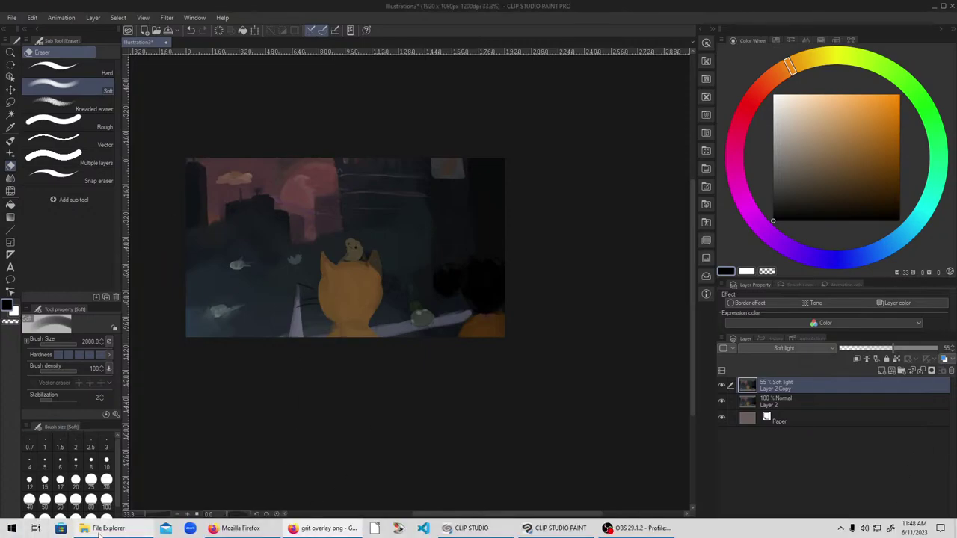
left_click(105, 528)
left_click_drag(171, 175, 857, 448)
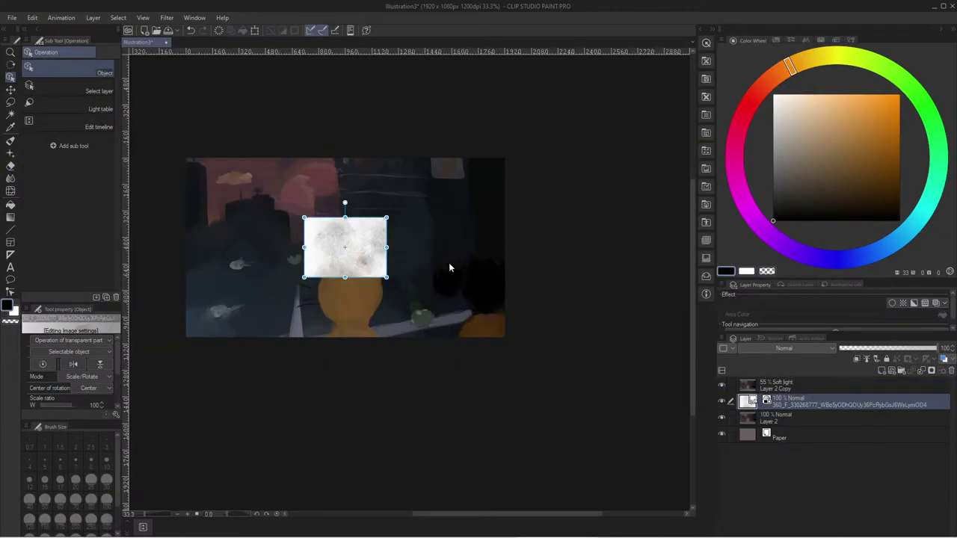
- Enlarge the grit overlay image to about 521% and position it so that it covers the whole canvas
left_click_drag(392, 226, 635, 78)
left_click_drag(446, 212, 385, 282)
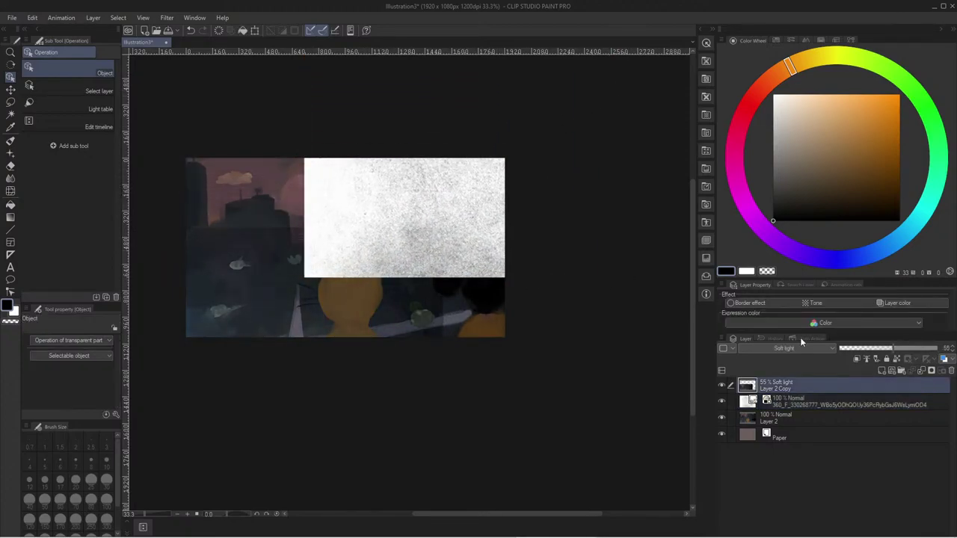
key("ctrl+z")
left_click(793, 403)
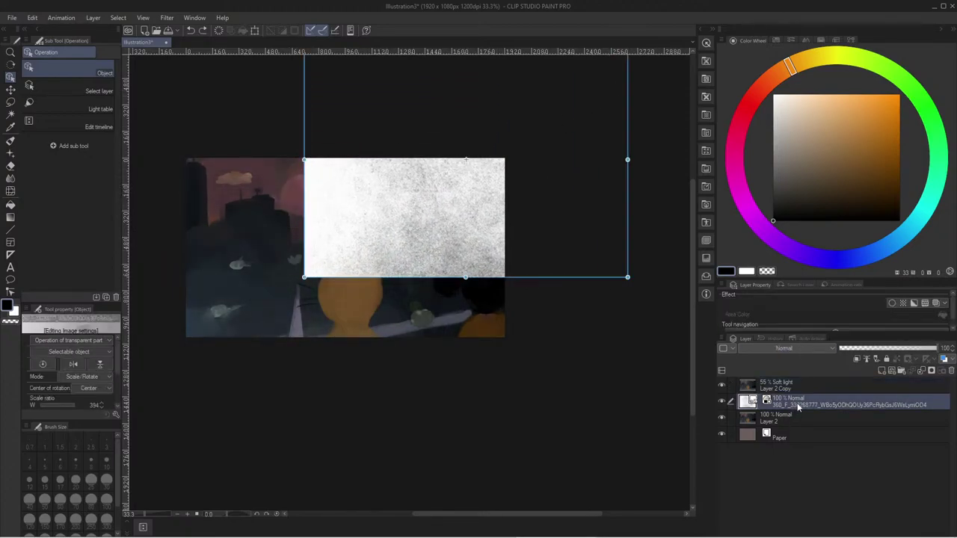
left_click_drag(439, 181, 401, 214)
left_click_drag(251, 209, 150, 210)
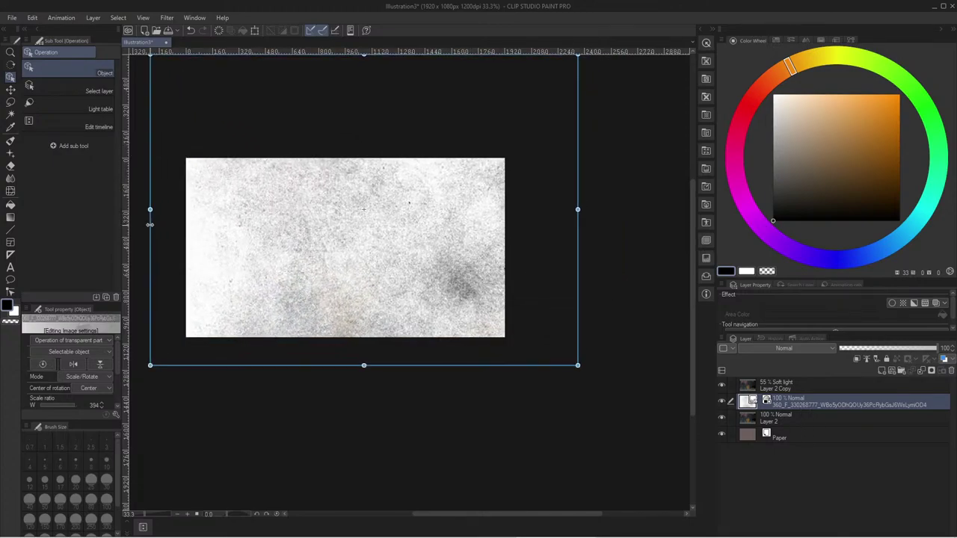
- Try the Soft light, Glow dodge and Color dodge blending modes on the grit overlay layer
left_click(755, 349)
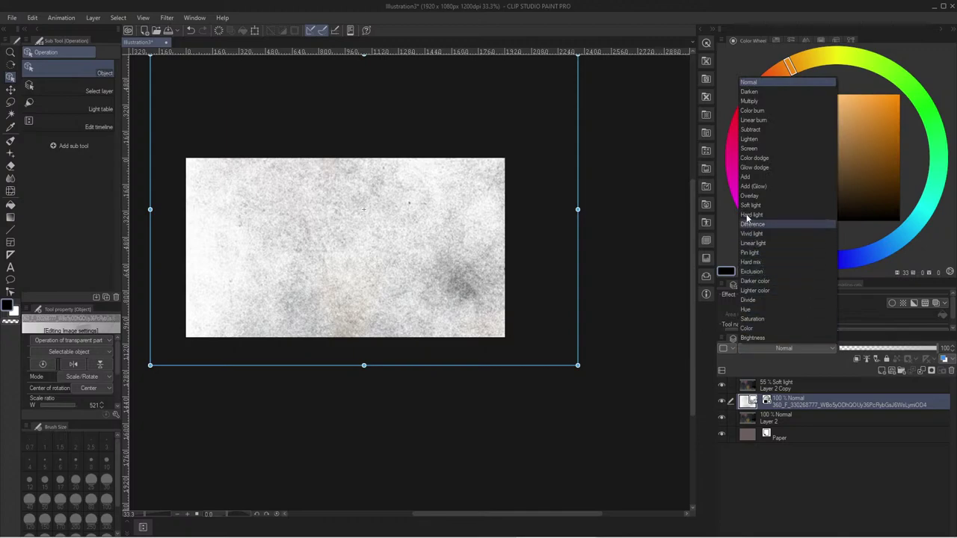
left_click(752, 205)
left_click(787, 349)
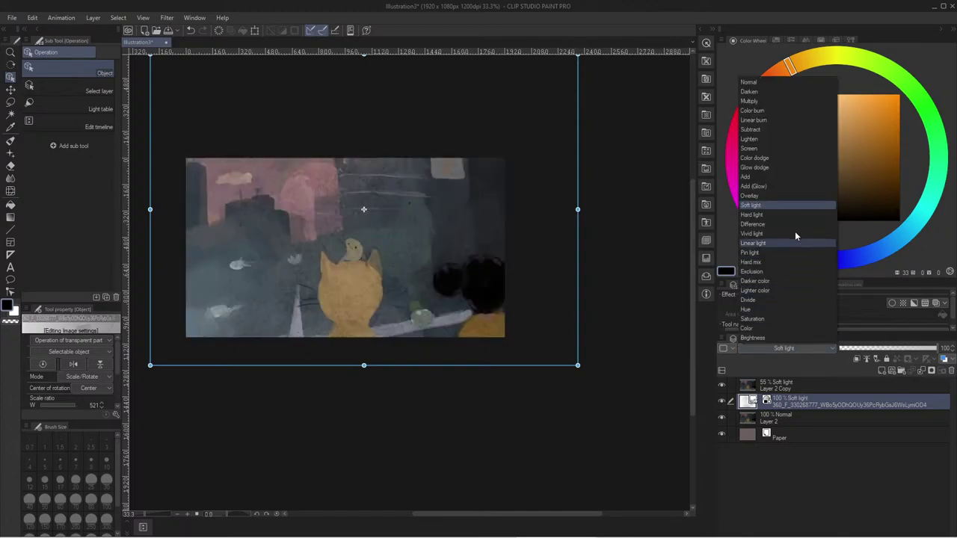
left_click(780, 166)
left_click(791, 349)
left_click(766, 158)
- Set the grit overlay layer to the Multiply blending mode at 17% opacity
left_click(791, 348)
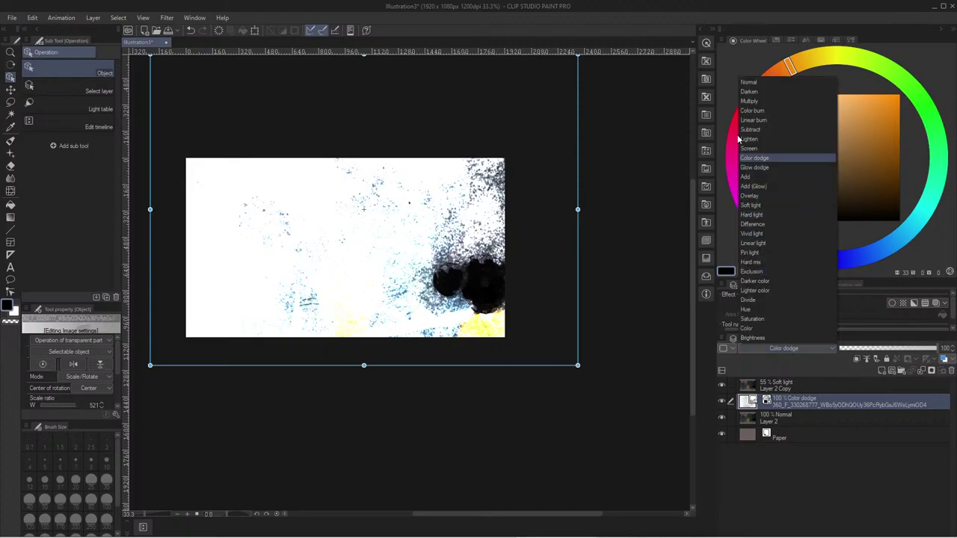
left_click(750, 101)
left_click_drag(918, 349, 855, 349)
- Change the blending mode of Layer 2 Copy to Color dodge and check the whole painting
left_click(781, 385)
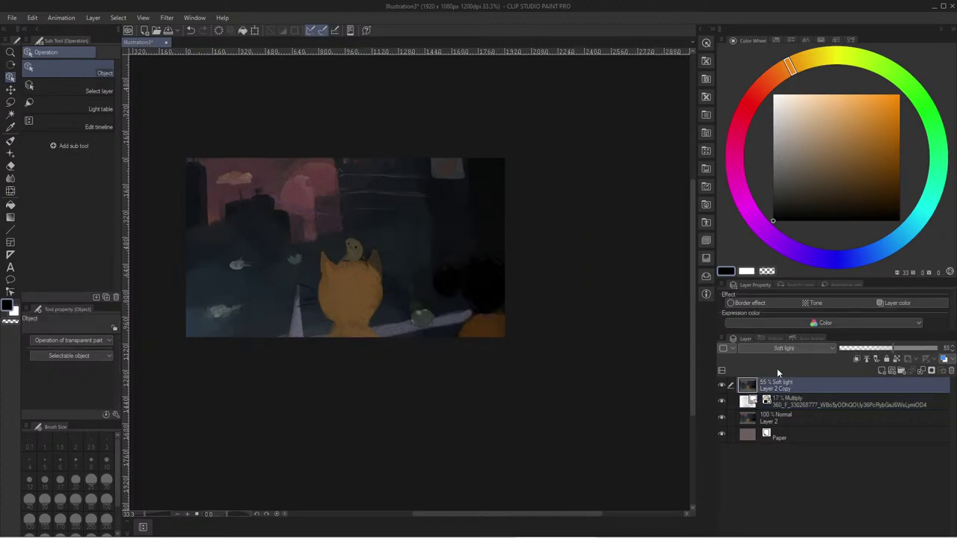
left_click(784, 348)
left_click(755, 158)
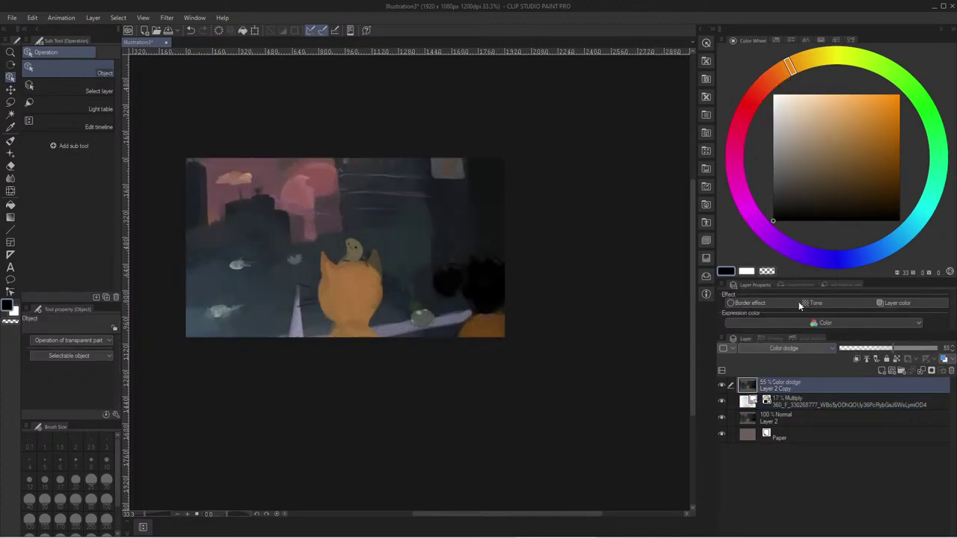
scroll(446, 306, "up", 1)
scroll(421, 308, "down", 2)
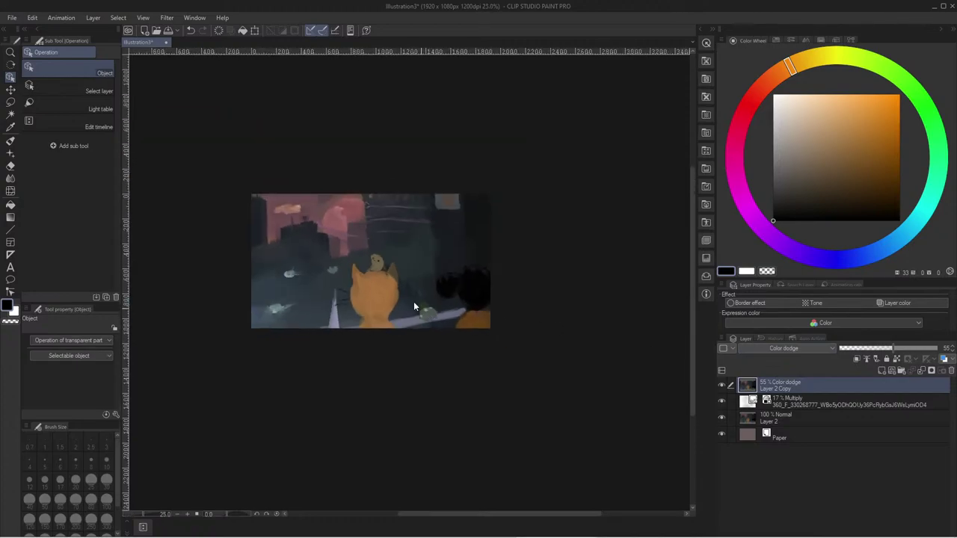
- Export the illustration as a single-layer PNG named SCratch Colours to the Desktop, keeping the default export settings
left_click(12, 18)
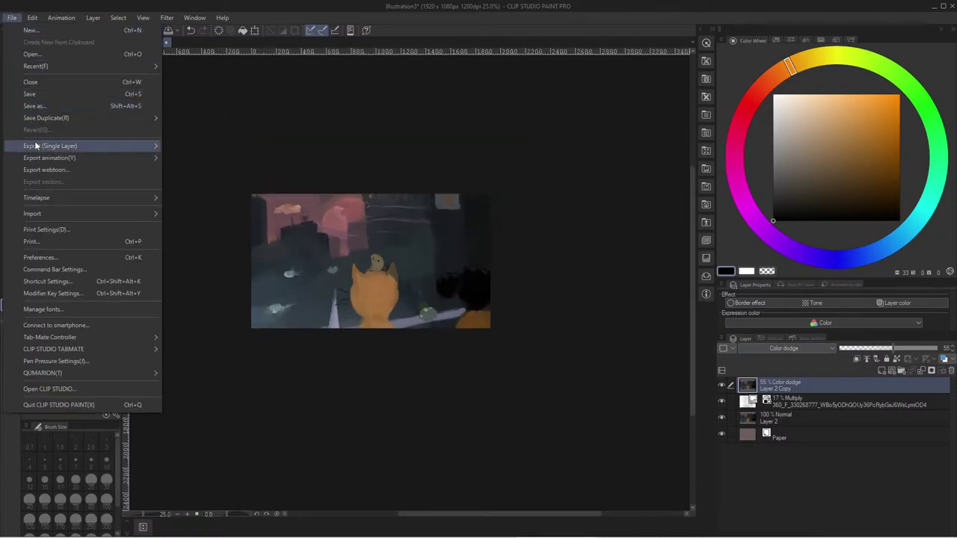
mouse_move(37, 146)
left_click(222, 171)
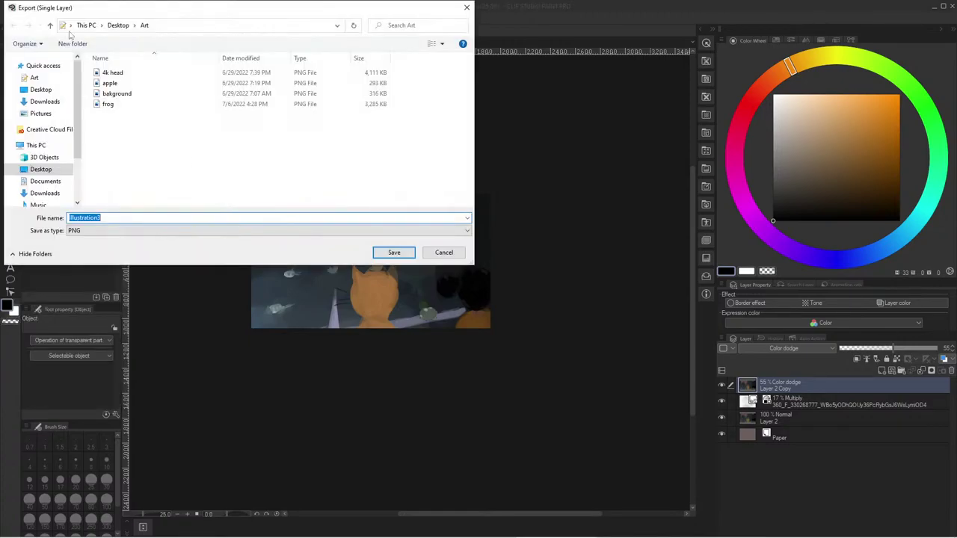
left_click(41, 170)
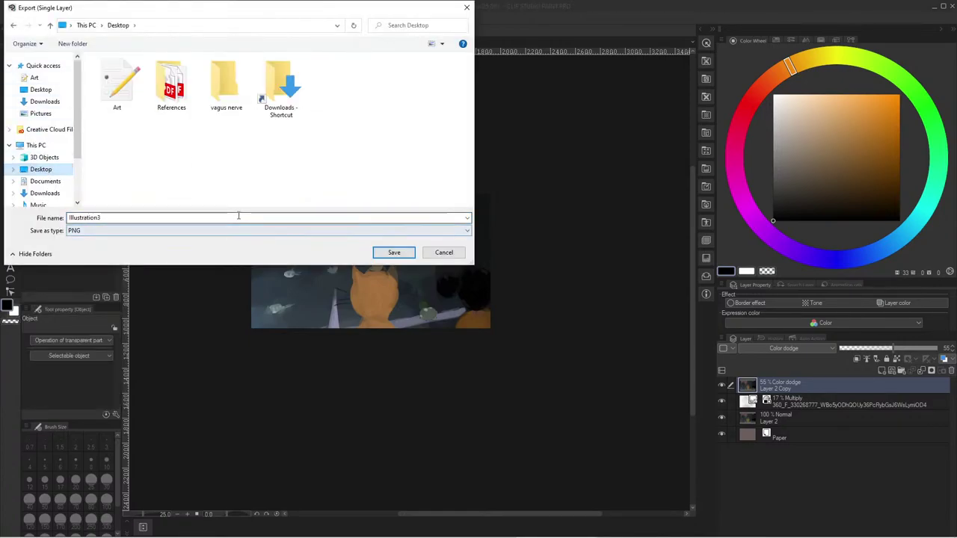
type("SCrat")
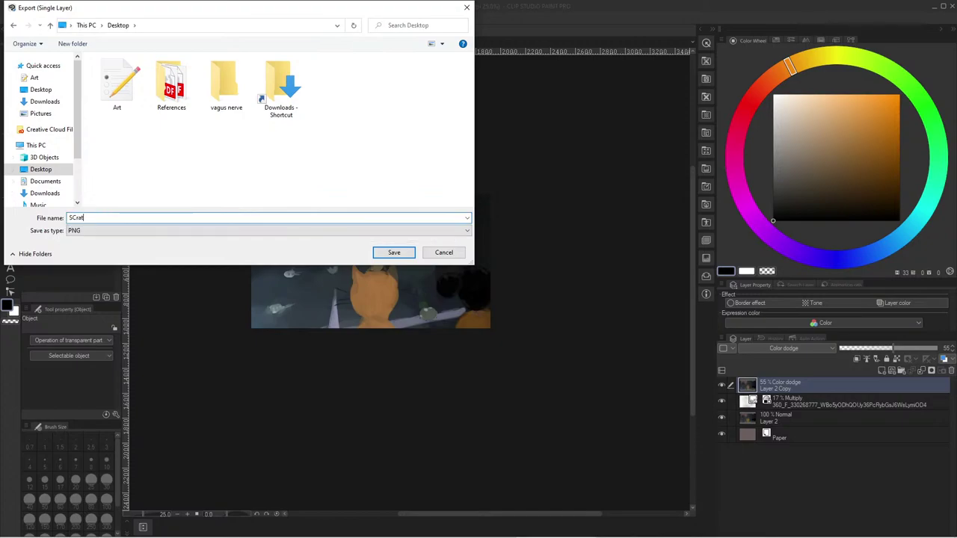
type("ch Colours")
key("Return")
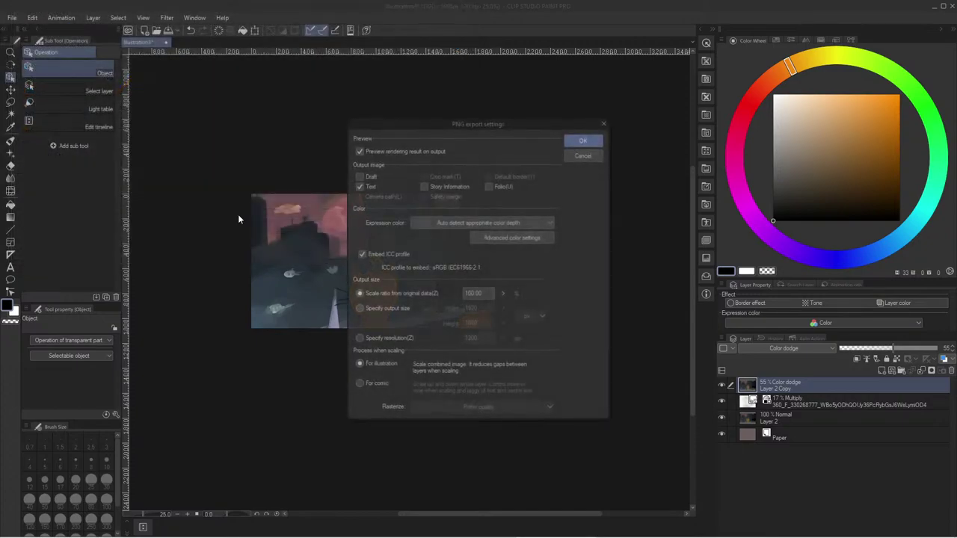
left_click(581, 141)
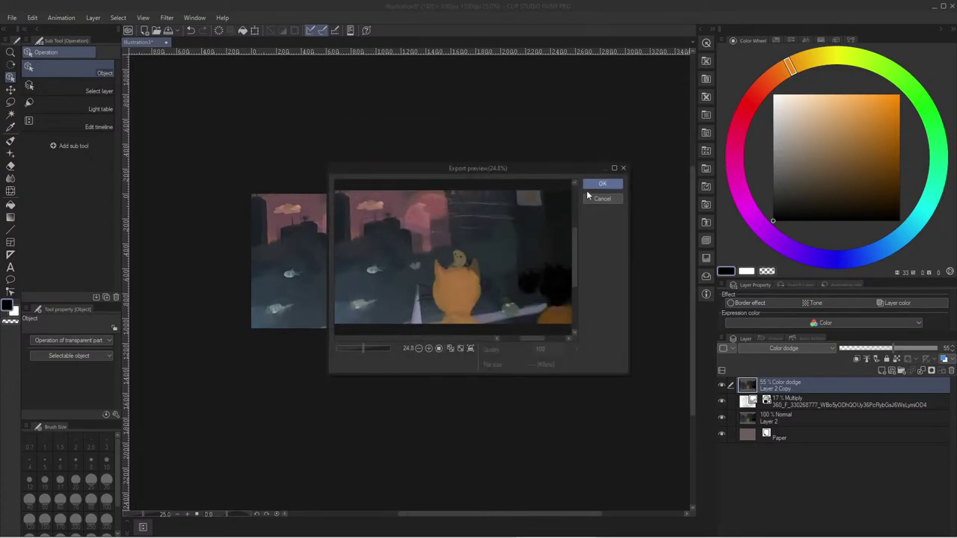
left_click(598, 185)
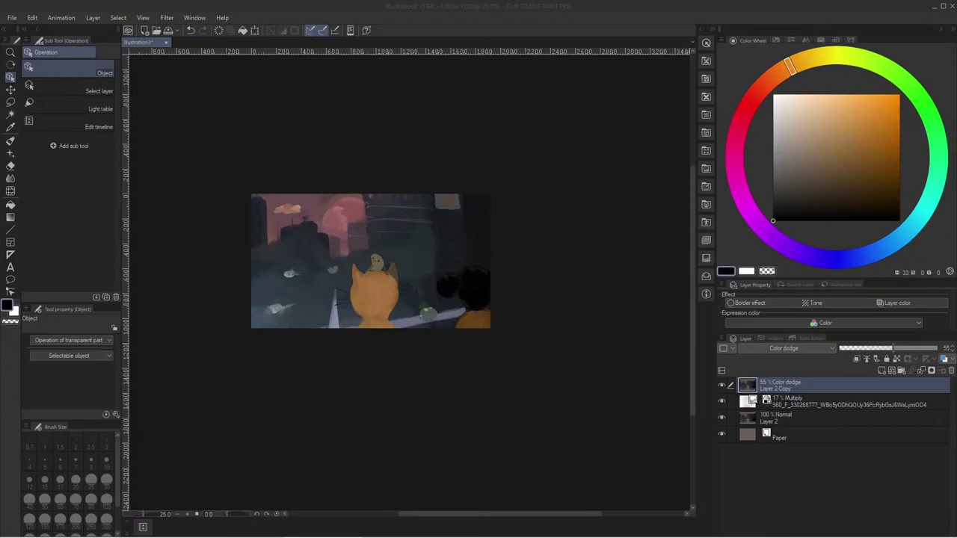
- Switch to the YouTube channel in the browser and attach the exported painting to a new community image post
key("alt+Tab")
left_click(539, 302)
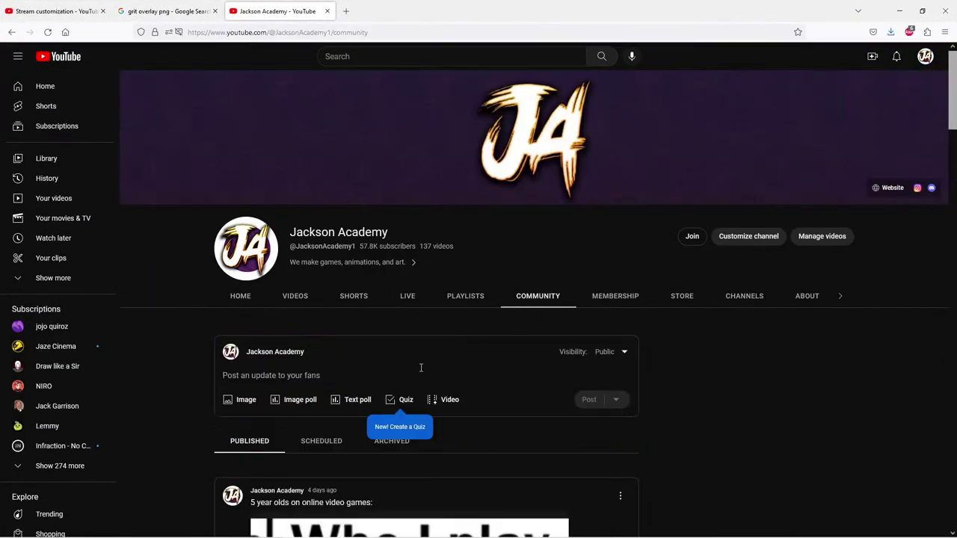
left_click(247, 399)
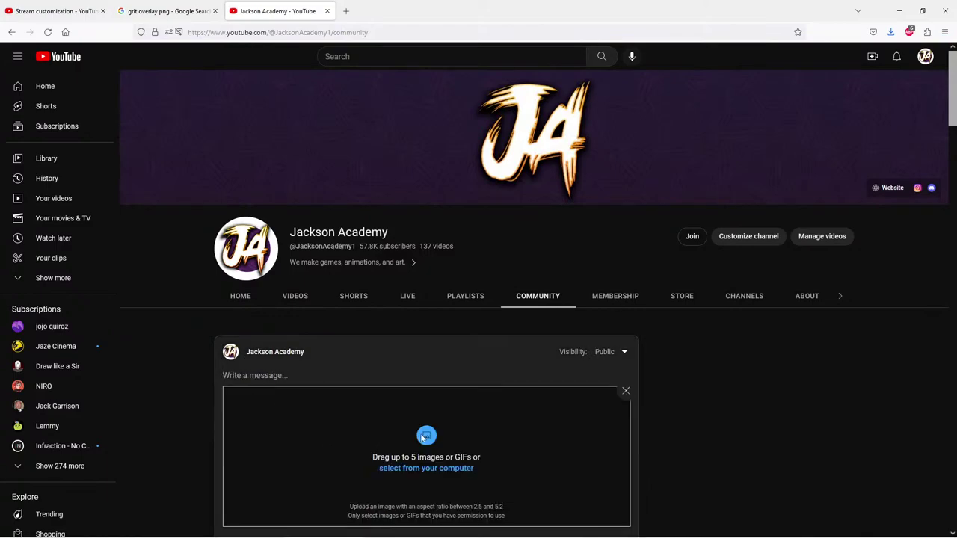
left_click(413, 468)
left_click(380, 88)
double_click(379, 87)
scroll(509, 433, "down", 3)
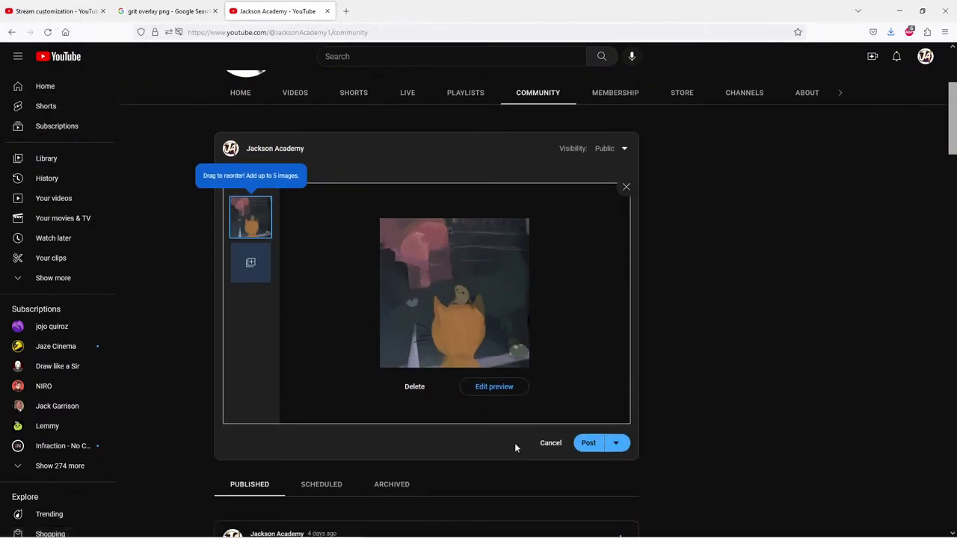
- Publish the community post with the painting and open it on its own page
left_click(592, 451)
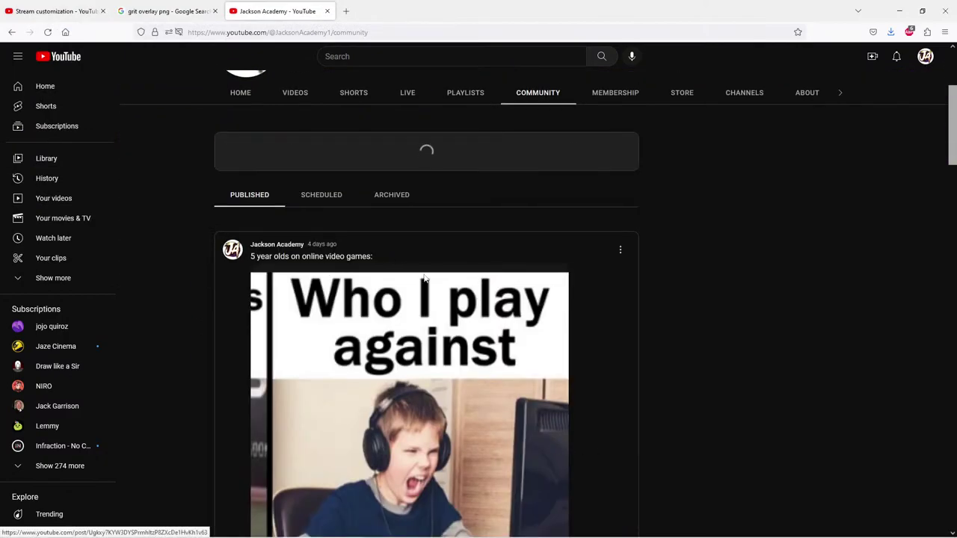
scroll(508, 324, "down", 3)
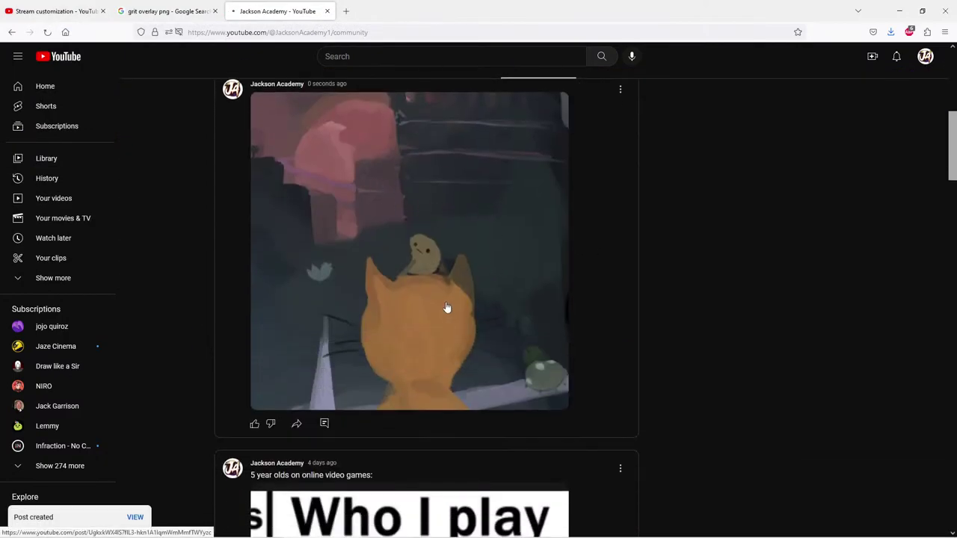
left_click(515, 333)
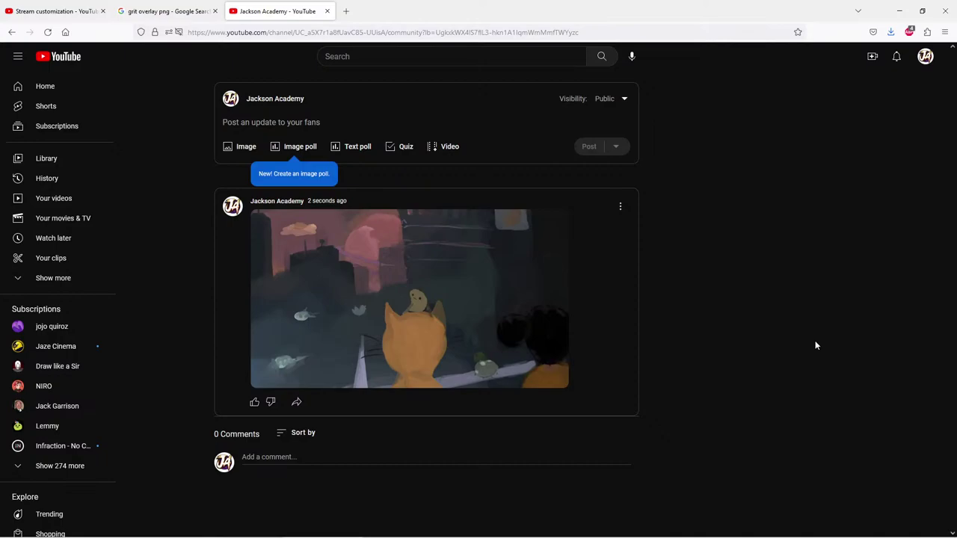
right_click(429, 297)
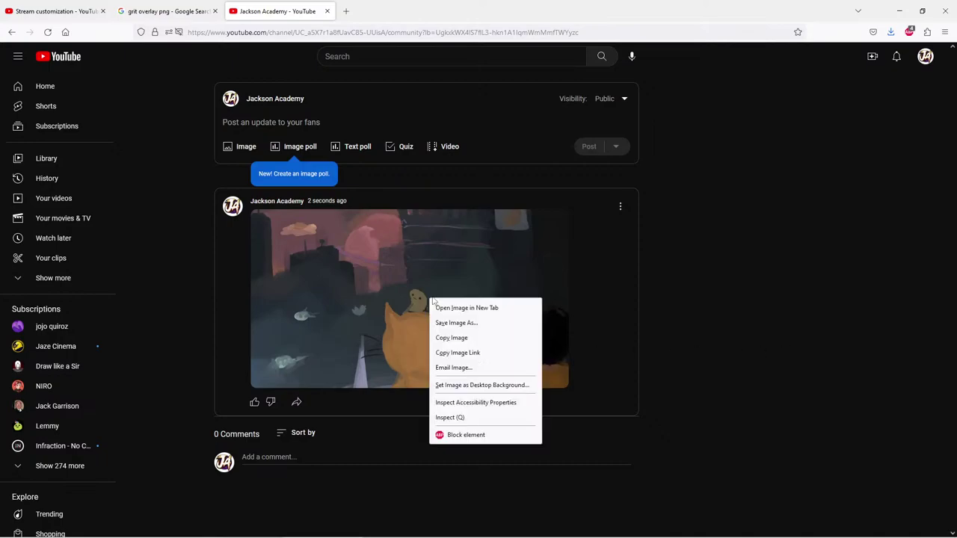
left_click(339, 267)
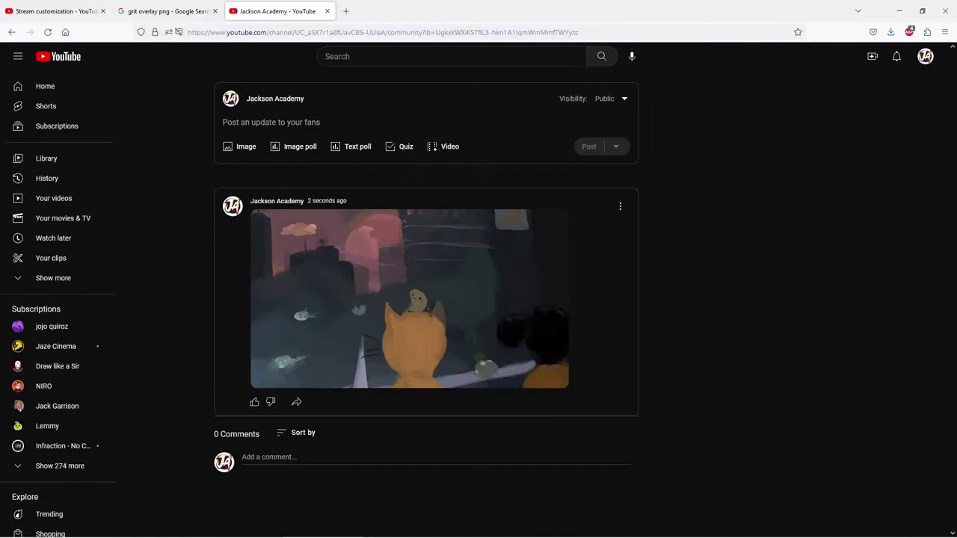